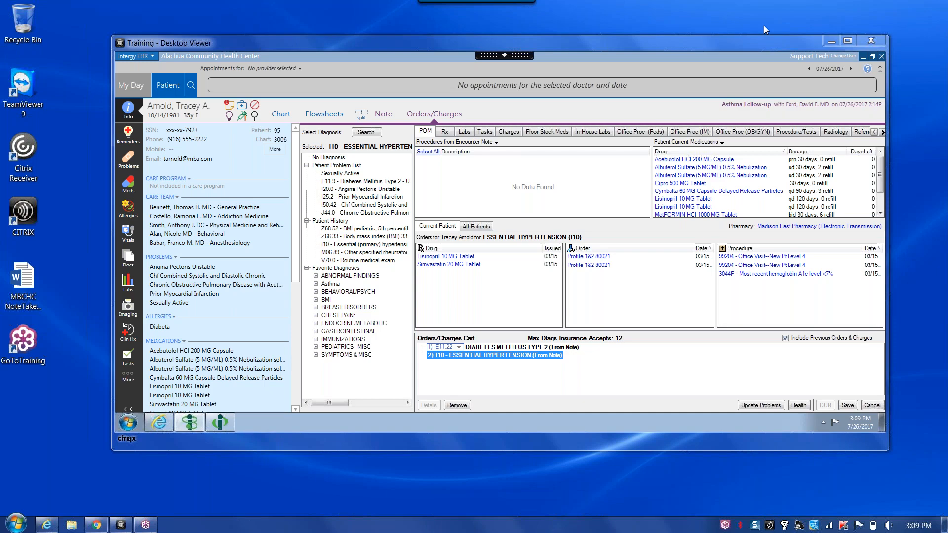
Step: Maximize the remote desktop session and view the Floor Stock Meds order list
{"action": "left_click", "coordinate": [847, 40]}
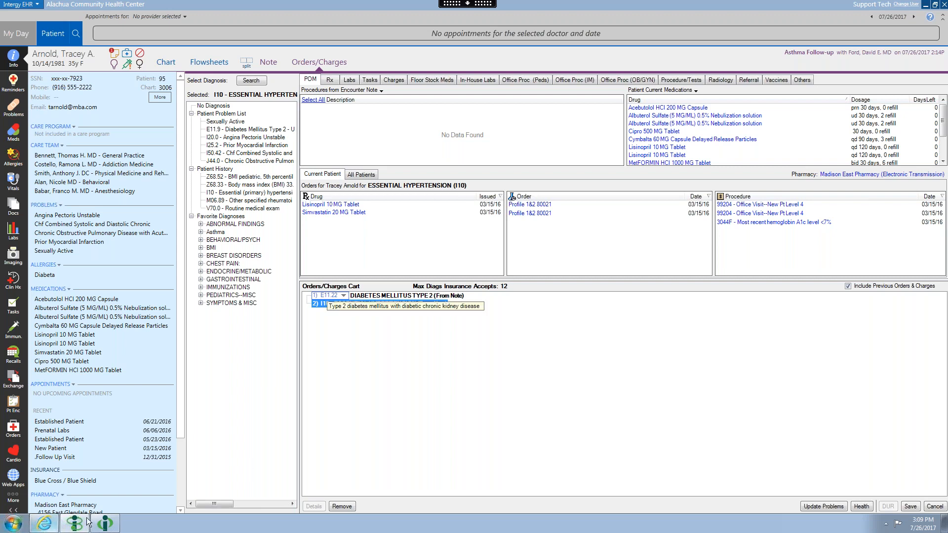
{"action": "mouse_move", "coordinate": [104, 524]}
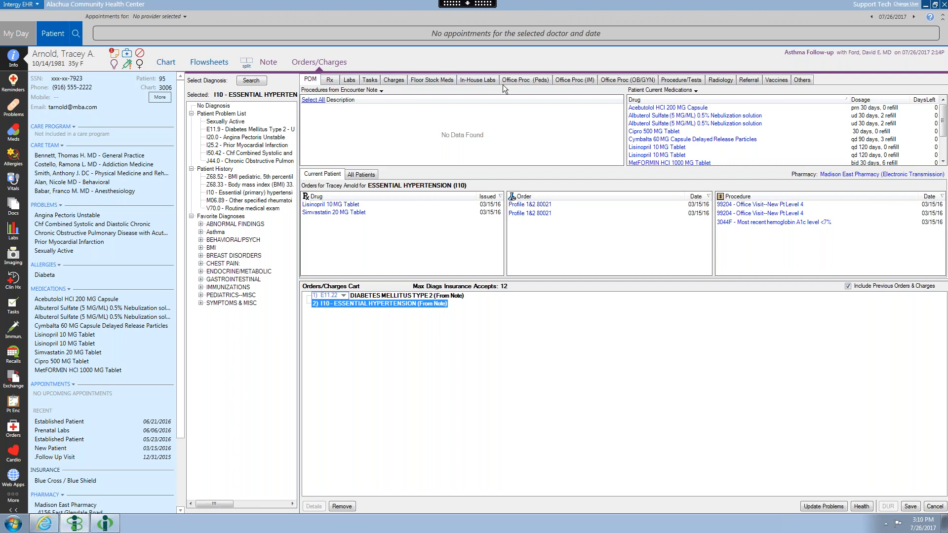
{"action": "left_click", "coordinate": [431, 81]}
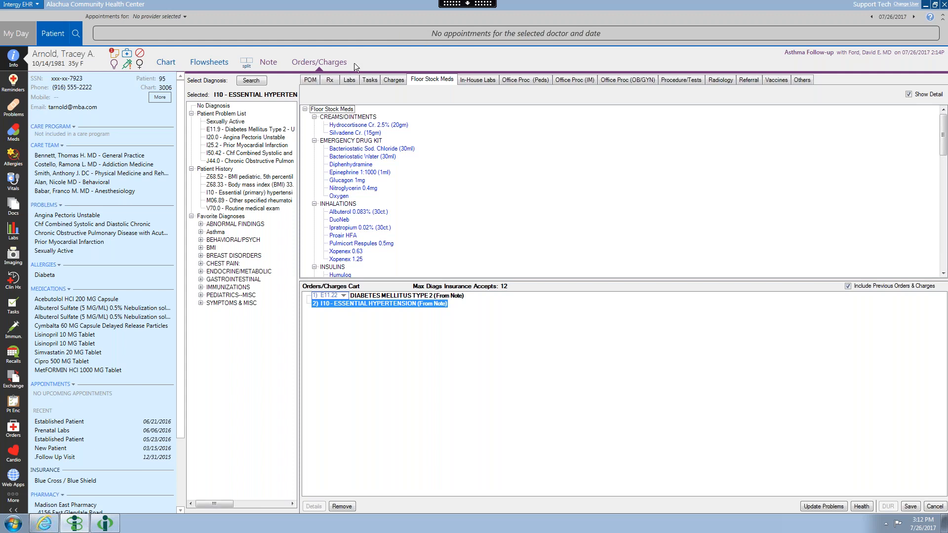
Step: Search the lab favorites for "cbc", and clear the search to restore the full list
{"action": "left_click", "coordinate": [351, 81]}
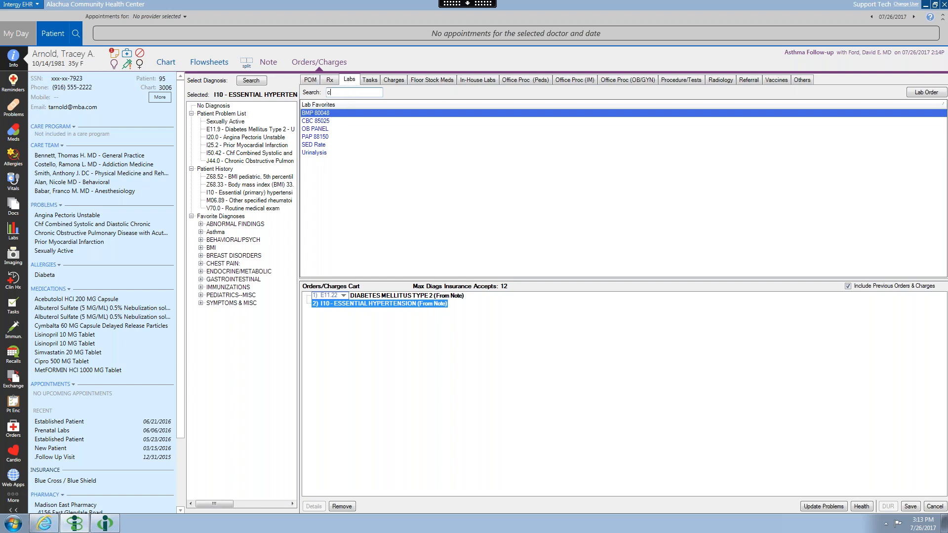
{"action": "type", "text": "bc"}
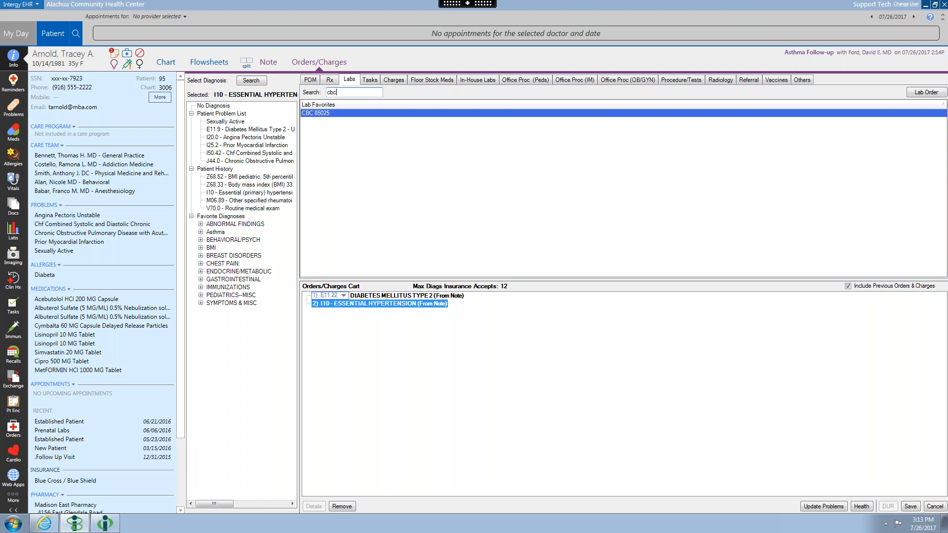
{"action": "key", "text": "BackSpace"}
{"action": "key", "text": "BackSpace"}
{"action": "key", "text": "BackSpace"}
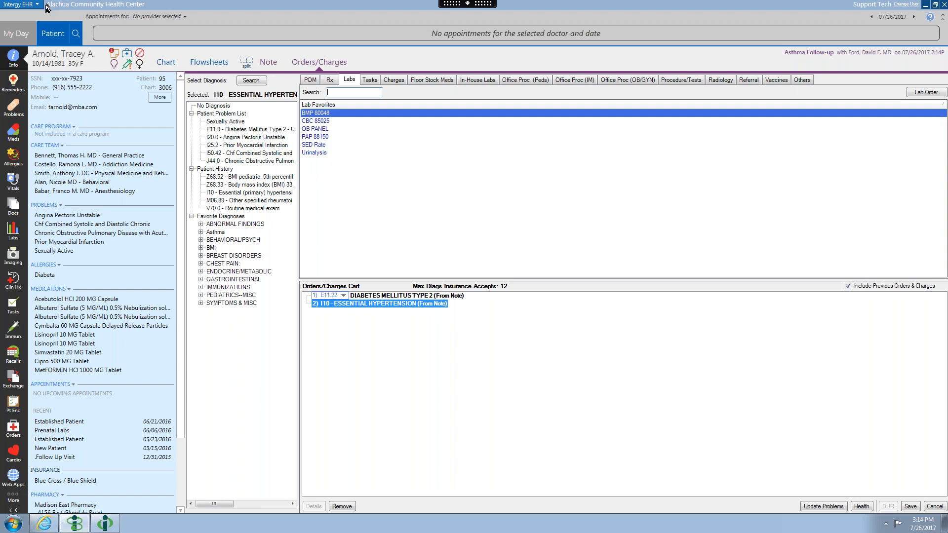
Step: Open the favorite orders list in the Lab Information utilities and view the details of BMP 80048
{"action": "left_click", "coordinate": [29, 6]}
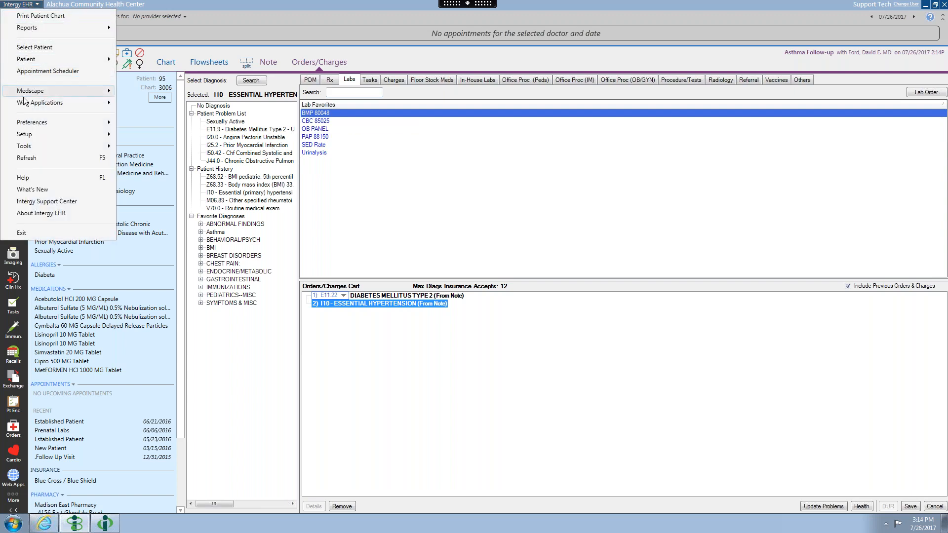
{"action": "mouse_move", "coordinate": [31, 148]}
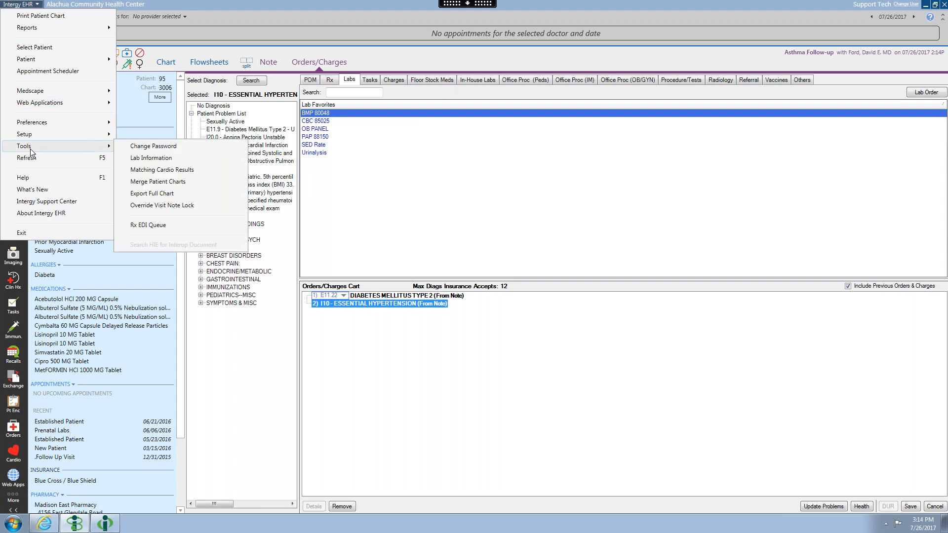
{"action": "left_click", "coordinate": [158, 161]}
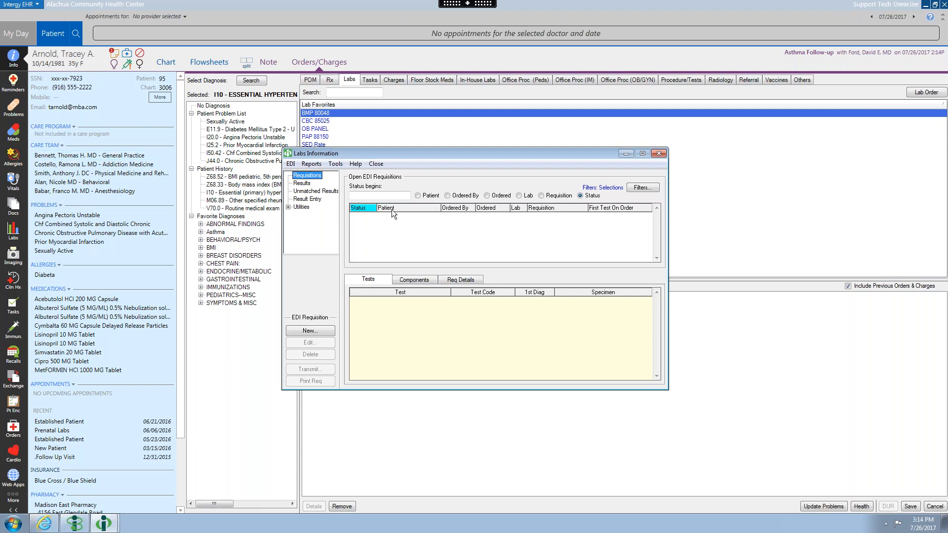
{"action": "left_click", "coordinate": [307, 200]}
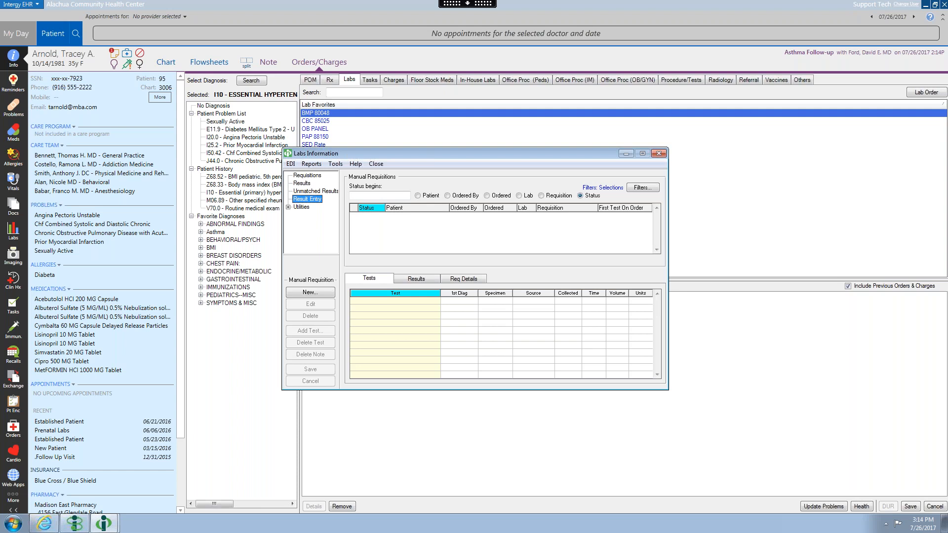
{"action": "left_click", "coordinate": [289, 207]}
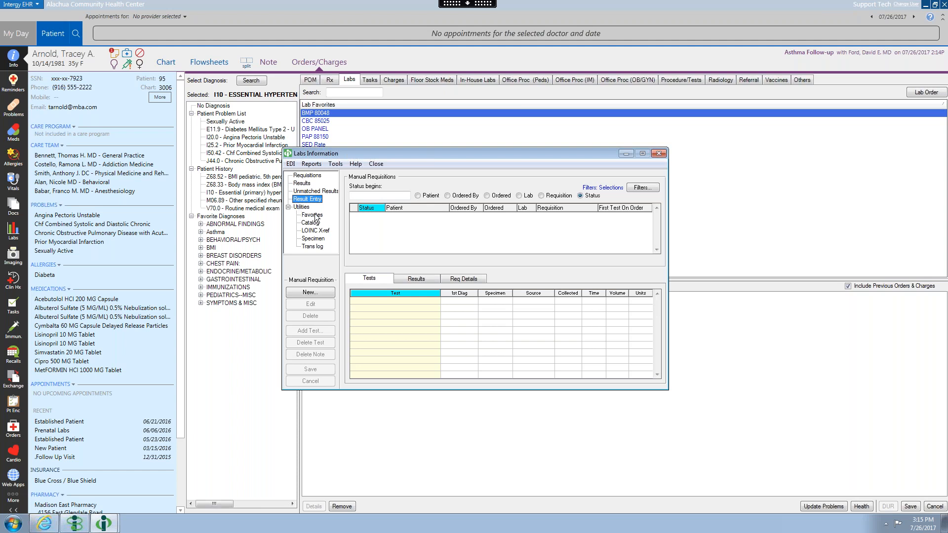
{"action": "left_click", "coordinate": [312, 215]}
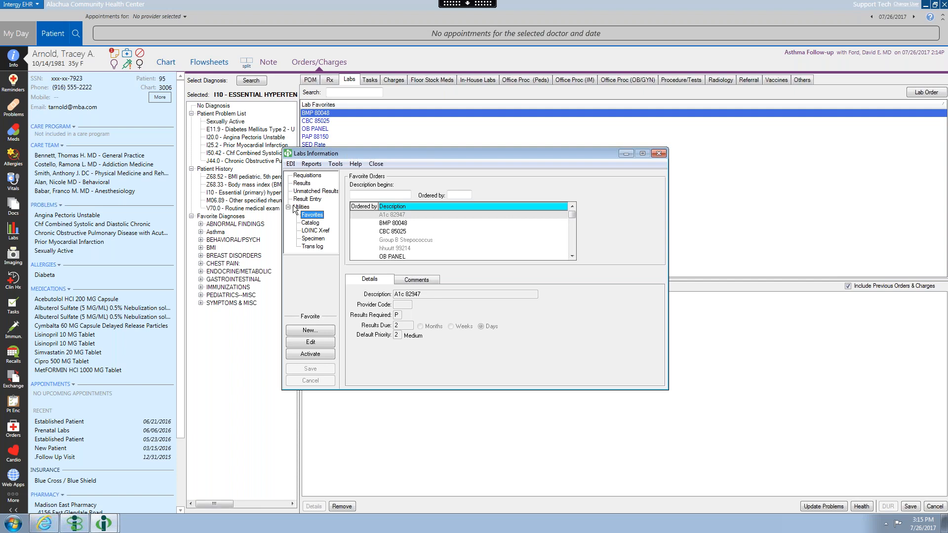
{"action": "left_click", "coordinate": [399, 224]}
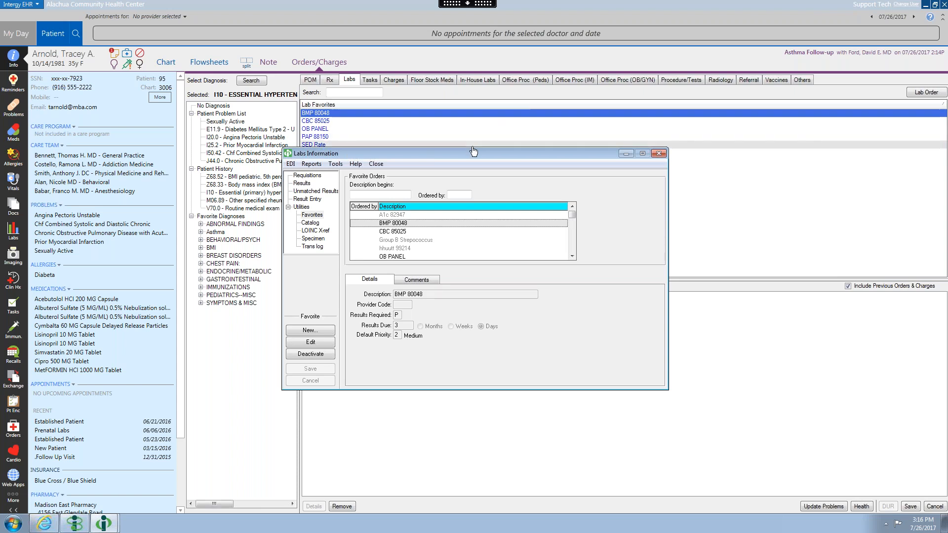
{"action": "left_click_drag", "start_coordinate": [473, 155], "coordinate": [479, 176]}
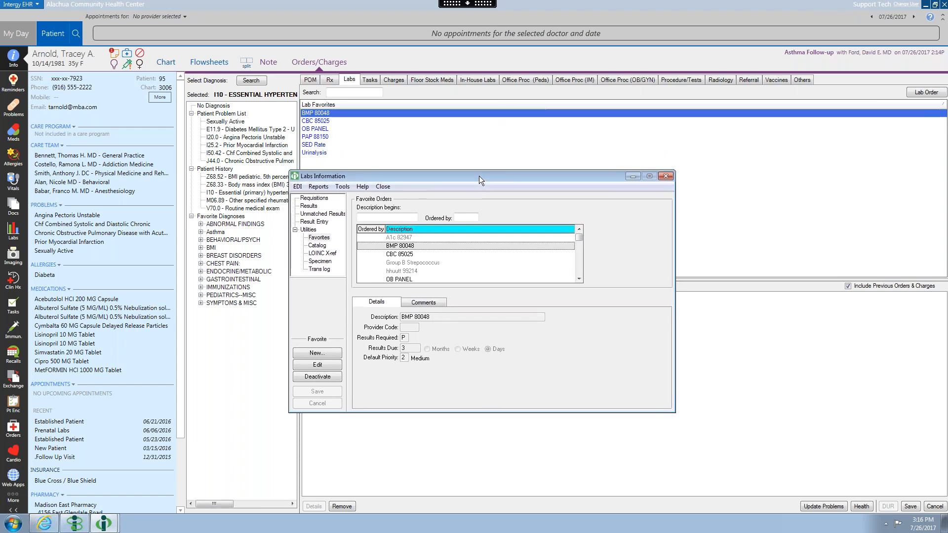
Step: Create a new lab favorite order described as "Comprehensive Metabolic Panel", leaving the provider code blank
{"action": "left_click", "coordinate": [320, 352]}
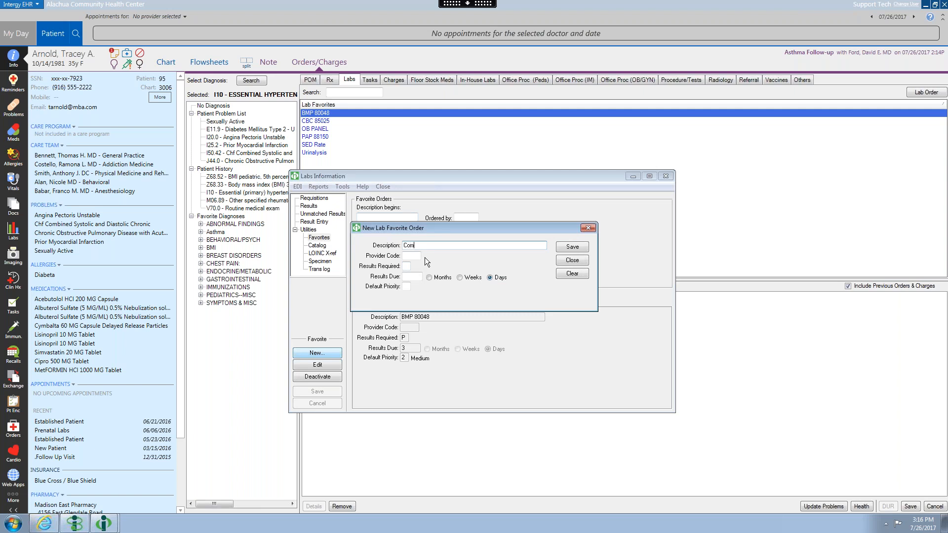
{"action": "type", "text": "rehensive Metabolic Panel"}
{"action": "left_click", "coordinate": [407, 256]}
{"action": "left_click", "coordinate": [425, 256]}
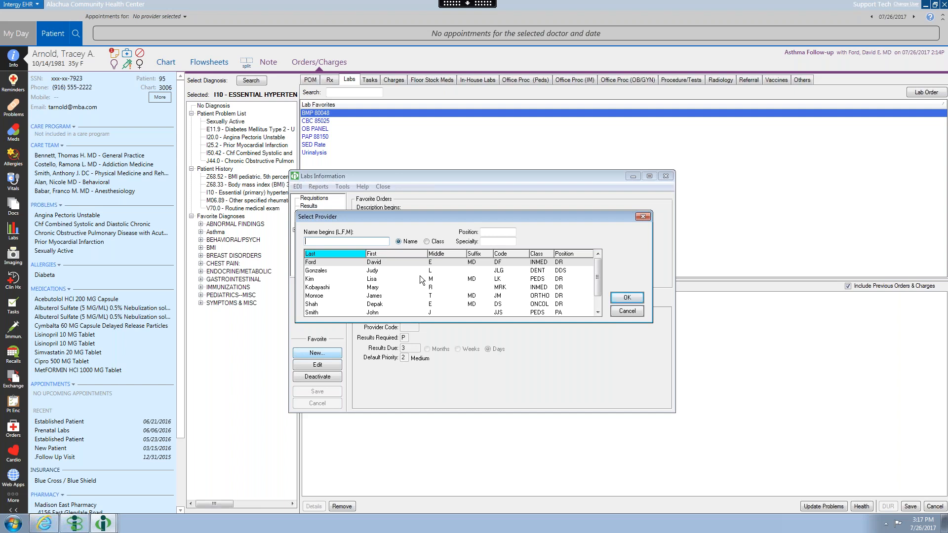
{"action": "left_click", "coordinate": [629, 311]}
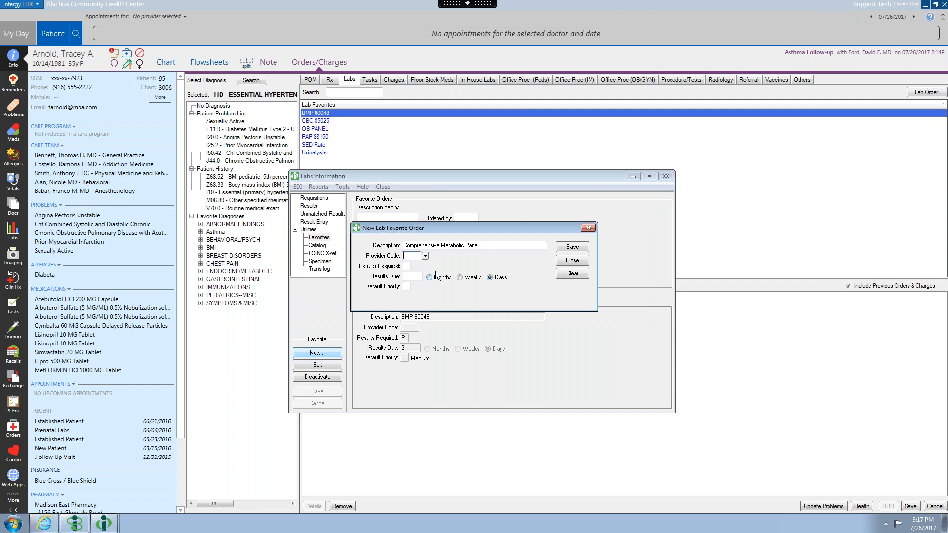
Step: Set the new favorite's Results Required to P, the practice default
{"action": "left_click", "coordinate": [408, 266]}
{"action": "left_click", "coordinate": [414, 266]}
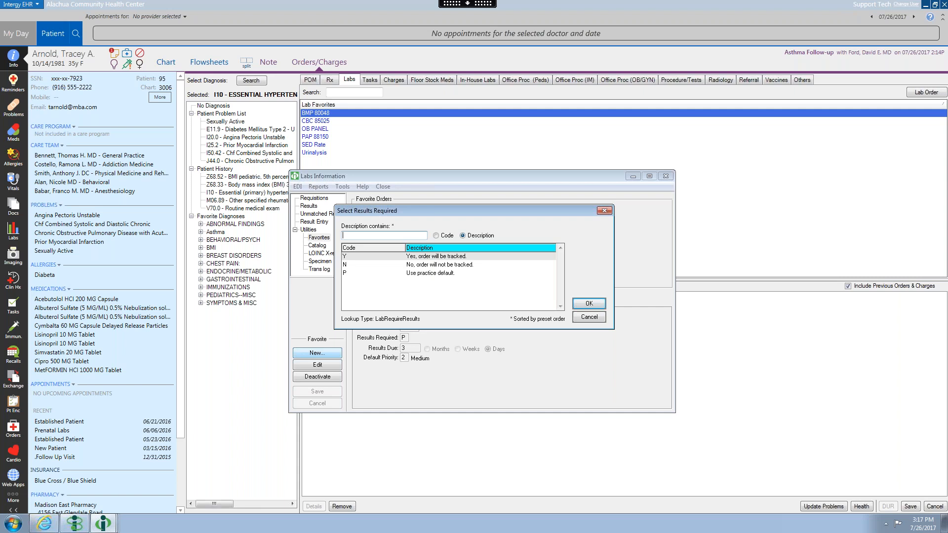
{"action": "left_click", "coordinate": [425, 274]}
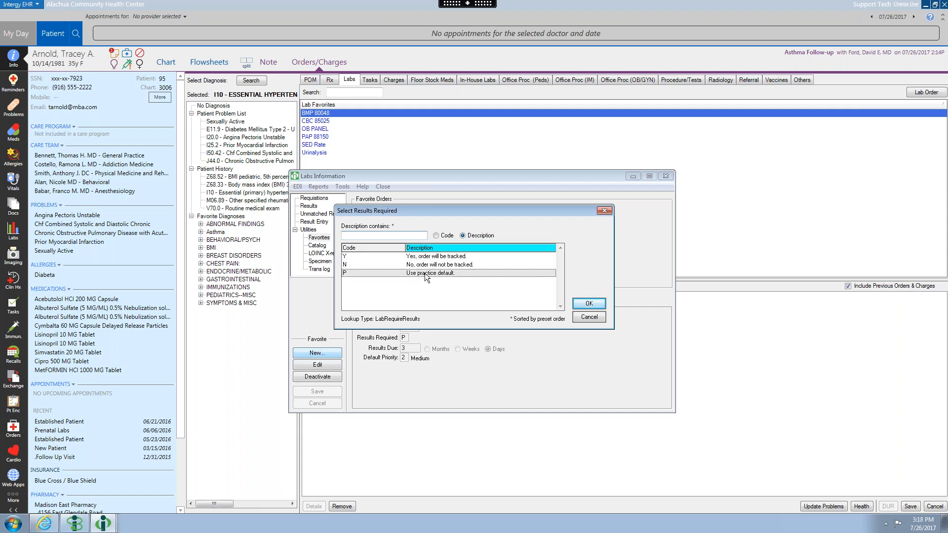
{"action": "left_click", "coordinate": [589, 304]}
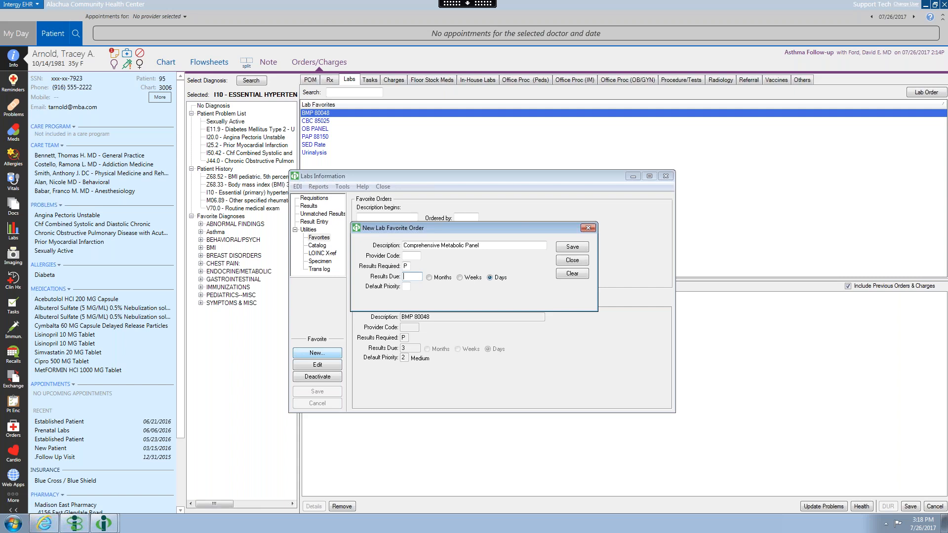
Step: Set the new favorite's results due time to 4 days
{"action": "type", "text": "4"}
{"action": "key", "text": "BackSpace"}
{"action": "type", "text": "1"}
{"action": "key", "text": "BackSpace"}
{"action": "type", "text": "4"}
{"action": "key", "text": "Tab"}
{"action": "key", "text": "Tab"}
Step: Set the favorite's default priority to 2 (Medium) and save the new lab favorite
{"action": "left_click", "coordinate": [415, 287]}
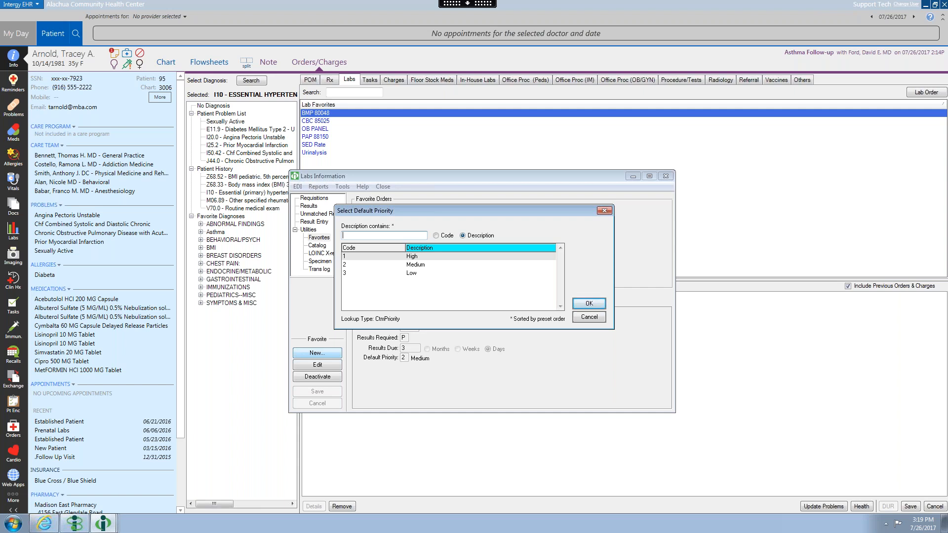
{"action": "left_click", "coordinate": [411, 265]}
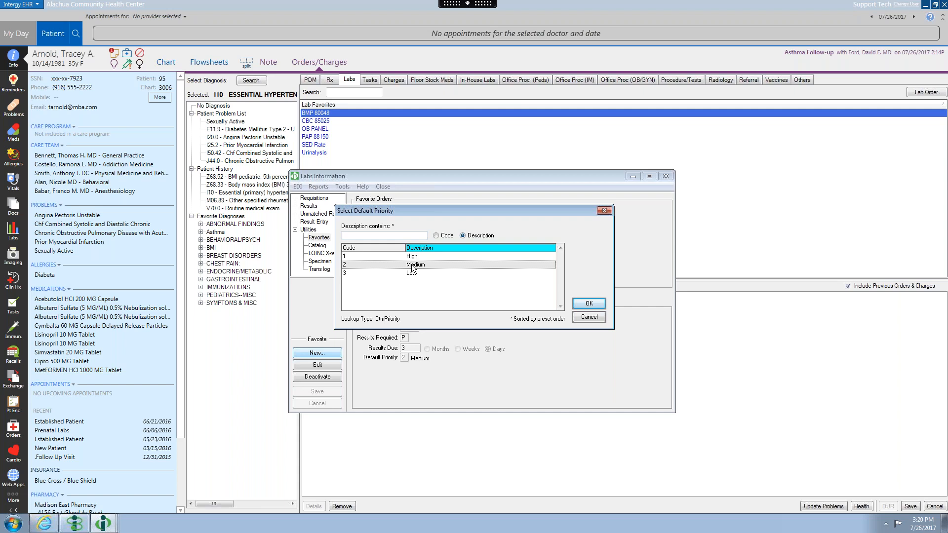
{"action": "left_click", "coordinate": [589, 305]}
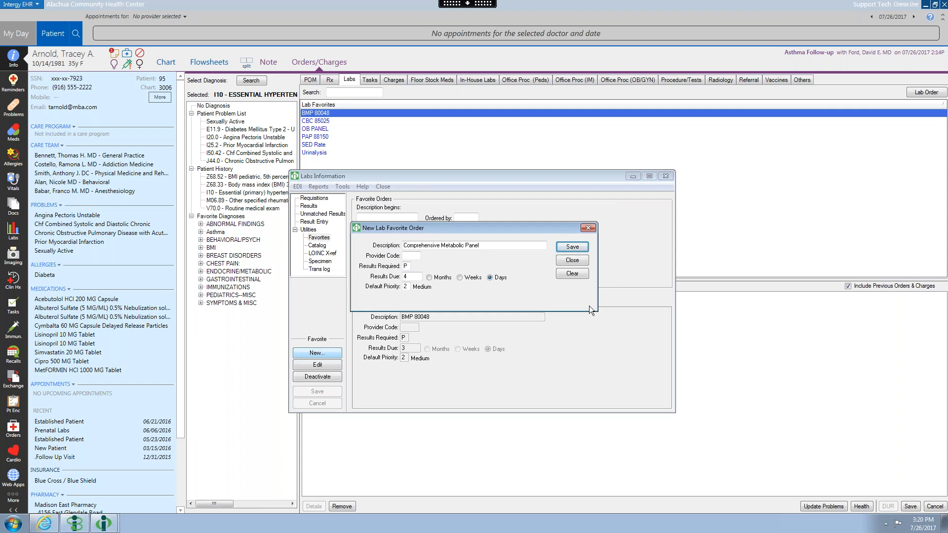
{"action": "left_click", "coordinate": [572, 248]}
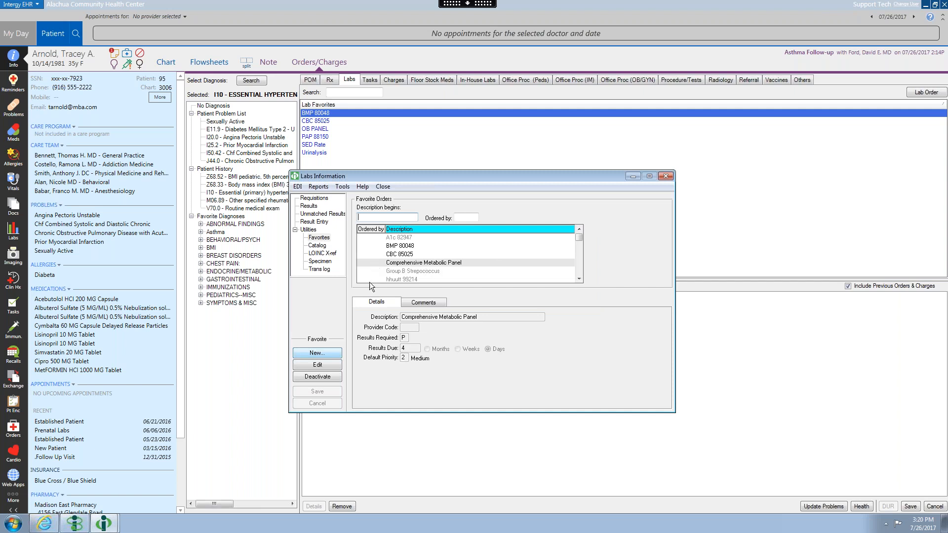
Step: Close Labs Information and check the due date choices for Comprehensive Metabolic Panel in the lab favorites without ordering it
{"action": "left_click", "coordinate": [665, 177]}
{"action": "left_click", "coordinate": [367, 92]}
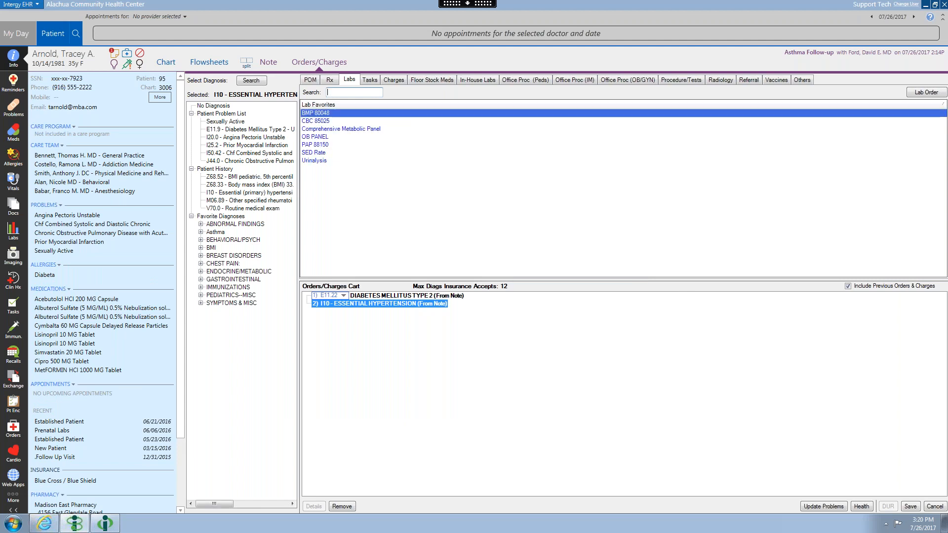
{"action": "left_click", "coordinate": [347, 130]}
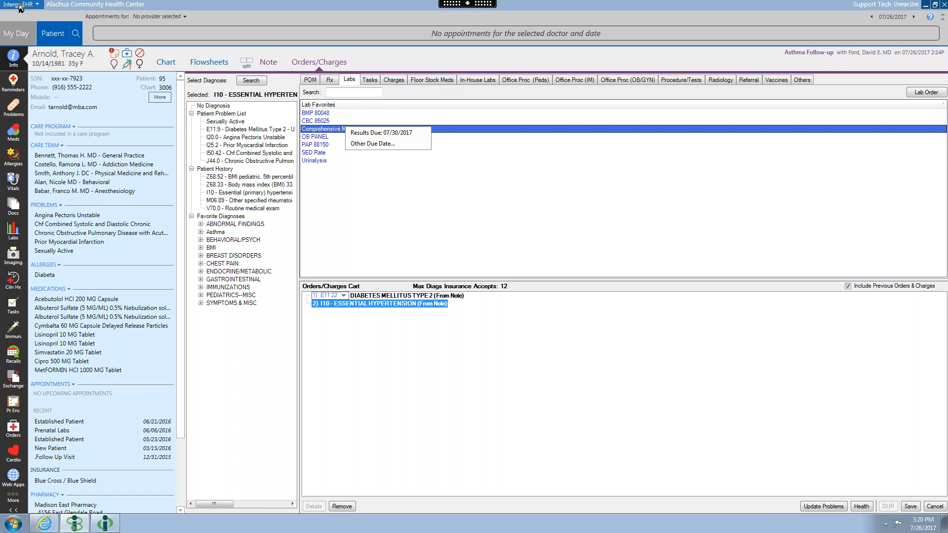
{"action": "left_click", "coordinate": [367, 40]}
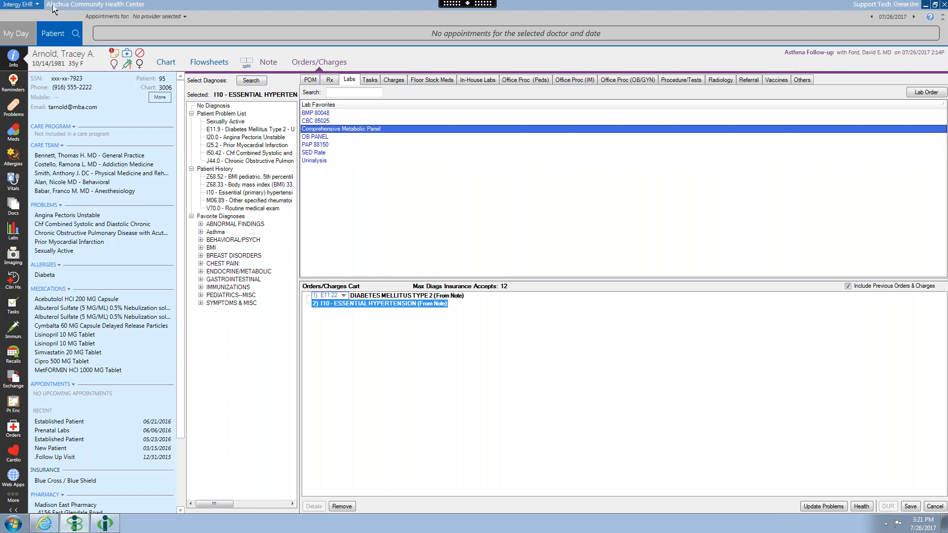
Step: Reopen the favorite orders list in the Lab Information utilities
{"action": "left_click", "coordinate": [25, 4]}
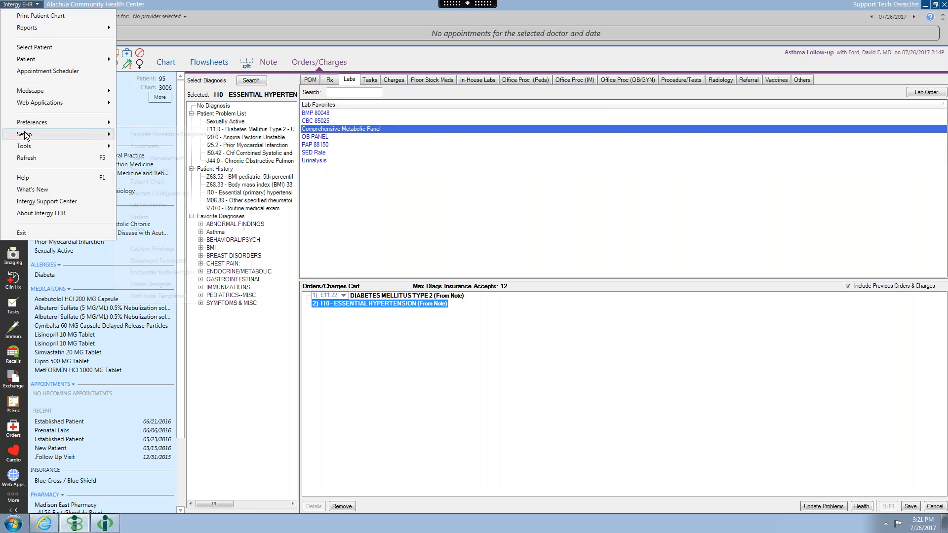
{"action": "mouse_move", "coordinate": [38, 147]}
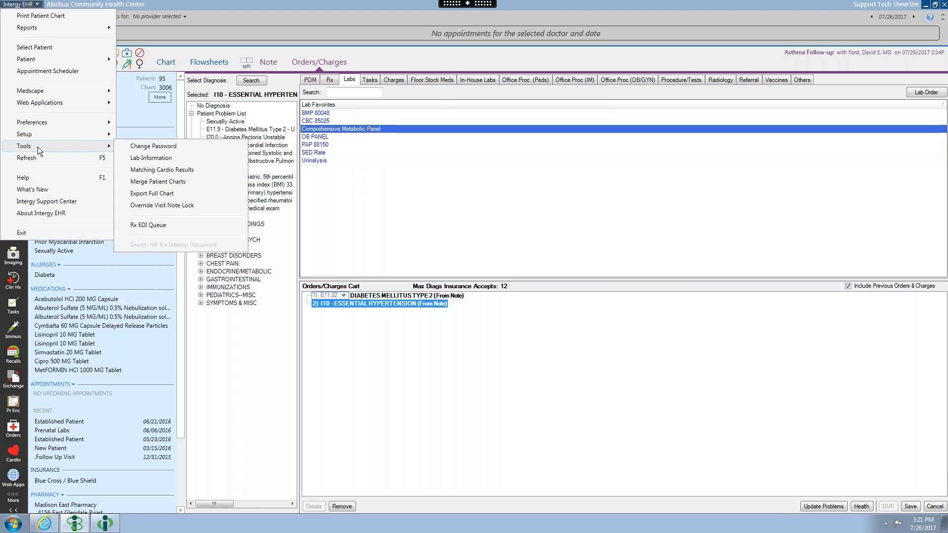
{"action": "left_click", "coordinate": [153, 159]}
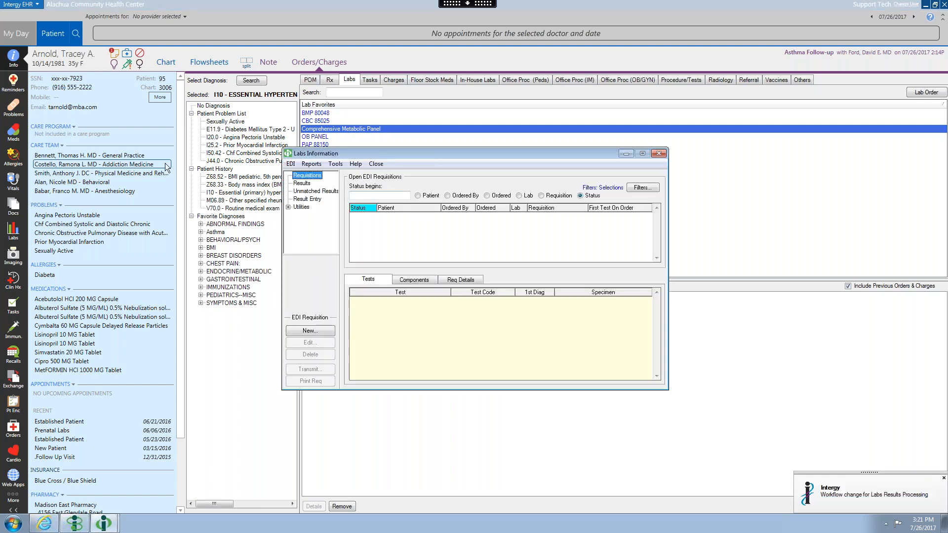
{"action": "left_click", "coordinate": [288, 207]}
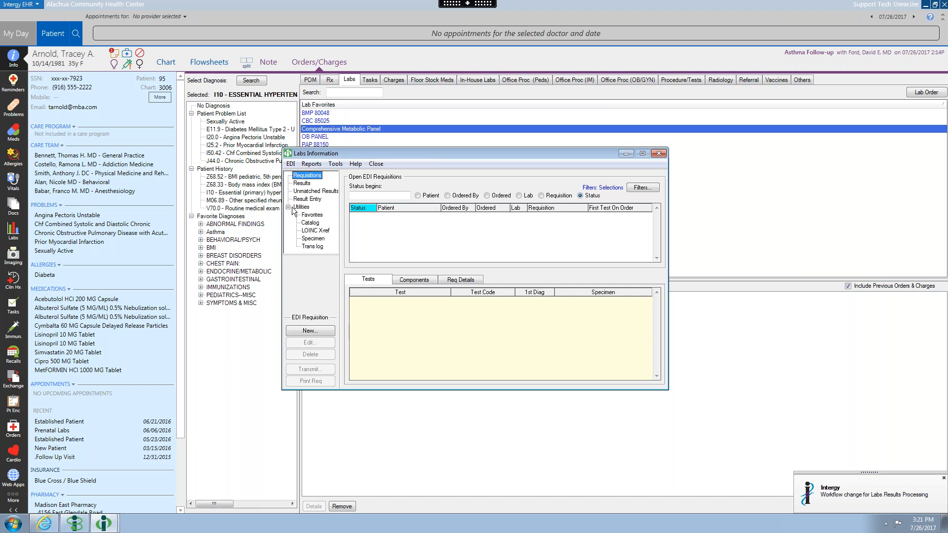
{"action": "left_click", "coordinate": [312, 216]}
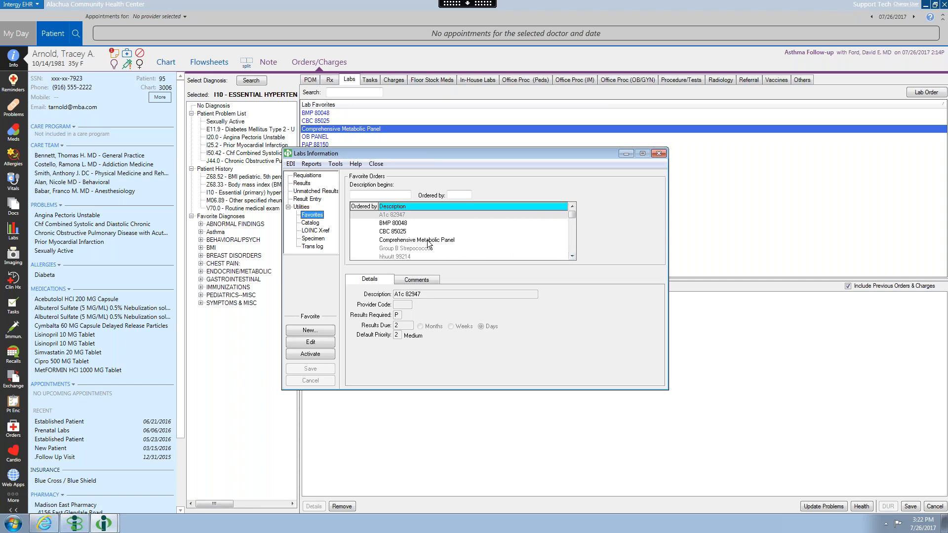
Step: Look through the favorite orders list and select Comprehensive Metabolic Panel to view its details
{"action": "left_click", "coordinate": [572, 256]}
{"action": "left_click", "coordinate": [571, 256]}
{"action": "left_click", "coordinate": [571, 256]}
{"action": "left_click", "coordinate": [572, 256]}
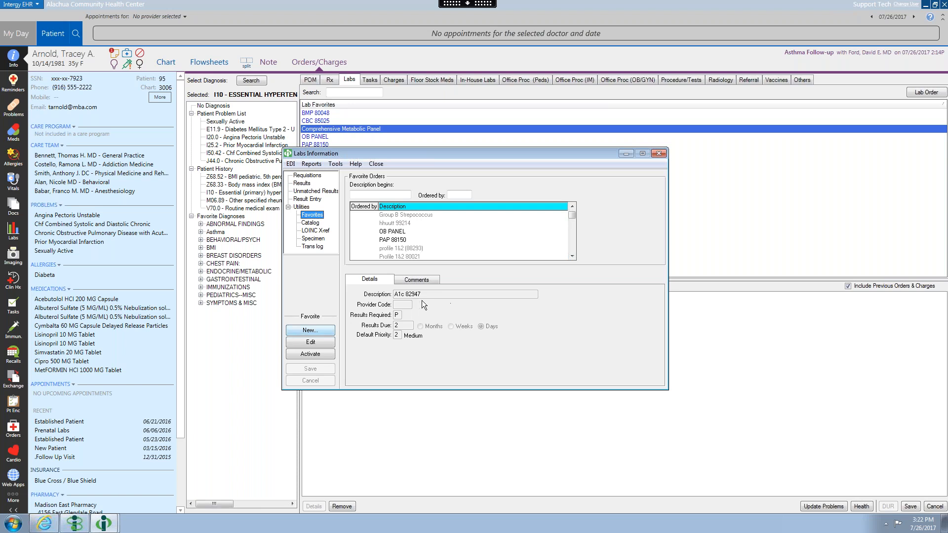
{"action": "left_click", "coordinate": [572, 207]}
{"action": "left_click", "coordinate": [572, 207]}
{"action": "left_click", "coordinate": [571, 206]}
{"action": "left_click", "coordinate": [455, 232]}
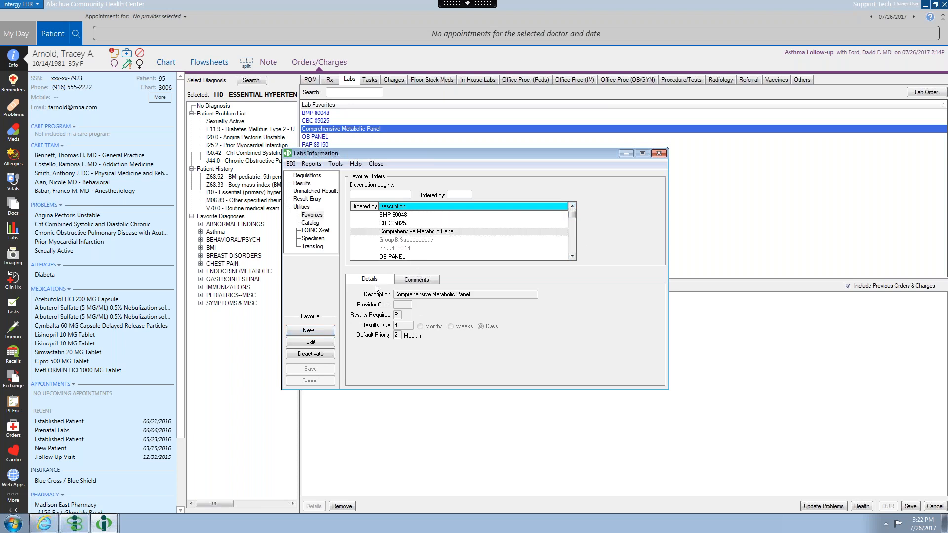
Step: Try adding the codes "12345, 01234" to the Comprehensive Metabolic Panel favorite's description, remove them again and save the favorite
{"action": "left_click", "coordinate": [311, 342]}
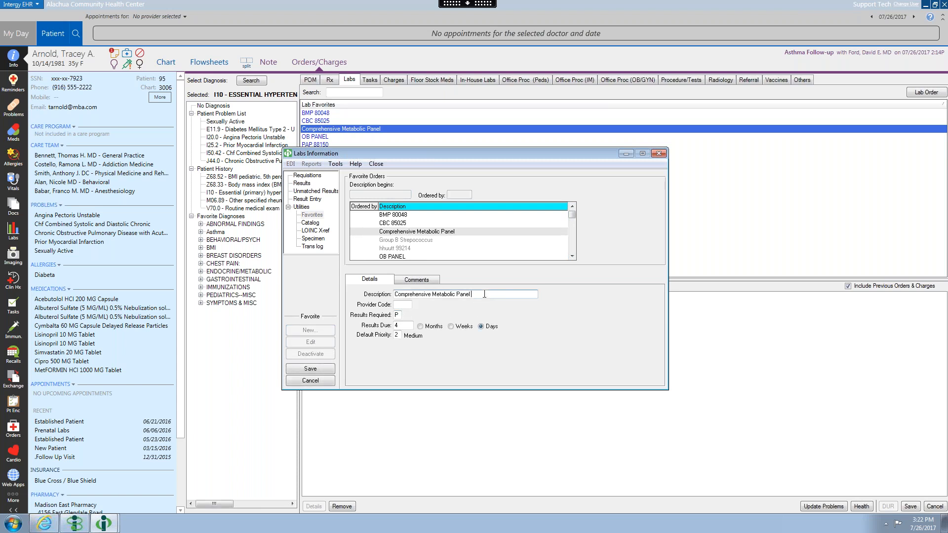
{"action": "type", "text": "#####"}
{"action": "key", "text": "BackSpace"}
{"action": "key", "text": "BackSpace"}
{"action": "key", "text": "BackSpace"}
{"action": "key", "text": "BackSpace"}
{"action": "type", "text": "12345, 01234"}
{"action": "key", "text": "BackSpace"}
{"action": "key", "text": "BackSpace"}
{"action": "key", "text": "BackSpace"}
{"action": "key", "text": "BackSpace"}
{"action": "key", "text": "BackSpace"}
{"action": "key", "text": "BackSpace"}
{"action": "key", "text": "BackSpace"}
{"action": "key", "text": "BackSpace"}
{"action": "key", "text": "BackSpace"}
{"action": "key", "text": "BackSpace"}
{"action": "key", "text": "BackSpace"}
{"action": "key", "text": "BackSpace"}
{"action": "left_click", "coordinate": [321, 371]}
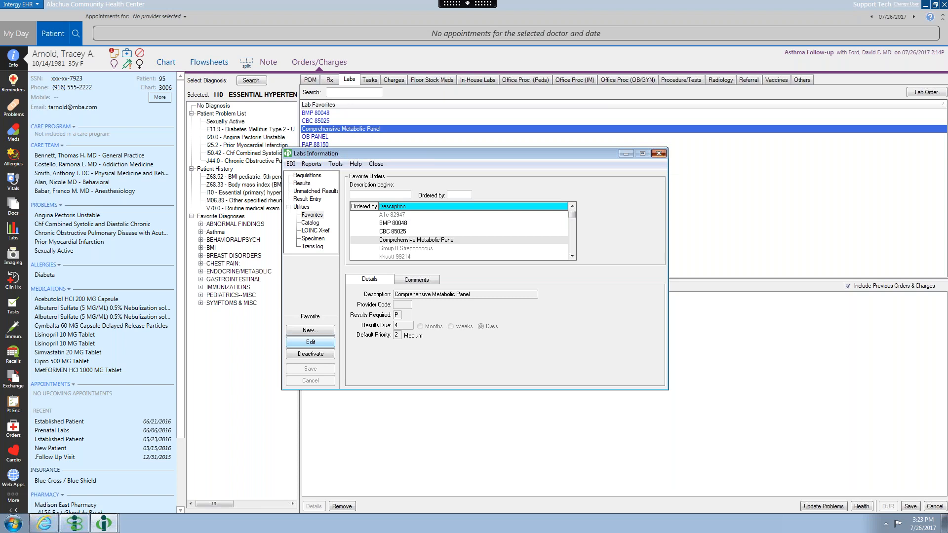
Step: Close Labs Information, reopen it to view the favorite orders under Utilities, and close it again
{"action": "left_click", "coordinate": [659, 153]}
{"action": "left_click", "coordinate": [27, 5]}
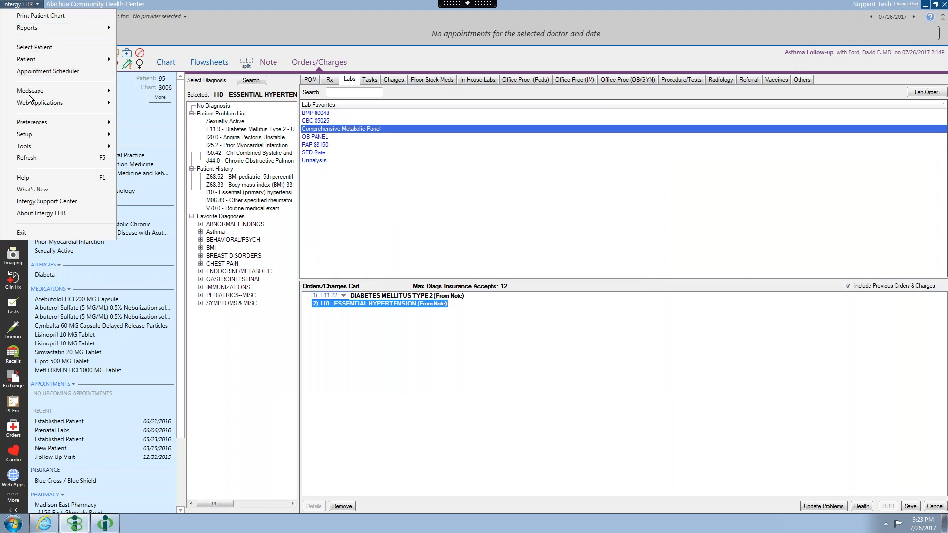
{"action": "mouse_move", "coordinate": [43, 144]}
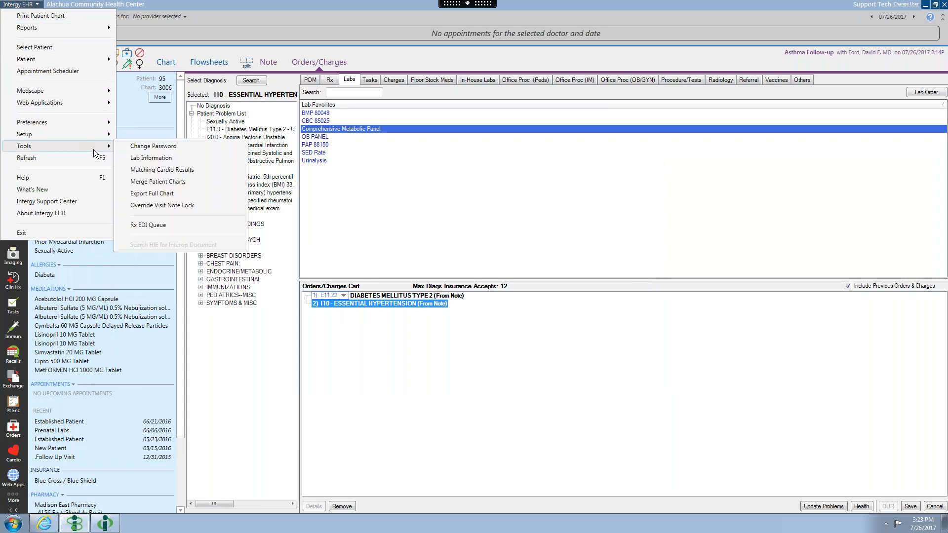
{"action": "left_click", "coordinate": [144, 155]}
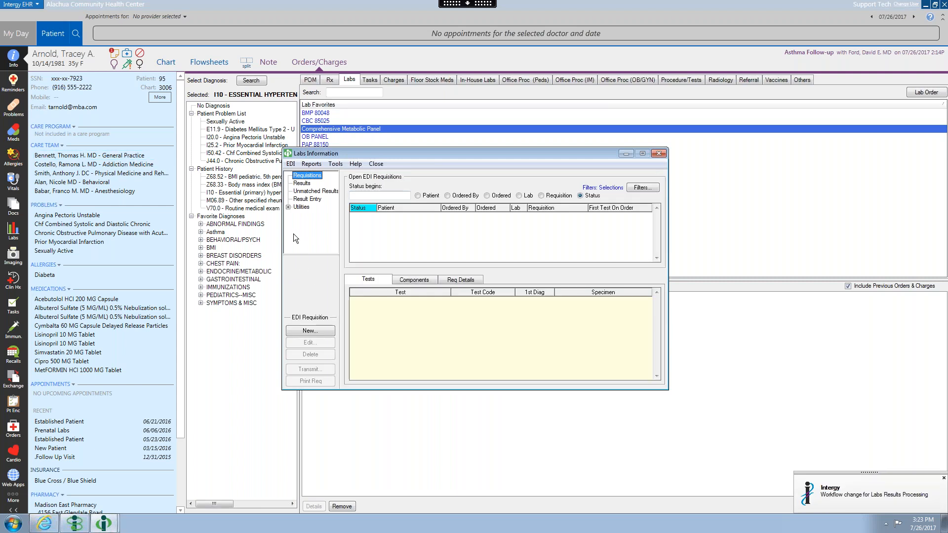
{"action": "left_click", "coordinate": [288, 207]}
{"action": "left_click", "coordinate": [313, 216]}
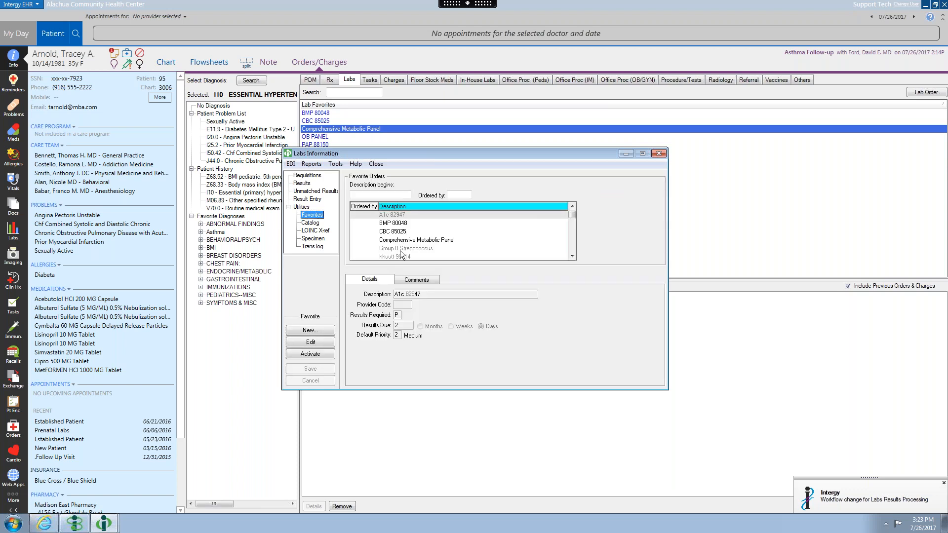
{"action": "left_click", "coordinate": [659, 154]}
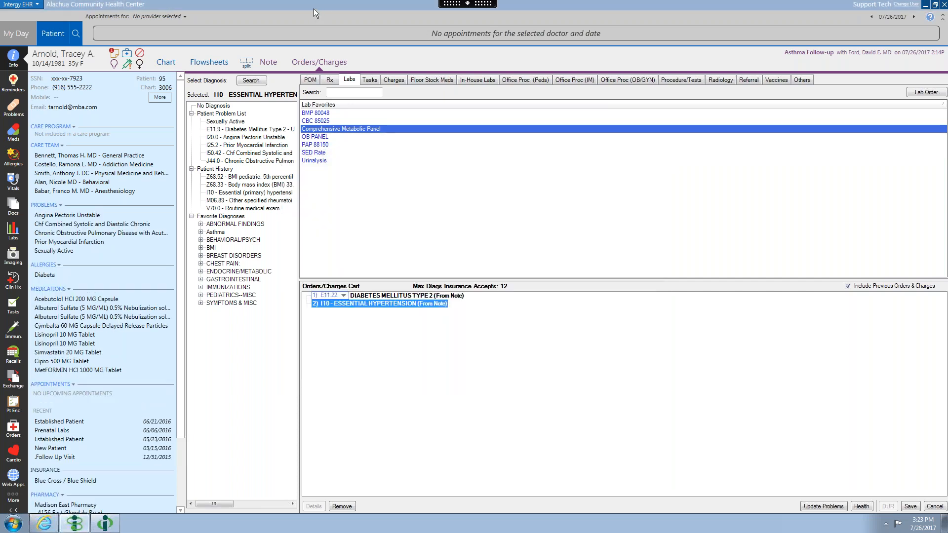
Step: Examine the order choices for Tasks, Floor Stock Meds, In-House Labs, Radiology and Referral on the Orders/Charges page
{"action": "left_click", "coordinate": [368, 80]}
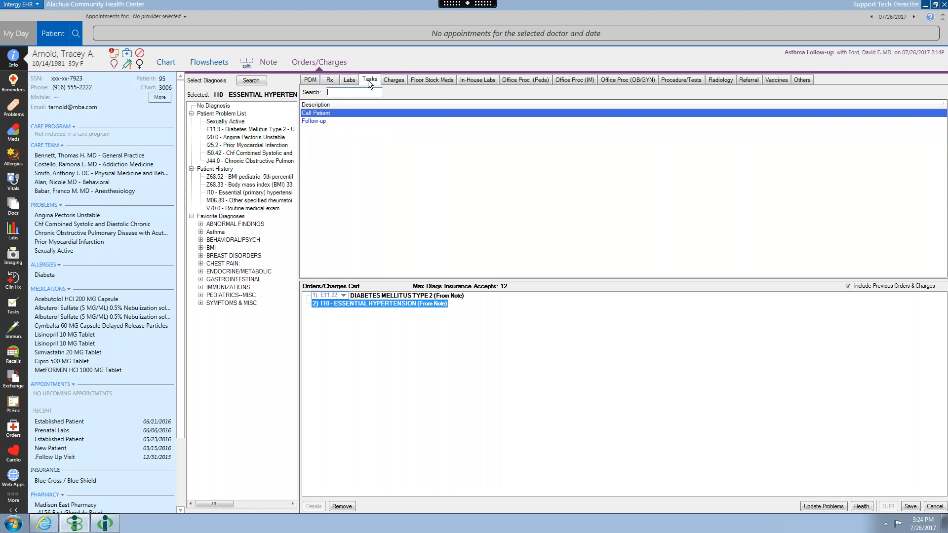
{"action": "left_click", "coordinate": [429, 81]}
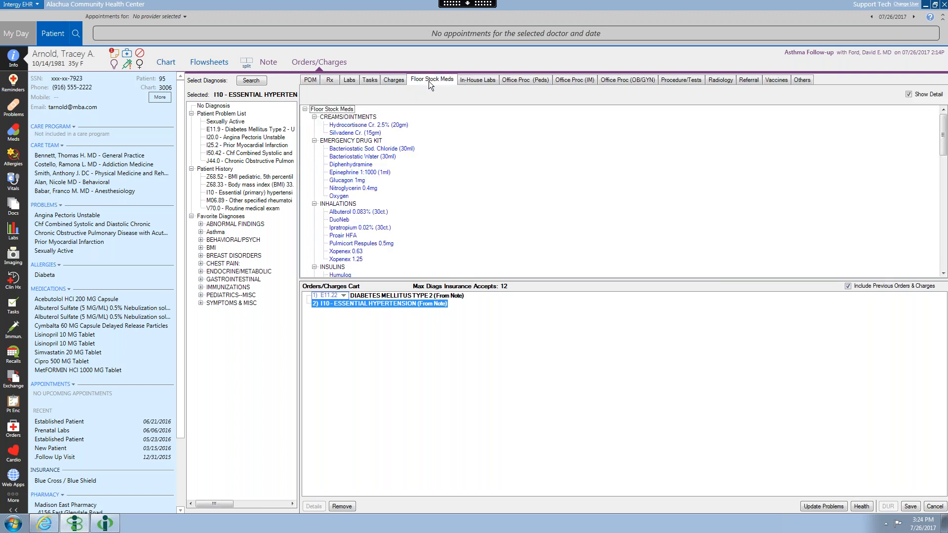
{"action": "left_click", "coordinate": [472, 80]}
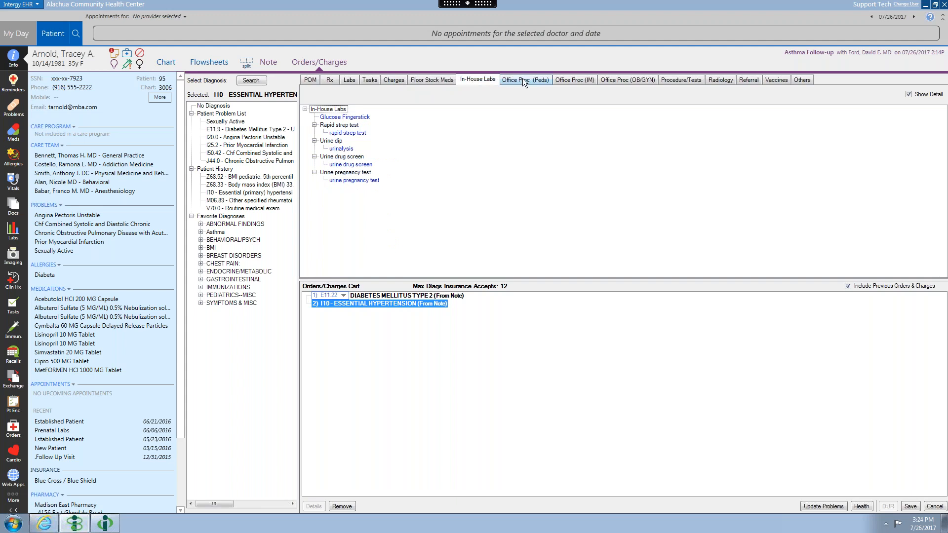
{"action": "left_click", "coordinate": [721, 82]}
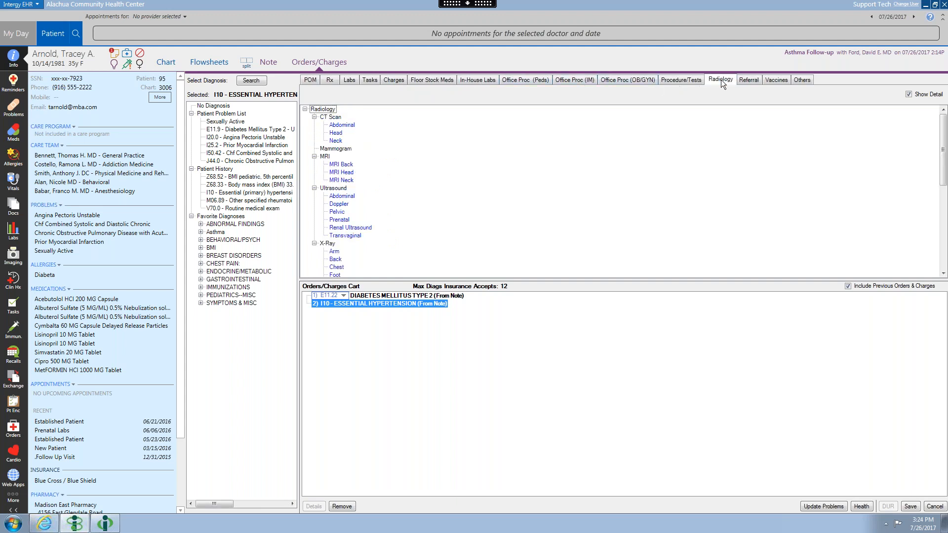
{"action": "left_click", "coordinate": [752, 81]}
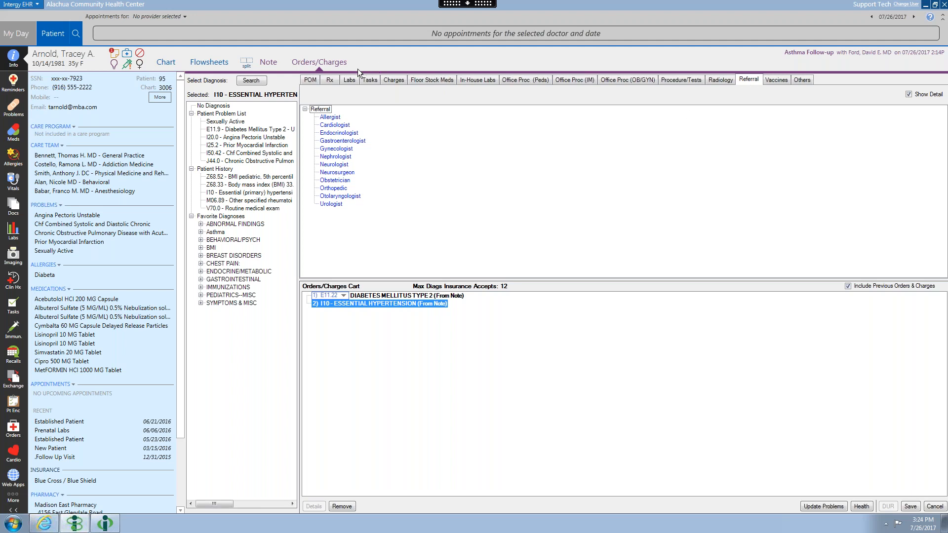
Step: Compare the Tasks order choices with the Labs and Referral choices, and return to Tasks
{"action": "left_click", "coordinate": [369, 79]}
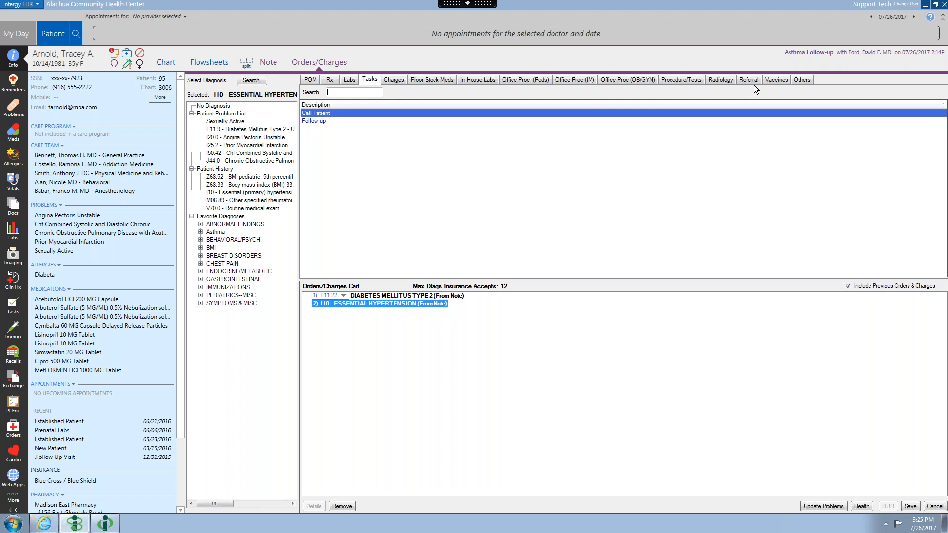
{"action": "left_click", "coordinate": [373, 77]}
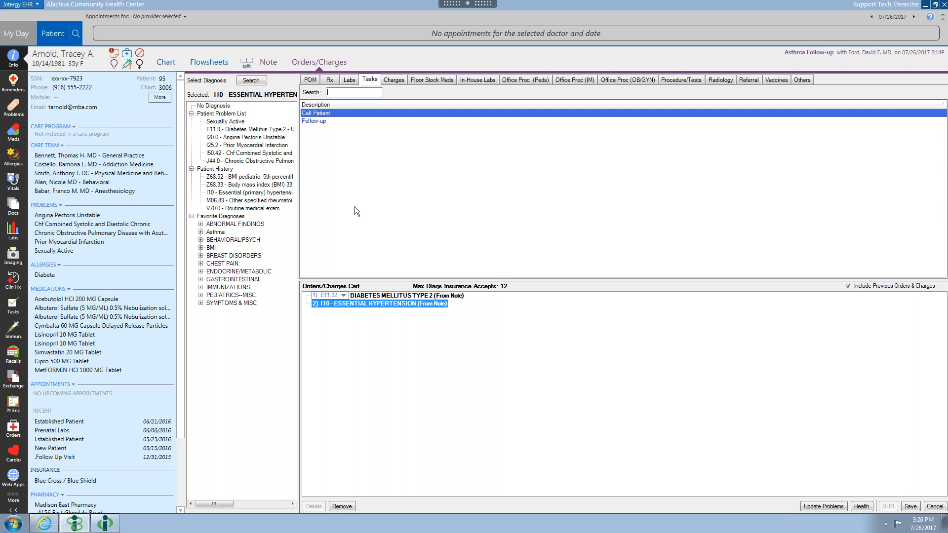
{"action": "left_click", "coordinate": [350, 80]}
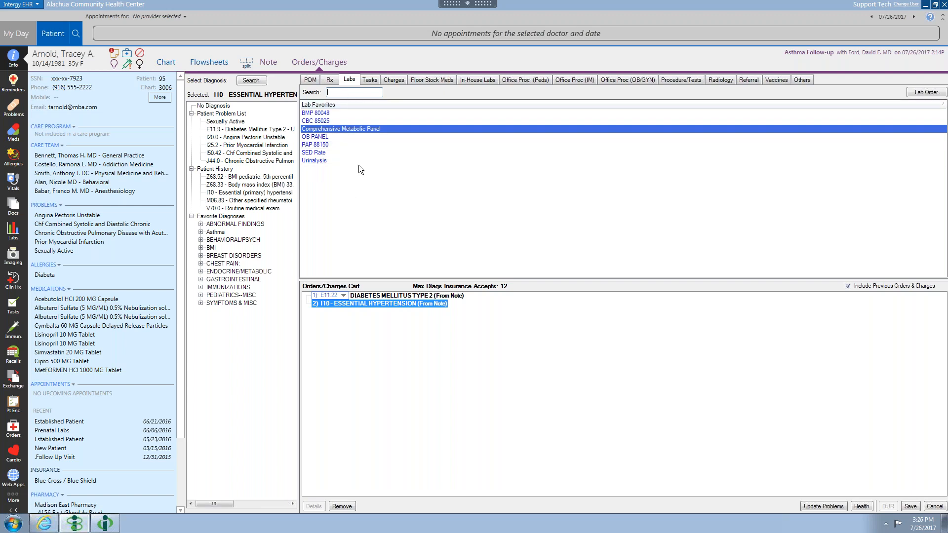
{"action": "left_click", "coordinate": [373, 80]}
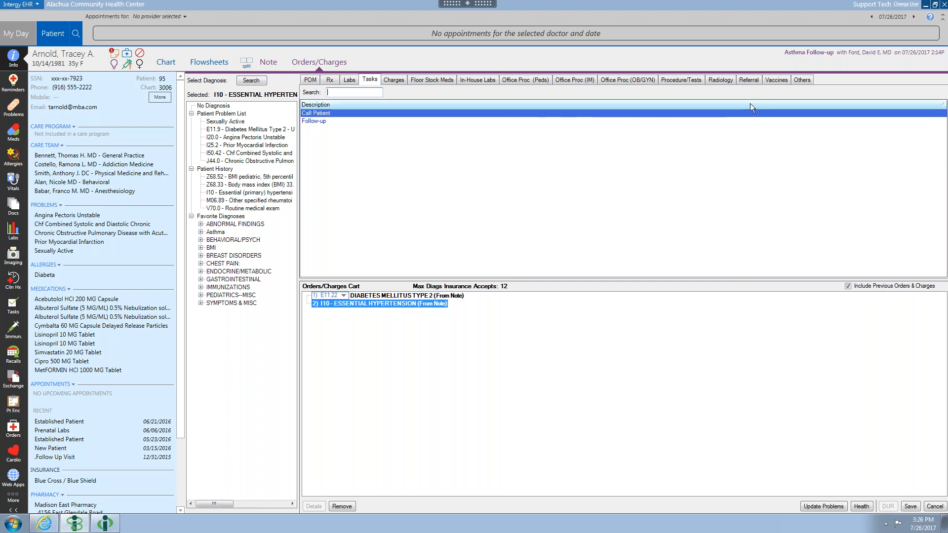
{"action": "left_click", "coordinate": [748, 79]}
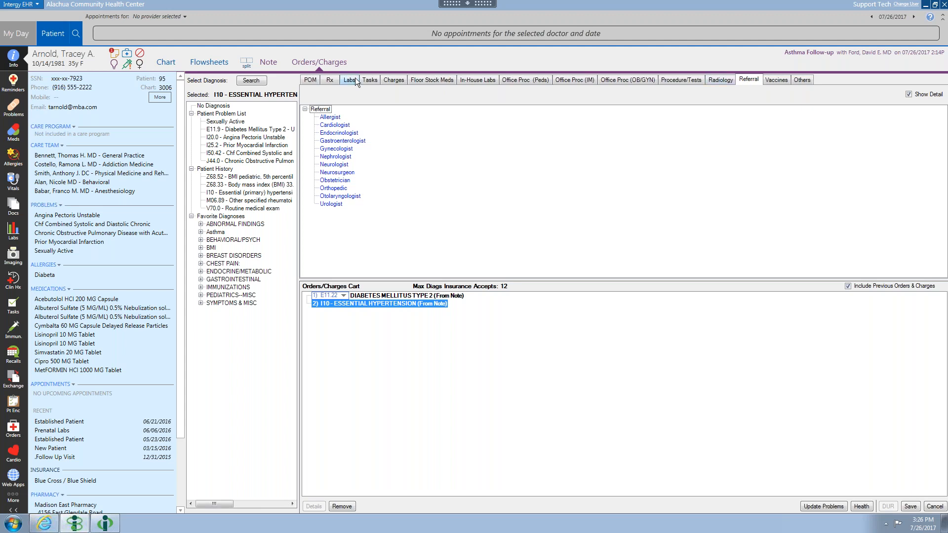
{"action": "left_click", "coordinate": [369, 80]}
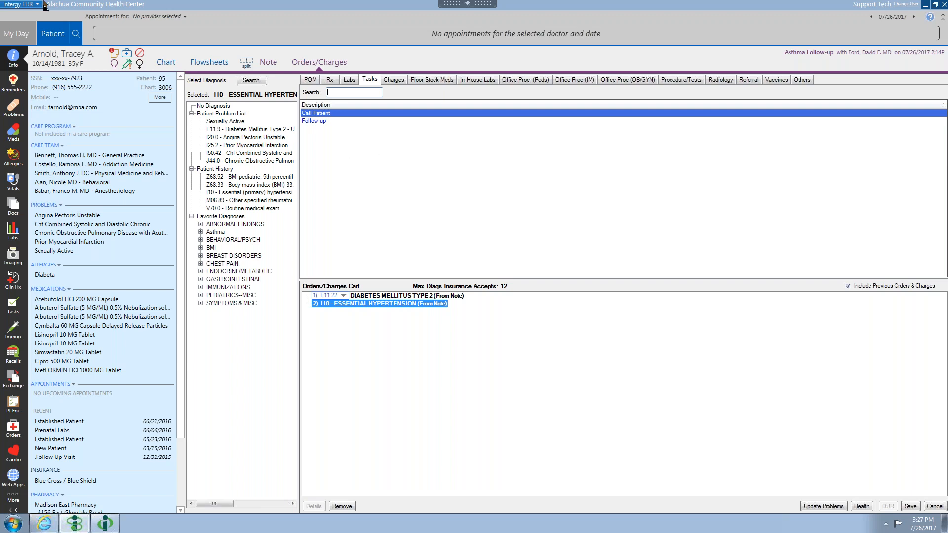
{"action": "left_click", "coordinate": [20, 4]}
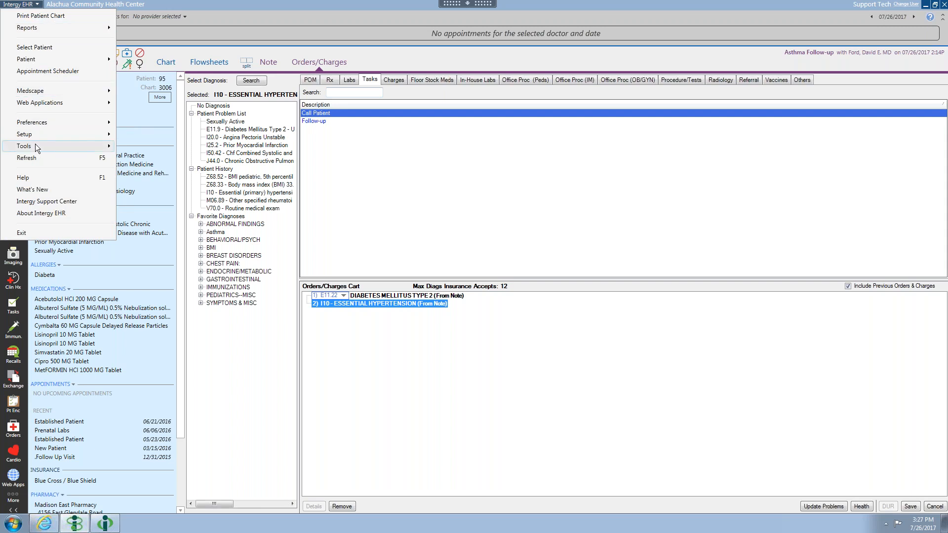
{"action": "mouse_move", "coordinate": [34, 146]}
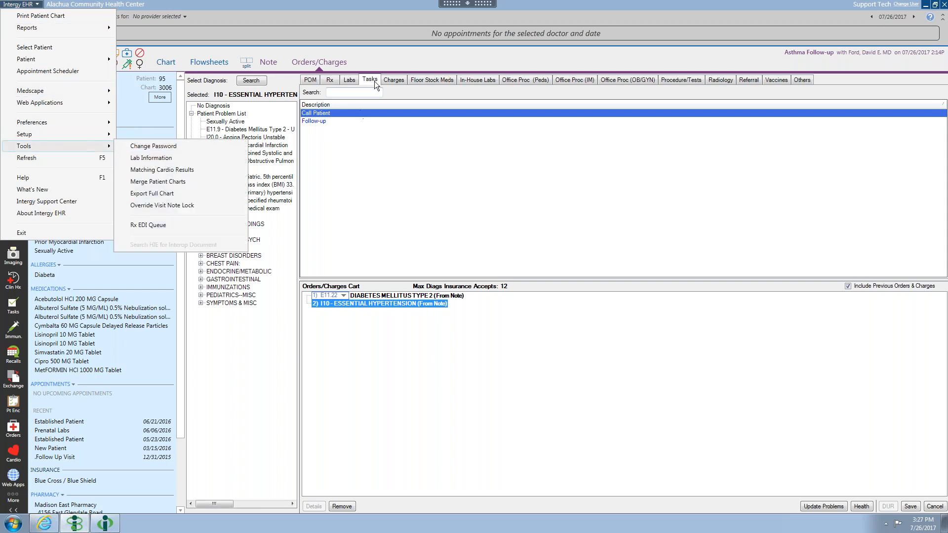
{"action": "left_click", "coordinate": [363, 36]}
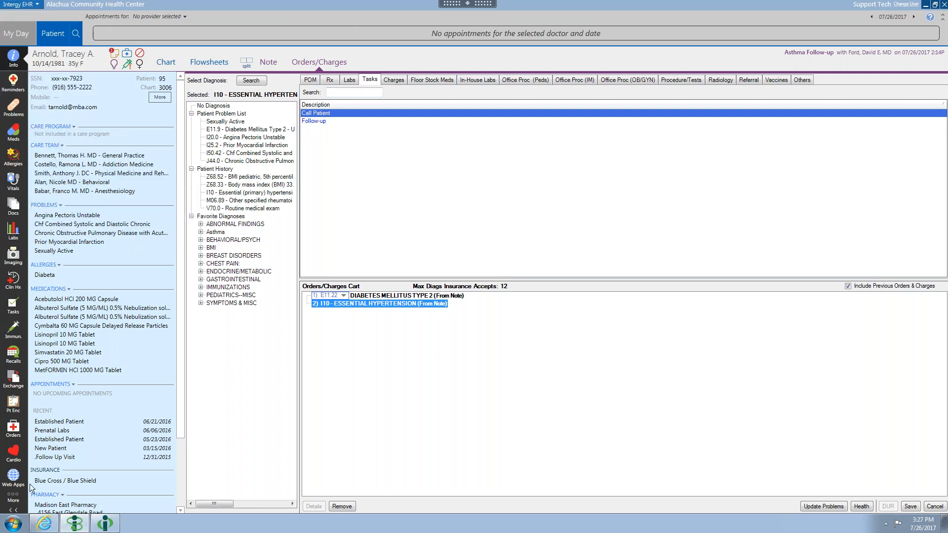
Step: Switch to the Intergy practice management window, maximize it, close the open Task Setup and open Task Setup anew
{"action": "left_click", "coordinate": [106, 523]}
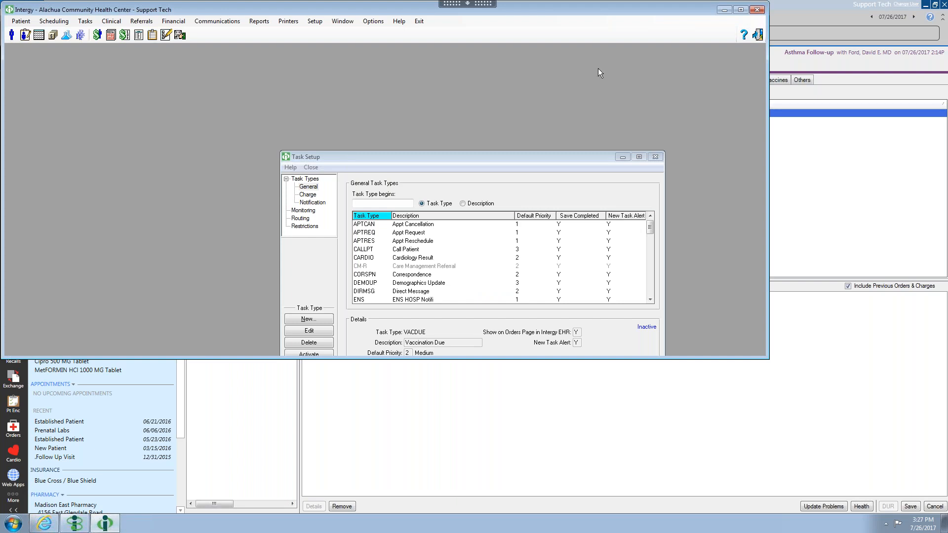
{"action": "left_click", "coordinate": [741, 10]}
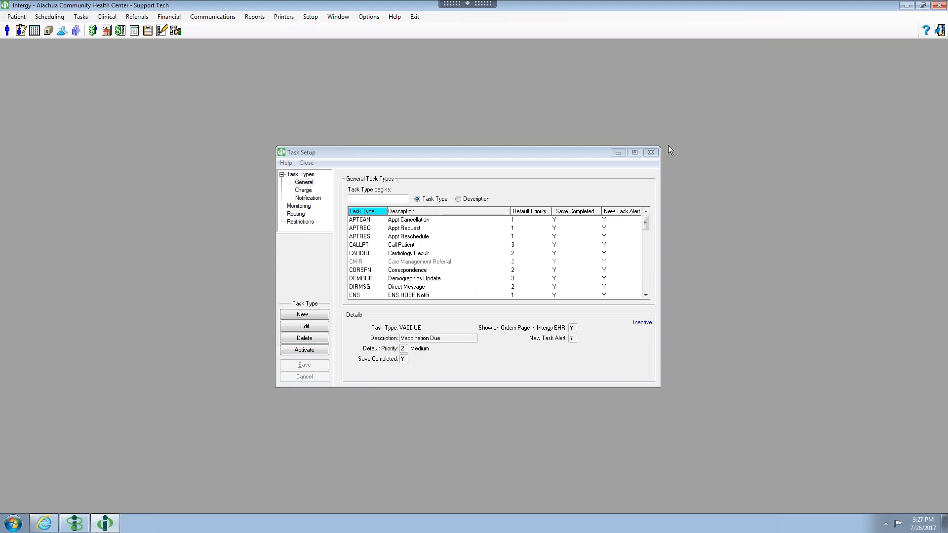
{"action": "left_click", "coordinate": [651, 152]}
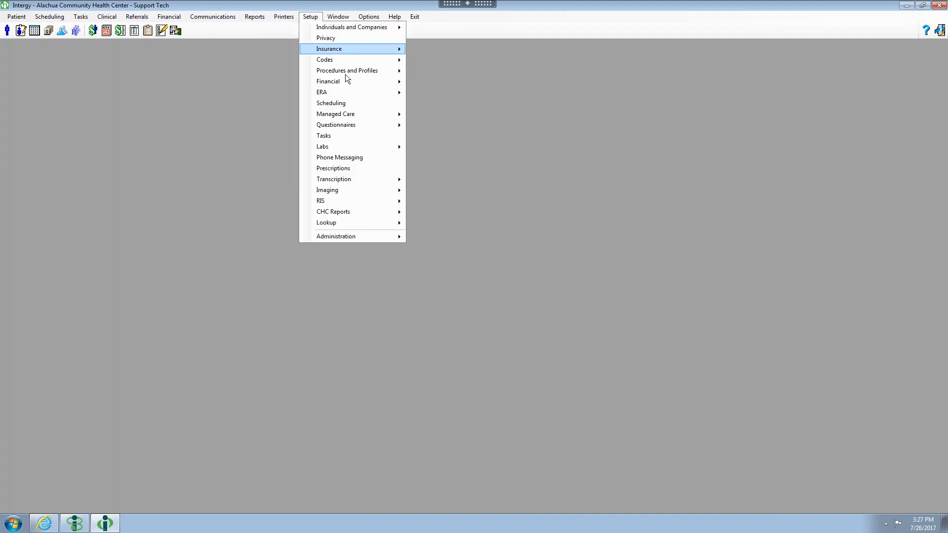
{"action": "left_click", "coordinate": [336, 134]}
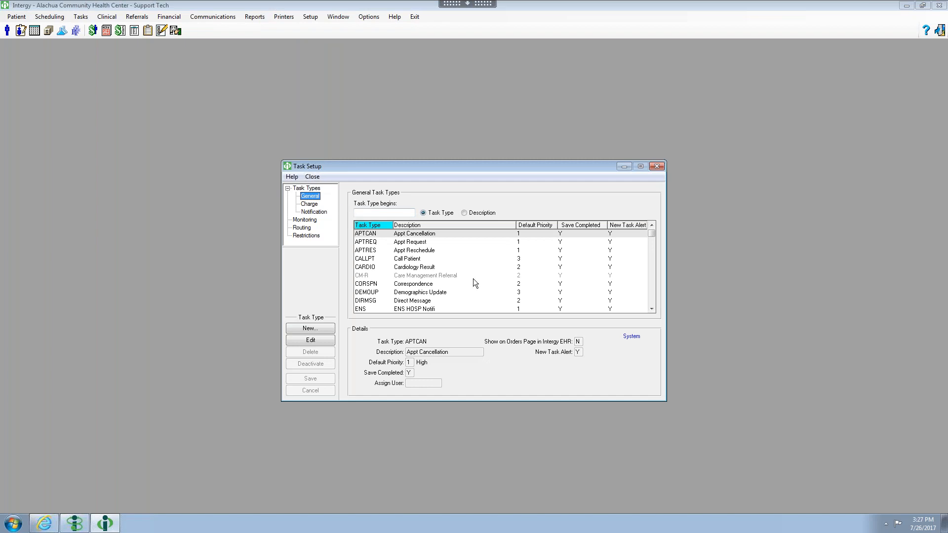
Step: Look through the full list of general task types in Task Setup, including the inactive ones
{"action": "left_click", "coordinate": [651, 309]}
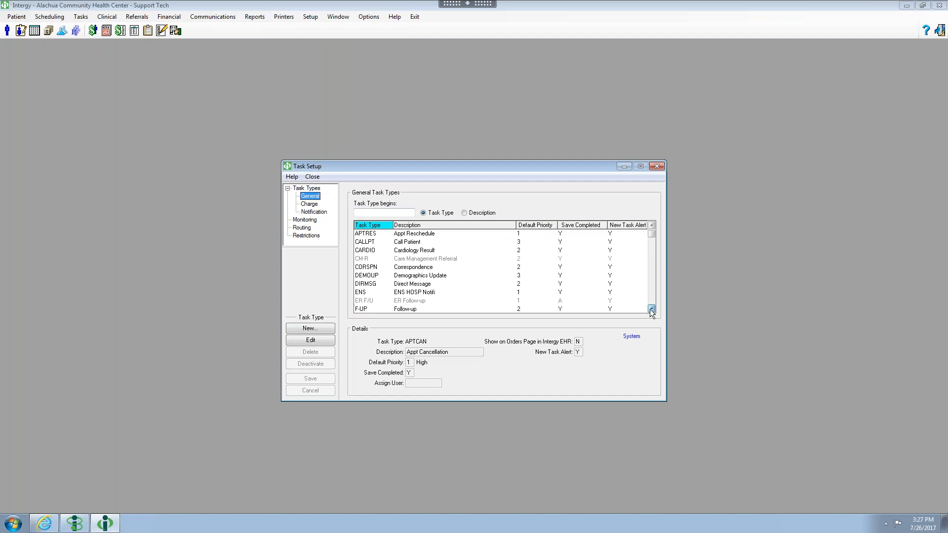
{"action": "left_click_drag", "start_coordinate": [652, 309], "coordinate": [651, 310]}
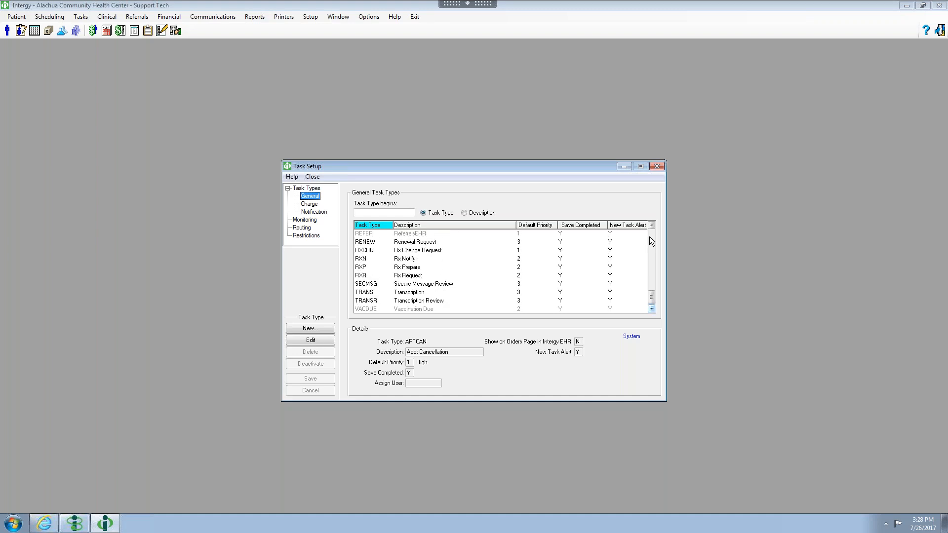
{"action": "left_click_drag", "start_coordinate": [651, 225], "coordinate": [651, 224]}
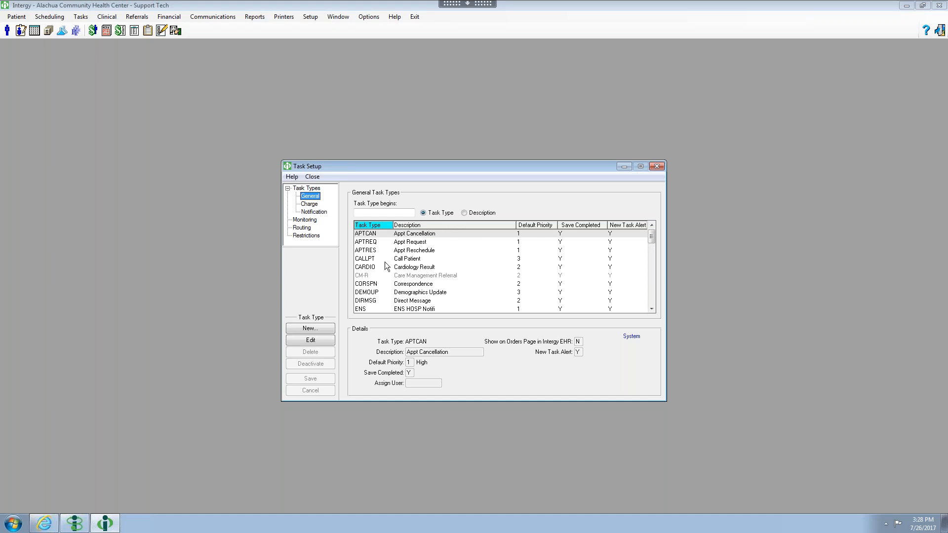
{"action": "left_click_drag", "start_coordinate": [652, 308], "coordinate": [651, 308]}
Step: Compare the Tasks order choices in Intergy EHR with the general task types in Intergy's Task Setup
{"action": "left_click", "coordinate": [81, 521]}
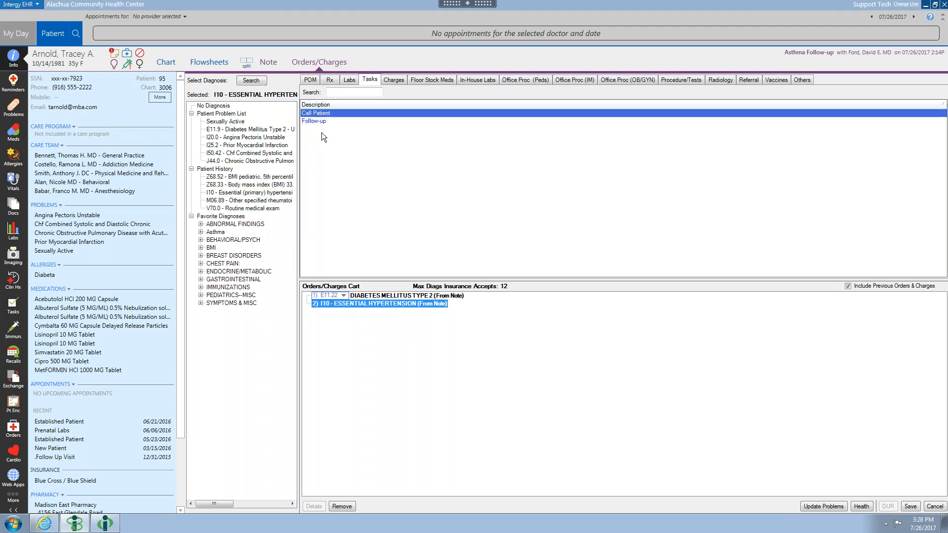
{"action": "left_click", "coordinate": [101, 524]}
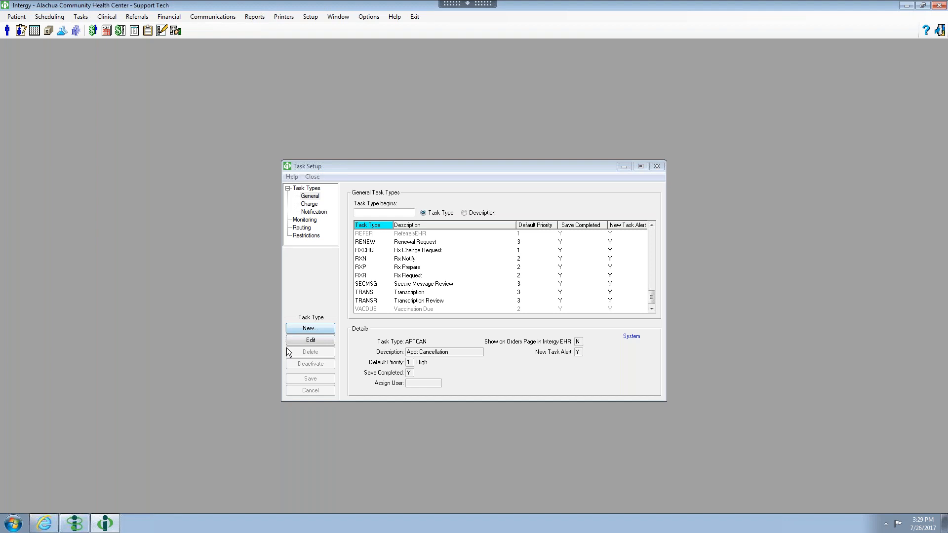
{"action": "left_click", "coordinate": [75, 523]}
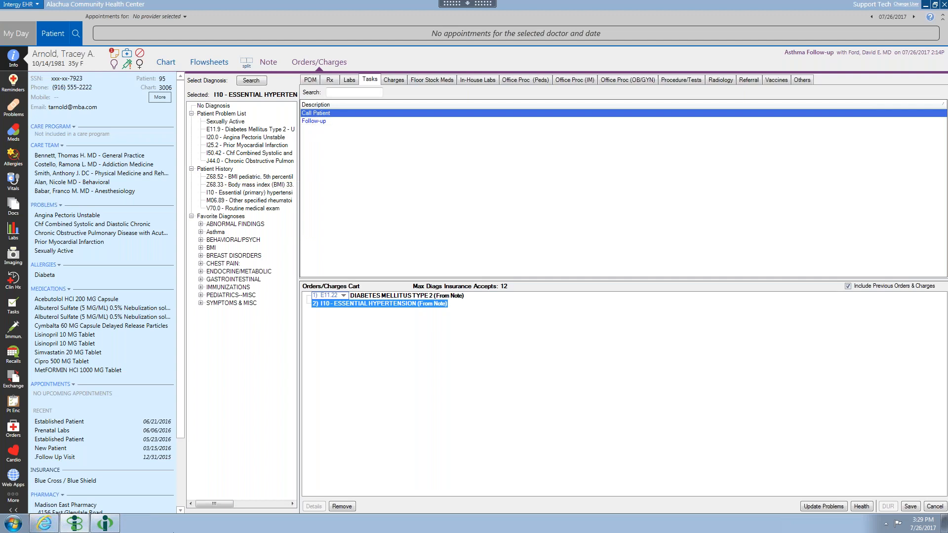
{"action": "left_click", "coordinate": [105, 523]}
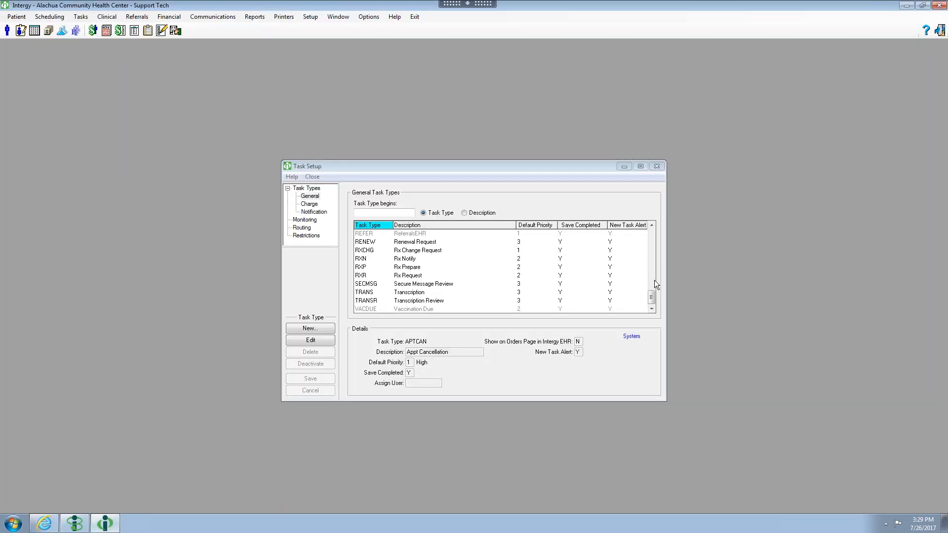
{"action": "left_click_drag", "start_coordinate": [652, 291], "coordinate": [656, 225]}
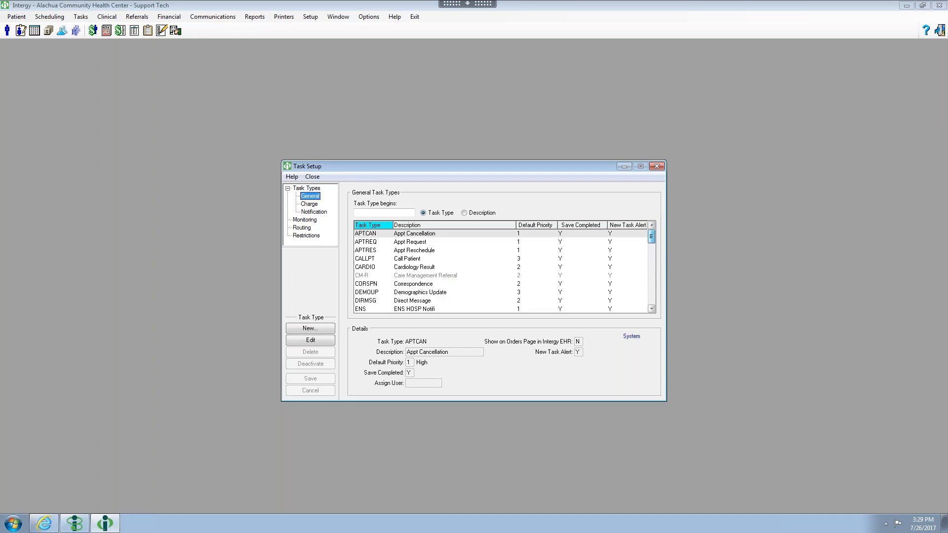
Step: Check the details of the Call Patient and Follow-up general task types, including whether they show on the Orders page
{"action": "left_click", "coordinate": [418, 258]}
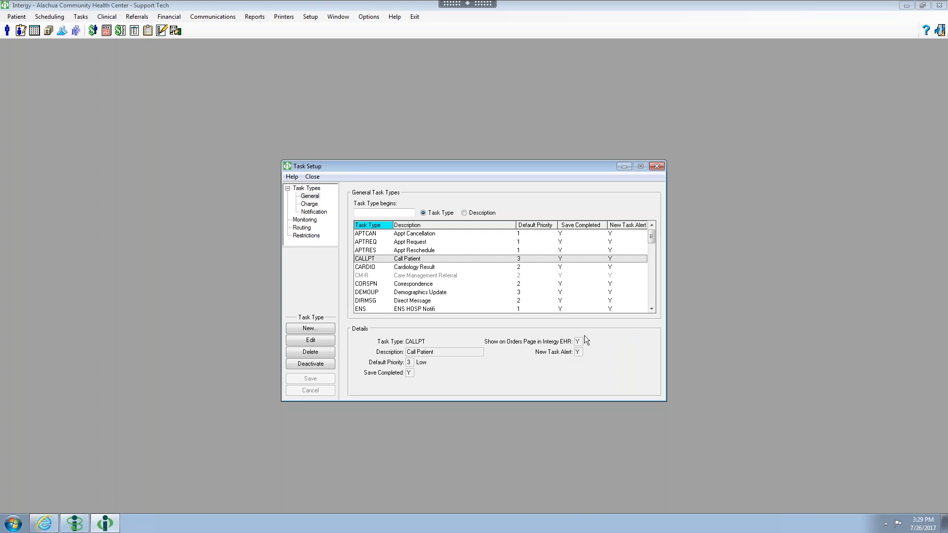
{"action": "left_click", "coordinate": [652, 308]}
{"action": "left_click", "coordinate": [651, 309]}
{"action": "left_click", "coordinate": [651, 309]}
{"action": "left_click", "coordinate": [651, 308]}
{"action": "left_click", "coordinate": [651, 309]}
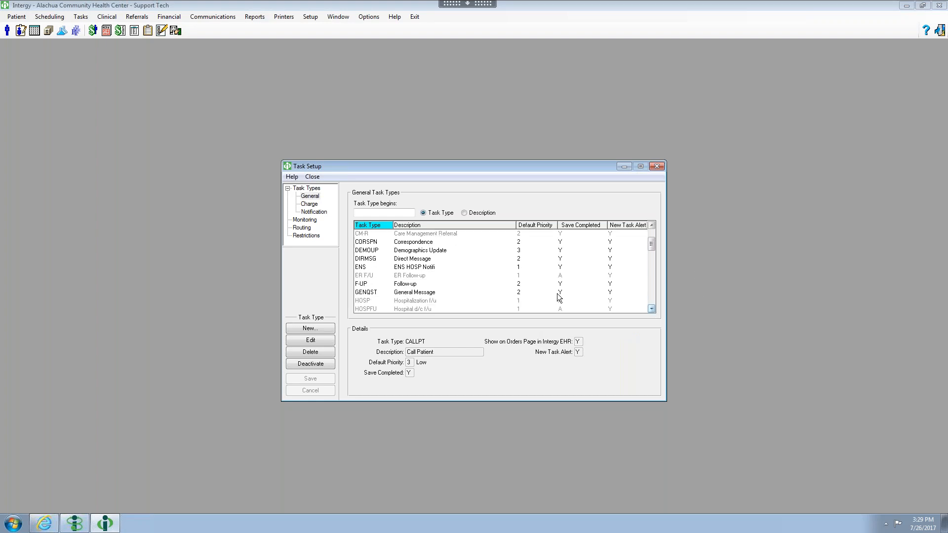
{"action": "left_click", "coordinate": [412, 285]}
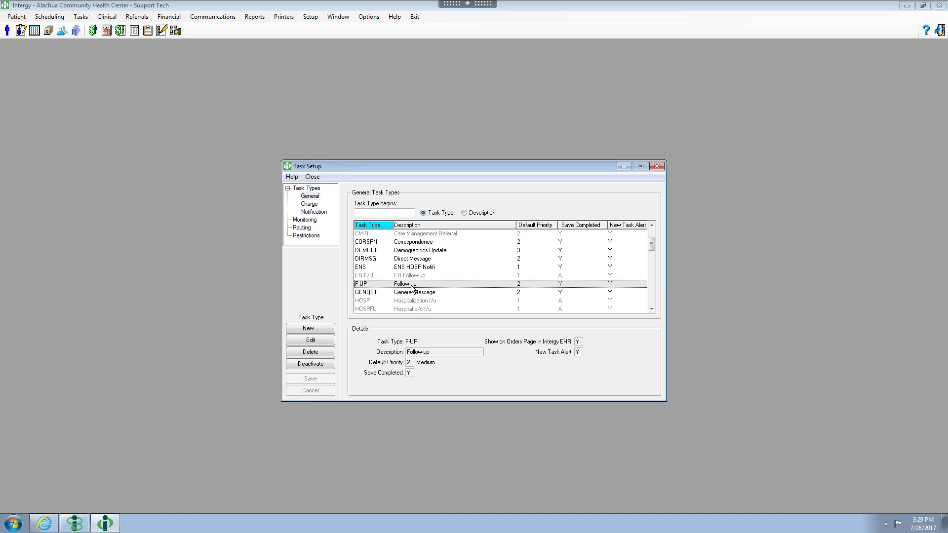
Step: Create and save a general task type CLAIM, described as Claim Correction, with Show on Orders Page in Intergy EHR set to Y
{"action": "left_click", "coordinate": [307, 328]}
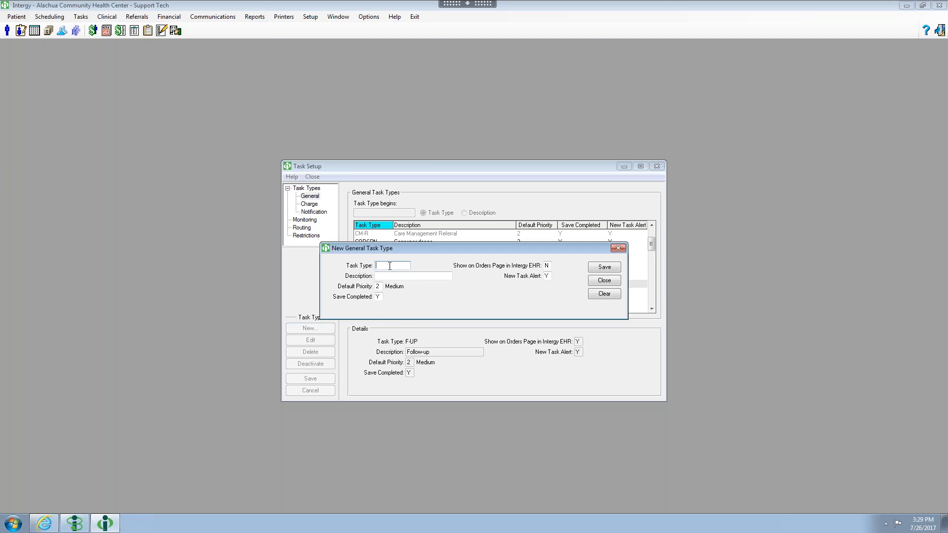
{"action": "type", "text": "CLAIM"}
{"action": "type", "text": "Claim"}
{"action": "type", "text": " Correction"}
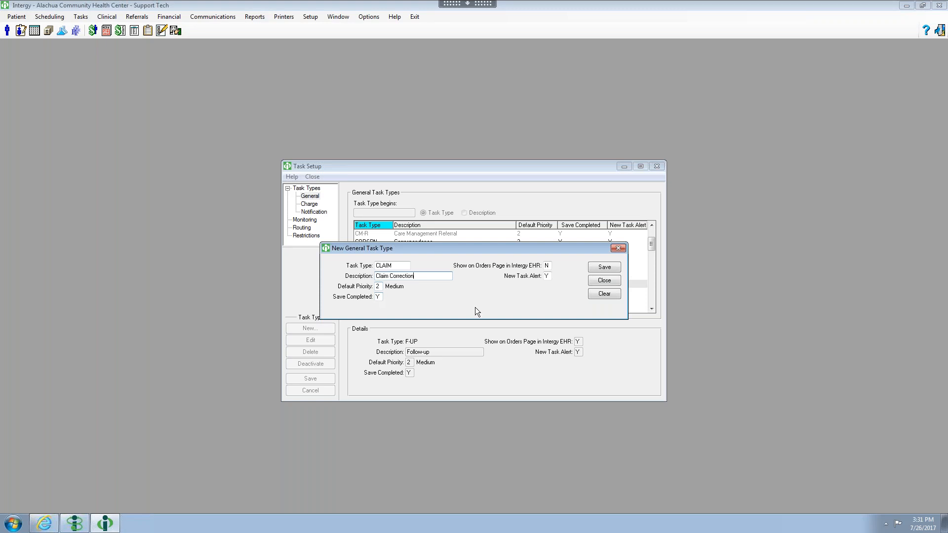
{"action": "left_click", "coordinate": [547, 266]}
{"action": "left_click", "coordinate": [556, 266]}
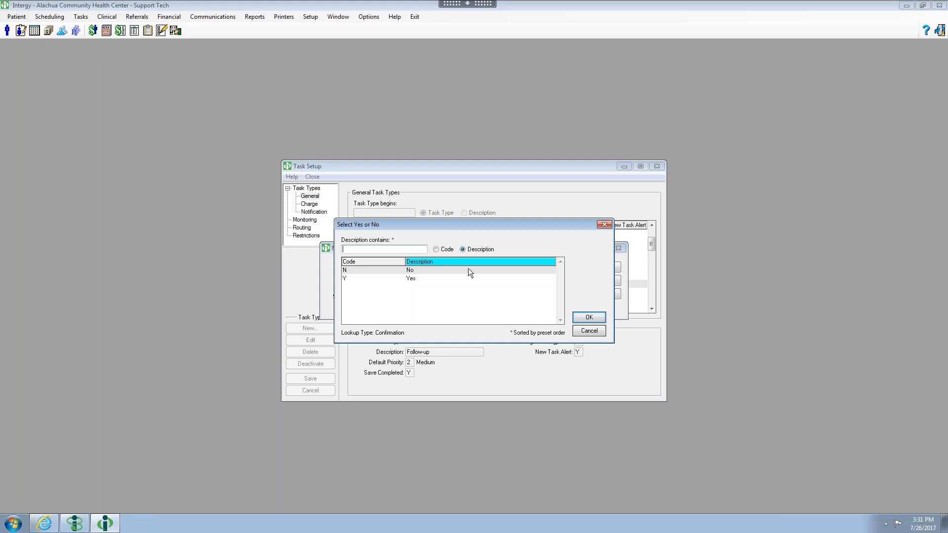
{"action": "left_click", "coordinate": [444, 278]}
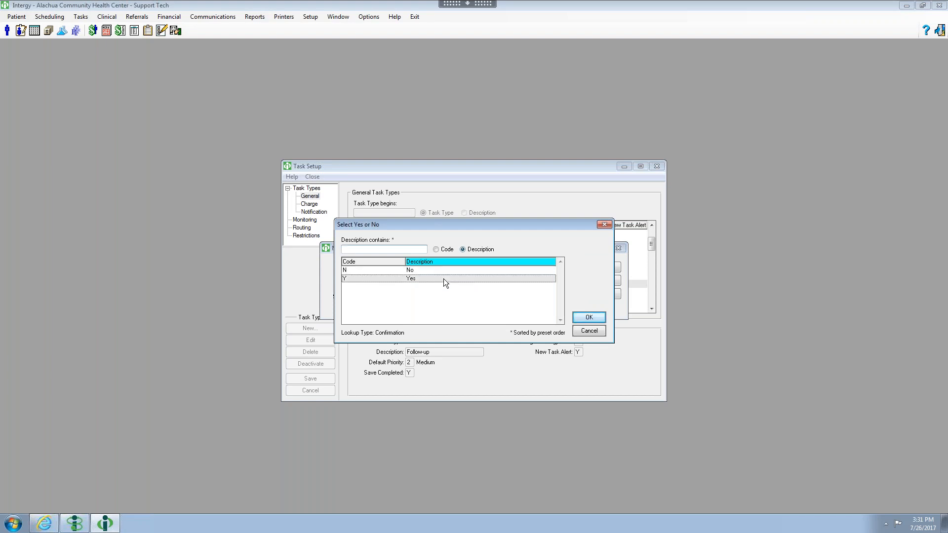
{"action": "left_click", "coordinate": [587, 316]}
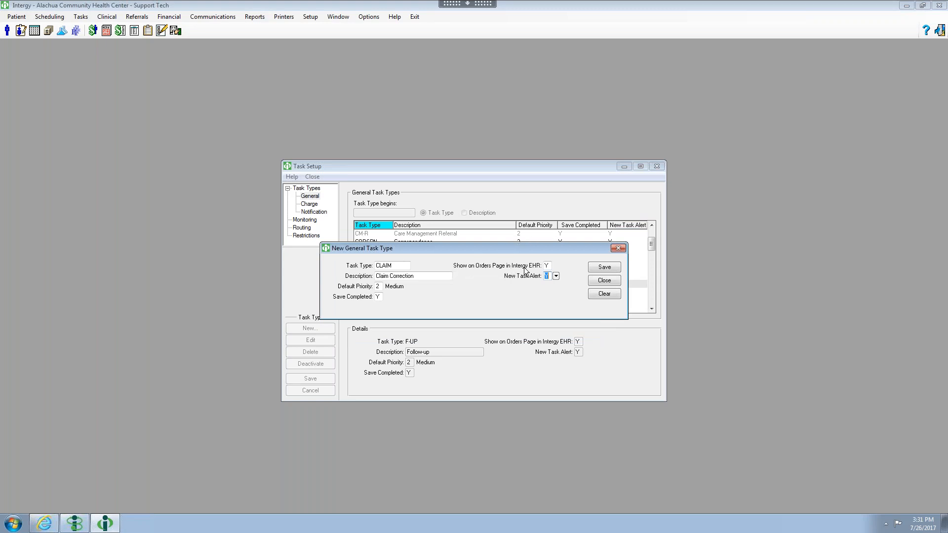
{"action": "left_click", "coordinate": [591, 268]}
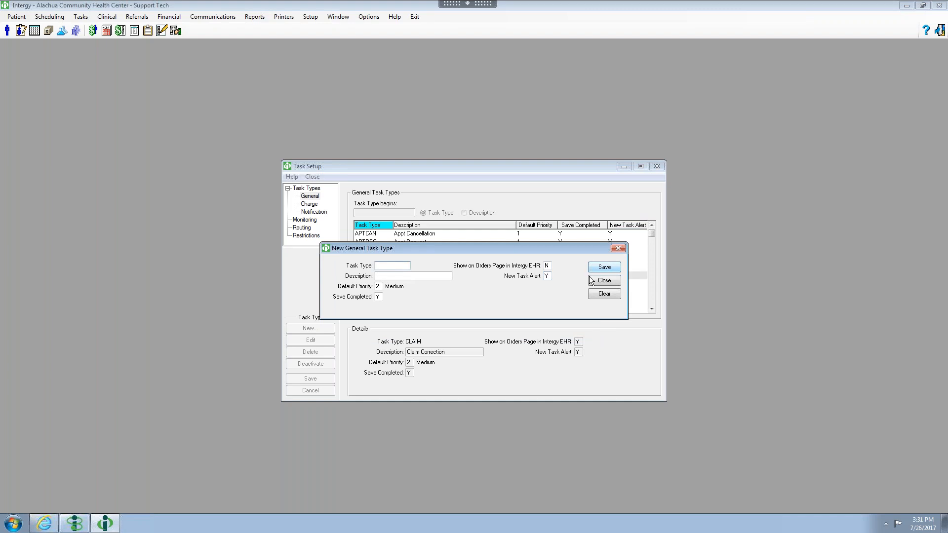
{"action": "left_click", "coordinate": [604, 280]}
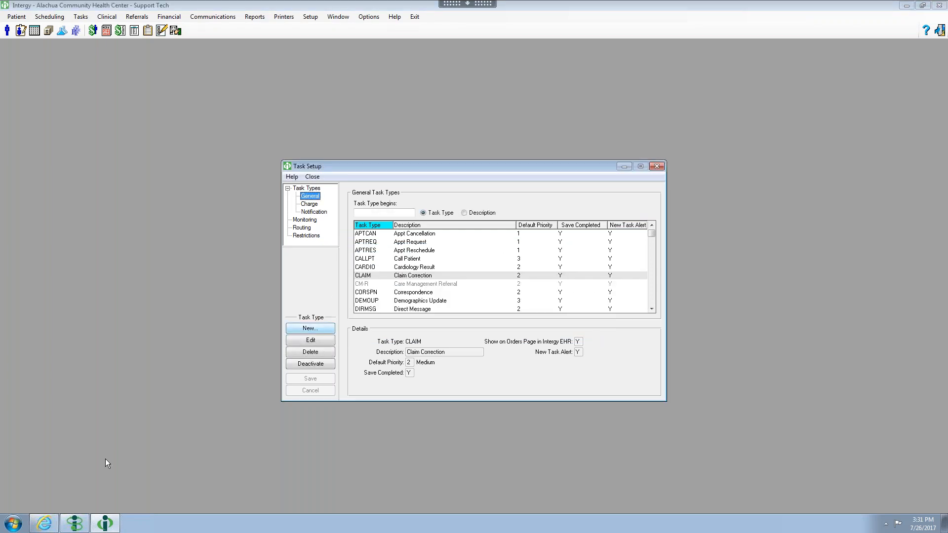
Step: Switch to Intergy EHR, open the Claim Correction task order to view its details, and dismiss it without saving
{"action": "left_click", "coordinate": [77, 526]}
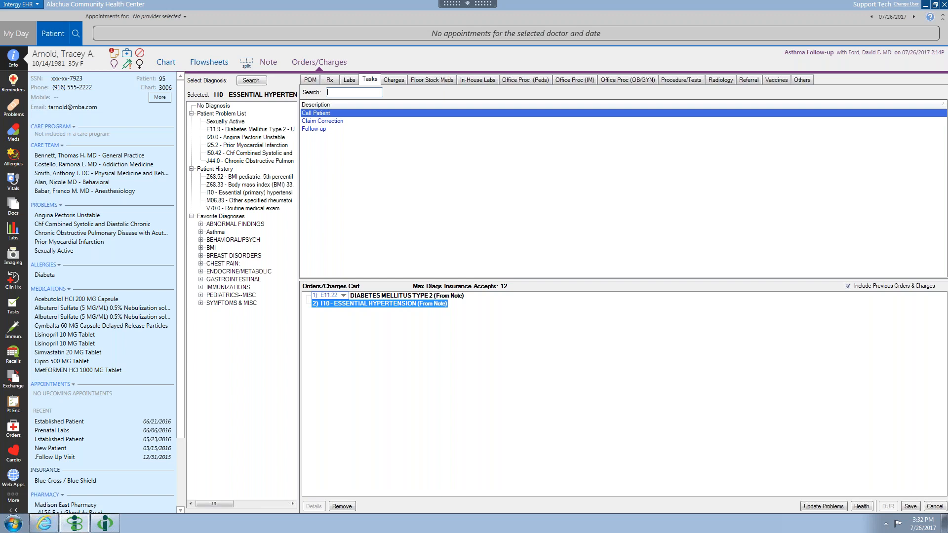
{"action": "double_click", "coordinate": [323, 121]}
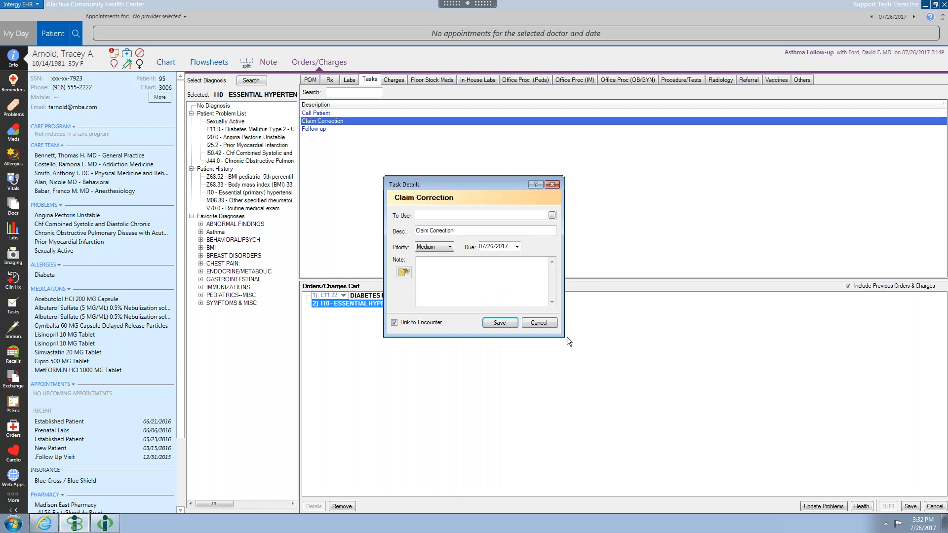
{"action": "left_click", "coordinate": [540, 323]}
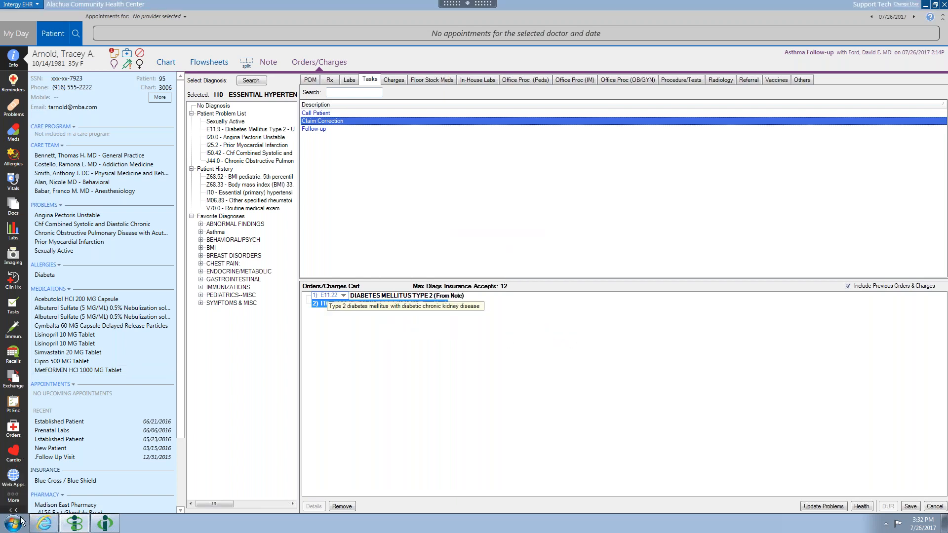
Step: In Intergy, edit the Claim Correction task type, change its Orders page setting to N and back to Y, and save
{"action": "left_click", "coordinate": [104, 525]}
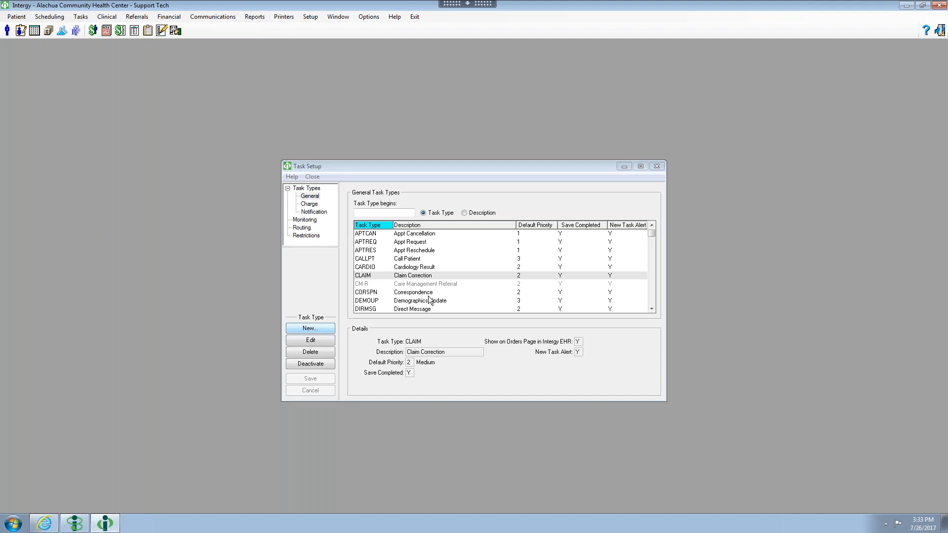
{"action": "left_click", "coordinate": [324, 343]}
{"action": "left_click", "coordinate": [579, 342]}
{"action": "type", "text": "N"}
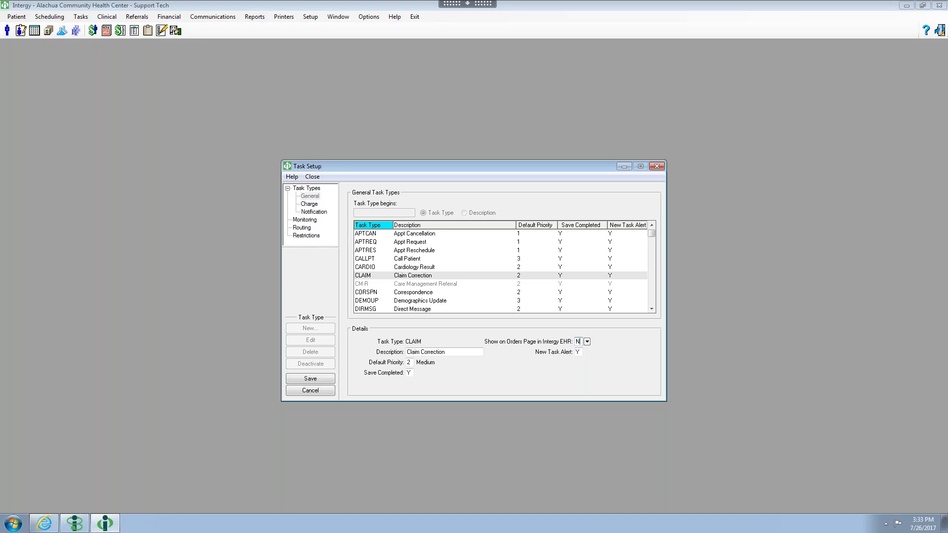
{"action": "key", "text": "BackSpace"}
{"action": "type", "text": "Y"}
{"action": "left_click", "coordinate": [291, 378]}
Step: In Intergy EHR's My Day, start a new task, view the available task types, and close it without sending
{"action": "left_click", "coordinate": [75, 529]}
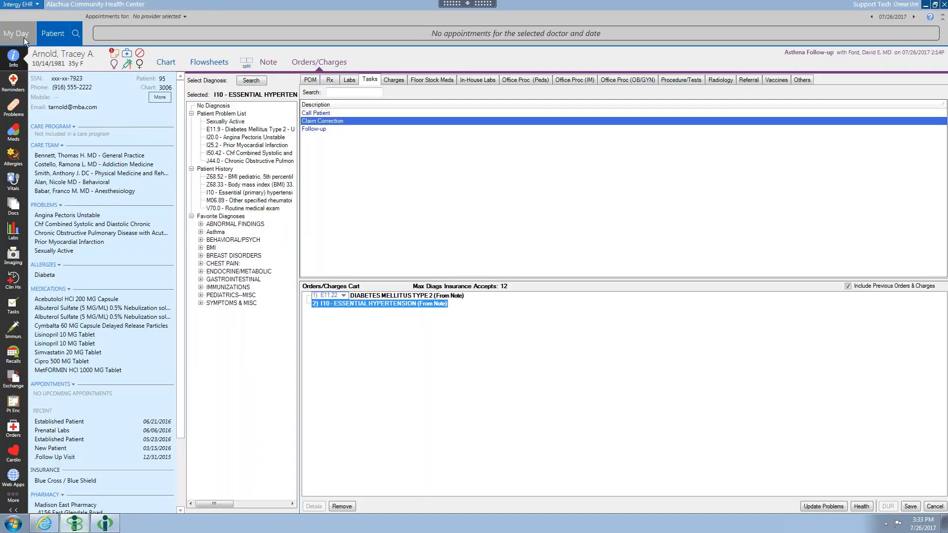
{"action": "left_click", "coordinate": [22, 37]}
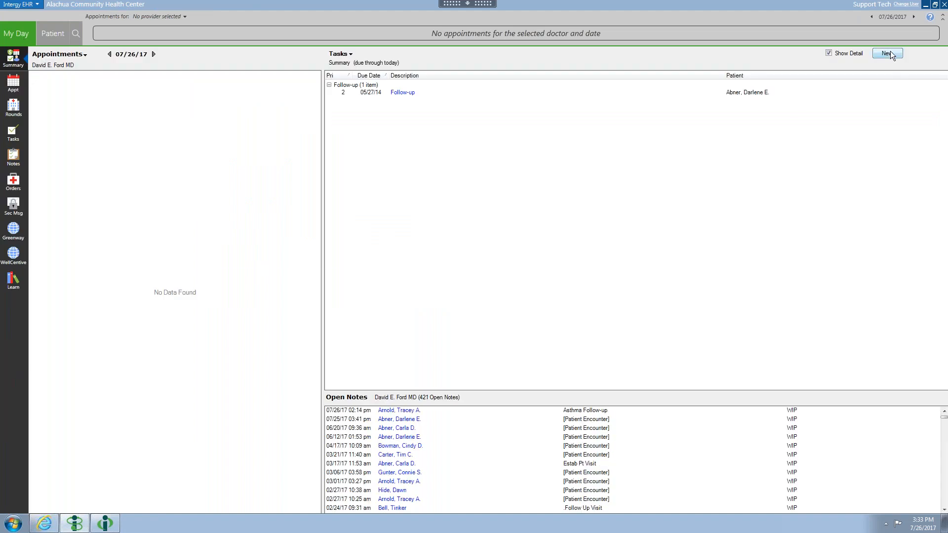
{"action": "left_click", "coordinate": [890, 53]}
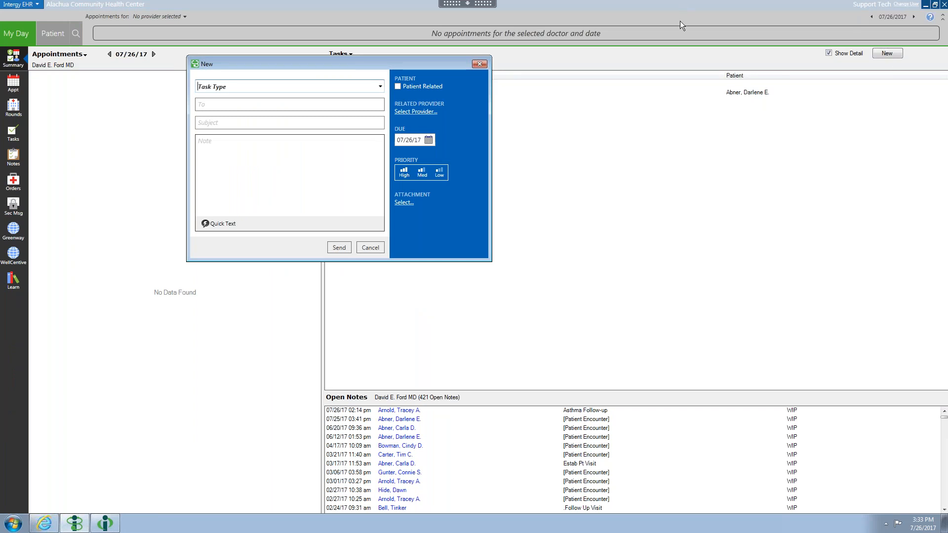
{"action": "left_click", "coordinate": [379, 86]}
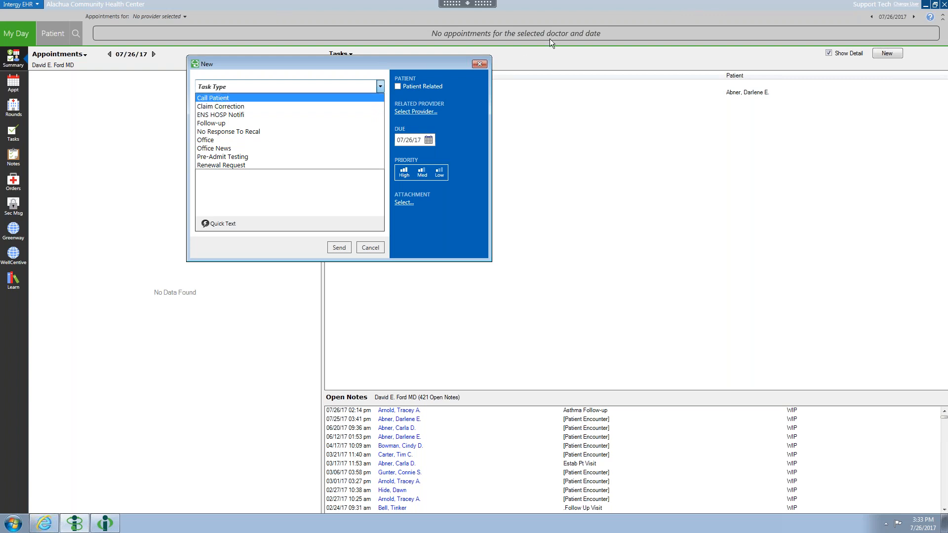
{"action": "left_click", "coordinate": [483, 65]}
{"action": "left_click", "coordinate": [483, 64]}
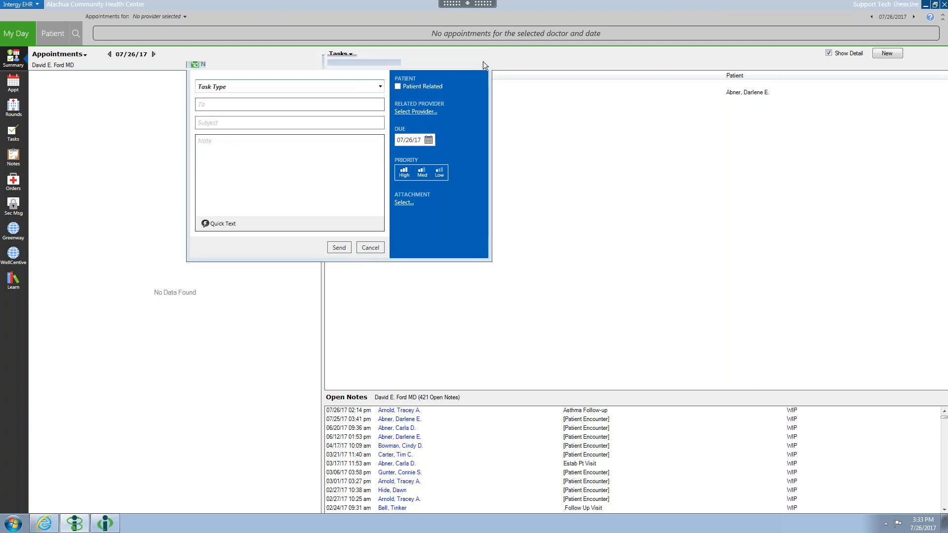
Step: Compare Claim Correction's settings in Intergy with the patient's Labs and Tasks order choices in Intergy EHR, ending on Tasks
{"action": "left_click", "coordinate": [105, 523]}
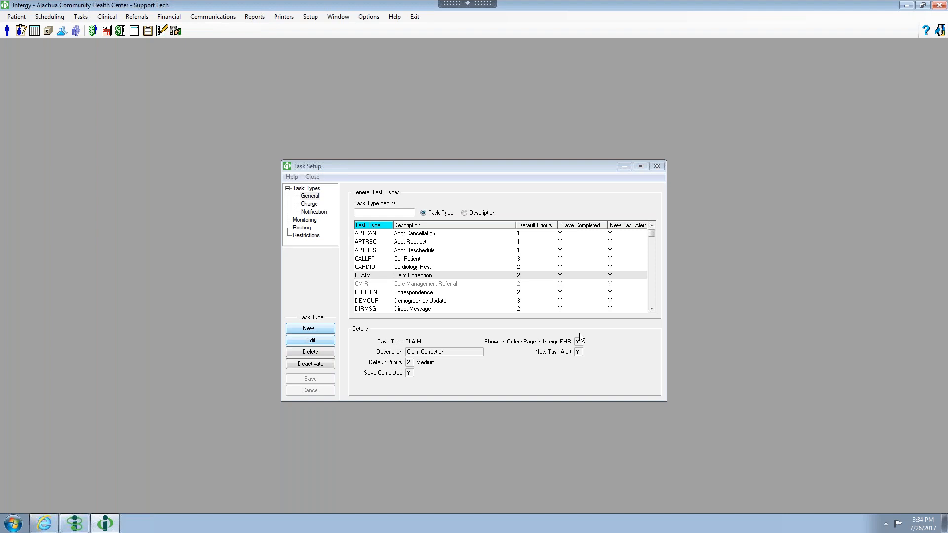
{"action": "left_click", "coordinate": [75, 523]}
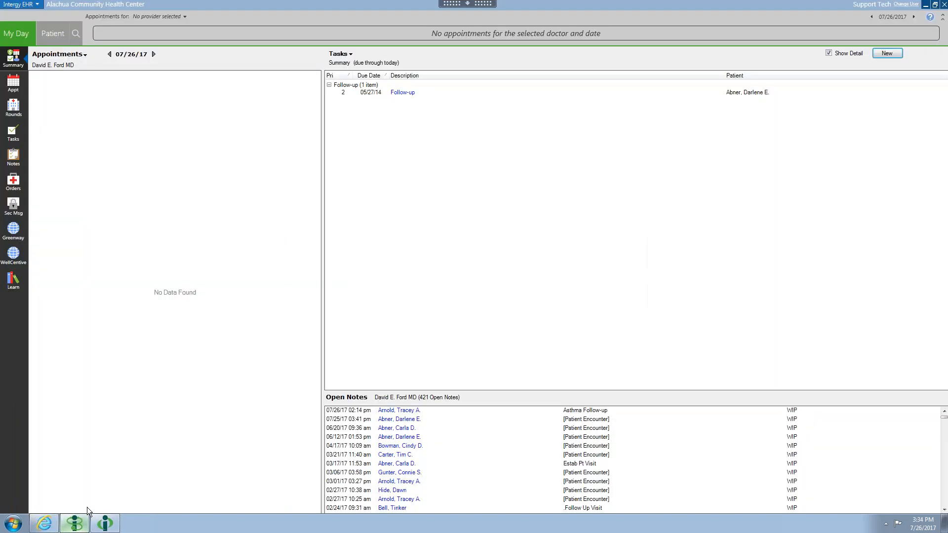
{"action": "left_click", "coordinate": [58, 34]}
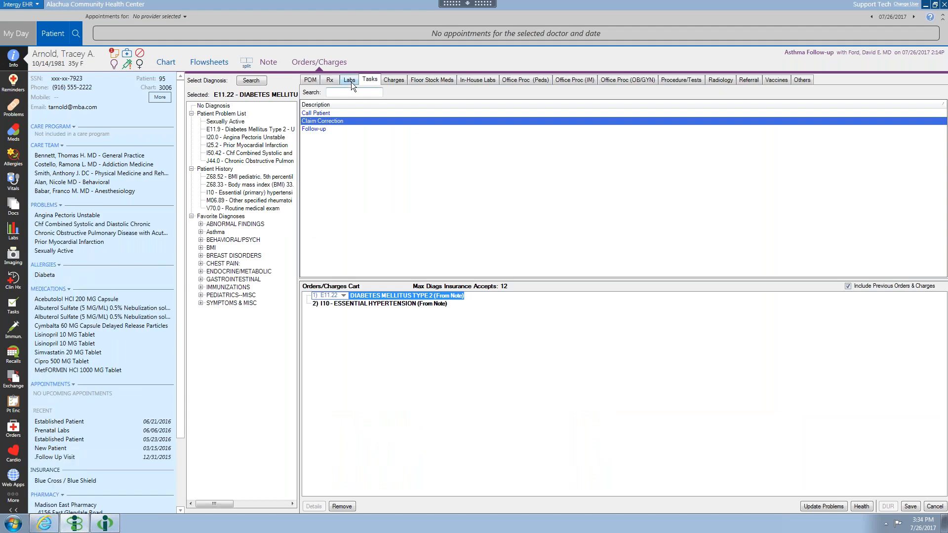
{"action": "left_click", "coordinate": [349, 80]}
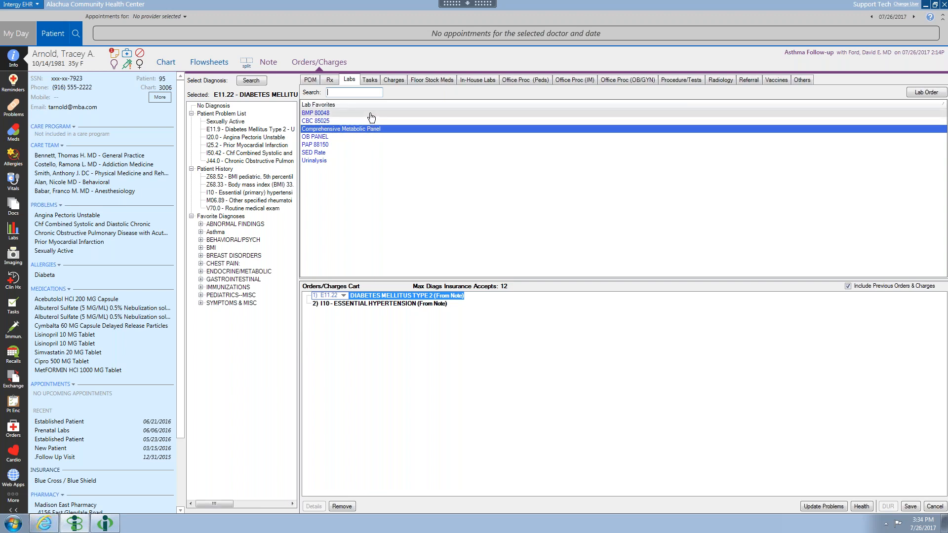
{"action": "left_click", "coordinate": [370, 80]}
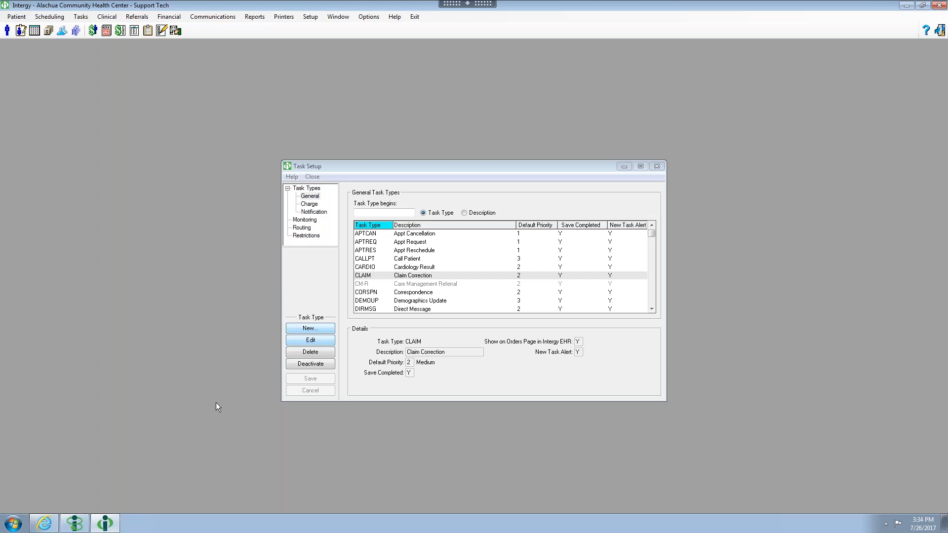
{"action": "mouse_move", "coordinate": [80, 524]}
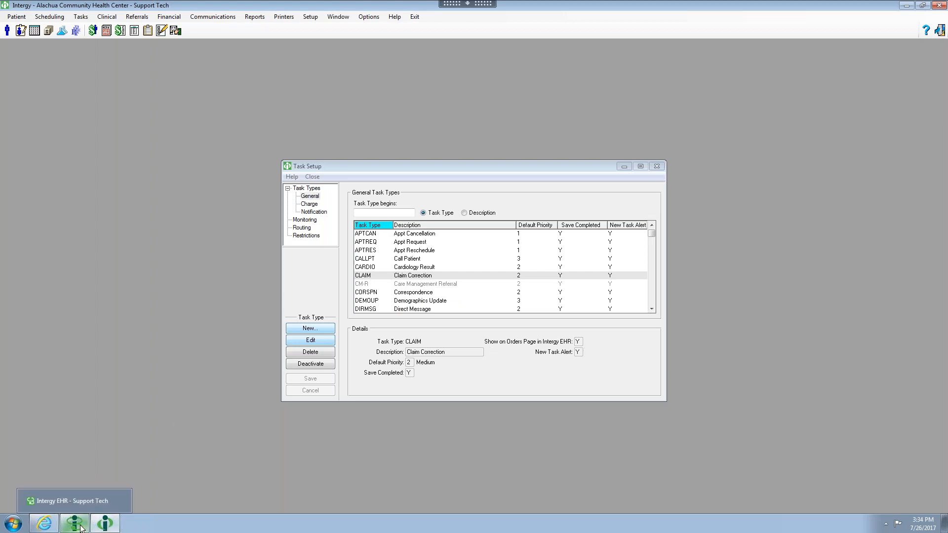
{"action": "left_click", "coordinate": [80, 528]}
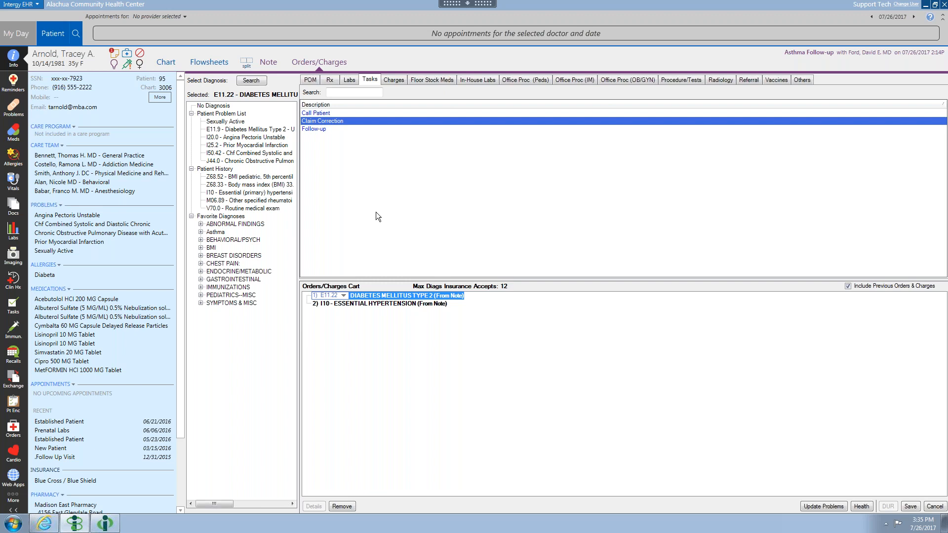
Step: View the Follow-up task's details without saving, and compare the Labs favorites with the Tasks order choices
{"action": "left_click", "coordinate": [320, 130]}
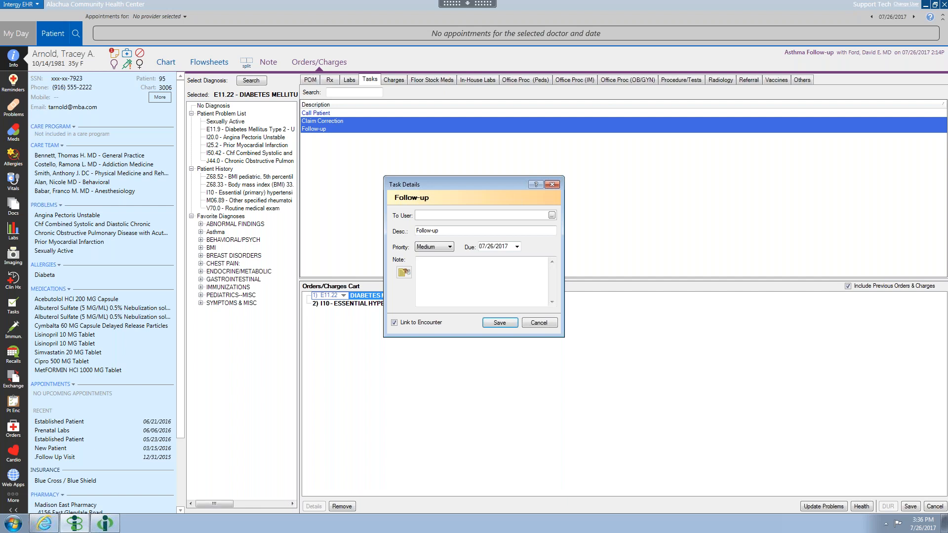
{"action": "left_click", "coordinate": [539, 323]}
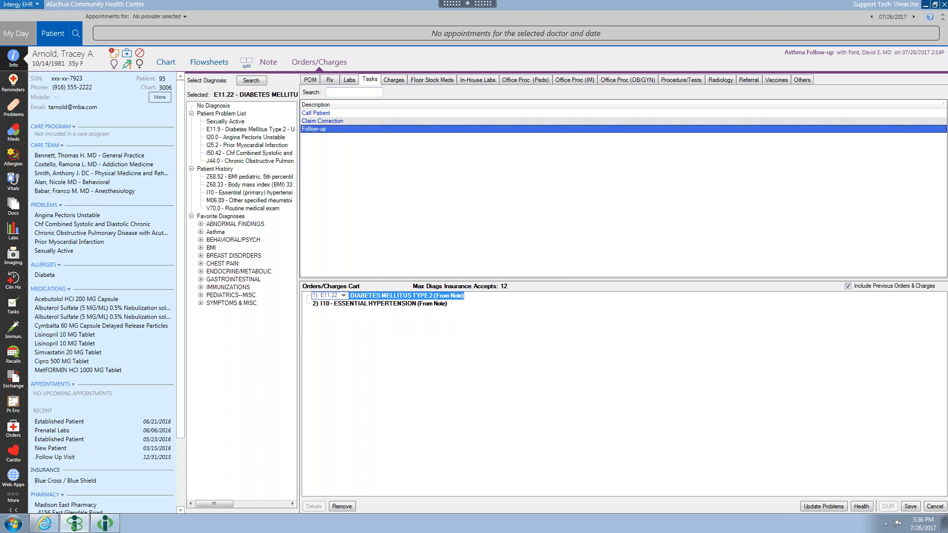
{"action": "left_click", "coordinate": [346, 80]}
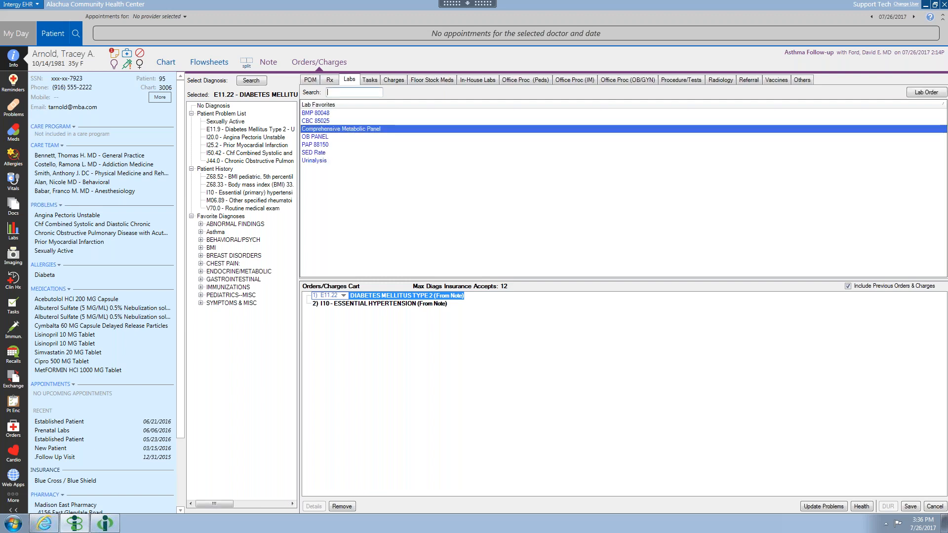
{"action": "left_click", "coordinate": [368, 84]}
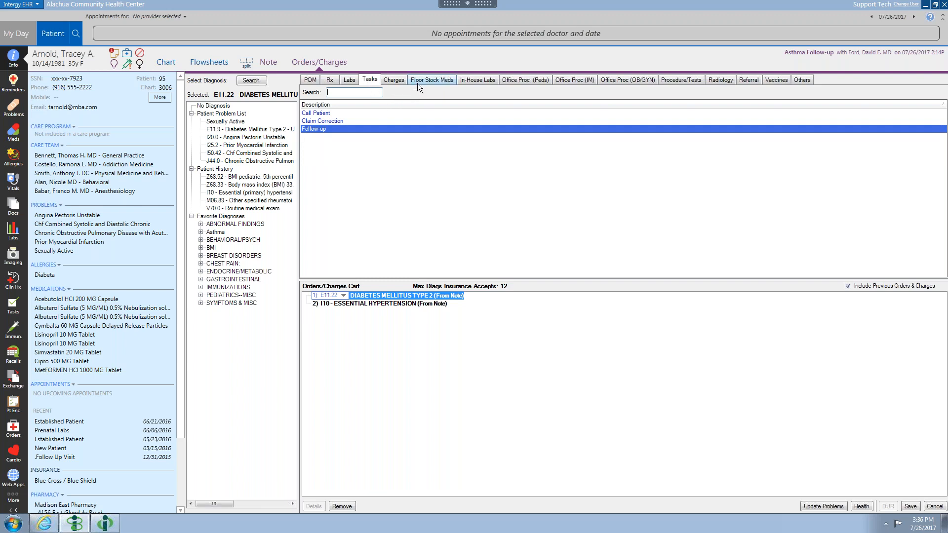
Step: Look through the Rx, Labs and Tasks order choices and display the Charges favorites
{"action": "left_click", "coordinate": [330, 82]}
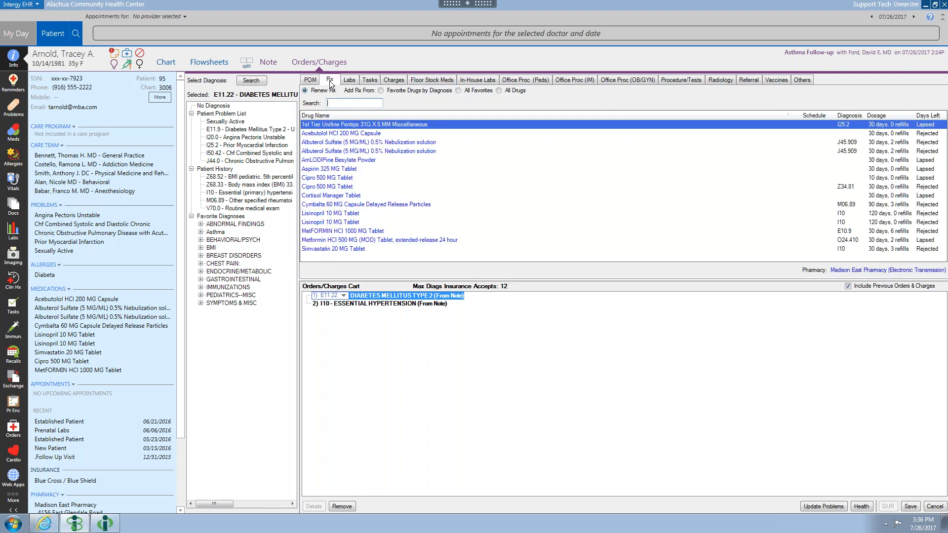
{"action": "left_click", "coordinate": [355, 81]}
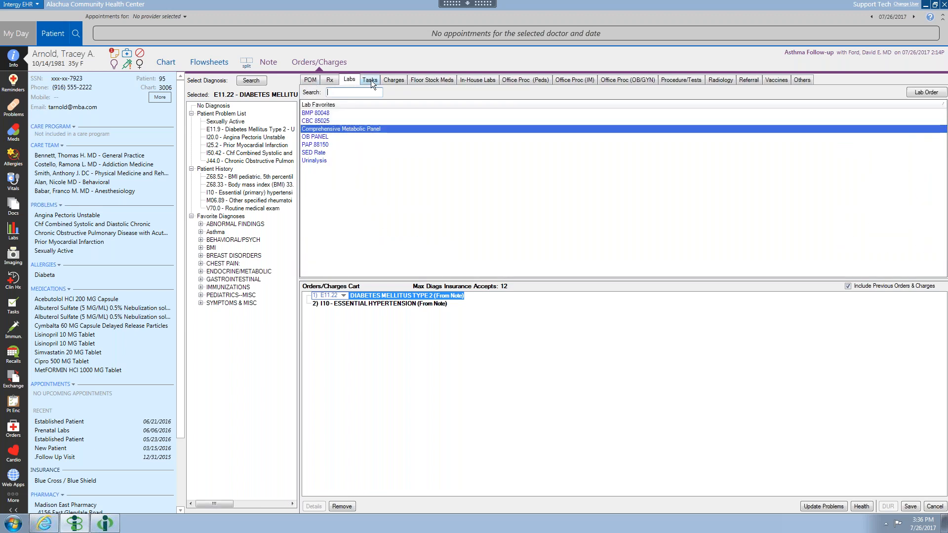
{"action": "left_click", "coordinate": [372, 80]}
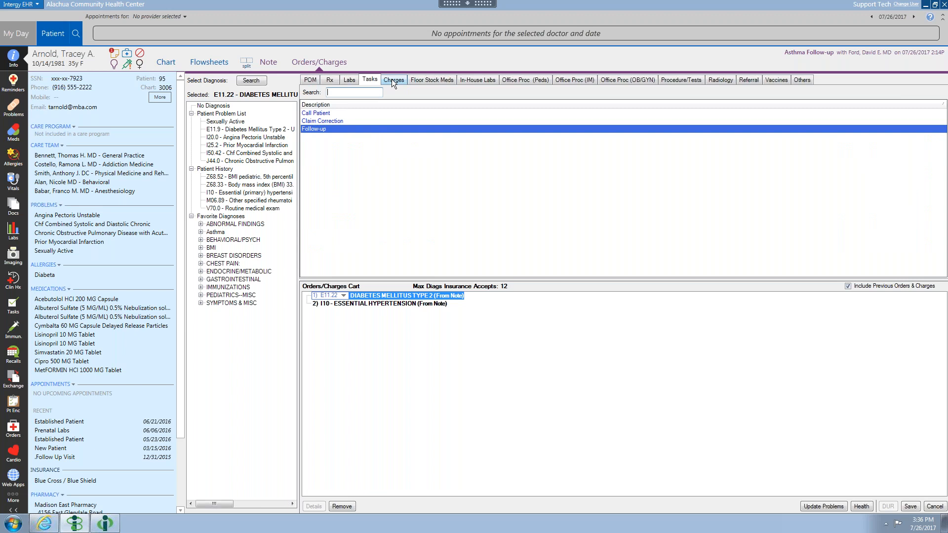
{"action": "left_click", "coordinate": [392, 80]}
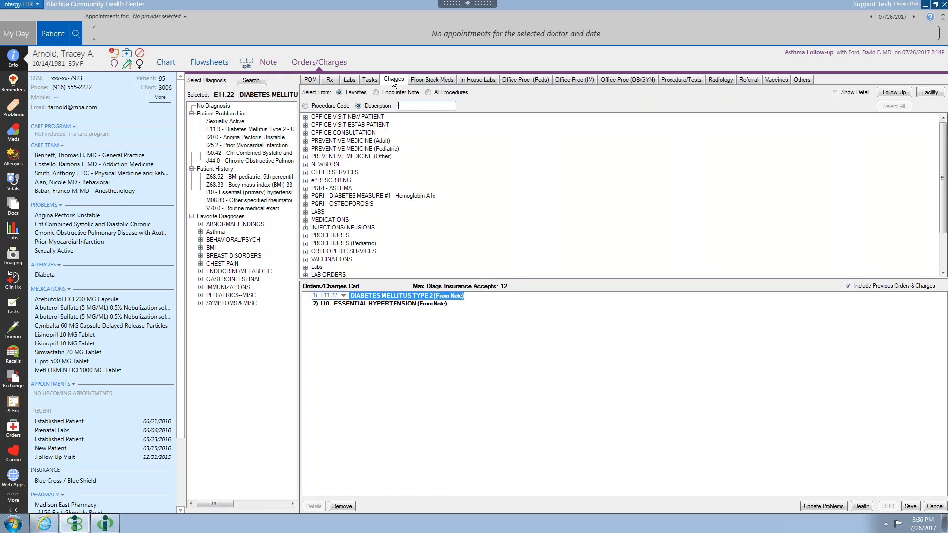
Step: Look through the order choices from Floor Stock Meds to Procedure/Tests, ending on Floor Stock Meds
{"action": "left_click", "coordinate": [434, 80]}
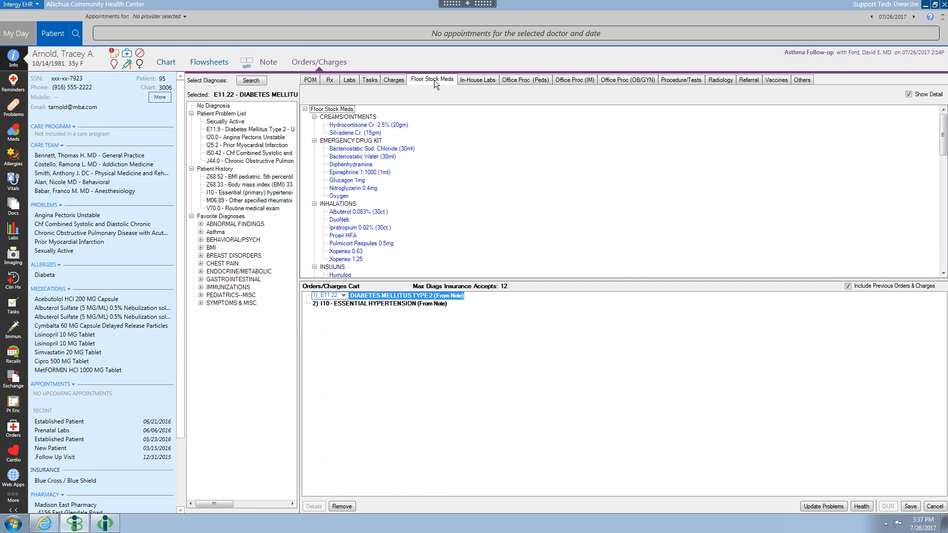
{"action": "left_click", "coordinate": [474, 80]}
{"action": "left_click", "coordinate": [520, 82]}
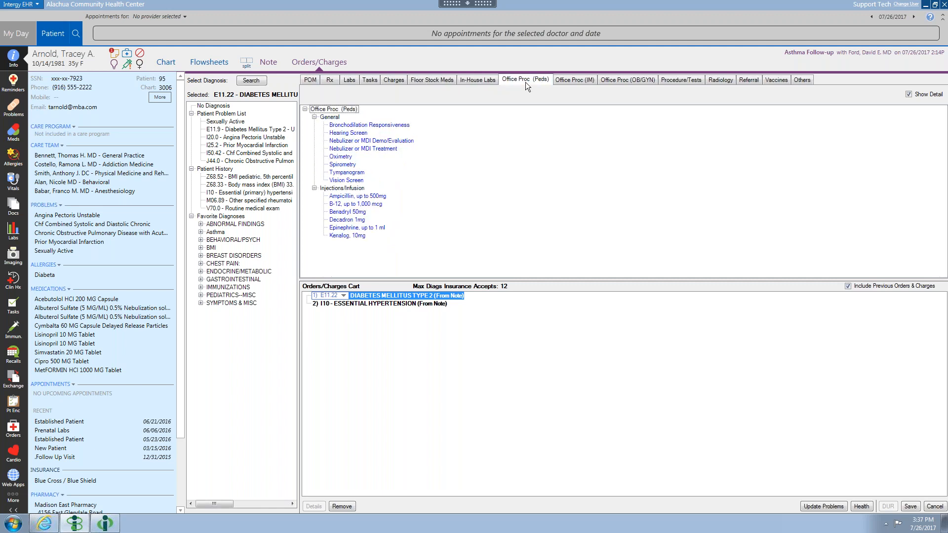
{"action": "left_click", "coordinate": [564, 81]}
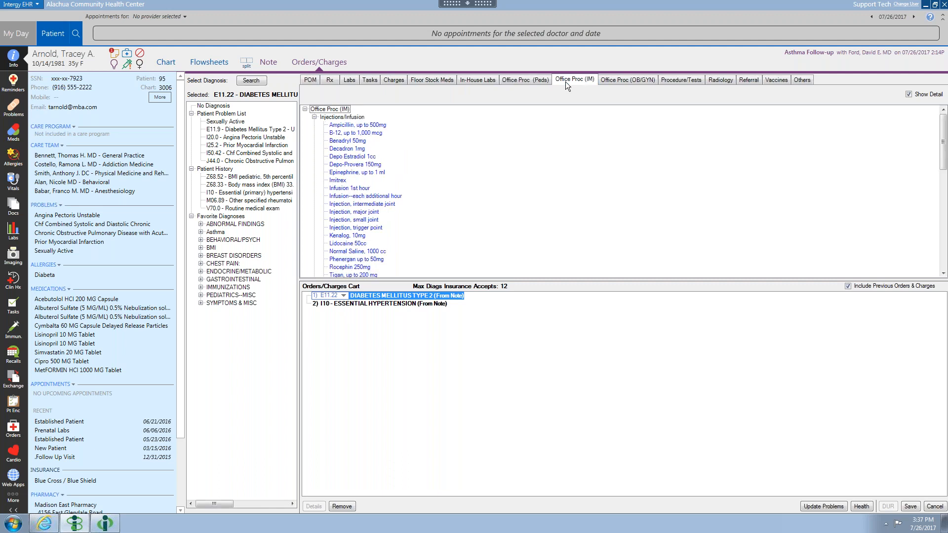
{"action": "left_click", "coordinate": [611, 80]}
{"action": "left_click", "coordinate": [676, 79]}
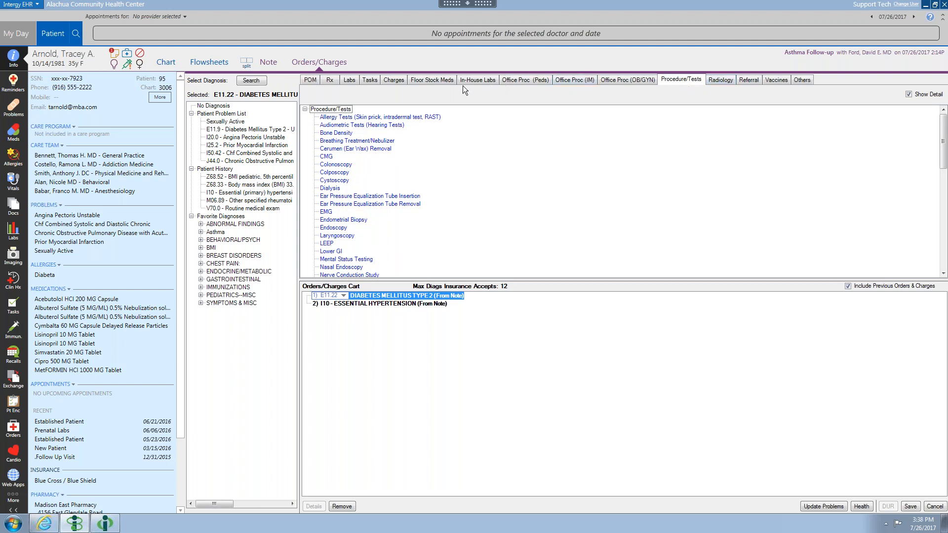
{"action": "left_click", "coordinate": [436, 79]}
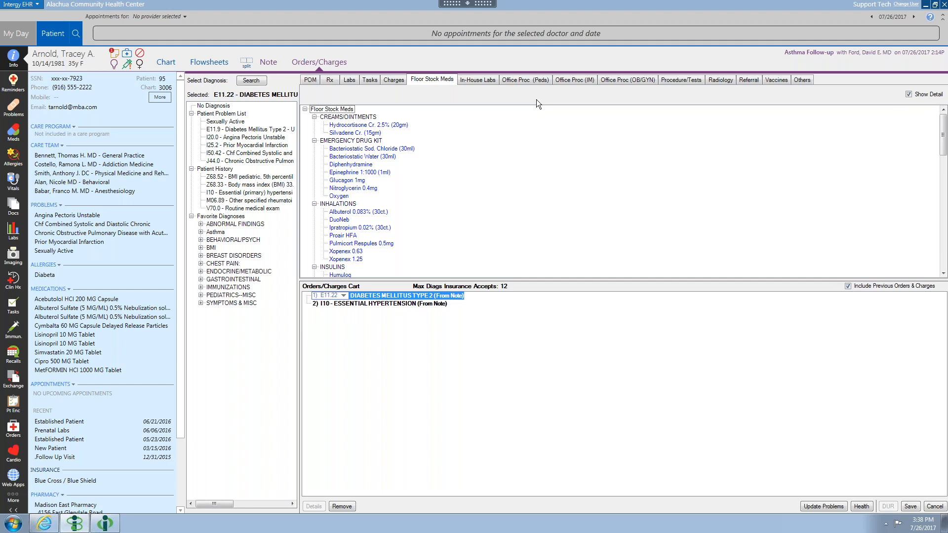
Step: Open the Order Setup window and move it so the patient's Floor Stock Meds list stays readable beside it
{"action": "left_click", "coordinate": [13, 6]}
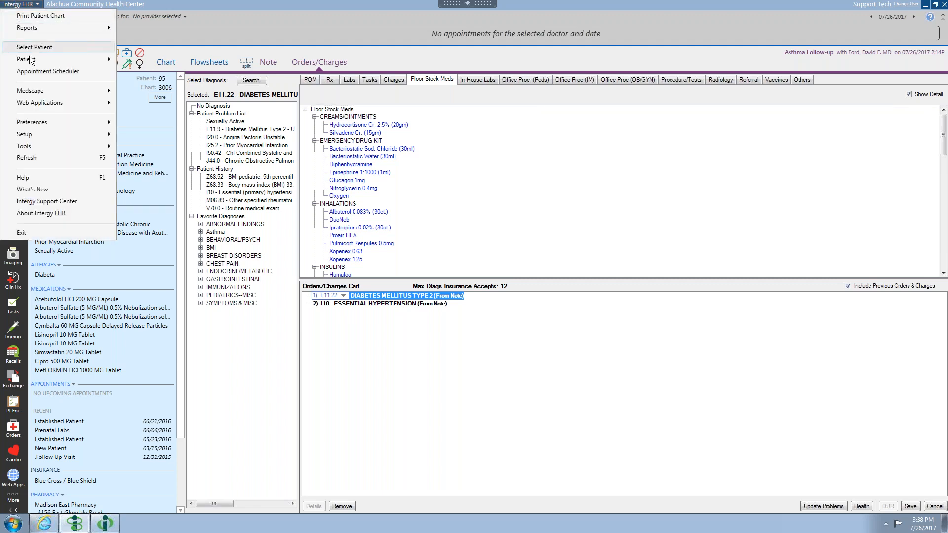
{"action": "mouse_move", "coordinate": [30, 133]}
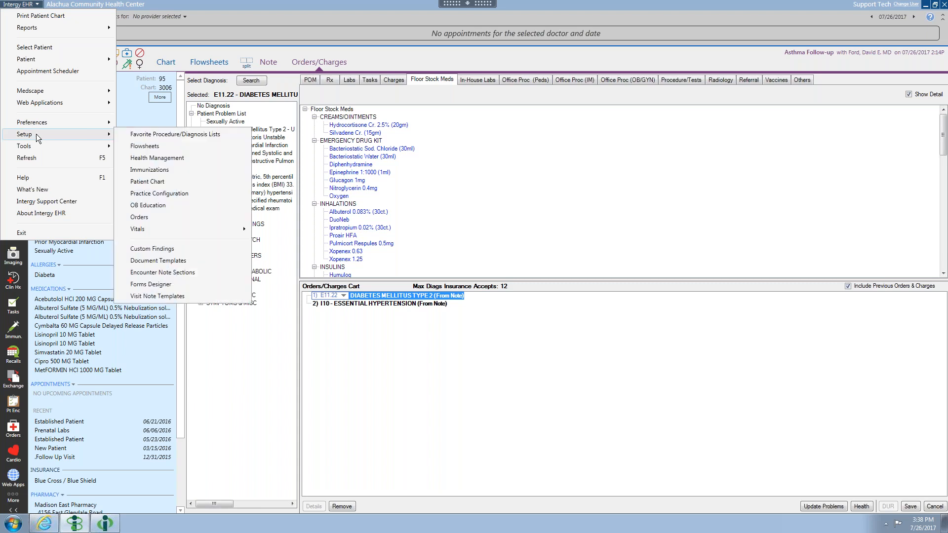
{"action": "left_click", "coordinate": [146, 215]}
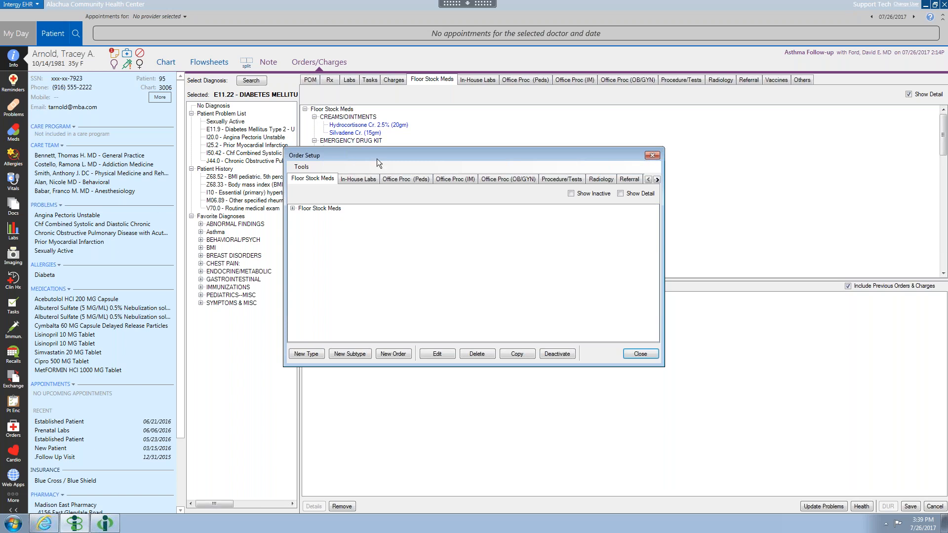
{"action": "left_click_drag", "start_coordinate": [388, 155], "coordinate": [502, 97]}
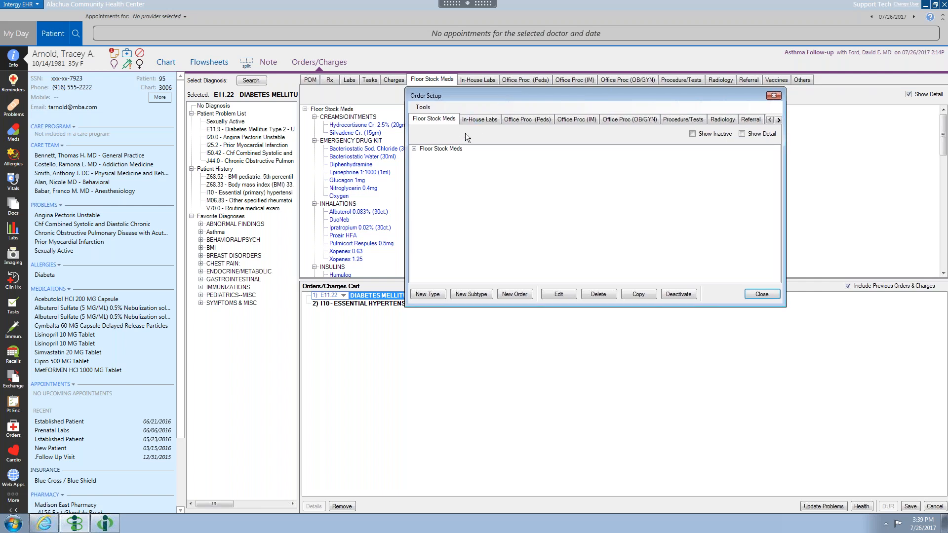
Step: Look through the order types in Order Setup from In-House Labs to Referral, and check which types follow Referral
{"action": "left_click", "coordinate": [473, 119]}
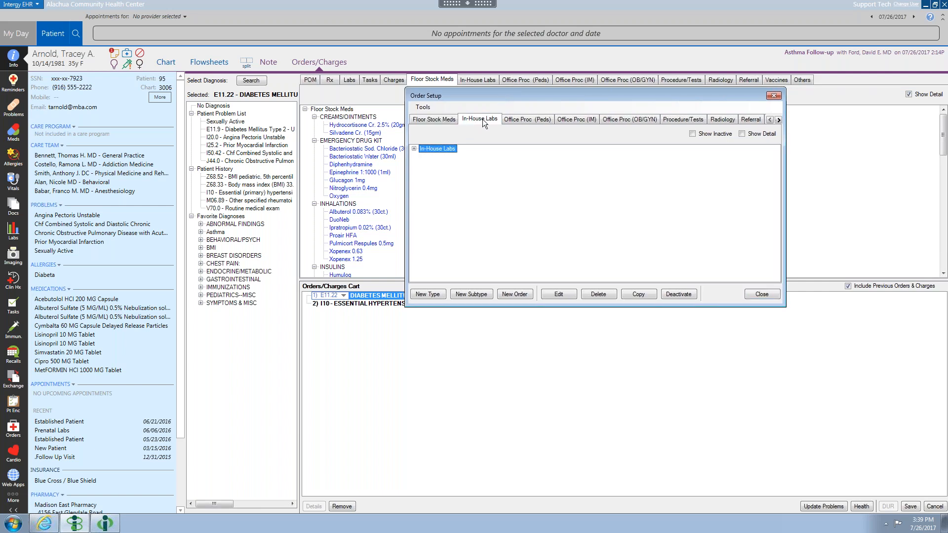
{"action": "left_click", "coordinate": [523, 120]}
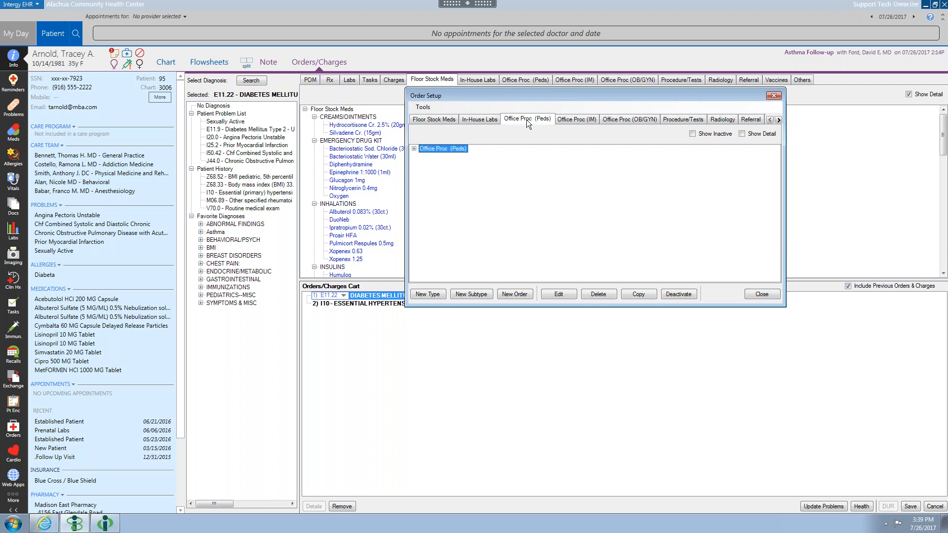
{"action": "left_click", "coordinate": [571, 123]}
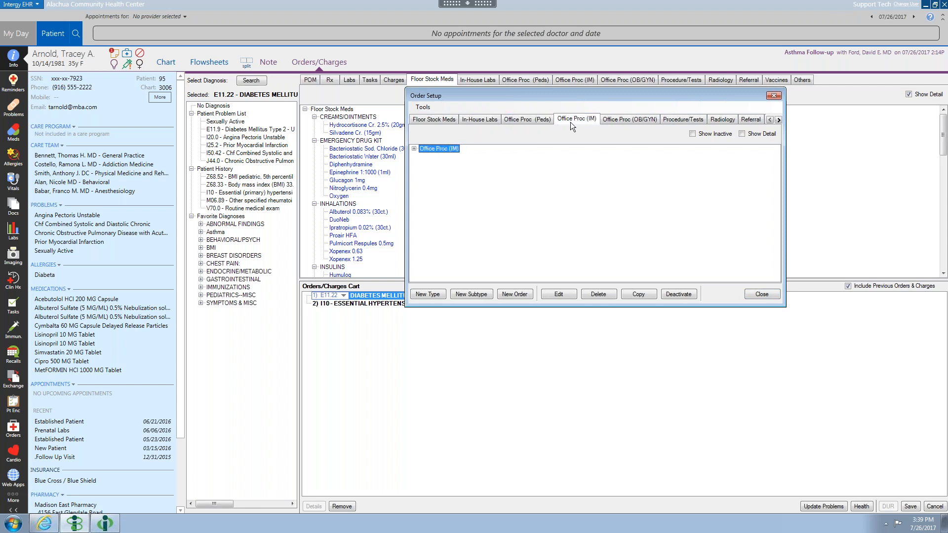
{"action": "left_click", "coordinate": [616, 123]}
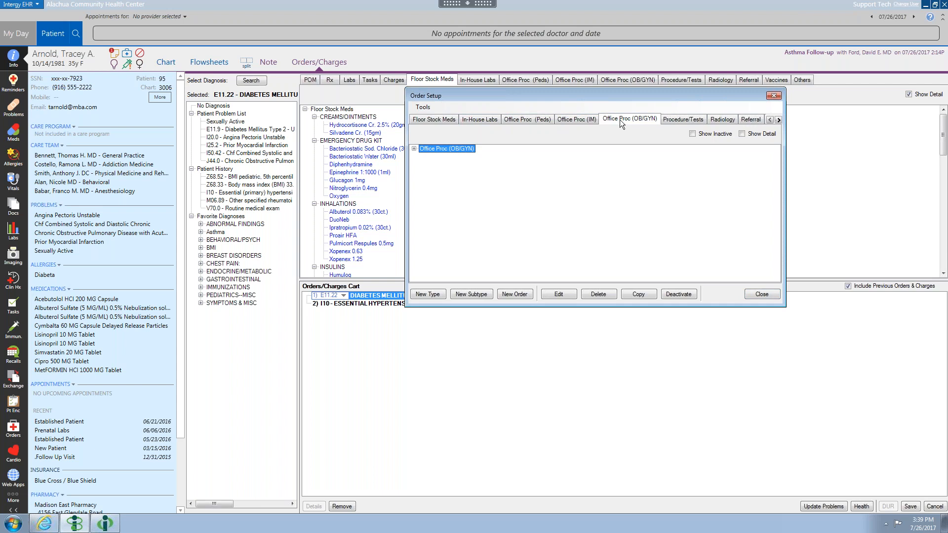
{"action": "left_click", "coordinate": [676, 120]}
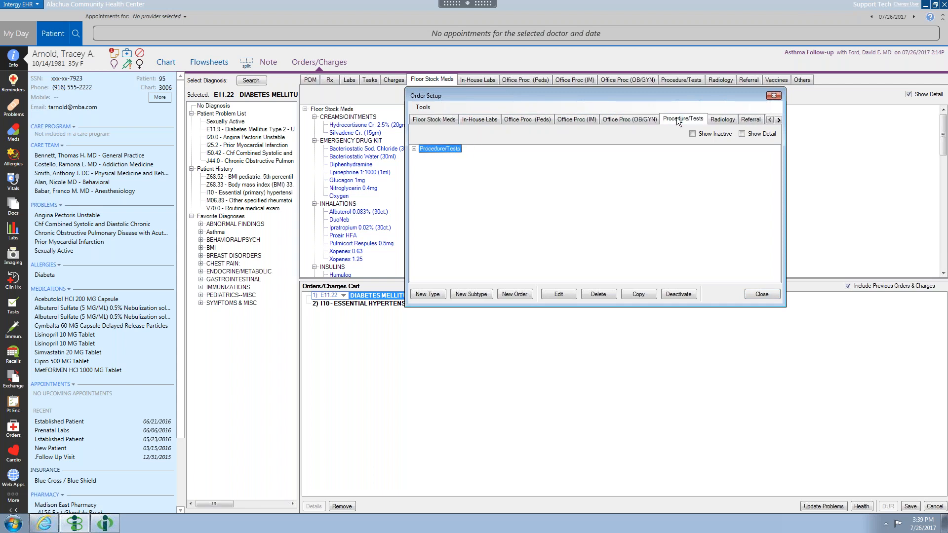
{"action": "left_click", "coordinate": [726, 121]}
{"action": "left_click", "coordinate": [750, 120]}
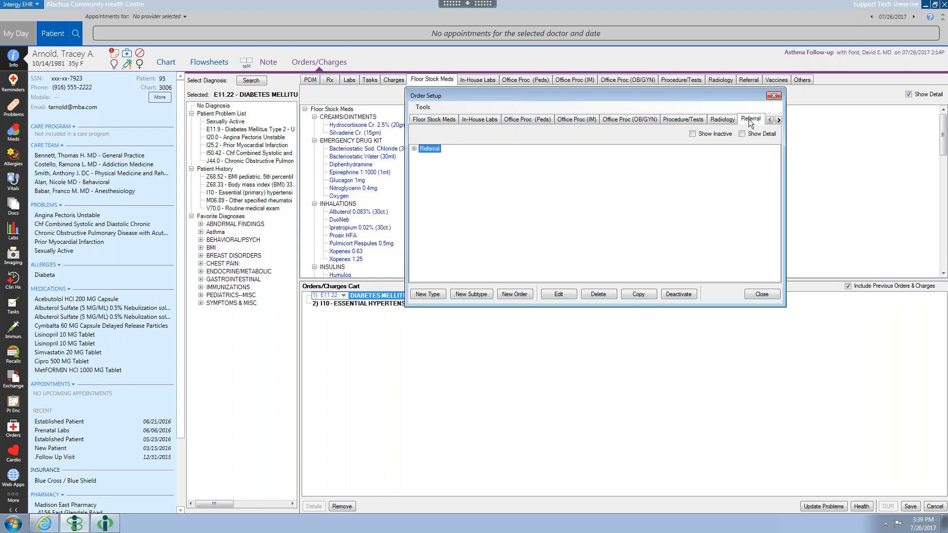
{"action": "left_click", "coordinate": [779, 120]}
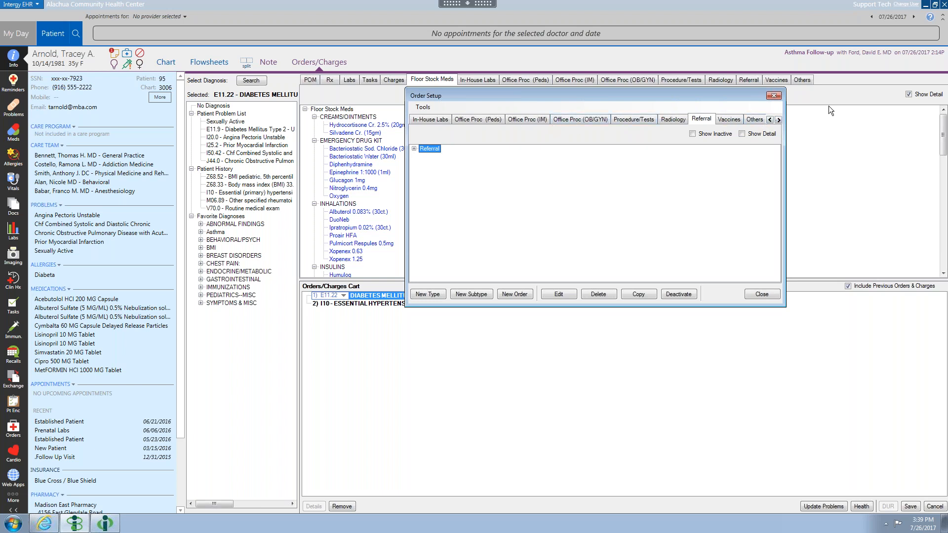
{"action": "left_click", "coordinate": [770, 120]}
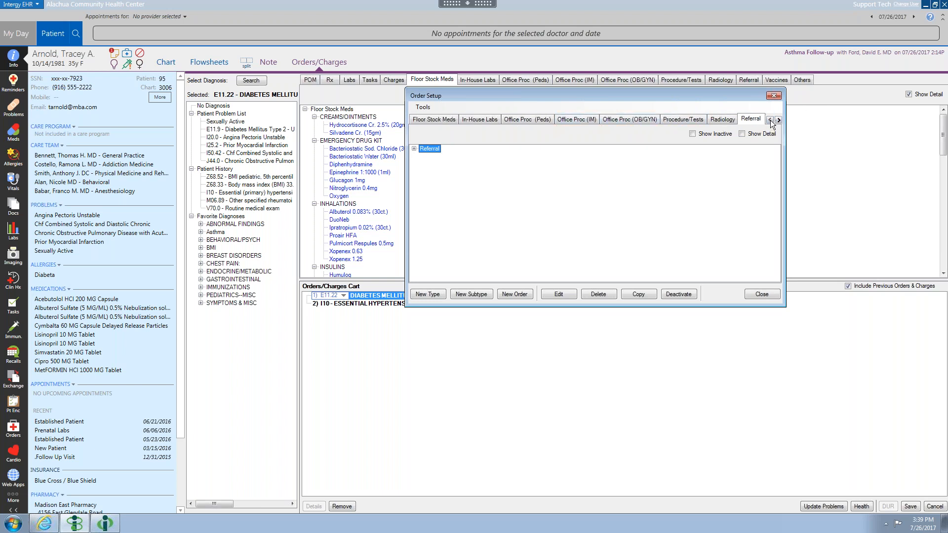
Step: Expand Floor Stock Meds in Order Setup with details shown, and place the window clear of the patient's matching list
{"action": "left_click", "coordinate": [438, 120]}
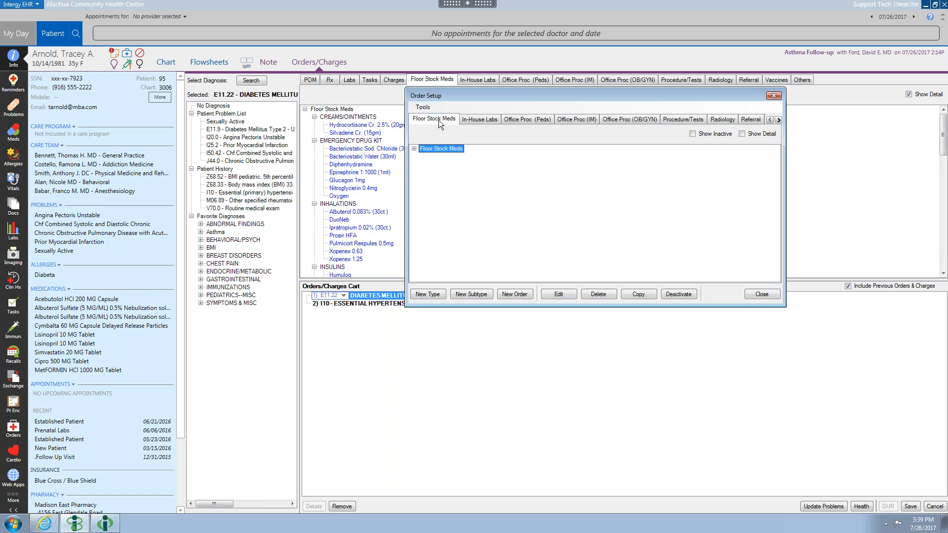
{"action": "left_click", "coordinate": [416, 148]}
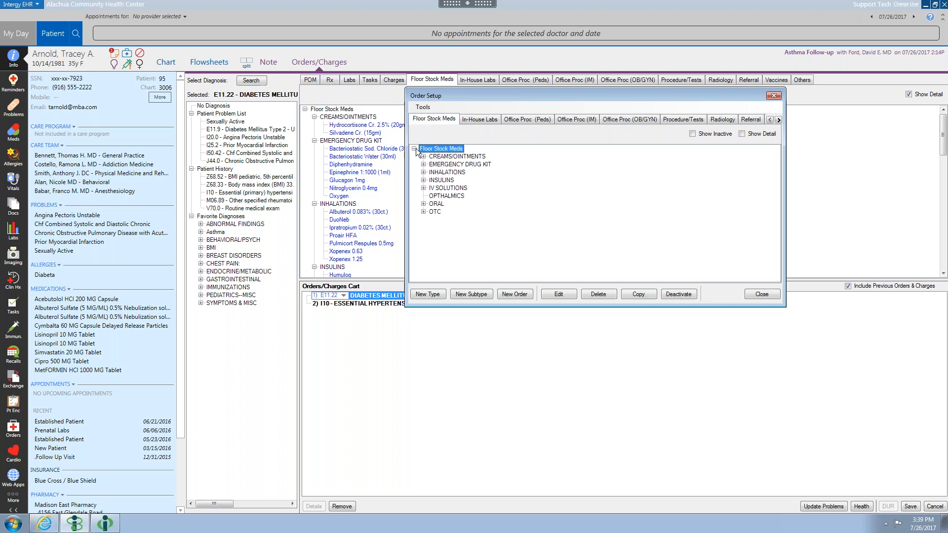
{"action": "left_click", "coordinate": [742, 135]}
{"action": "left_click_drag", "start_coordinate": [718, 96], "coordinate": [731, 60]}
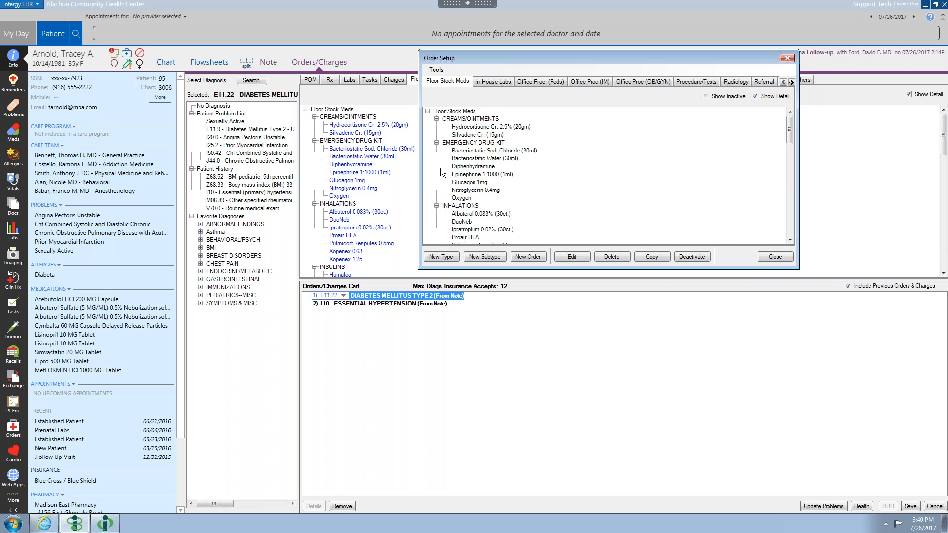
Step: View the settings for a new order type without saving, and collapse the Floor Stock Meds tree
{"action": "left_click", "coordinate": [440, 257]}
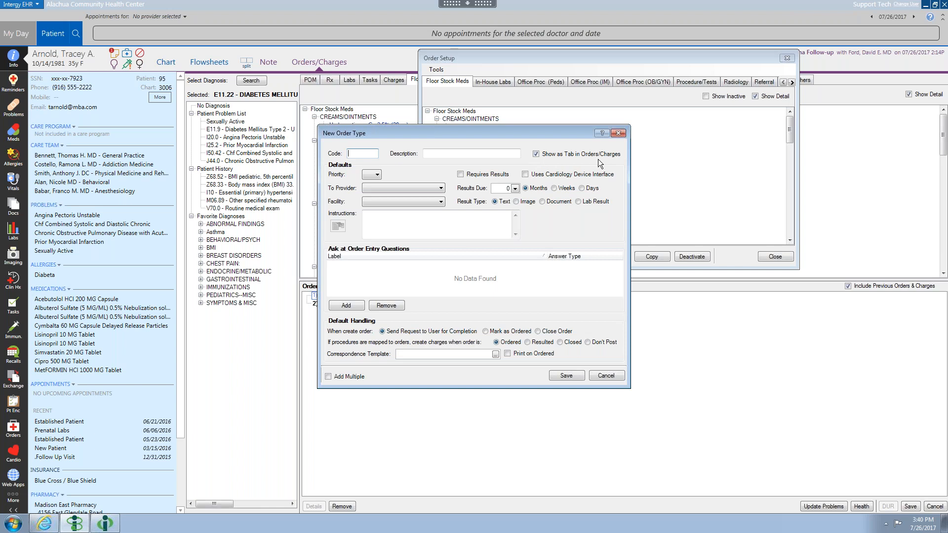
{"action": "left_click", "coordinate": [607, 375]}
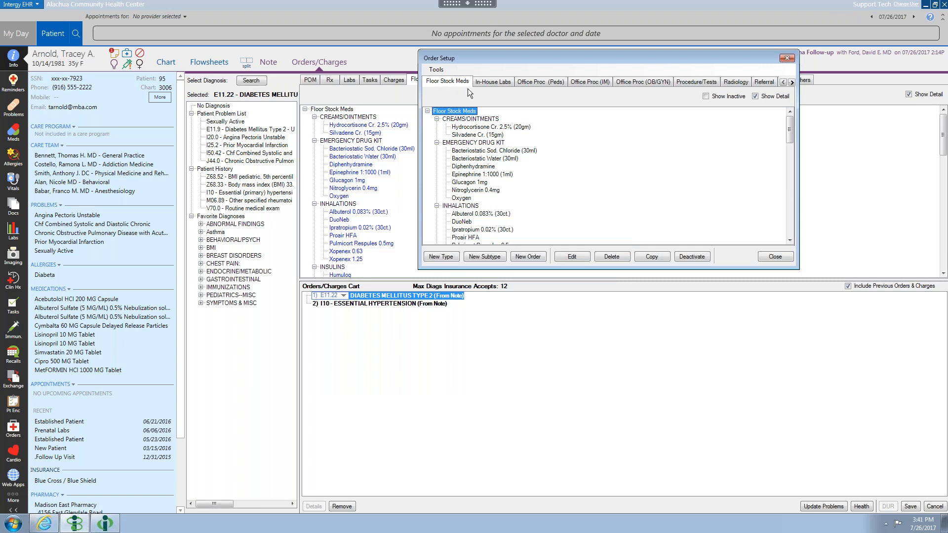
{"action": "left_click", "coordinate": [428, 111]}
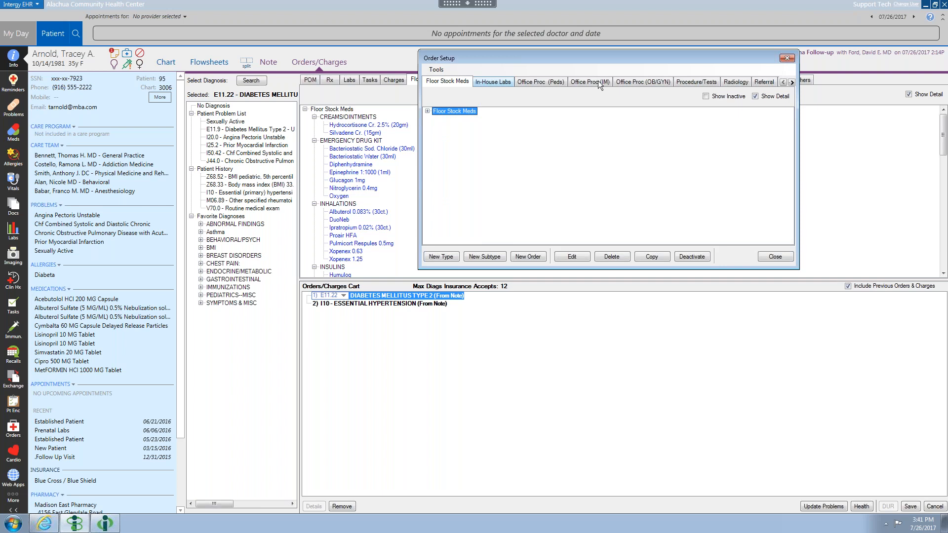
Step: View the In-House Labs order hierarchy in Order Setup and compare it with Floor Stock Meds
{"action": "left_click", "coordinate": [484, 80]}
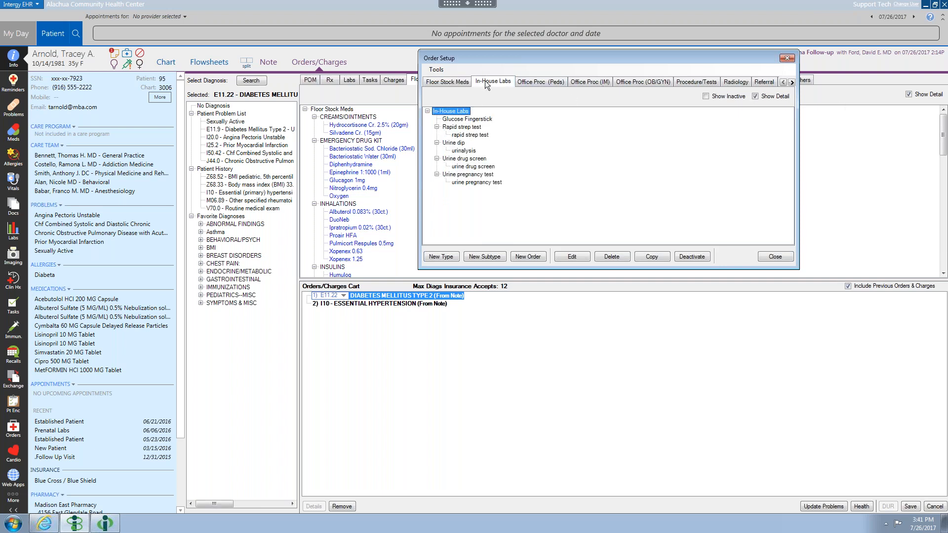
{"action": "left_click", "coordinate": [428, 112]}
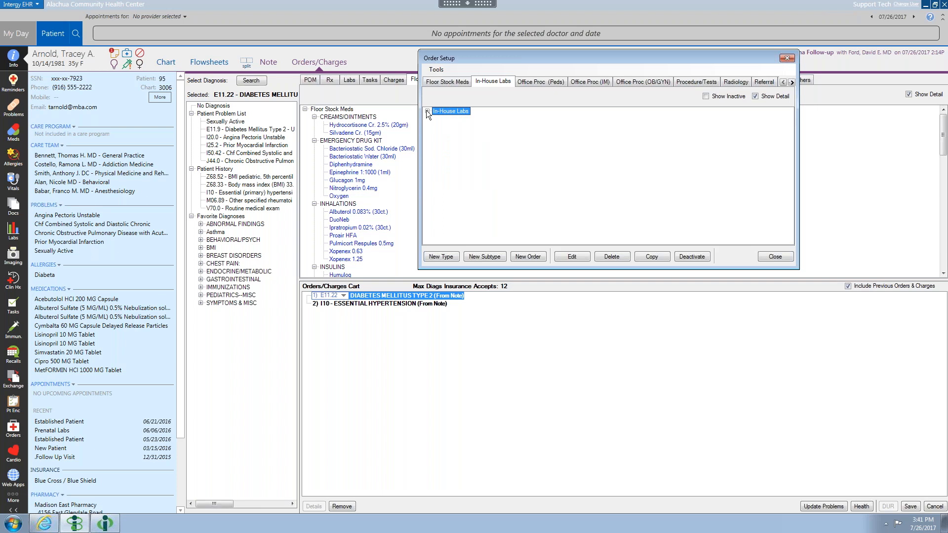
{"action": "left_click", "coordinate": [453, 83]}
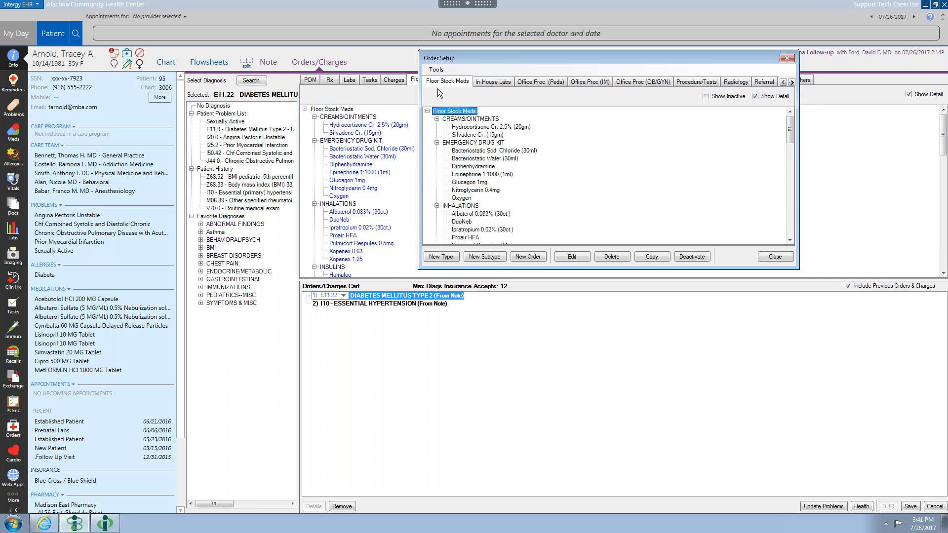
{"action": "left_click", "coordinate": [428, 112]}
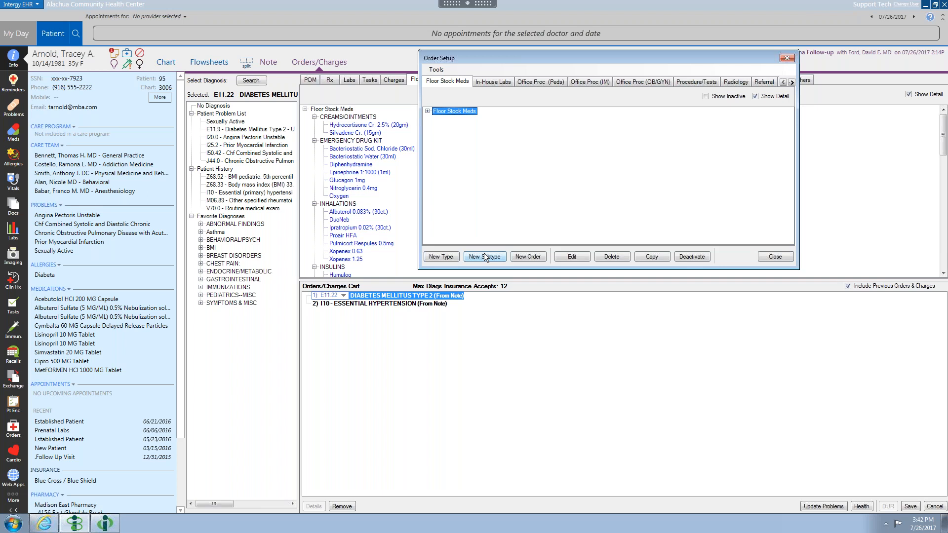
Step: Expand Floor Stock Meds and view the CREAMS/OINTMENTS subtype's settings without saving
{"action": "left_click", "coordinate": [428, 111]}
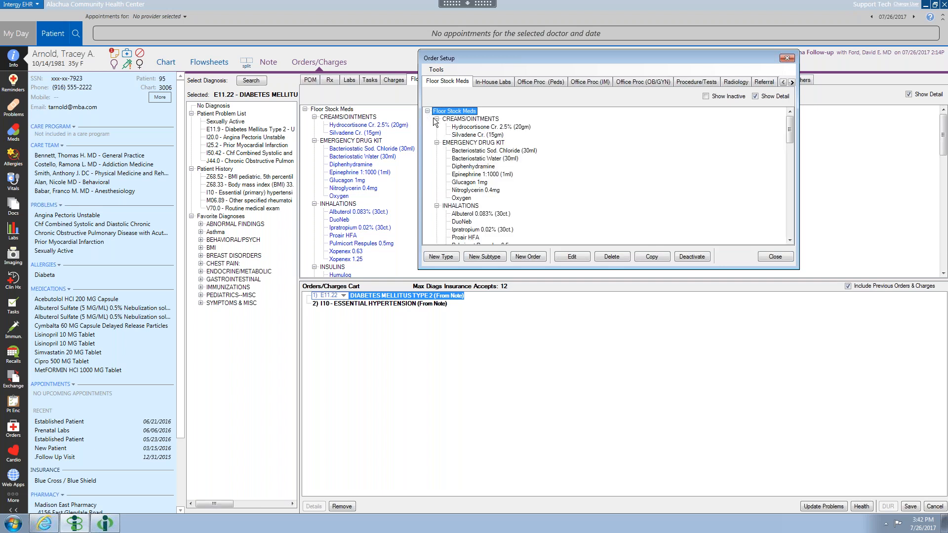
{"action": "left_click", "coordinate": [464, 120]}
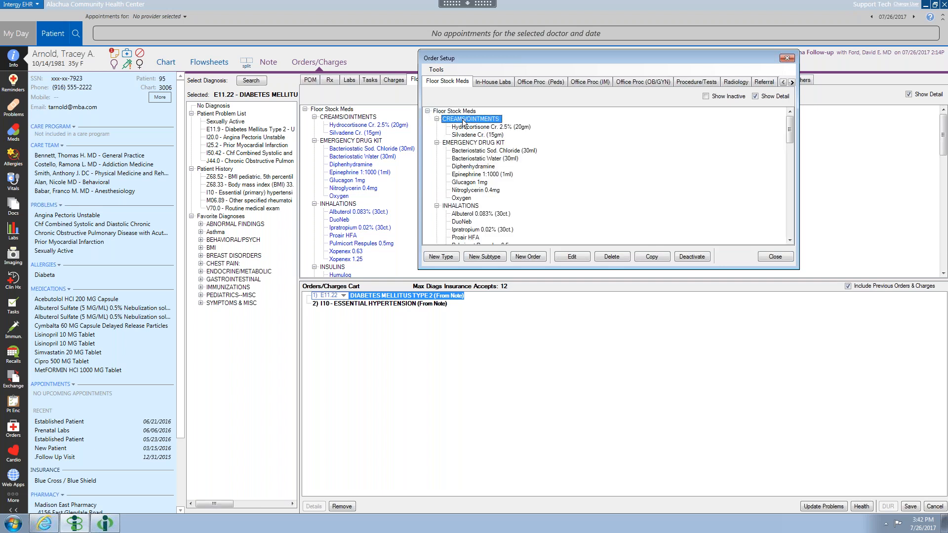
{"action": "left_click", "coordinate": [565, 256]}
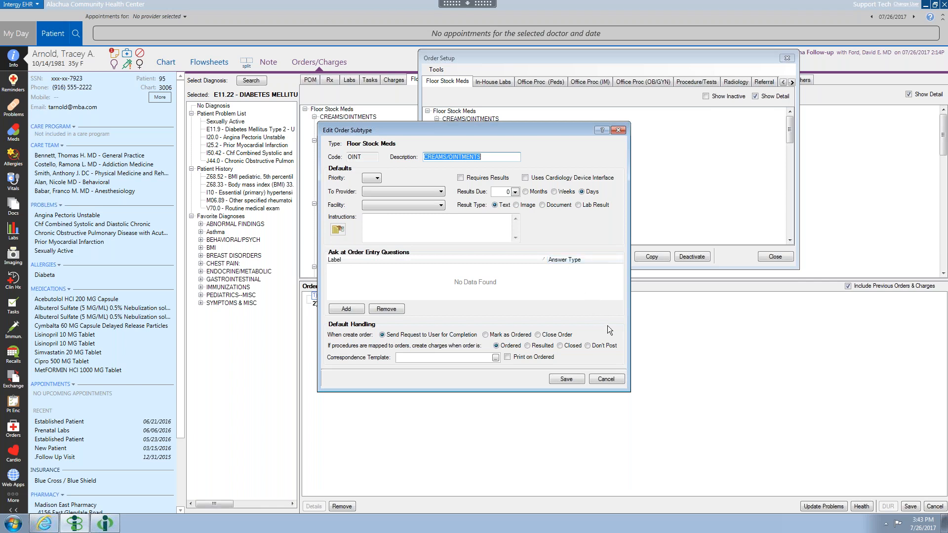
{"action": "left_click", "coordinate": [613, 377]}
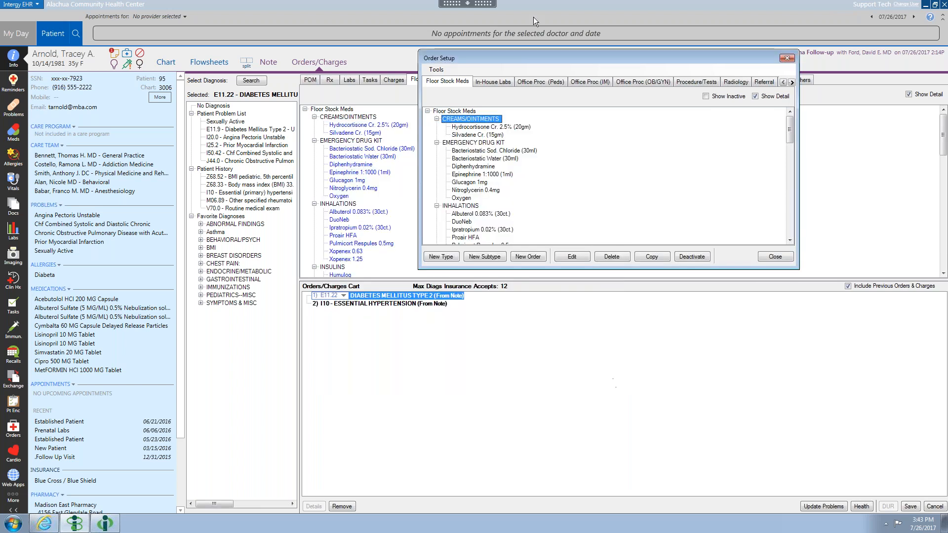
Step: View the INHALATIONS subtype's settings without saving, and display the Referral orders in Order Setup
{"action": "left_click", "coordinate": [460, 206]}
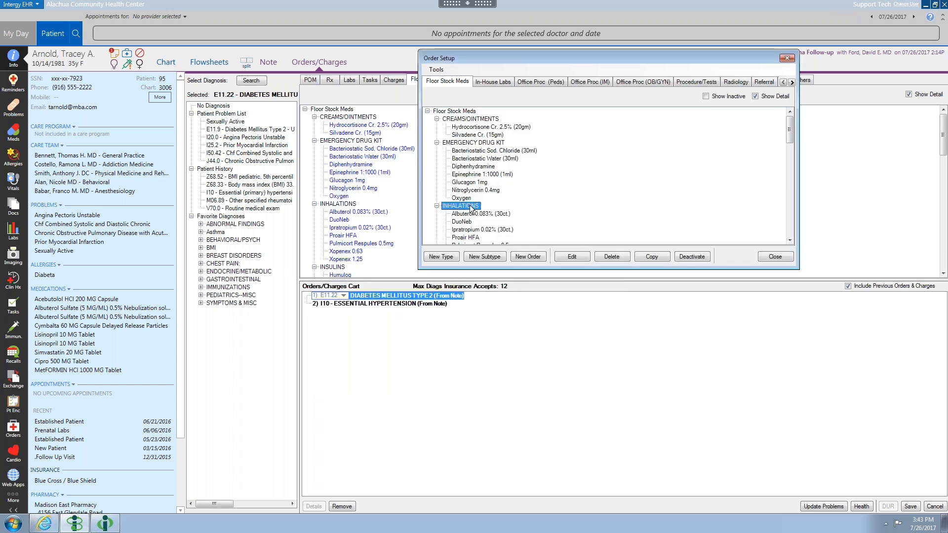
{"action": "left_click", "coordinate": [573, 257]}
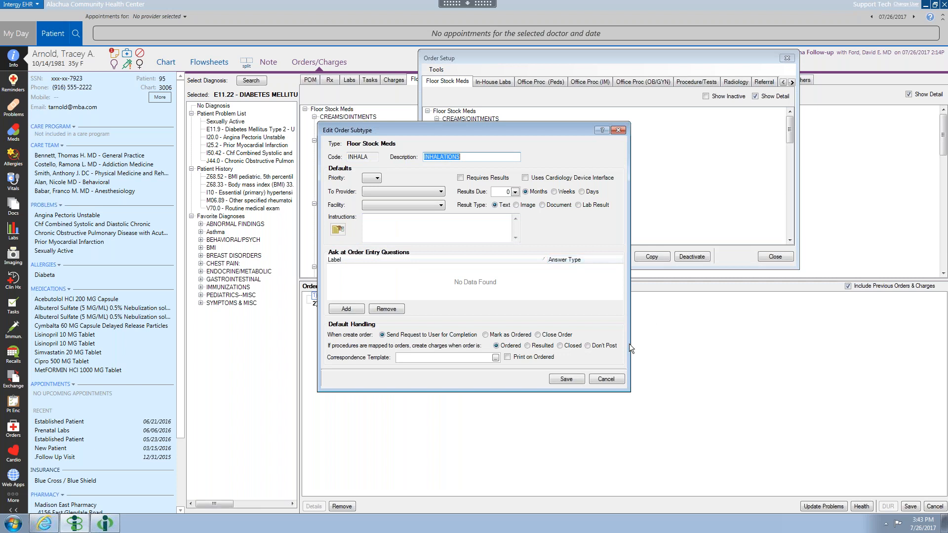
{"action": "left_click", "coordinate": [602, 379]}
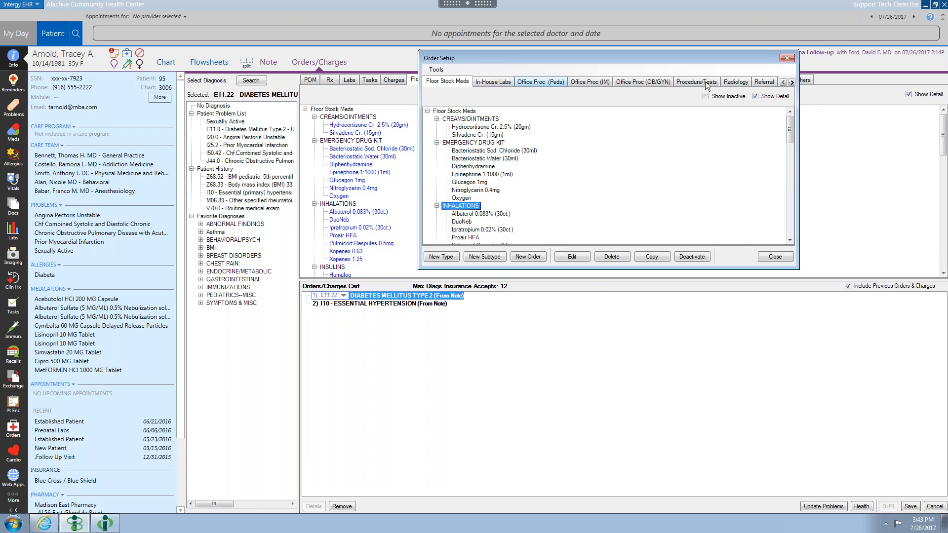
{"action": "left_click", "coordinate": [762, 82]}
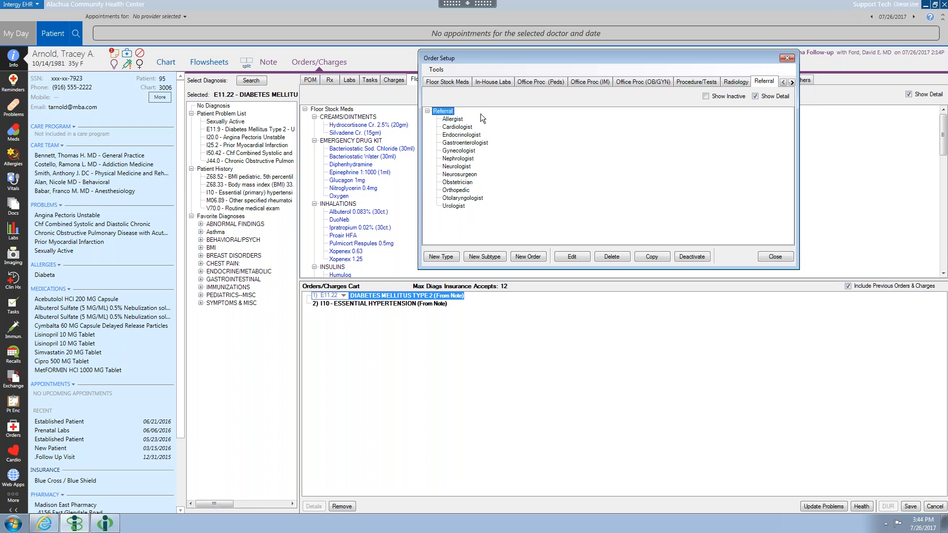
Step: View the settings of the Referral order type and its Cardiologist order definition without saving
{"action": "left_click", "coordinate": [573, 257]}
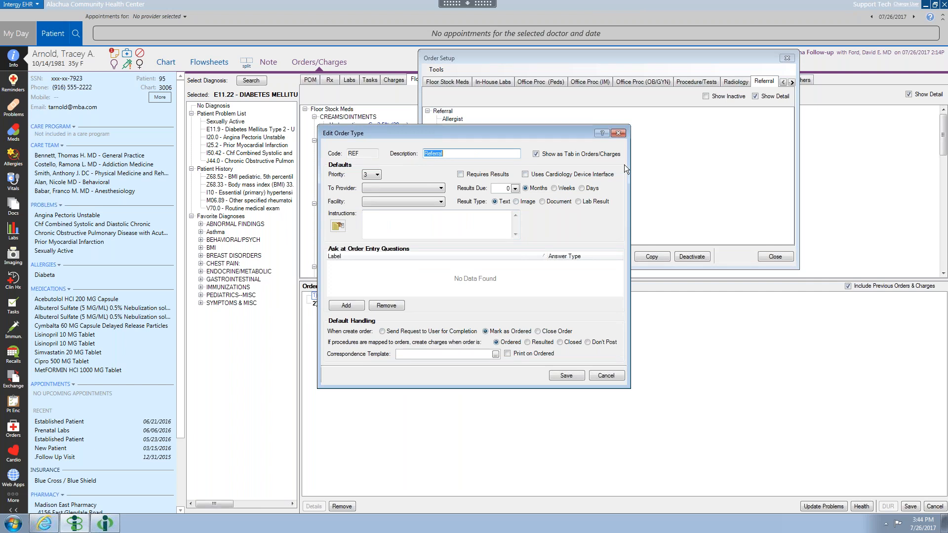
{"action": "left_click", "coordinate": [605, 376]}
{"action": "left_click", "coordinate": [457, 128]}
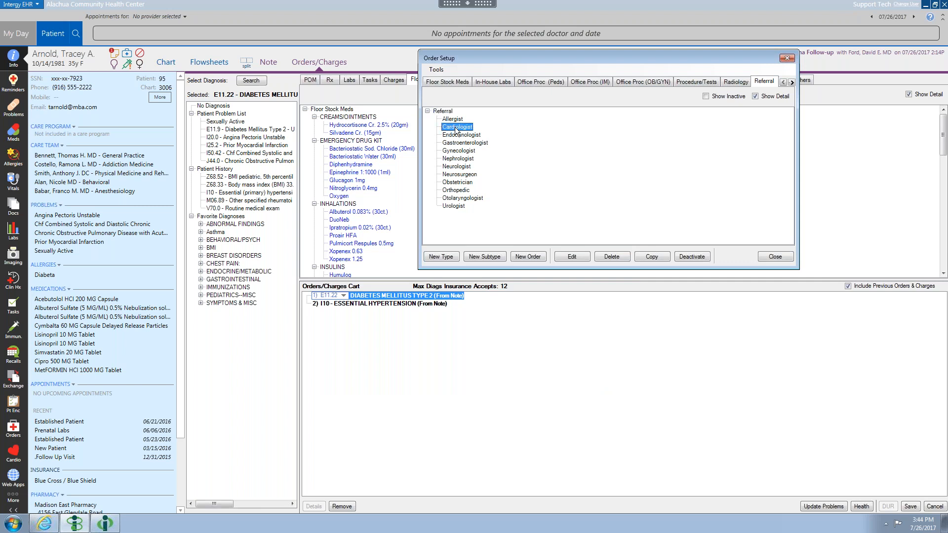
{"action": "left_click", "coordinate": [567, 255]}
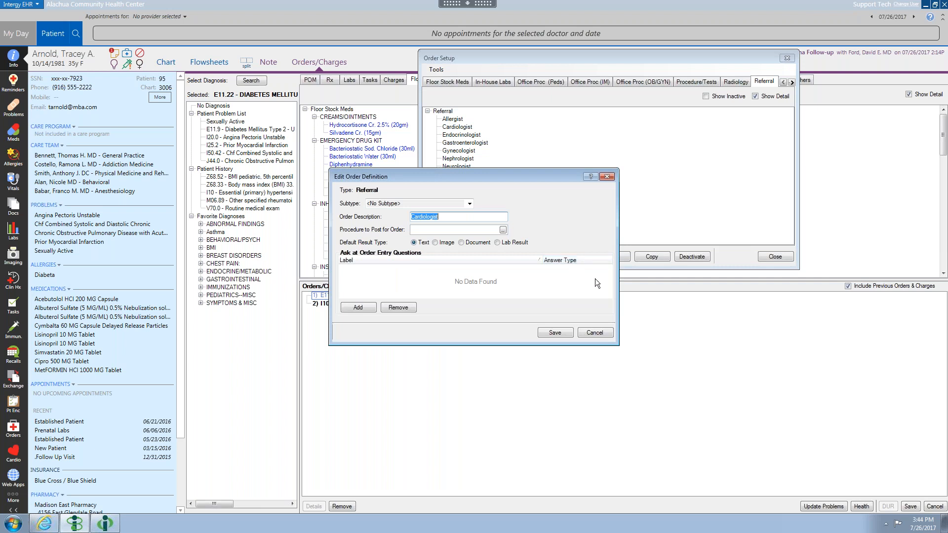
{"action": "left_click", "coordinate": [595, 333]}
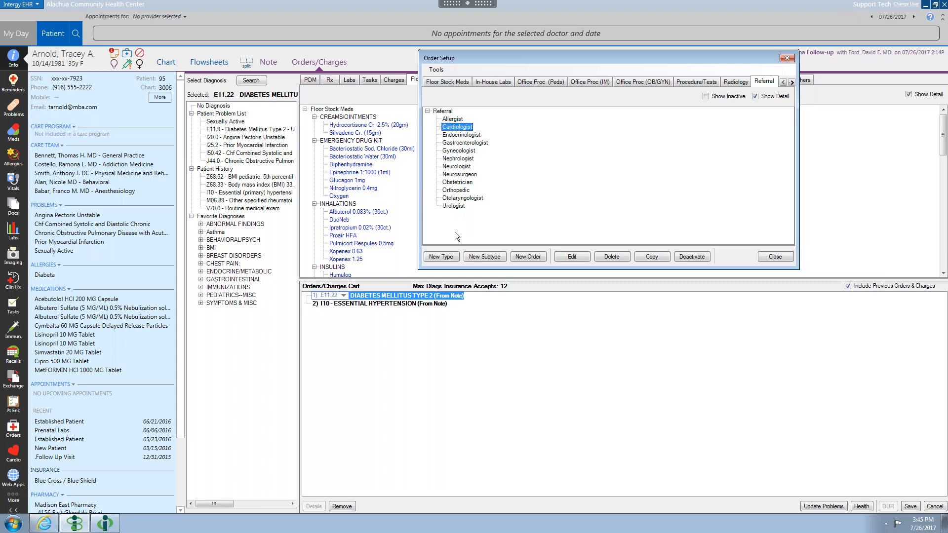
Step: Review the Referral order type's default settings once more without saving
{"action": "left_click", "coordinate": [446, 113]}
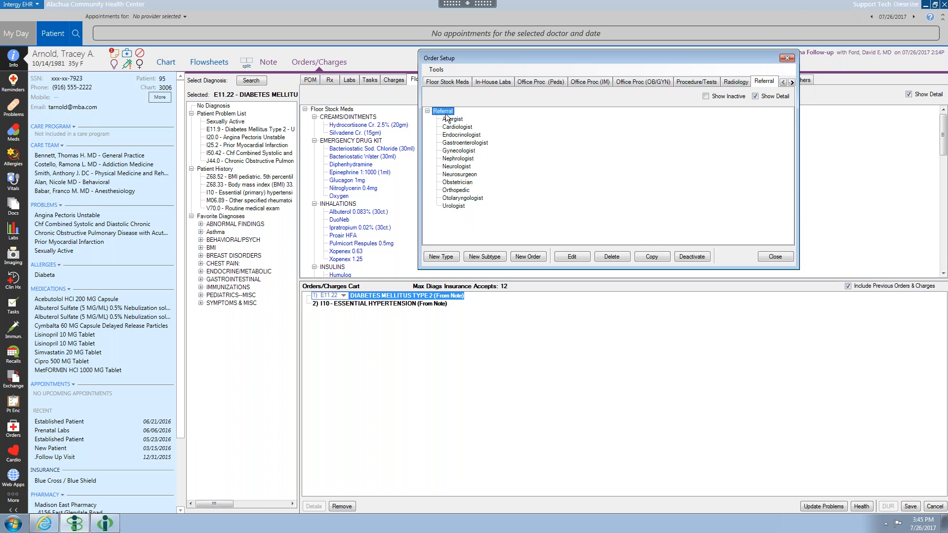
{"action": "left_click", "coordinate": [572, 257]}
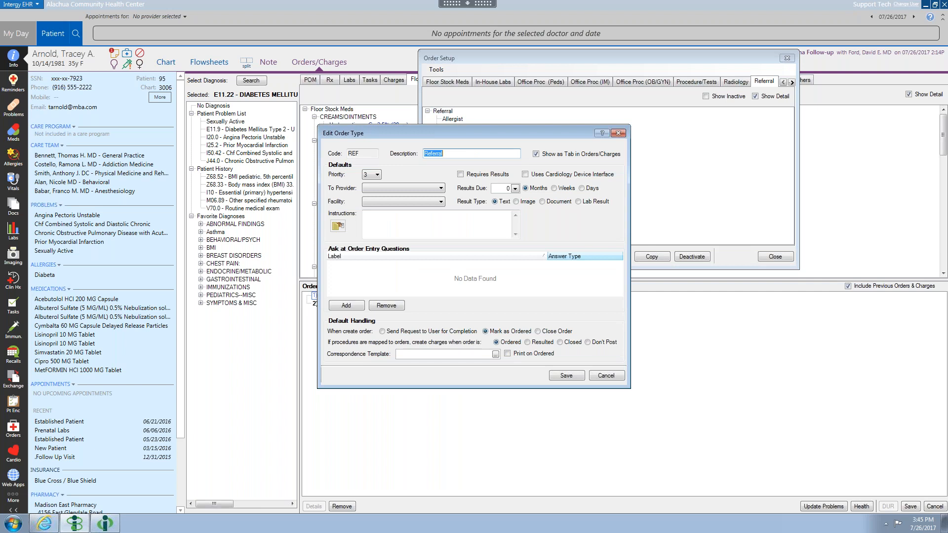
{"action": "left_click", "coordinate": [610, 375]}
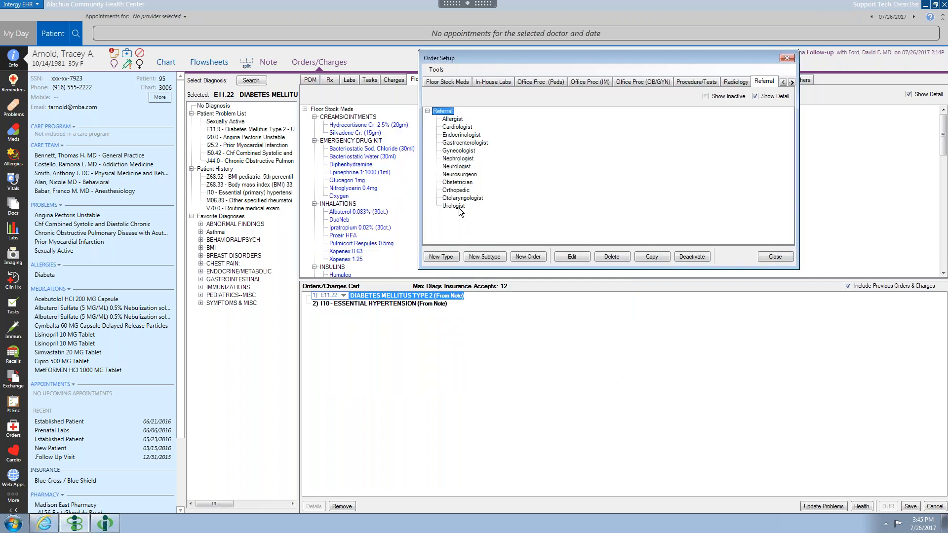
Step: Display the Floor Stock Meds orders in Order Setup and view the CREAMS/OINTMENTS subtype's settings without saving
{"action": "left_click", "coordinate": [449, 81]}
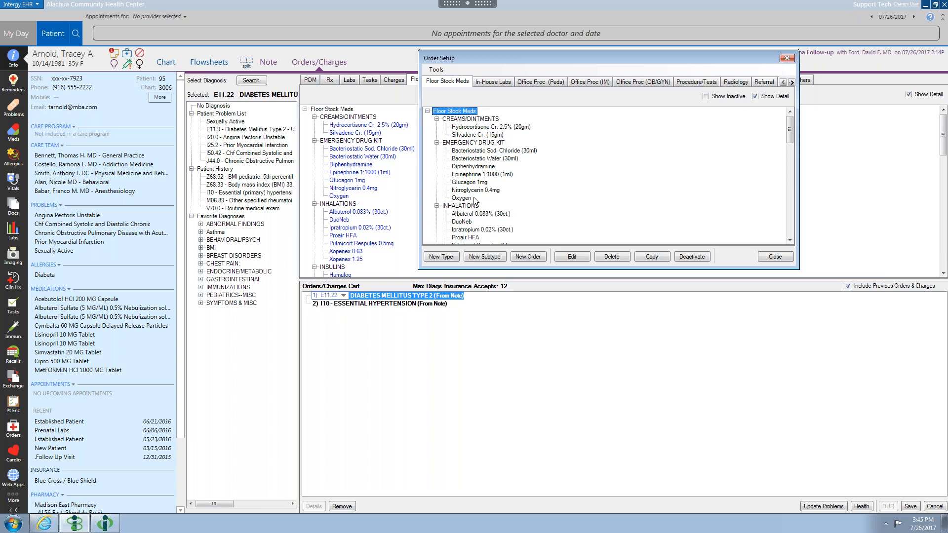
{"action": "left_click", "coordinate": [474, 120]}
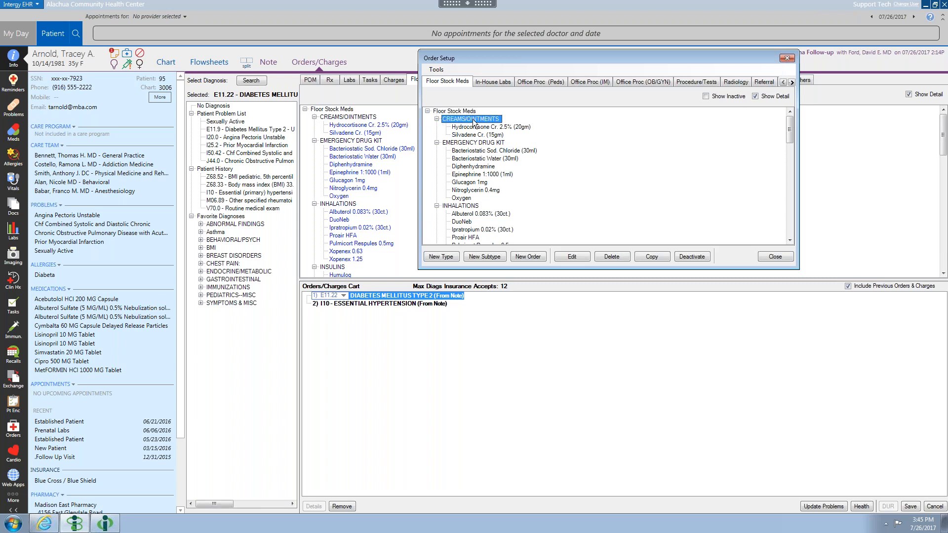
{"action": "left_click", "coordinate": [572, 257]}
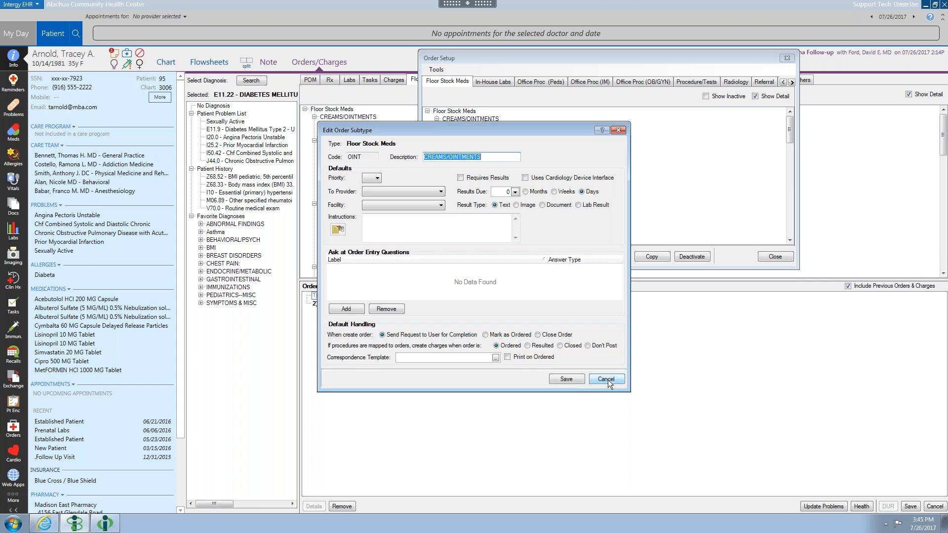
{"action": "left_click", "coordinate": [606, 379]}
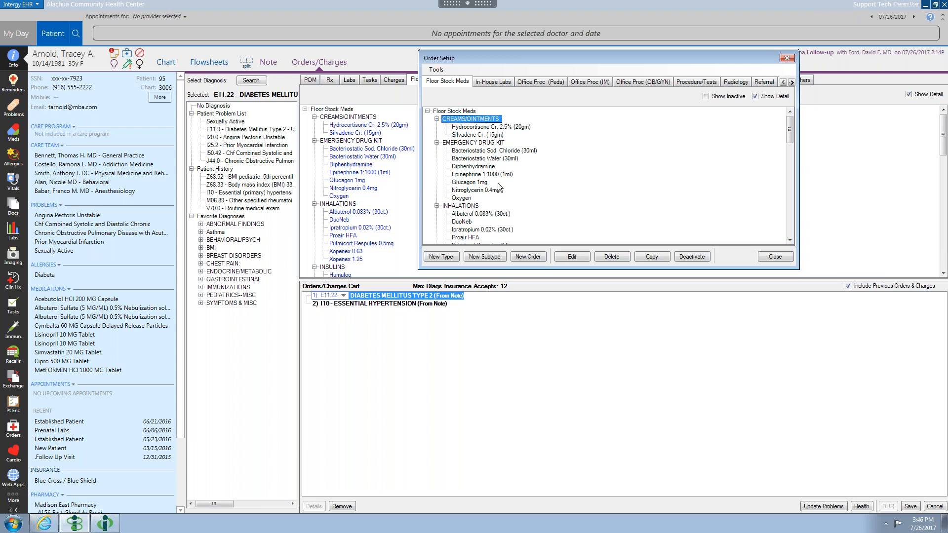
Step: View the new order definition form for CREAMS/OINTMENTS and for INHALATIONS, including its subtype choices, without saving
{"action": "left_click", "coordinate": [525, 257]}
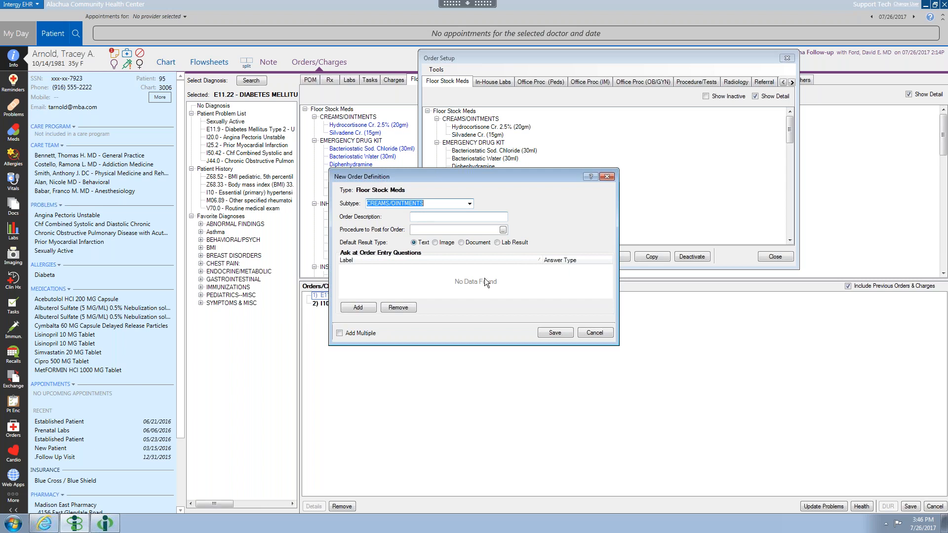
{"action": "left_click", "coordinate": [591, 334]}
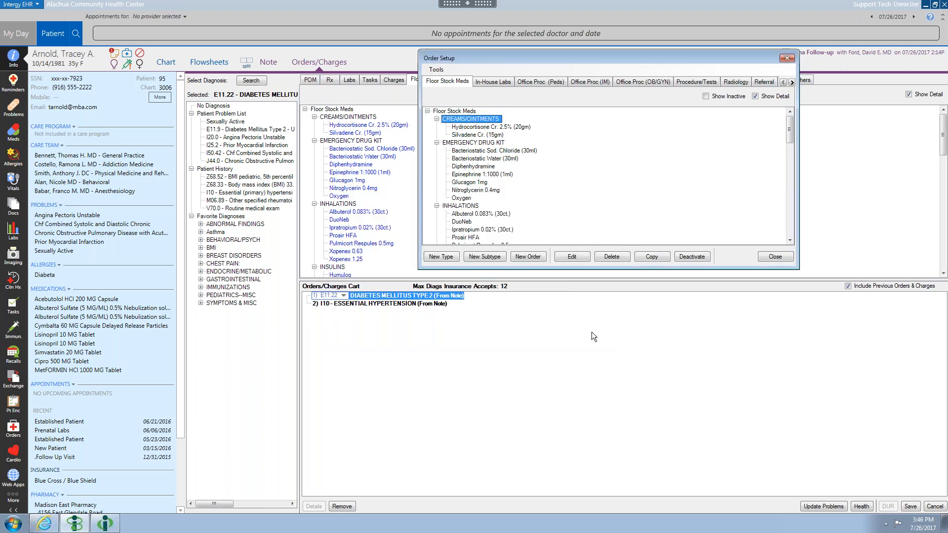
{"action": "left_click", "coordinate": [458, 207]}
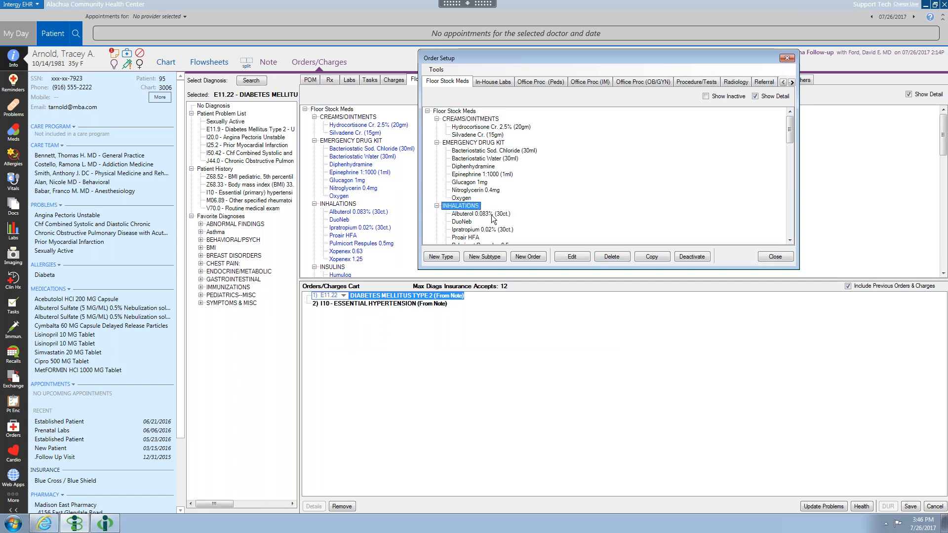
{"action": "left_click", "coordinate": [528, 256]}
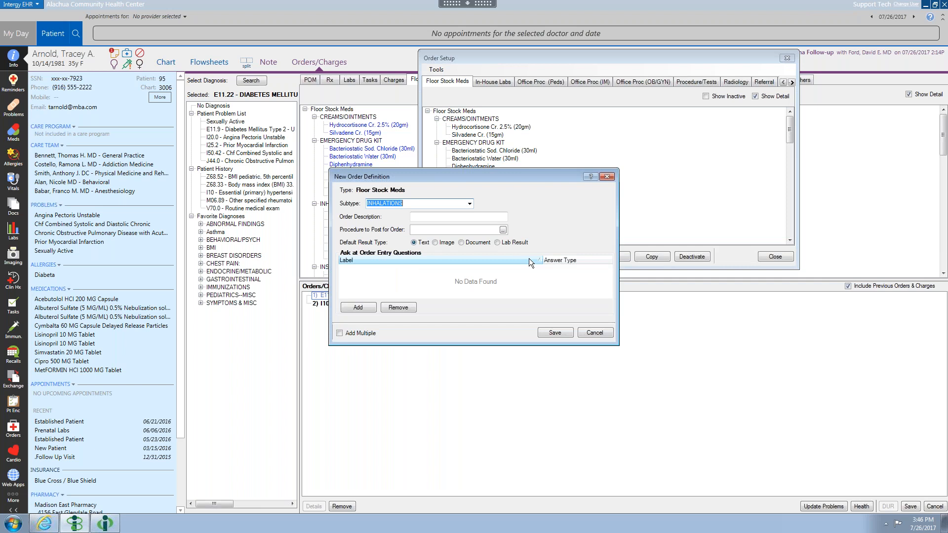
{"action": "left_click", "coordinate": [469, 204]}
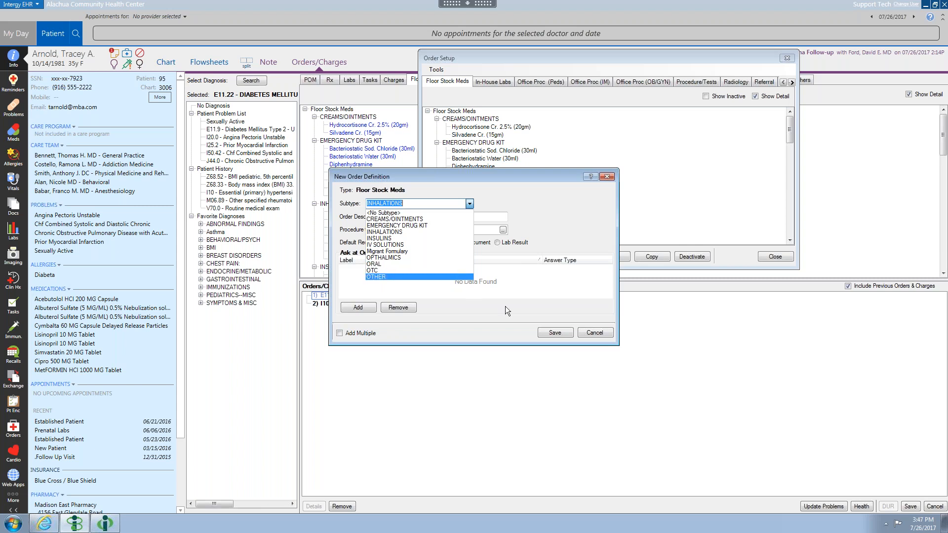
{"action": "left_click", "coordinate": [594, 331]}
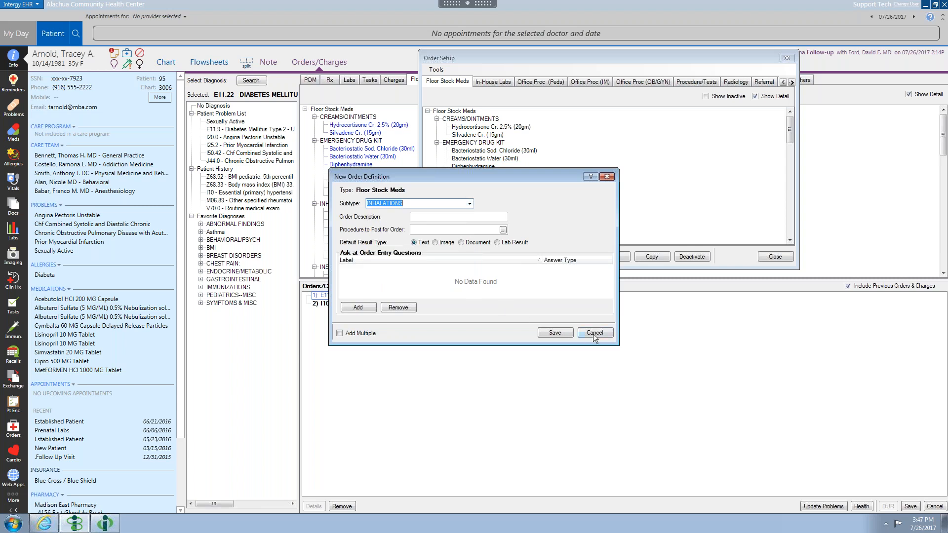
{"action": "left_click", "coordinate": [593, 332]}
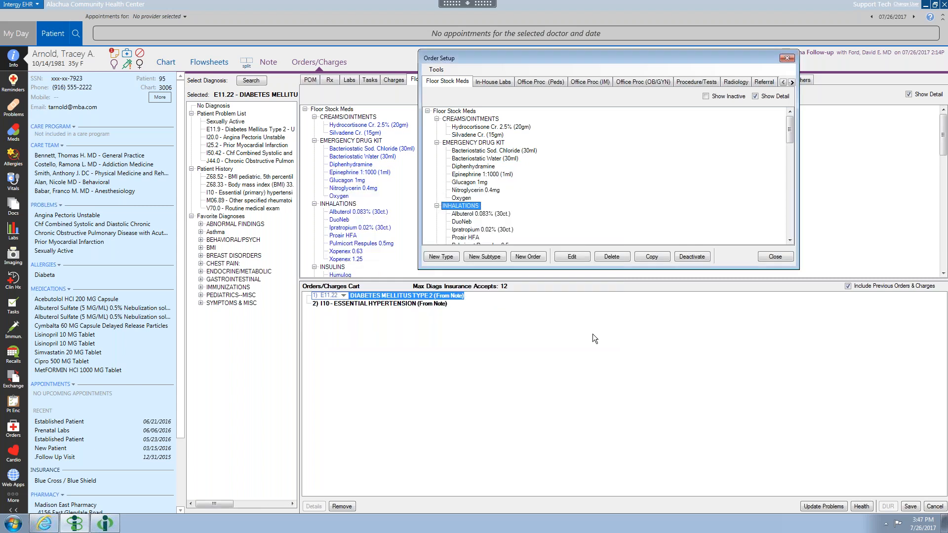
Step: Hide the detail of the Floor Stock Meds orders in Order Setup and expand only the ORAL subtype
{"action": "left_click", "coordinate": [756, 97]}
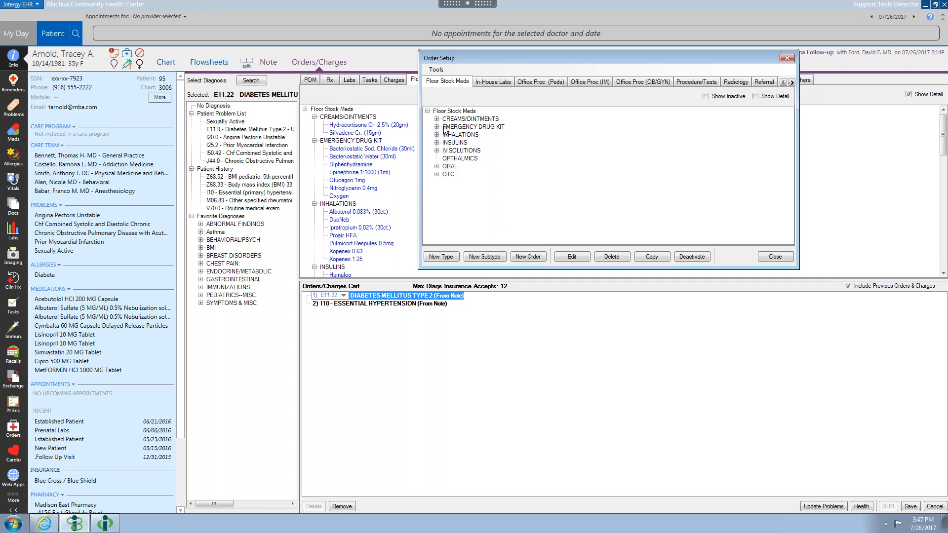
{"action": "left_click", "coordinate": [436, 167]}
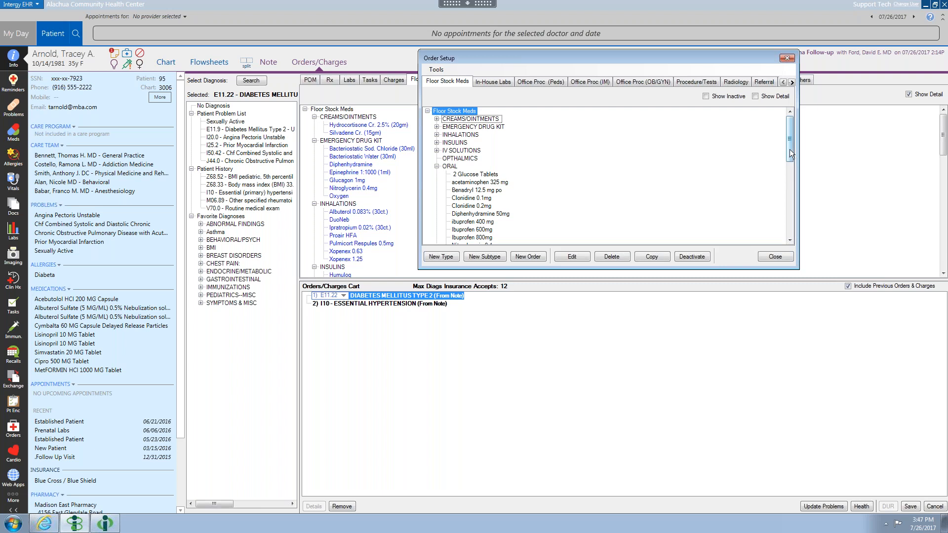
{"action": "mouse_move", "coordinate": [789, 149]}
{"action": "left_mouse_down"}
{"action": "mouse_move", "coordinate": [787, 178]}
{"action": "mouse_move", "coordinate": [787, 147]}
{"action": "left_mouse_up"}
Step: Add a Floor Stock Meds order described as Tylenol 500mg under the ORAL subtype, save it, and close Order Setup
{"action": "left_click", "coordinate": [537, 257]}
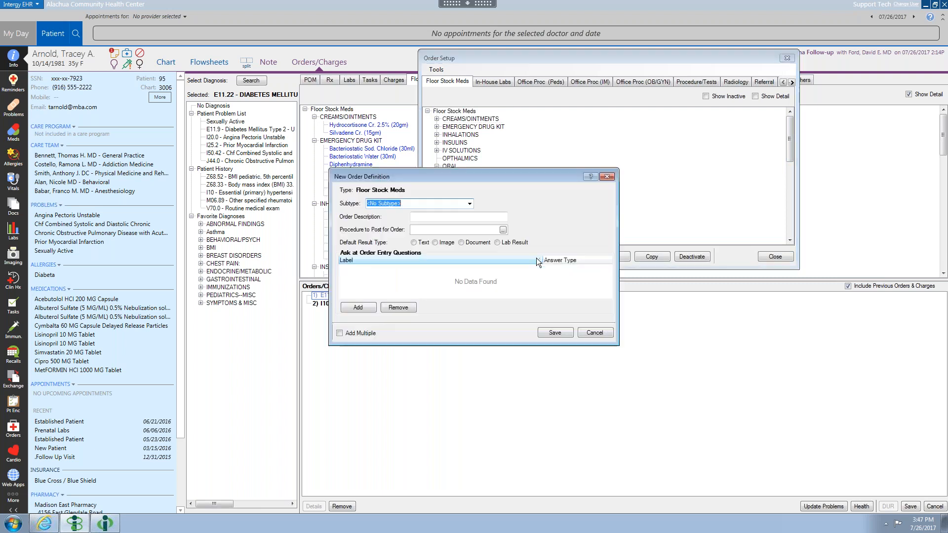
{"action": "left_click", "coordinate": [469, 204]}
{"action": "left_click", "coordinate": [395, 264]}
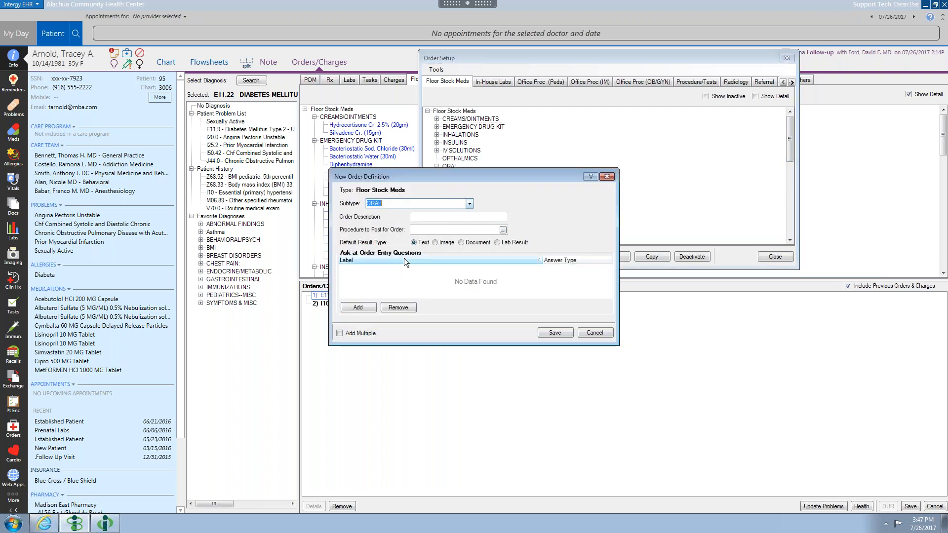
{"action": "left_click", "coordinate": [433, 218]}
{"action": "type", "text": "Tylenol 500mg"}
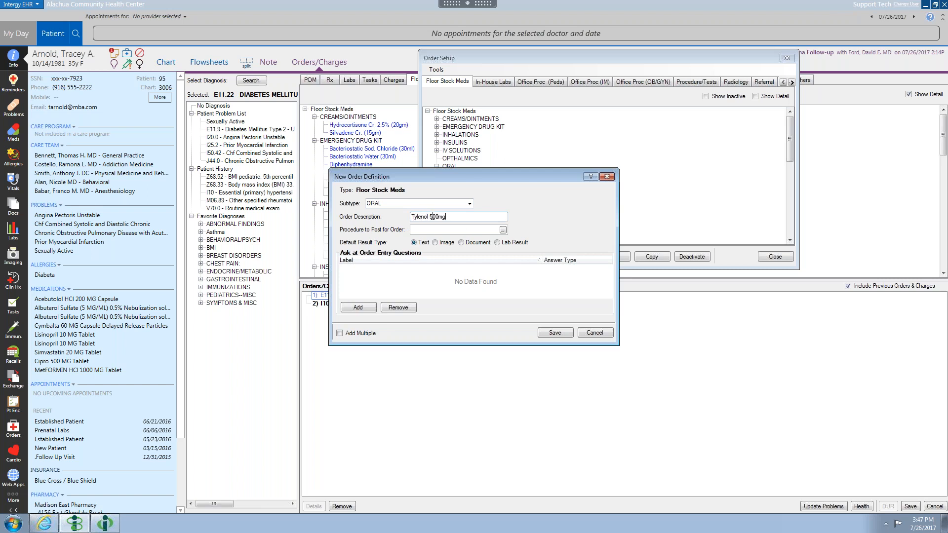
{"action": "left_click", "coordinate": [552, 331]}
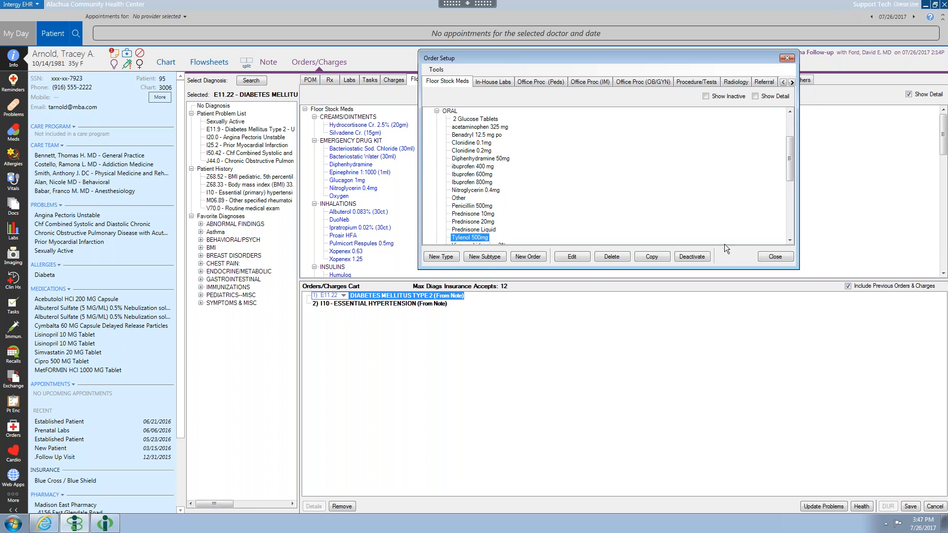
{"action": "left_click", "coordinate": [775, 257]}
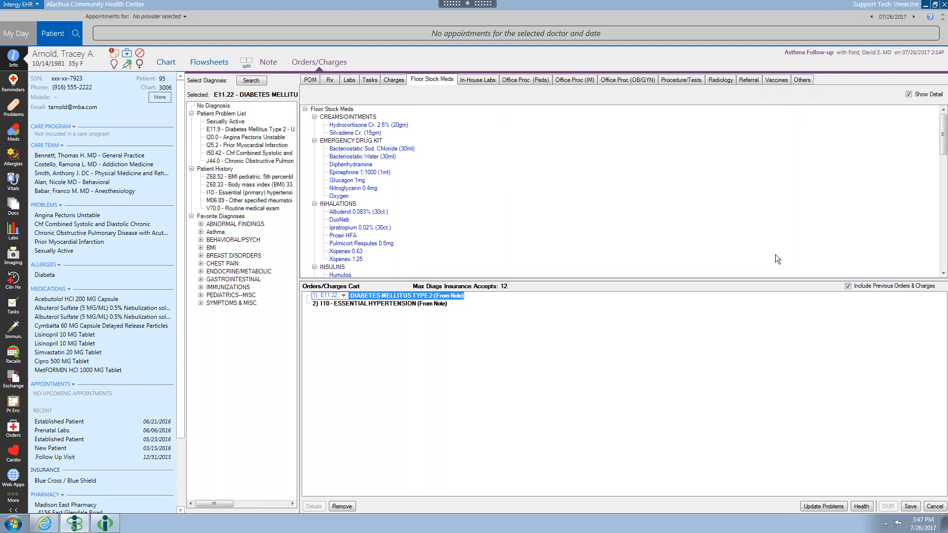
Step: Hide the Floor Stock Meds detail on the Orders/Charges page and expand ORAL to check for the Tylenol 500mg order
{"action": "left_click", "coordinate": [305, 109]}
{"action": "left_click", "coordinate": [909, 94]}
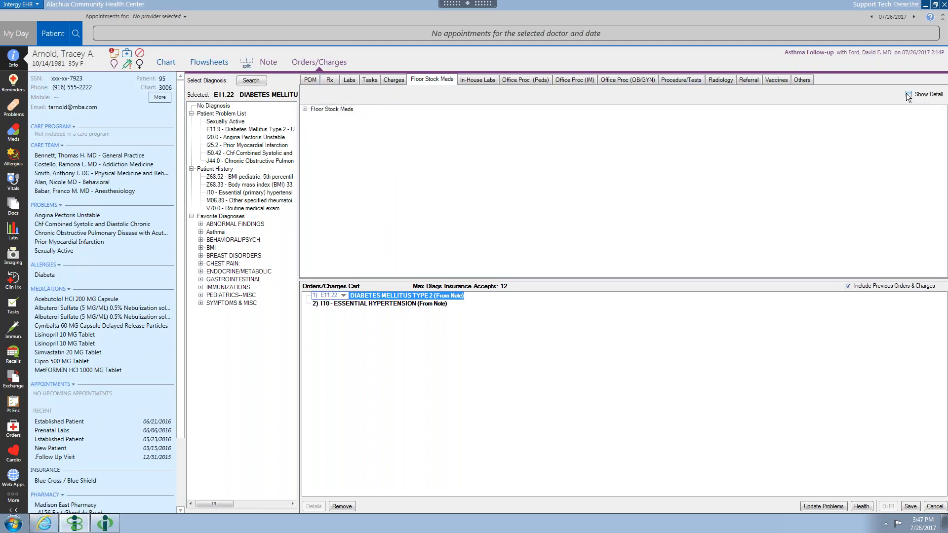
{"action": "left_click", "coordinate": [305, 109]}
{"action": "left_click", "coordinate": [314, 165]}
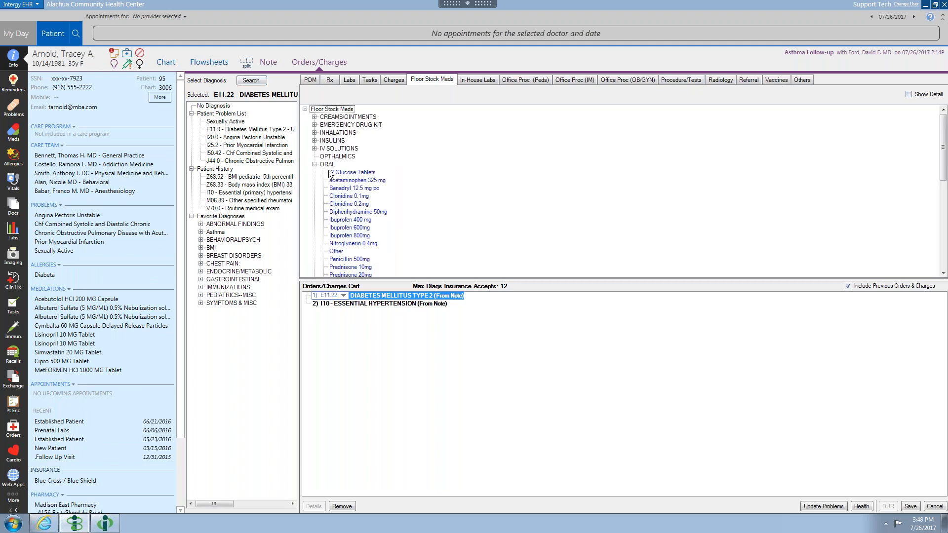
{"action": "left_click_drag", "start_coordinate": [943, 185], "coordinate": [944, 207]}
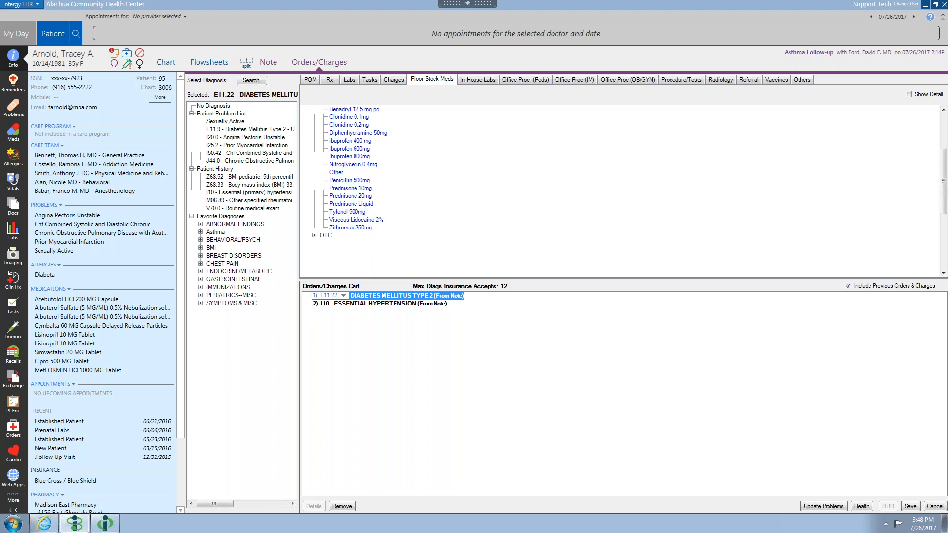
{"action": "scroll", "coordinate": [416, 143], "scroll_direction": "up", "scroll_amount": 4}
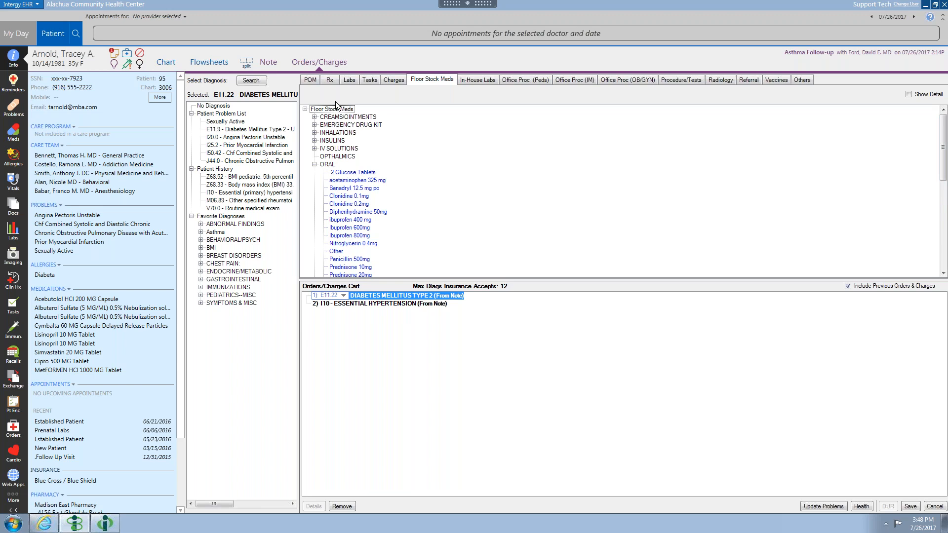
Step: Collapse the Floor Stock Meds tree, and view the lab favorites and the task choices
{"action": "left_click", "coordinate": [305, 109]}
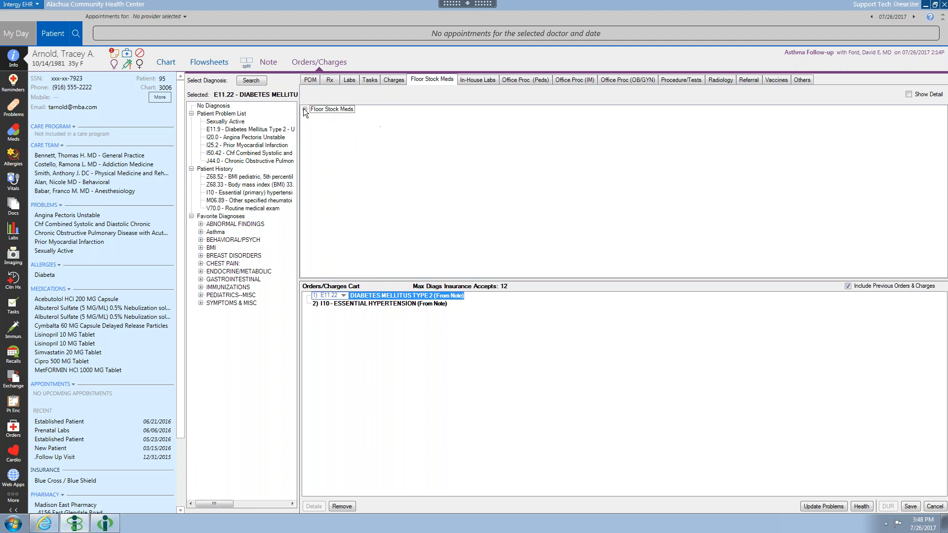
{"action": "left_click", "coordinate": [349, 80]}
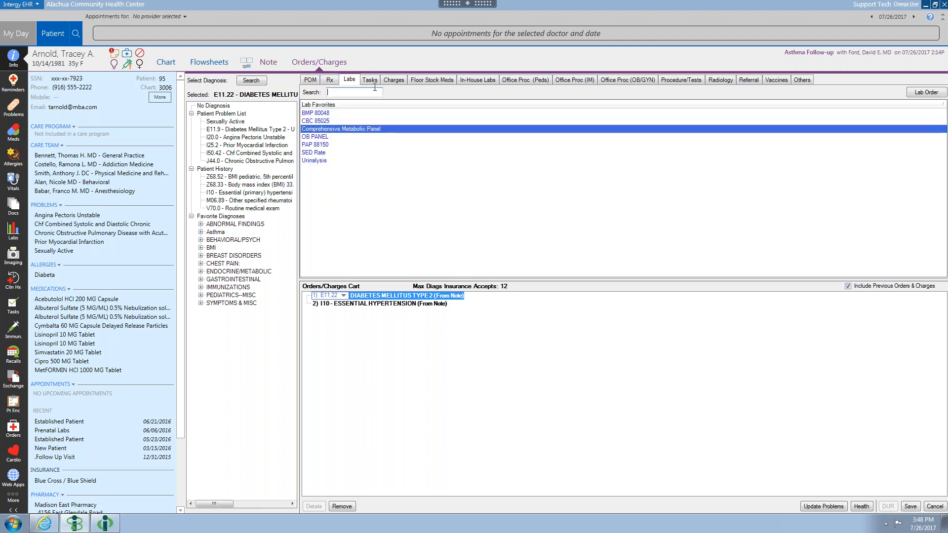
{"action": "left_click", "coordinate": [373, 79]}
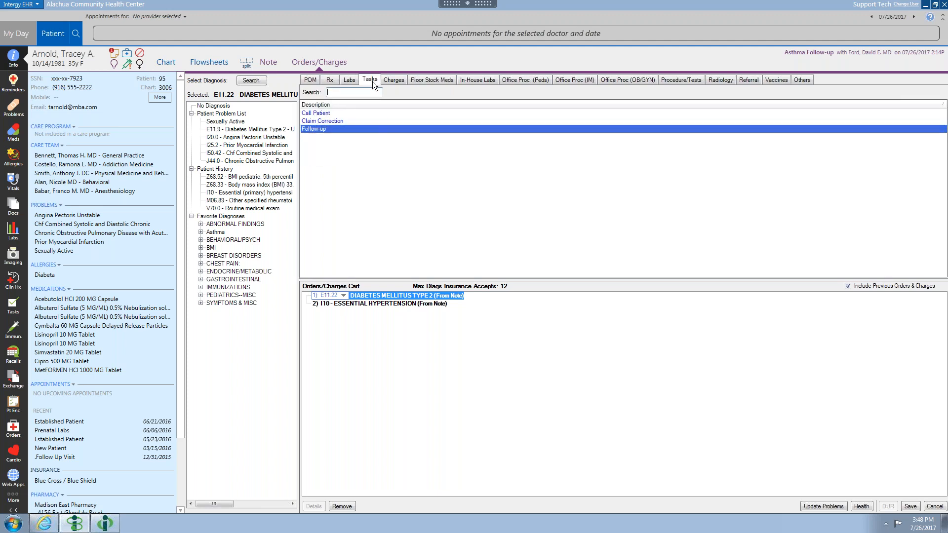
Step: Return to the Floor Stock Meds choices, expand the tree, and show the detail of all subtypes
{"action": "left_click", "coordinate": [422, 78]}
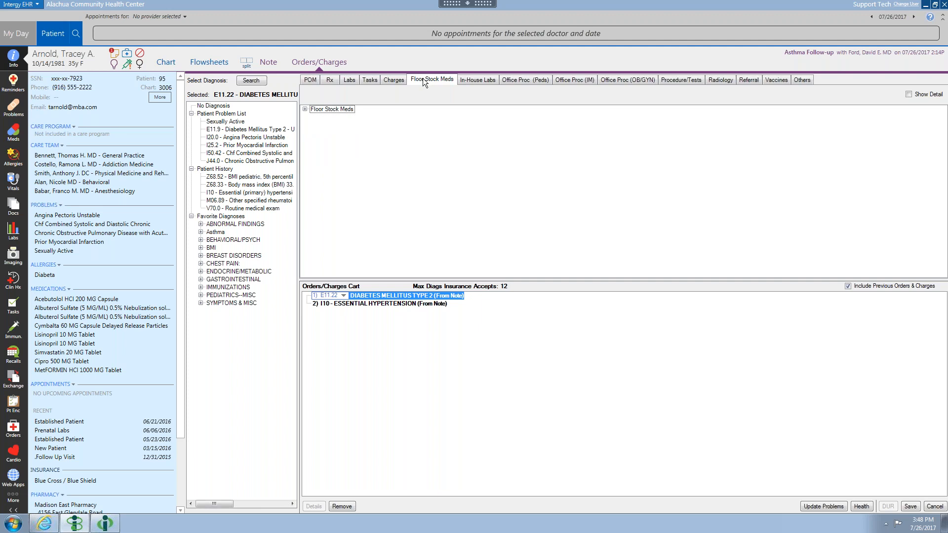
{"action": "left_click", "coordinate": [305, 109]}
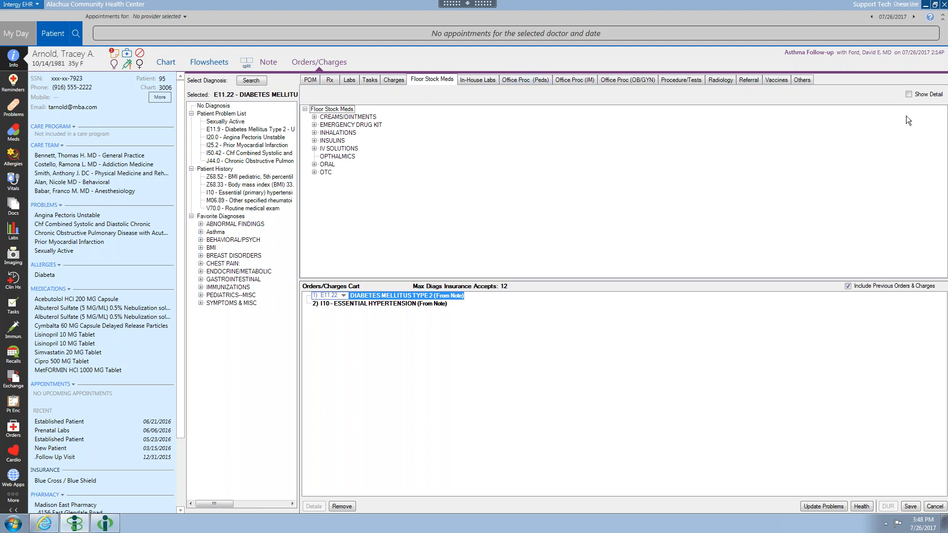
{"action": "left_click", "coordinate": [908, 94]}
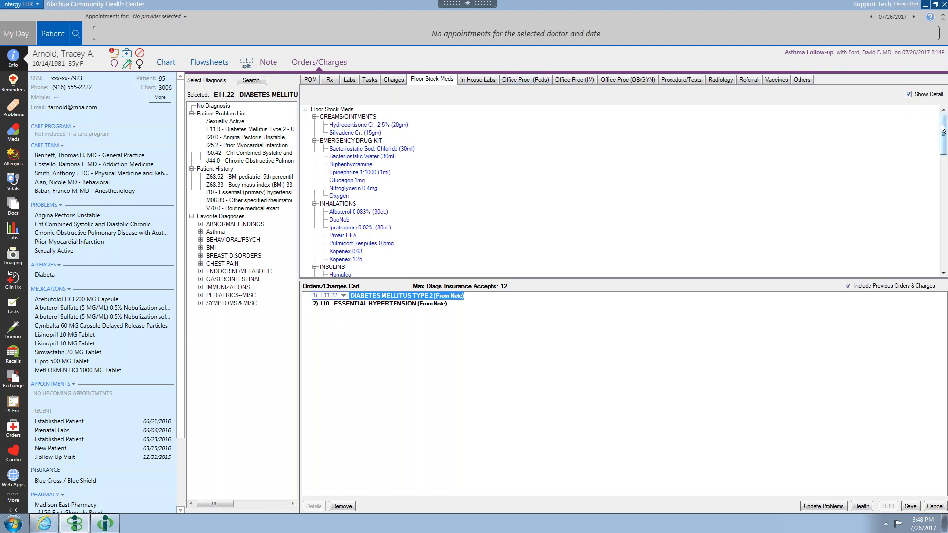
Step: Open Order Setup, review the Referral order type's settings without changing them, and close Order Setup
{"action": "mouse_move", "coordinate": [944, 136]}
{"action": "left_mouse_down"}
{"action": "mouse_move", "coordinate": [944, 188]}
{"action": "mouse_move", "coordinate": [944, 129]}
{"action": "left_mouse_up"}
{"action": "left_click", "coordinate": [9, 8]}
{"action": "mouse_move", "coordinate": [52, 138]}
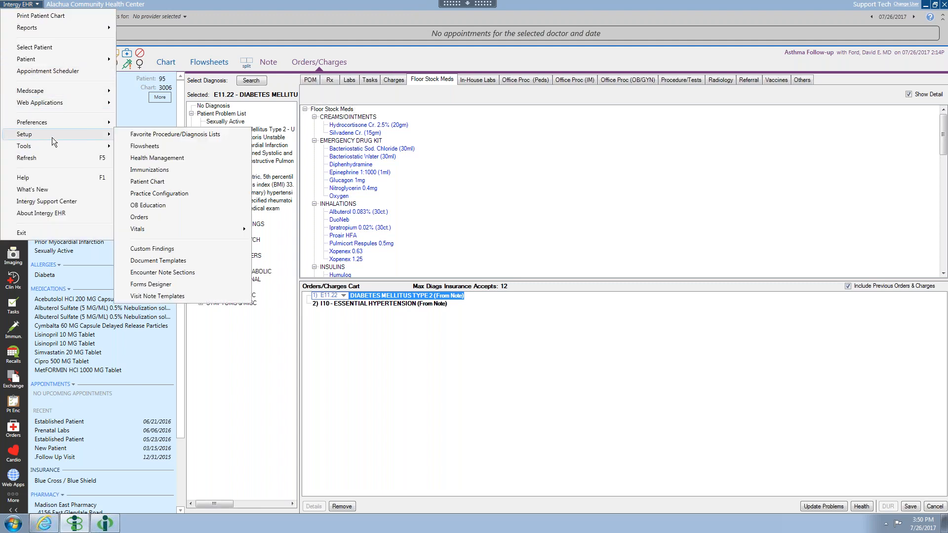
{"action": "left_click", "coordinate": [147, 216]}
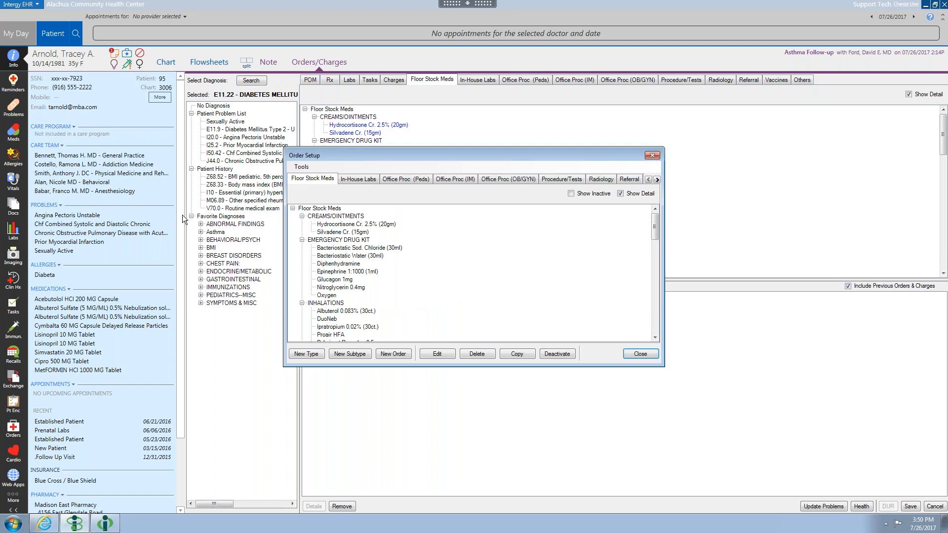
{"action": "left_click", "coordinate": [630, 179]}
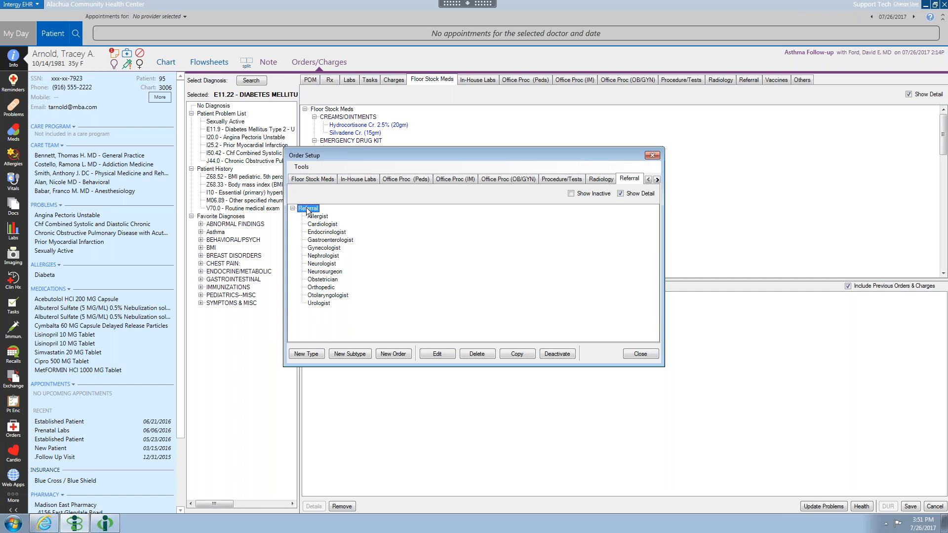
{"action": "left_click", "coordinate": [436, 355]}
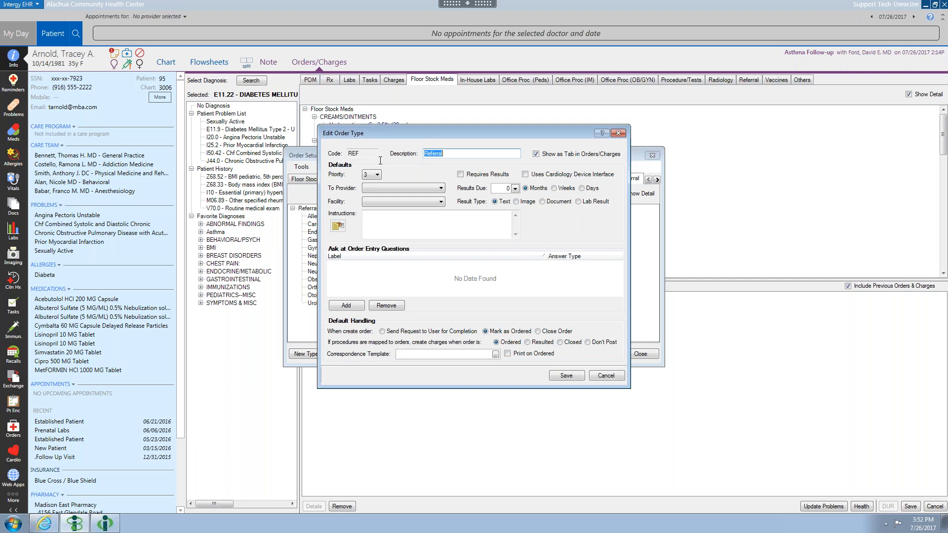
{"action": "left_click", "coordinate": [613, 378]}
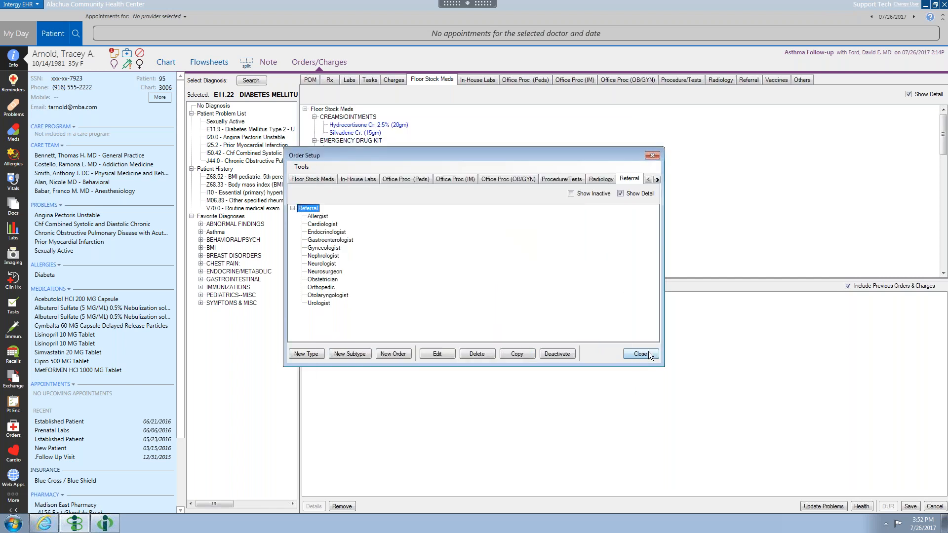
{"action": "left_click", "coordinate": [640, 354]}
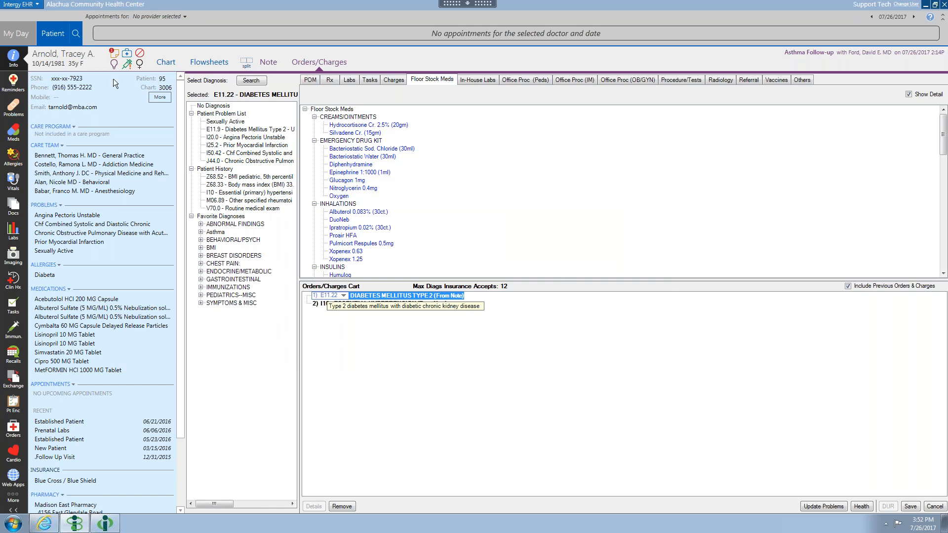
Step: View the My Day orders list and the choices in its Order Type filter
{"action": "left_click", "coordinate": [18, 34]}
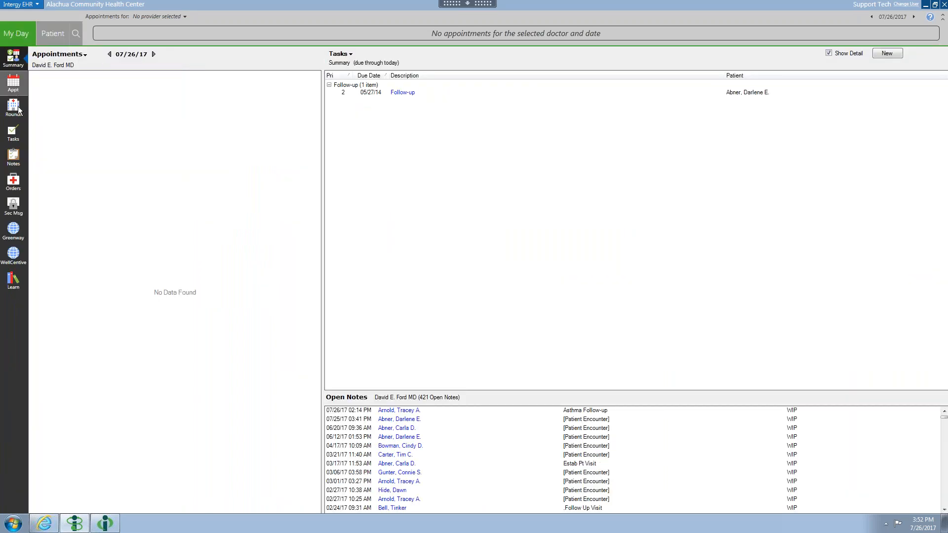
{"action": "left_click", "coordinate": [13, 180]}
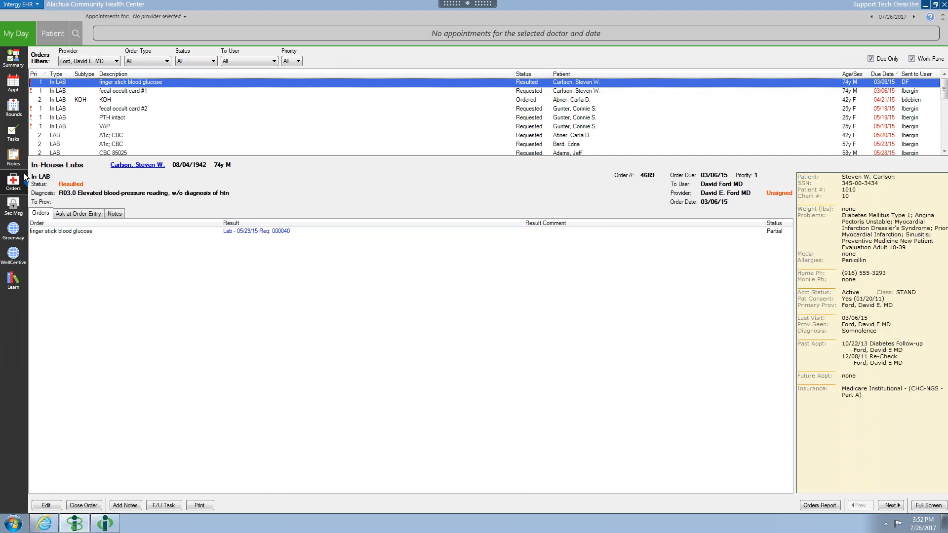
{"action": "left_click", "coordinate": [168, 60]}
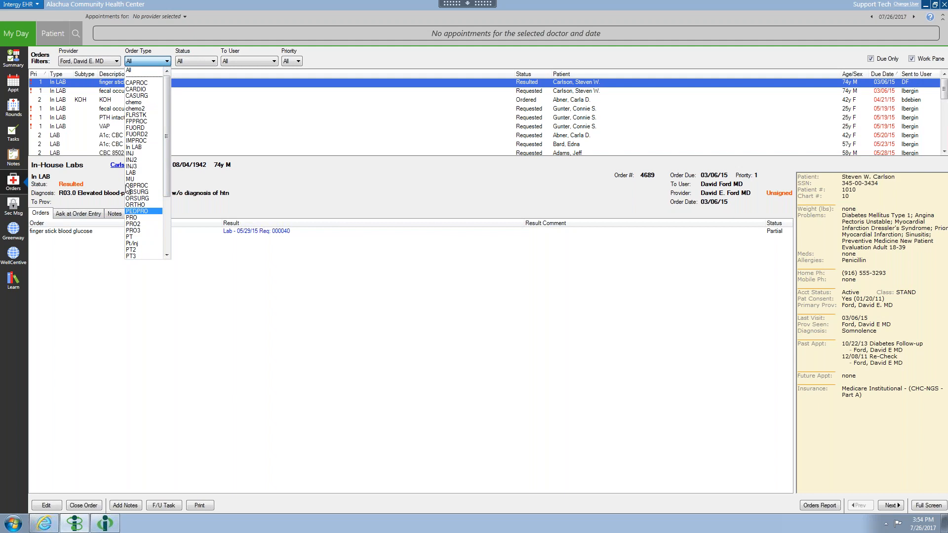
{"action": "left_click", "coordinate": [26, 7]}
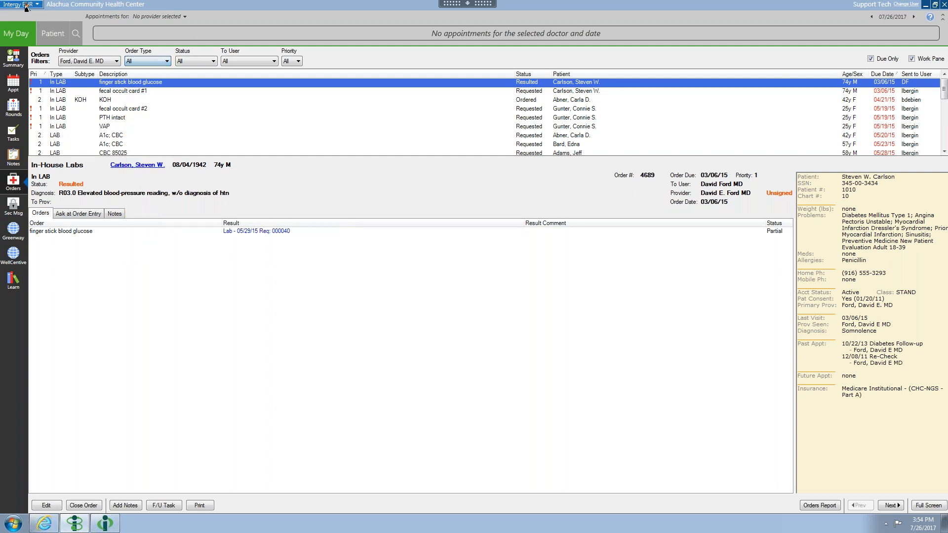
Step: Return to the patient's Orders/Charges page and show the Referral choices
{"action": "left_click", "coordinate": [52, 32]}
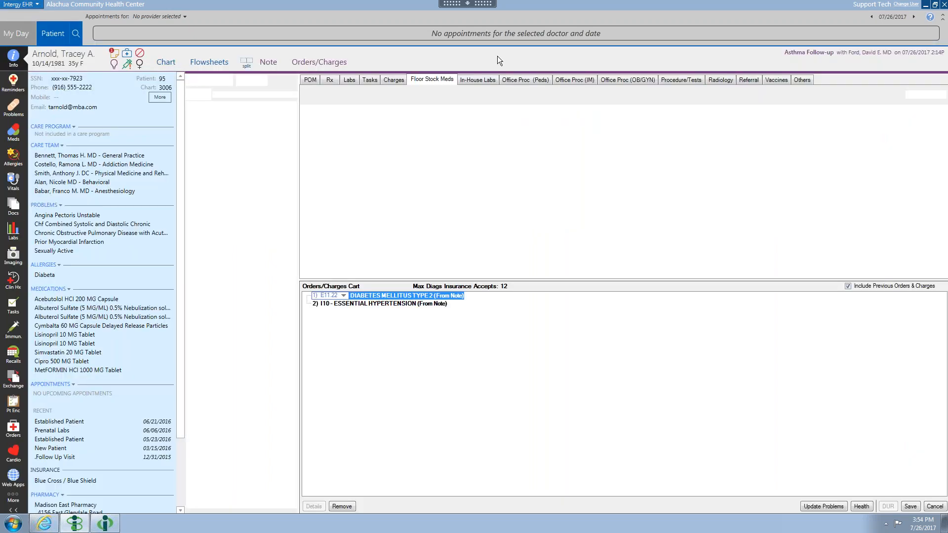
{"action": "left_click", "coordinate": [6, 6]}
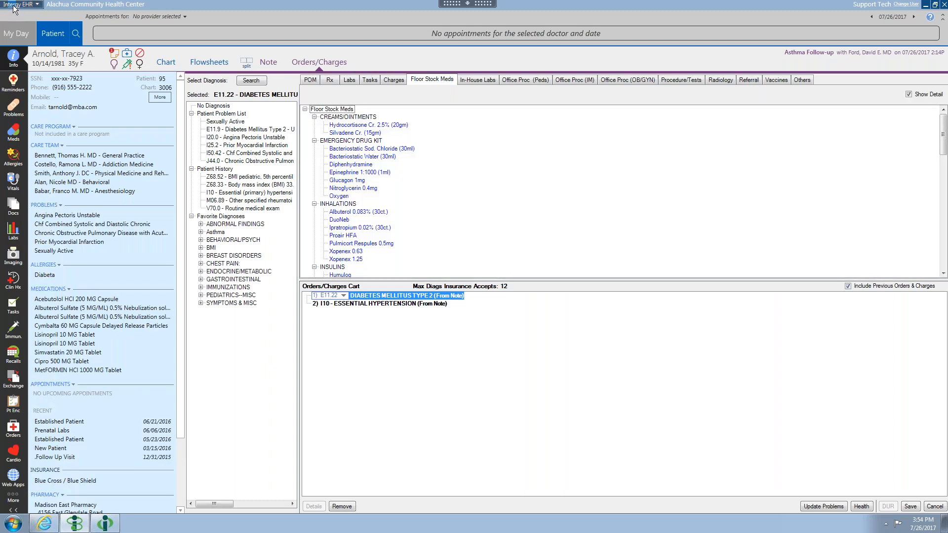
{"action": "left_click", "coordinate": [744, 78]}
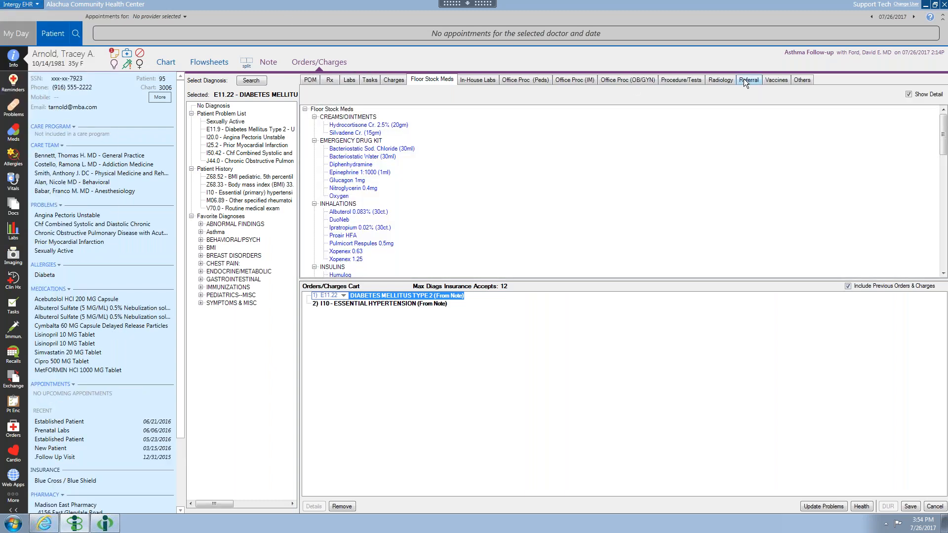
Step: Reopen Order Setup and review the Procedure/Tests order type's settings without changing them
{"action": "left_click", "coordinate": [15, 5]}
{"action": "mouse_move", "coordinate": [30, 135]}
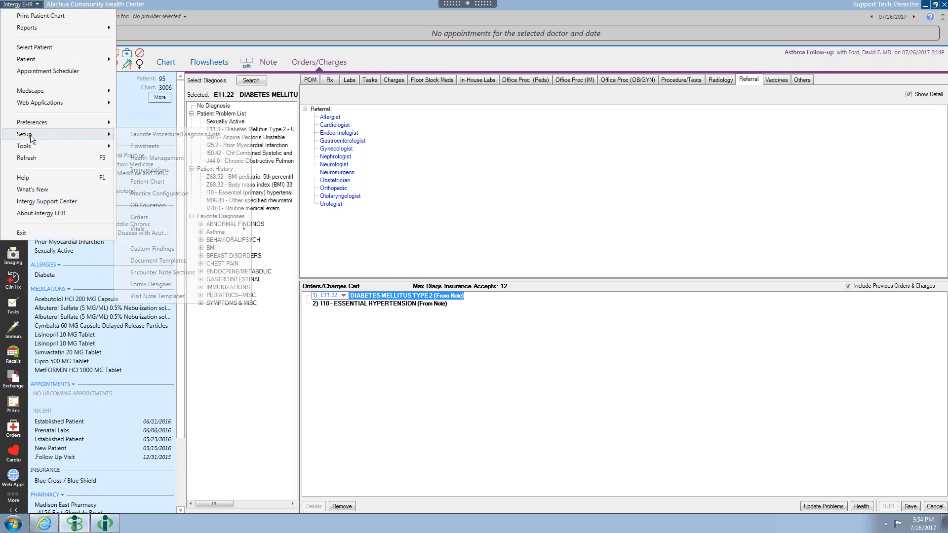
{"action": "left_click", "coordinate": [156, 193]}
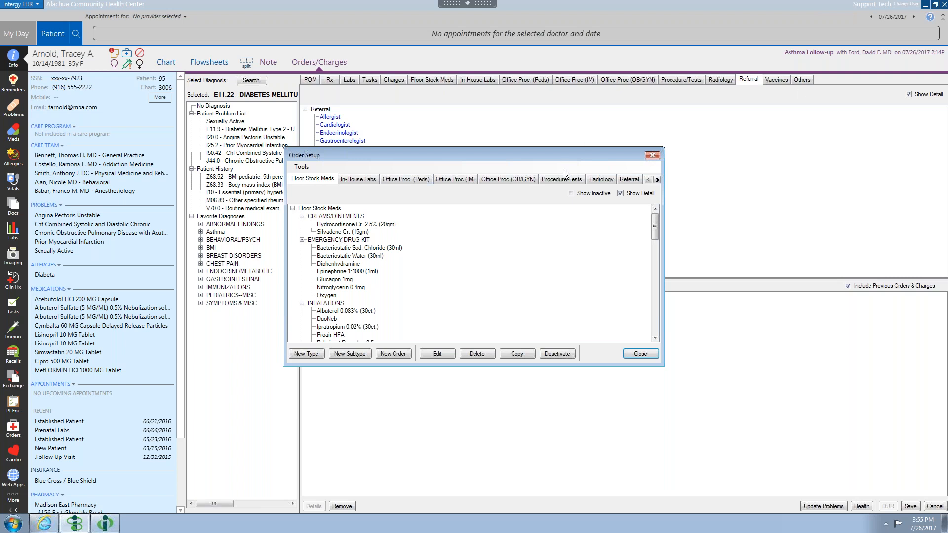
{"action": "left_click", "coordinate": [571, 180]}
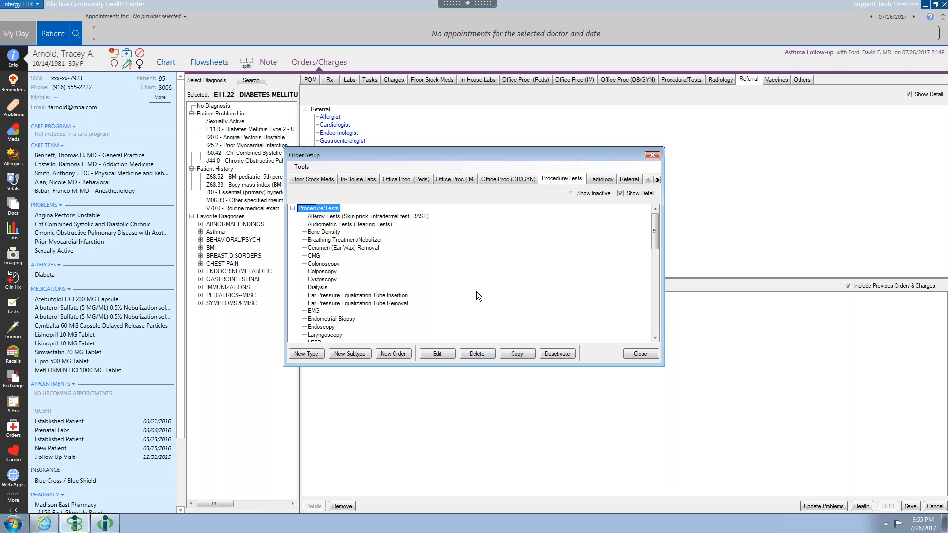
{"action": "left_click", "coordinate": [437, 354]}
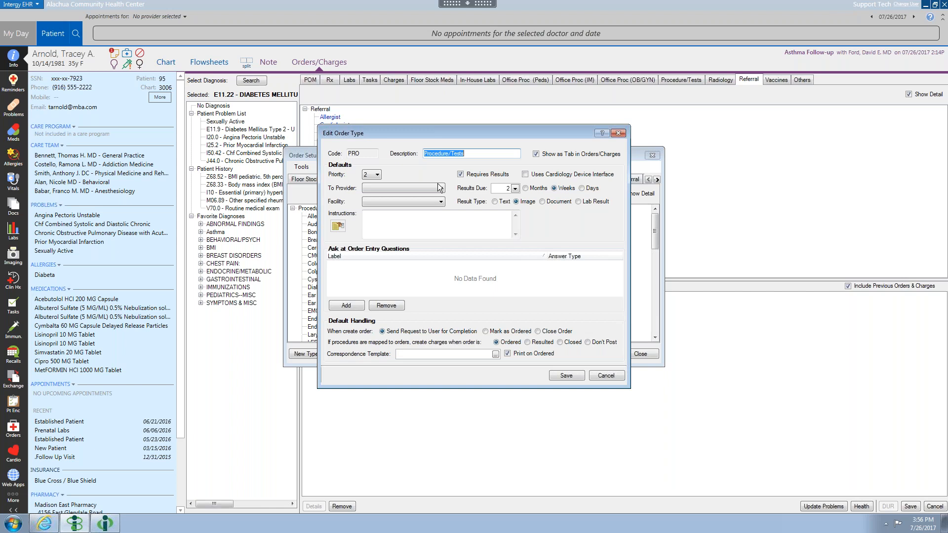
{"action": "left_click", "coordinate": [604, 375]}
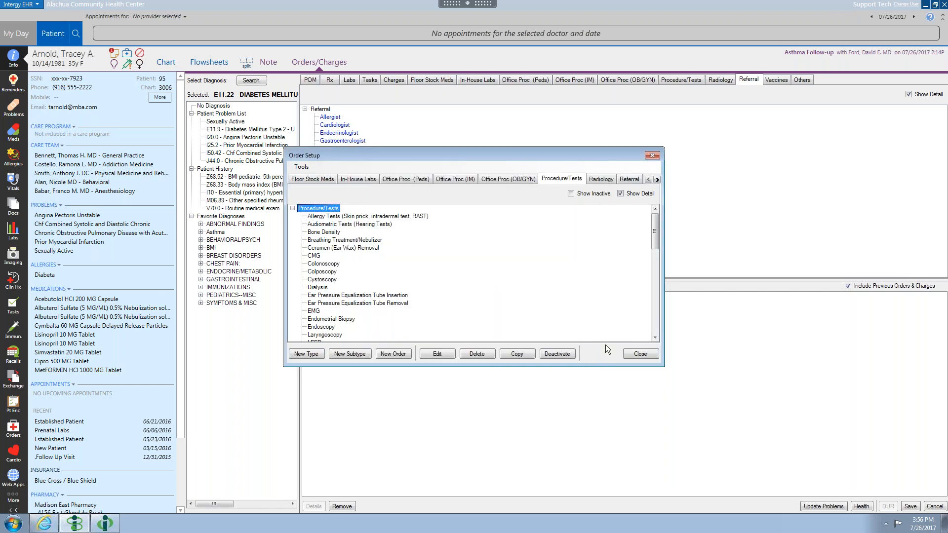
Step: Review the Referral order type's settings in Order Setup and leave them without saving
{"action": "left_click", "coordinate": [629, 179]}
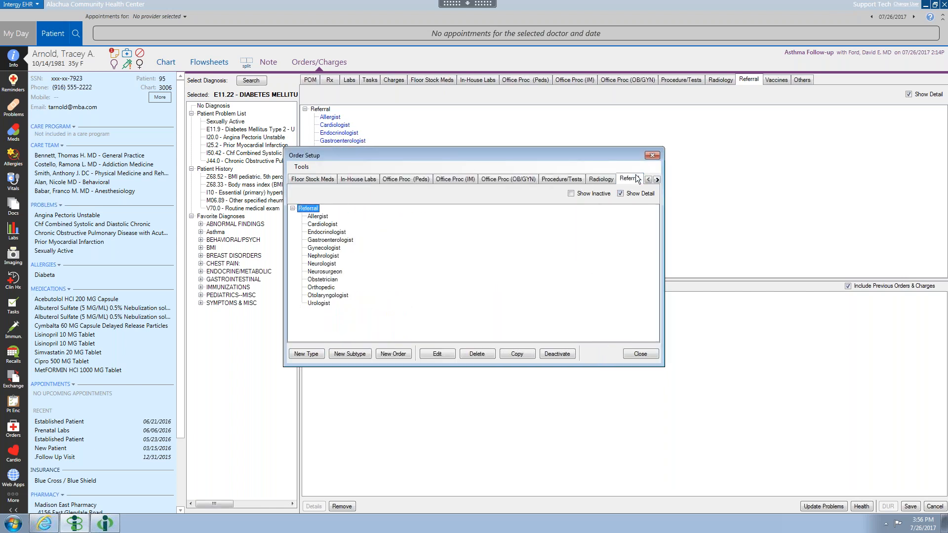
{"action": "left_click", "coordinate": [437, 353]}
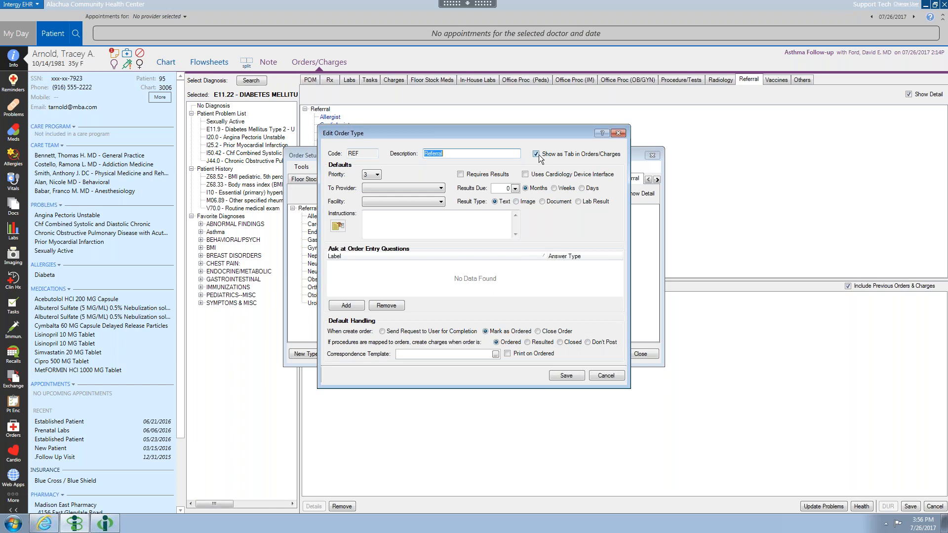
{"action": "left_click", "coordinate": [606, 376]}
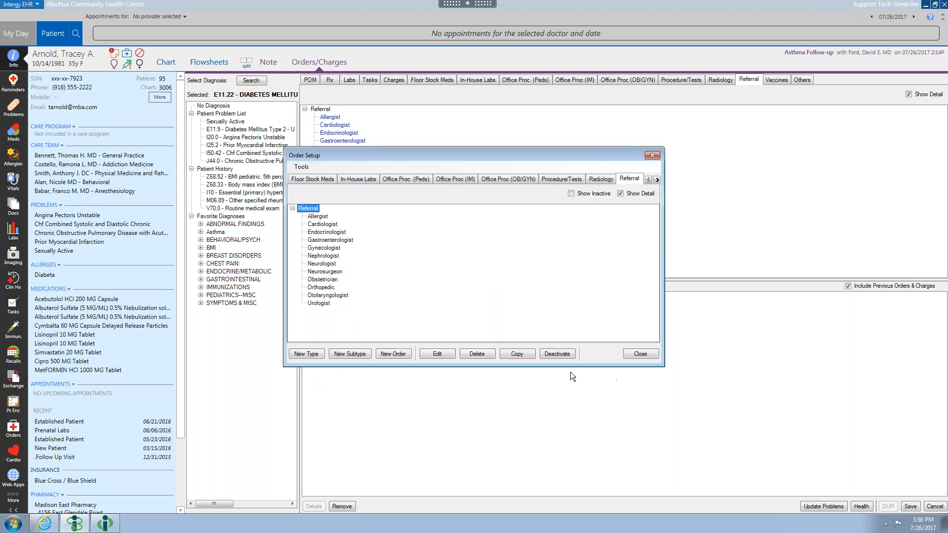
Step: Add a new order type with code INTREF and description Internal Referrals, and save it
{"action": "left_click", "coordinate": [311, 354]}
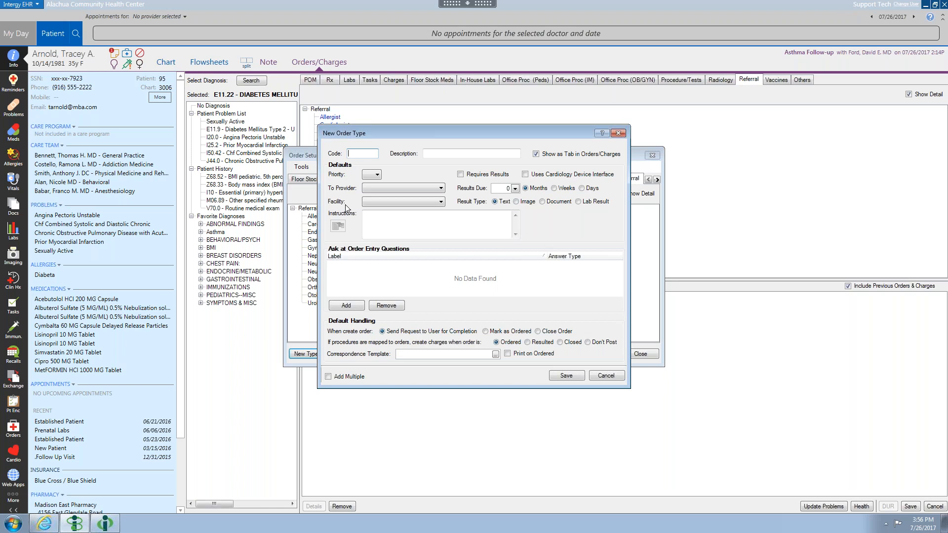
{"action": "type", "text": "EXTREExtern"}
{"action": "key", "text": "BackSpace"}
{"action": "key", "text": "BackSpace"}
{"action": "key", "text": "BackSpace"}
{"action": "key", "text": "BackSpace"}
{"action": "key", "text": "BackSpace"}
{"action": "left_click_drag", "start_coordinate": [369, 154], "coordinate": [330, 158]}
{"action": "type", "text": "INTREF"}
{"action": "key", "text": "Tab"}
{"action": "type", "text": "Internal Referraks"}
{"action": "left_click", "coordinate": [559, 378]}
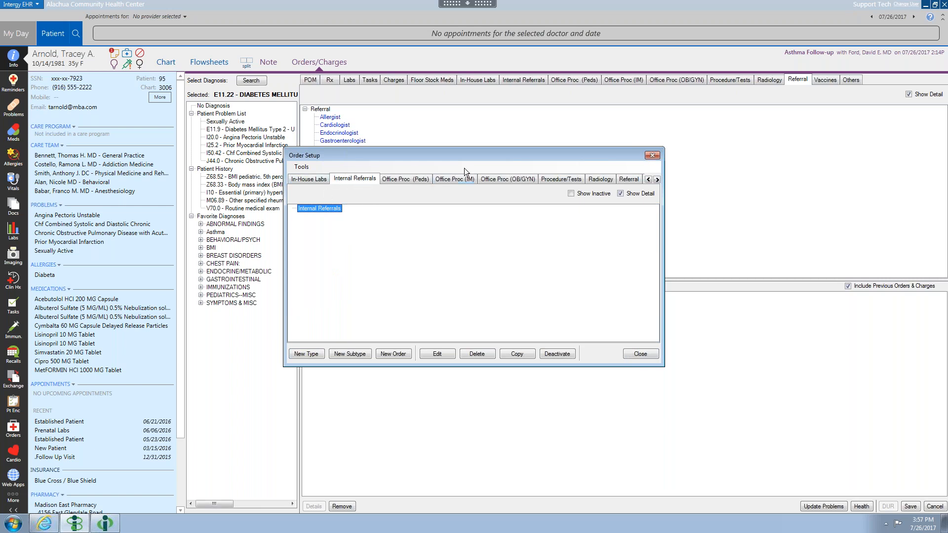
Step: Change the INTREF order type's description to Referral Internal and save it
{"action": "left_click_drag", "start_coordinate": [529, 149], "coordinate": [694, 87]}
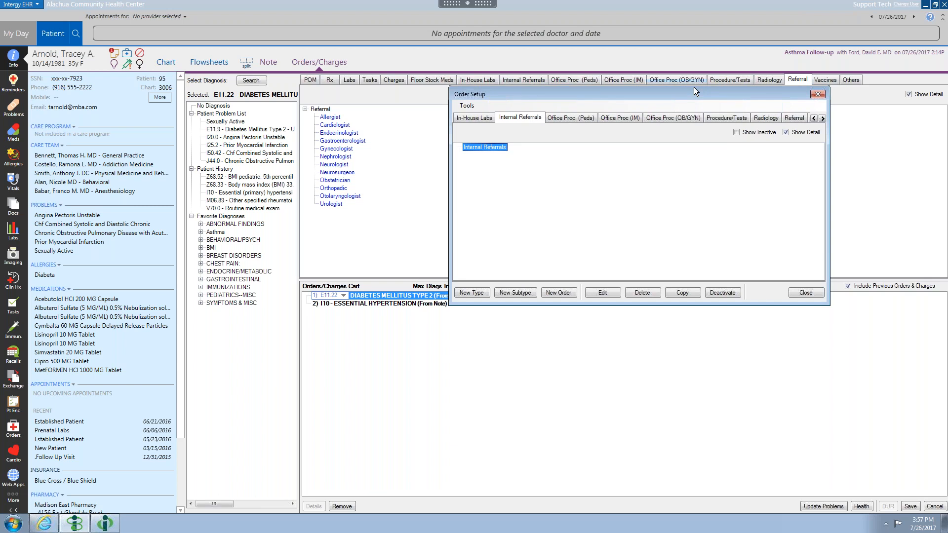
{"action": "left_click", "coordinate": [601, 293]}
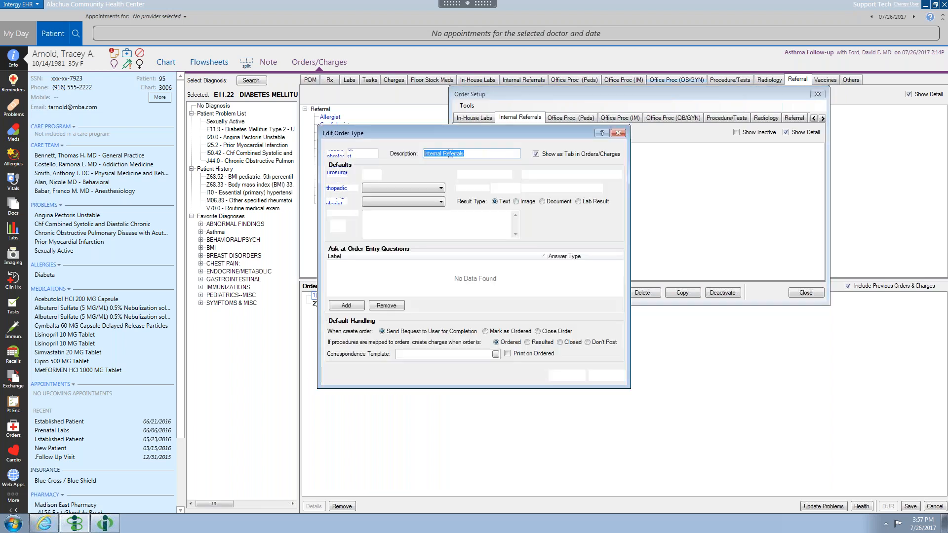
{"action": "left_click", "coordinate": [442, 155]}
{"action": "key", "text": "BackSpace"}
{"action": "key", "text": "BackSpace"}
{"action": "key", "text": "BackSpace"}
{"action": "key", "text": "BackSpace"}
{"action": "key", "text": "BackSpace"}
{"action": "key", "text": "BackSpace"}
{"action": "key", "text": "BackSpace"}
{"action": "key", "text": "BackSpace"}
{"action": "key", "text": "BackSpace"}
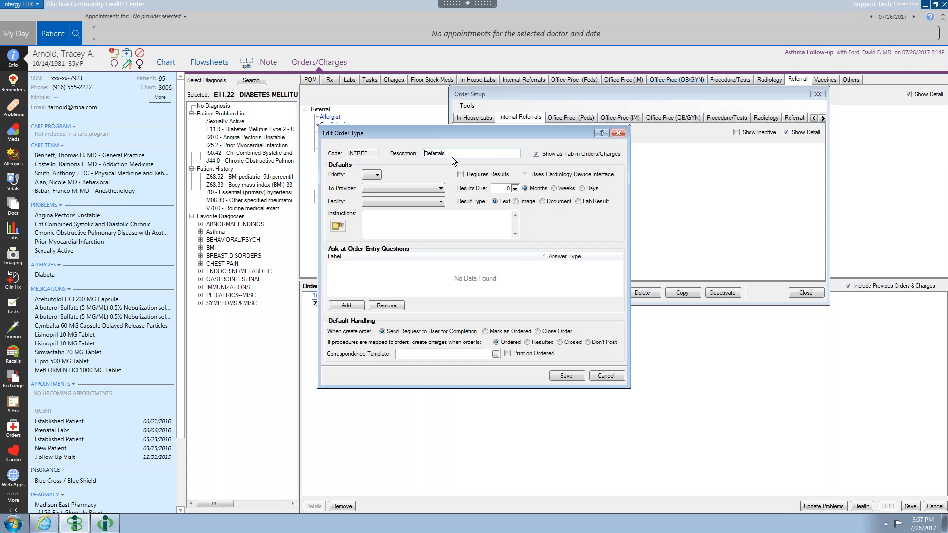
{"action": "type", "text": "Internal"}
{"action": "left_click", "coordinate": [567, 375]}
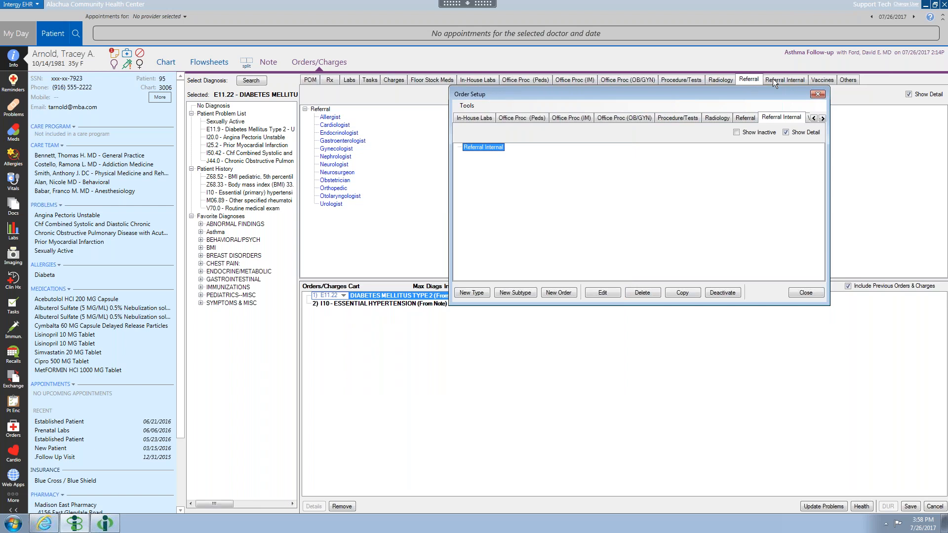
Step: Change the REF order type's description to Referral External and save it
{"action": "left_click", "coordinate": [744, 117]}
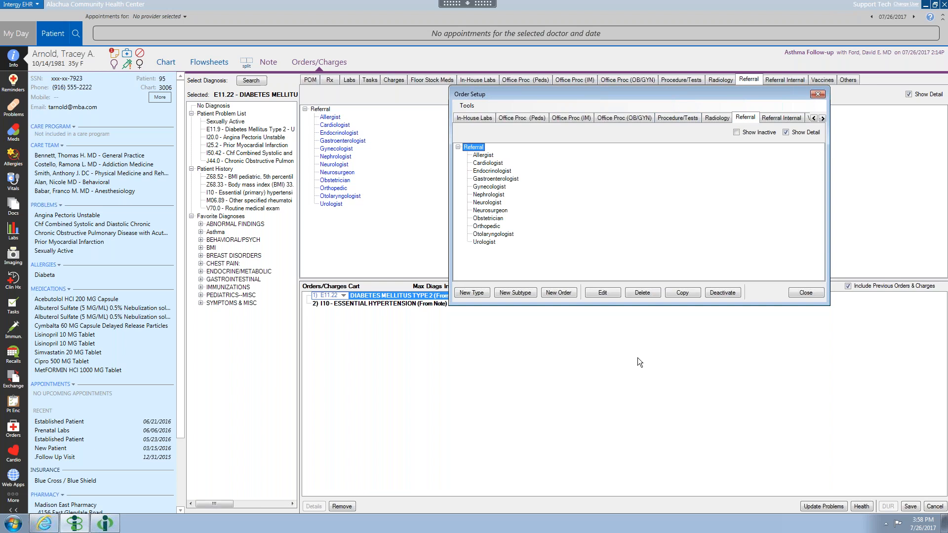
{"action": "left_click", "coordinate": [602, 292]}
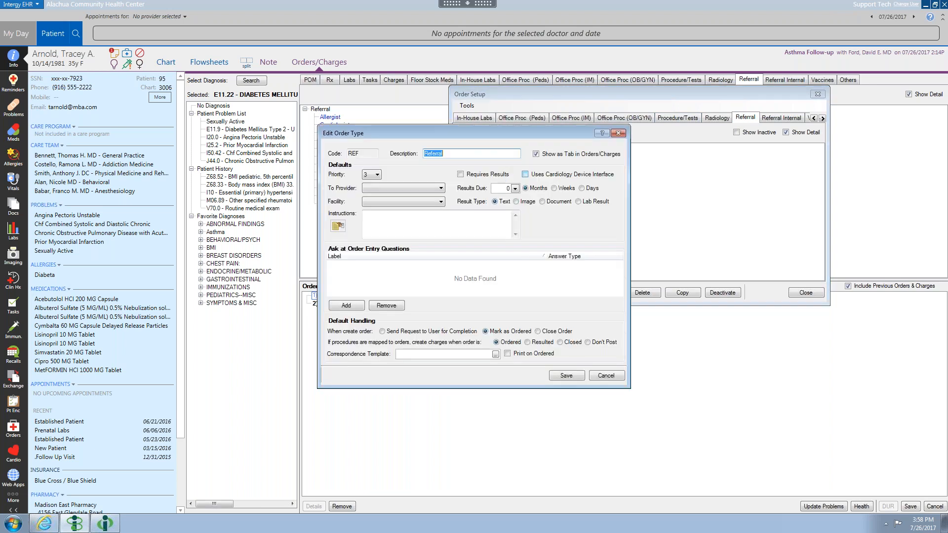
{"action": "left_click", "coordinate": [488, 153]}
{"action": "type", "text": "External"}
{"action": "left_click", "coordinate": [567, 375]}
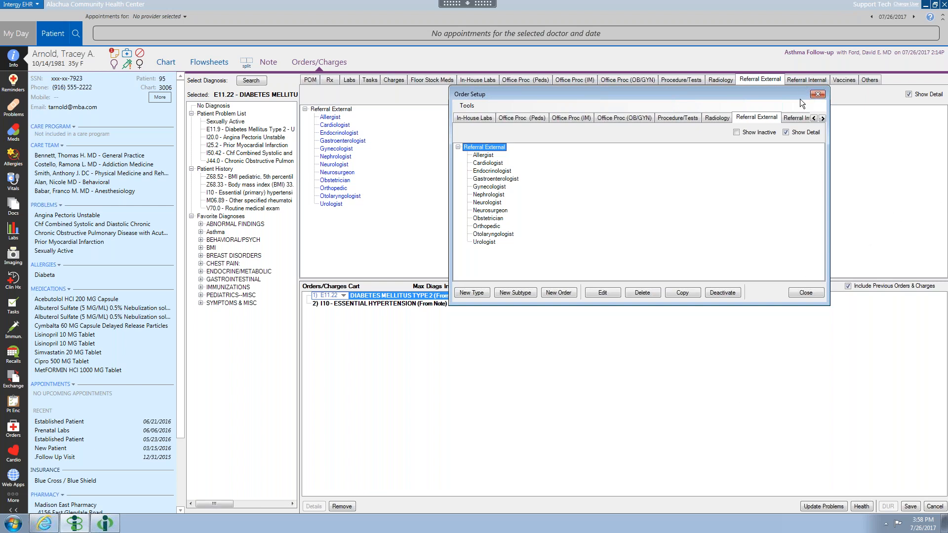
Step: Check which subtypes a new order under Referral Internal can use, and cancel the new order definition
{"action": "left_click", "coordinate": [787, 117]}
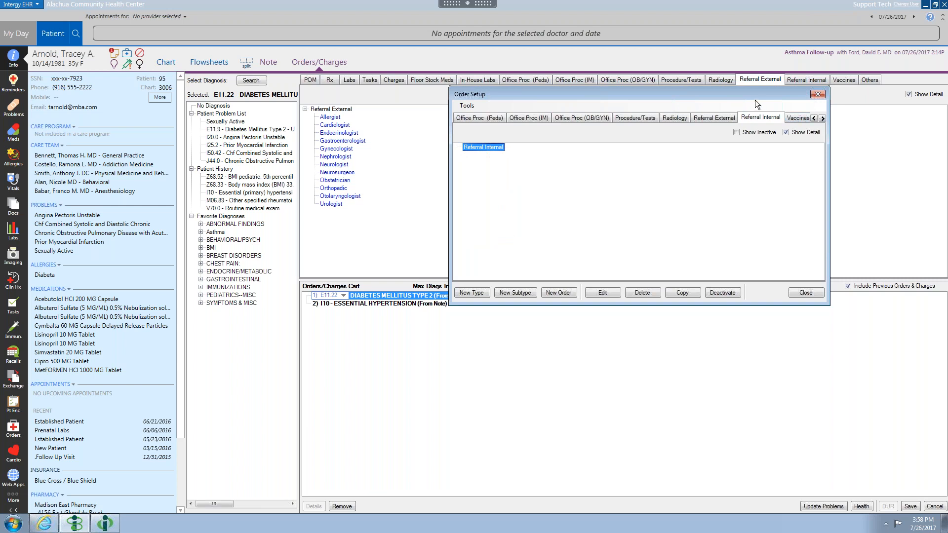
{"action": "left_click_drag", "start_coordinate": [739, 94], "coordinate": [669, 109]}
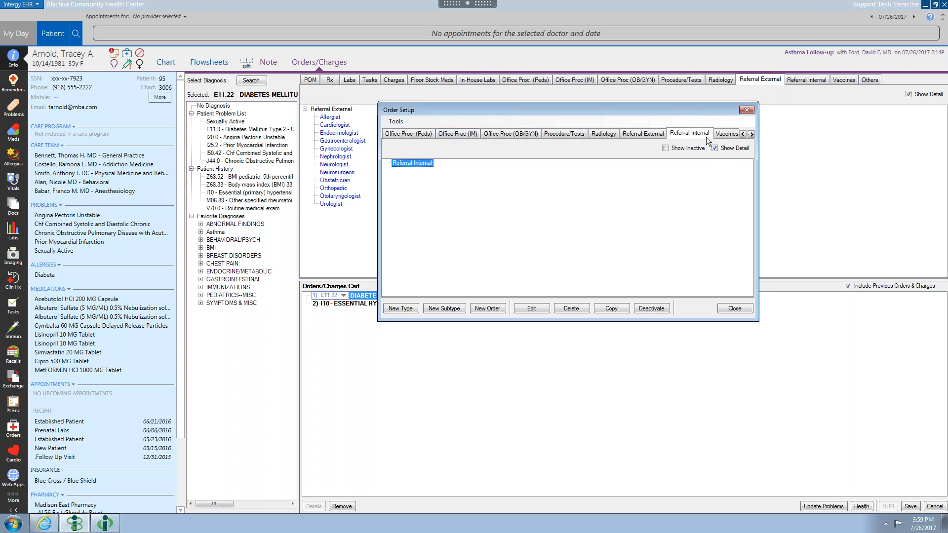
{"action": "left_click", "coordinate": [488, 309]}
{"action": "left_click", "coordinate": [470, 205]}
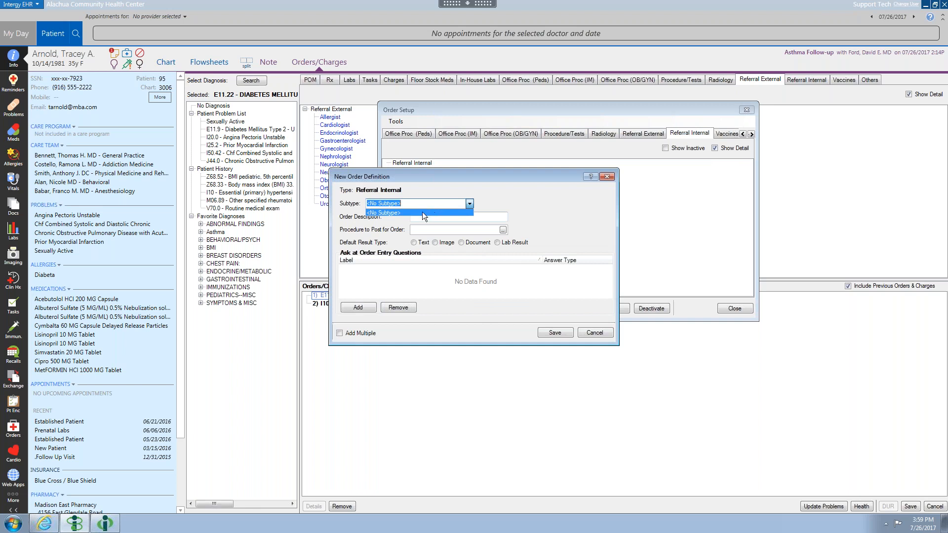
{"action": "left_click", "coordinate": [491, 202]}
{"action": "left_click", "coordinate": [595, 334]}
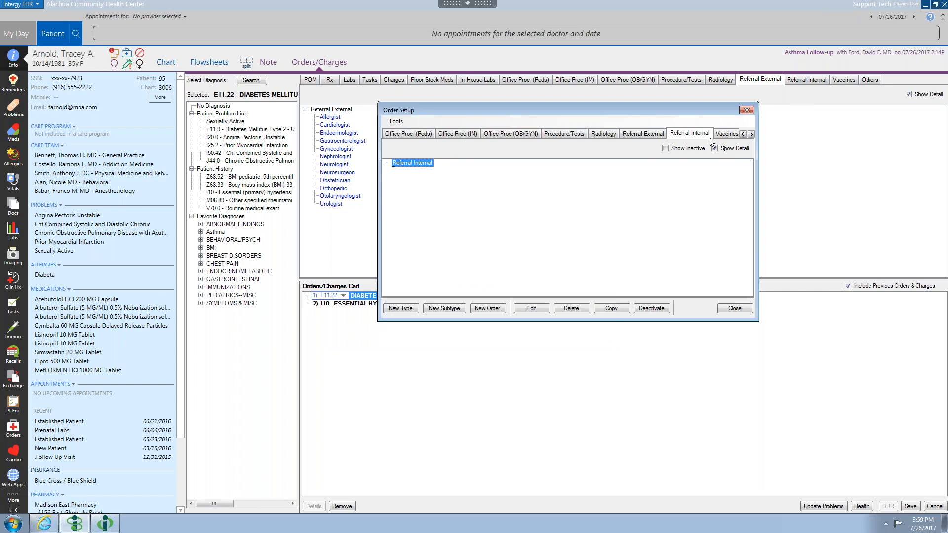
Step: Add a new order named Dermatology without a subtype under Referral Internal, save it, and close the order setup
{"action": "left_click", "coordinate": [492, 308]}
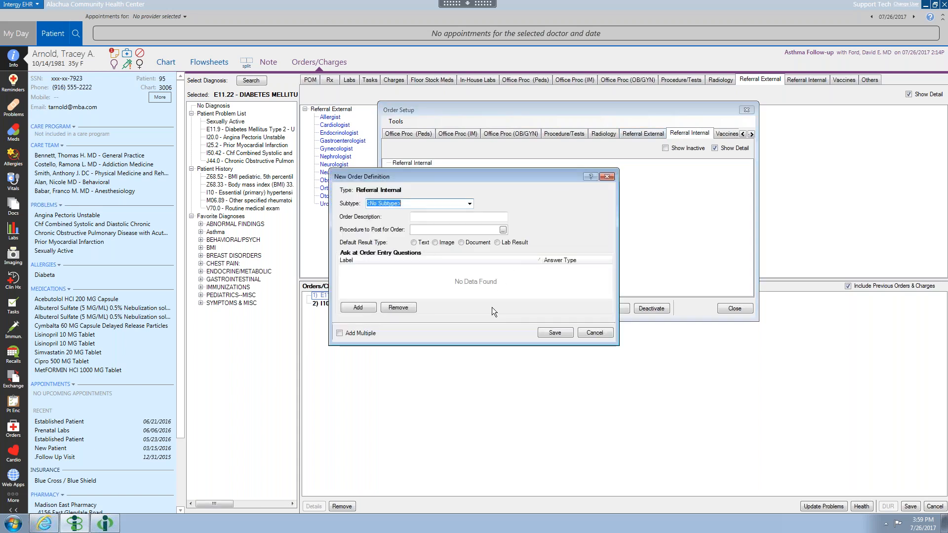
{"action": "left_click", "coordinate": [426, 217]}
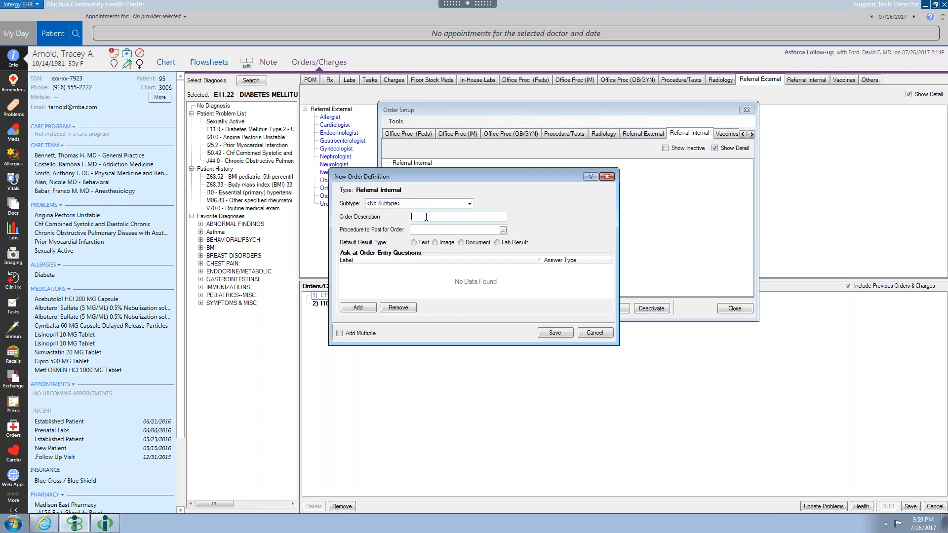
{"action": "type", "text": "Dermatology"}
{"action": "left_click", "coordinate": [551, 332]}
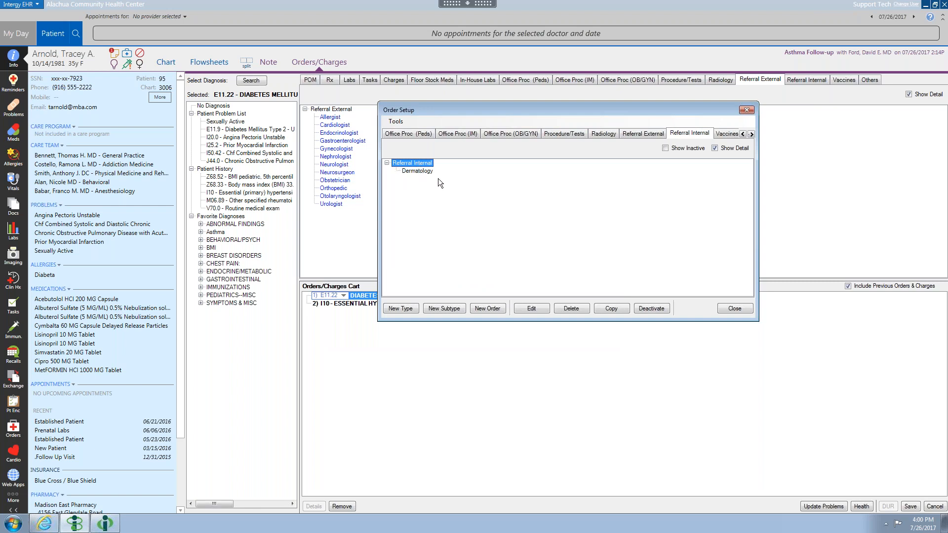
{"action": "left_click", "coordinate": [734, 309]}
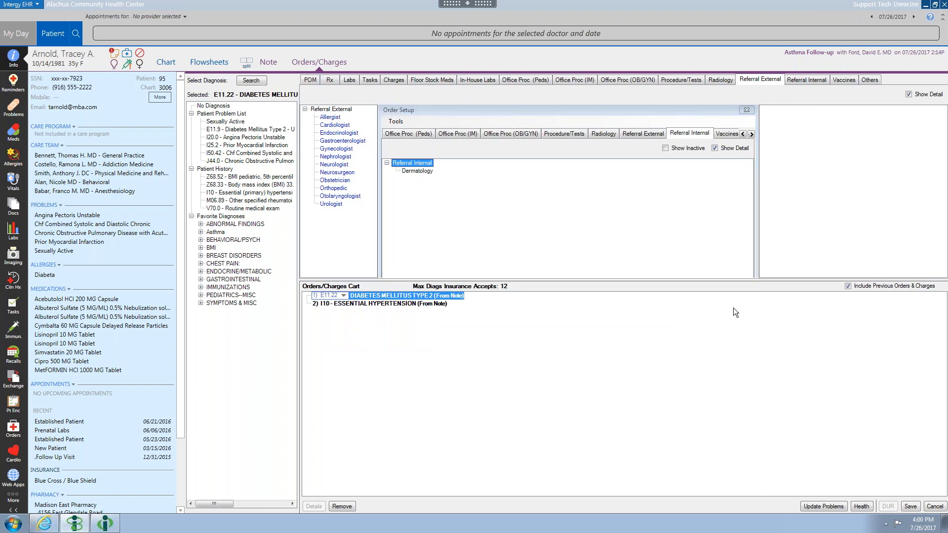
Step: Check the Dermatology order's group details in the patient's Referral Internal orders, and cancel the order
{"action": "left_click", "coordinate": [802, 79]}
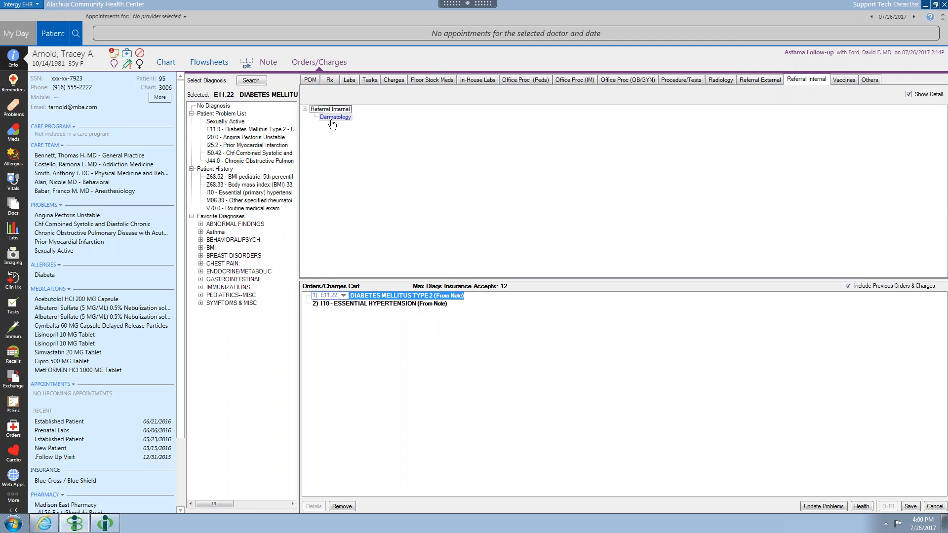
{"action": "double_click", "coordinate": [332, 117]}
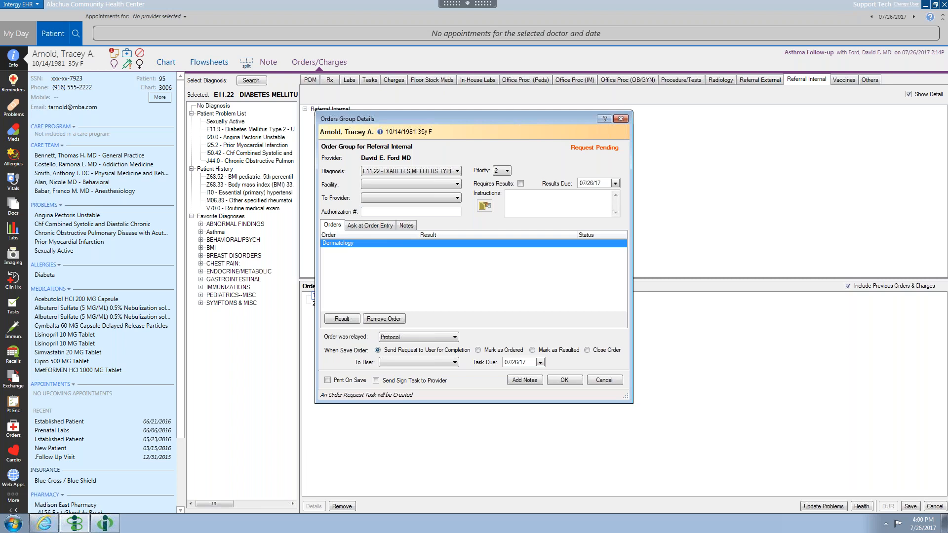
{"action": "left_click", "coordinate": [604, 380]}
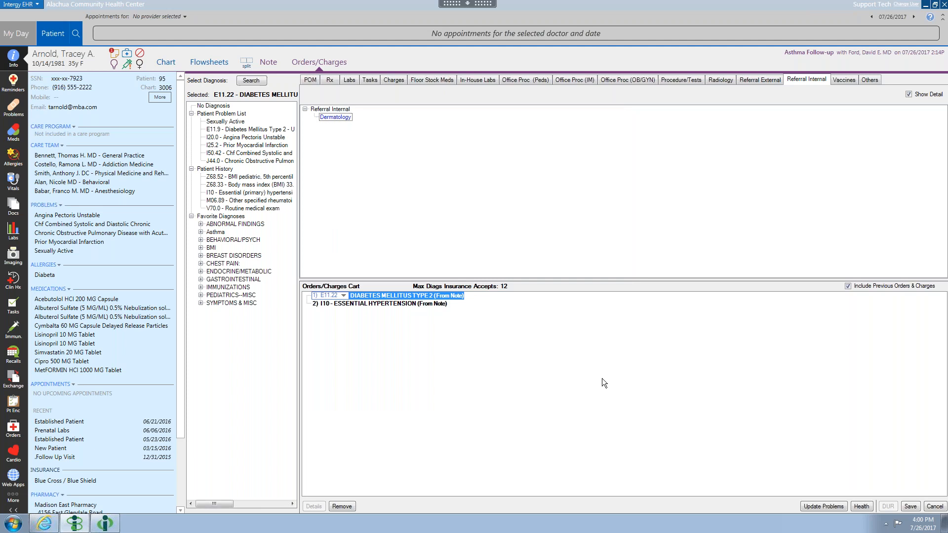
Step: Reopen the order setup and start a new order definition under the Referral Internal type
{"action": "left_click", "coordinate": [21, 6]}
{"action": "mouse_move", "coordinate": [43, 139]}
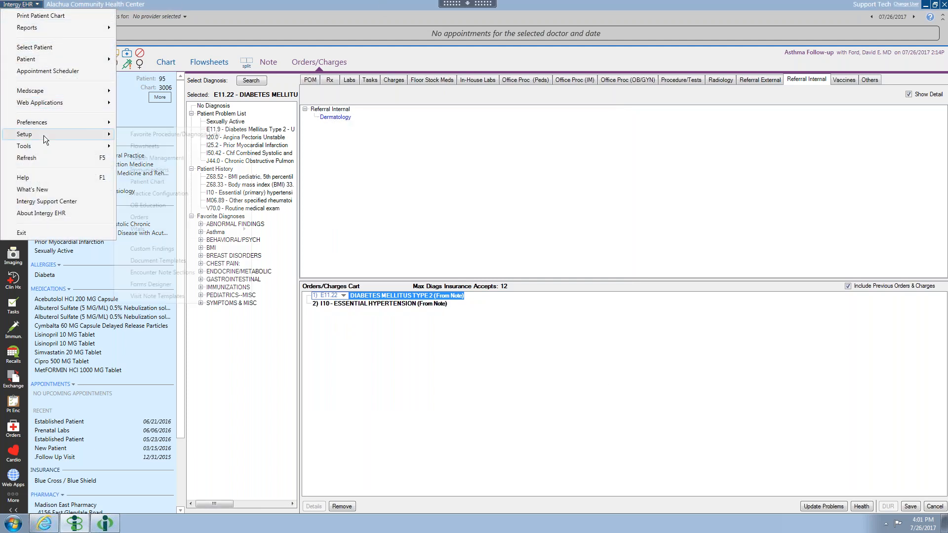
{"action": "left_click", "coordinate": [158, 216]}
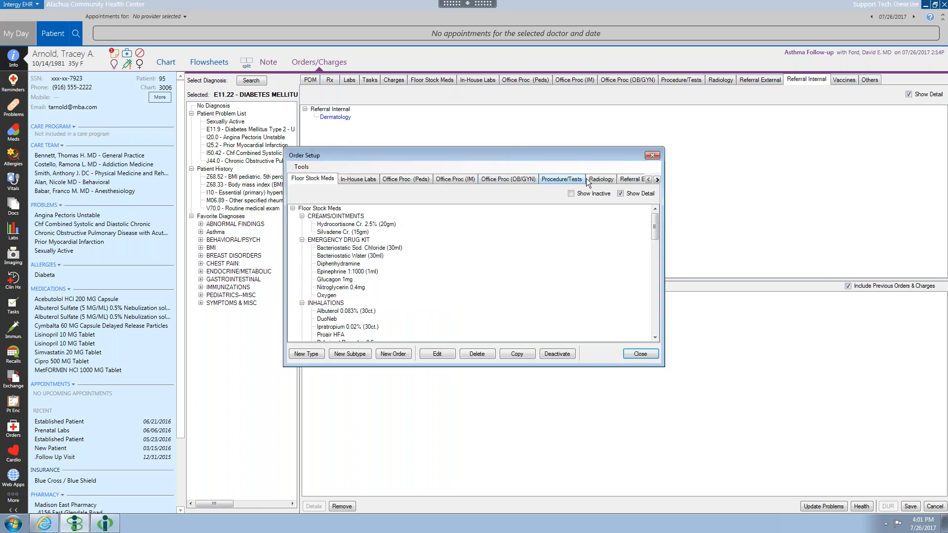
{"action": "left_click", "coordinate": [657, 179]}
{"action": "left_click", "coordinate": [658, 179]}
{"action": "left_click", "coordinate": [536, 180]}
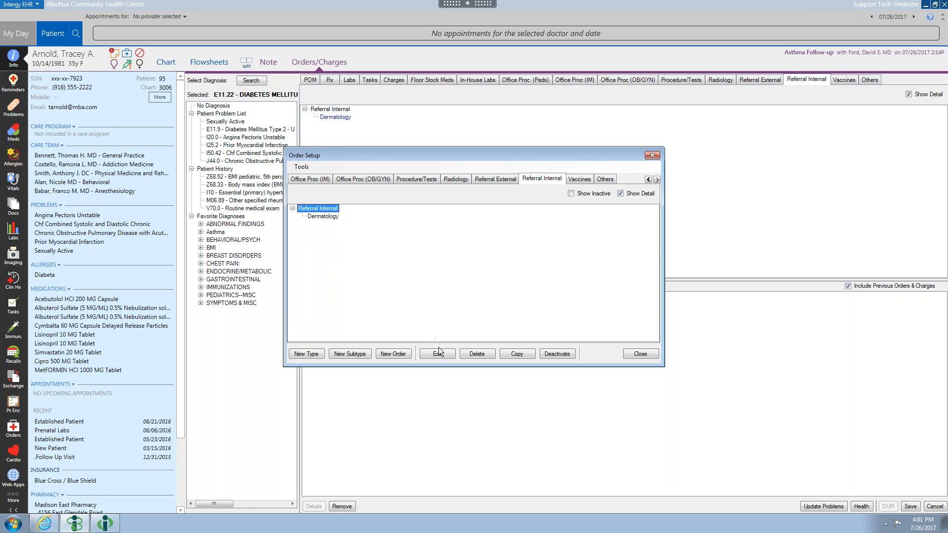
{"action": "left_click", "coordinate": [395, 353]}
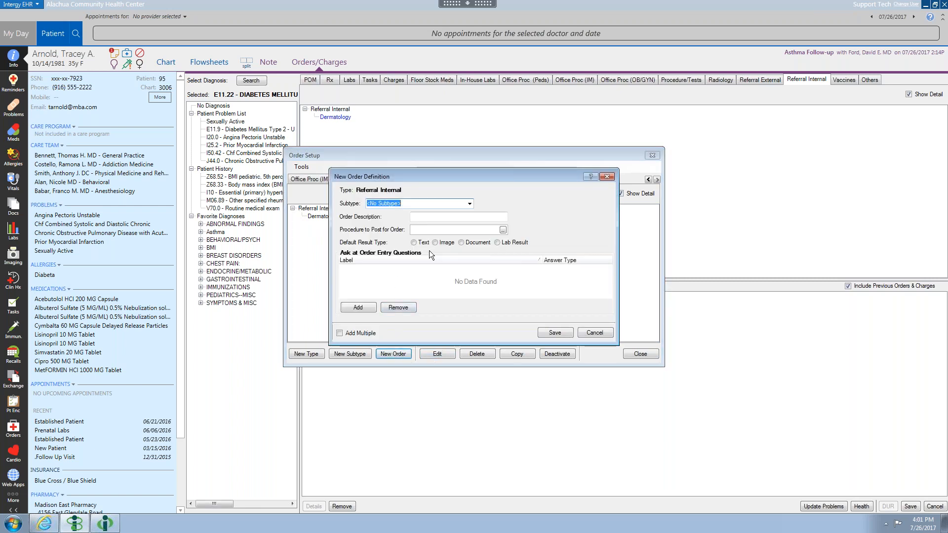
{"action": "left_click", "coordinate": [427, 217]}
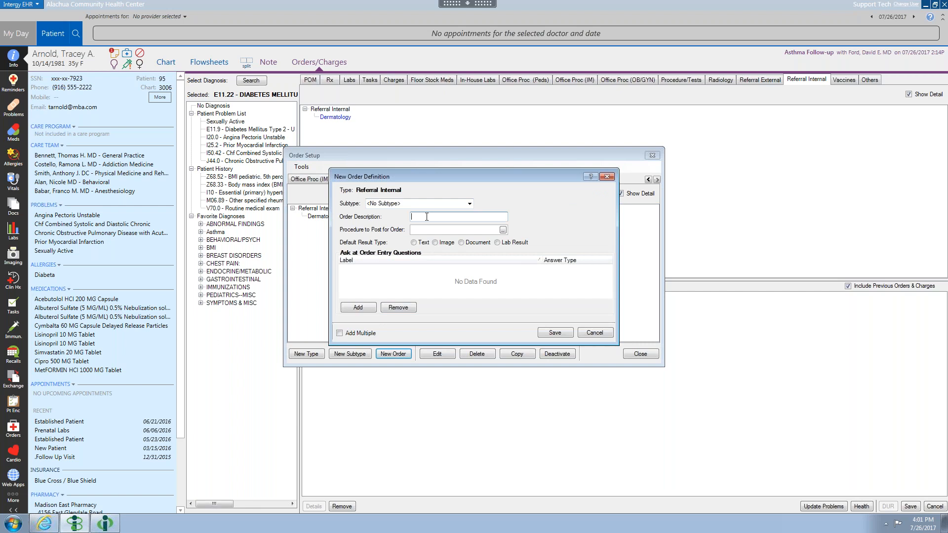
{"action": "type", "text": "Women's Dep"}
{"action": "key", "text": "BackSpace"}
{"action": "key", "text": "BackSpace"}
{"action": "key", "text": "BackSpace"}
{"action": "key", "text": "BackSpace"}
{"action": "key", "text": "BackSpace"}
{"action": "key", "text": "BackSpace"}
{"action": "key", "text": "BackSpace"}
{"action": "key", "text": "BackSpace"}
{"action": "key", "text": "BackSpace"}
{"action": "key", "text": "BackSpace"}
Step: Enter Gynecology as the new order's description and save the order
{"action": "type", "text": "Gynecology"}
{"action": "left_click", "coordinate": [556, 333]}
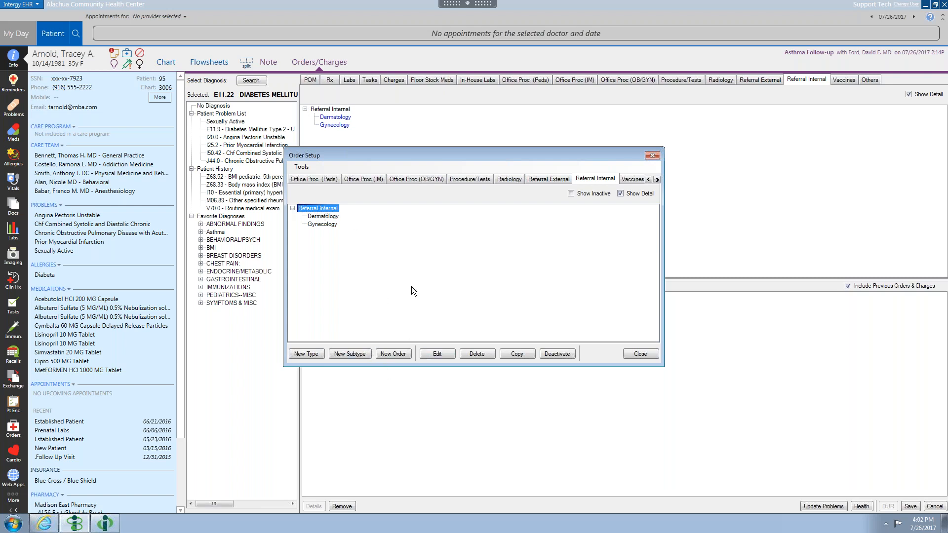
Step: Edit the Referral Internal order type, setting its default priority to 2 and making results required
{"action": "left_click", "coordinate": [438, 355]}
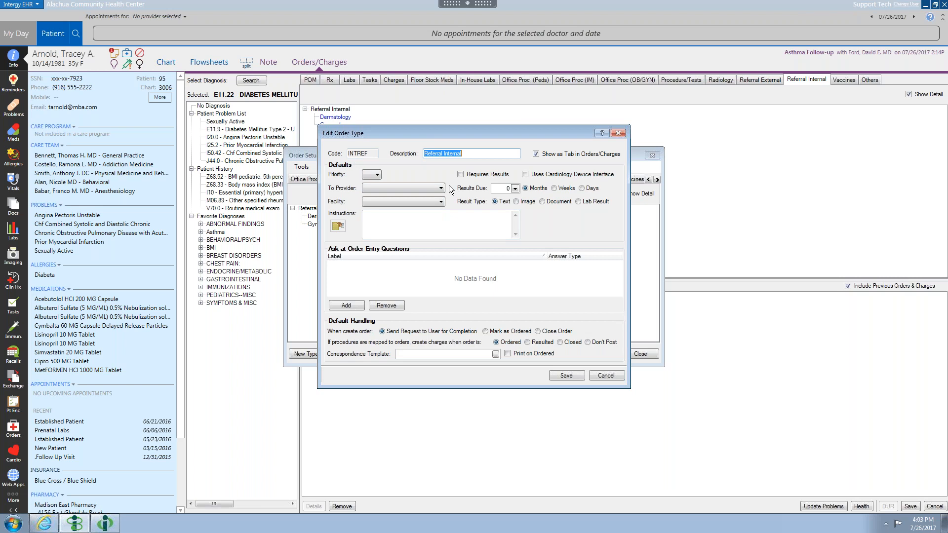
{"action": "left_click", "coordinate": [377, 176]}
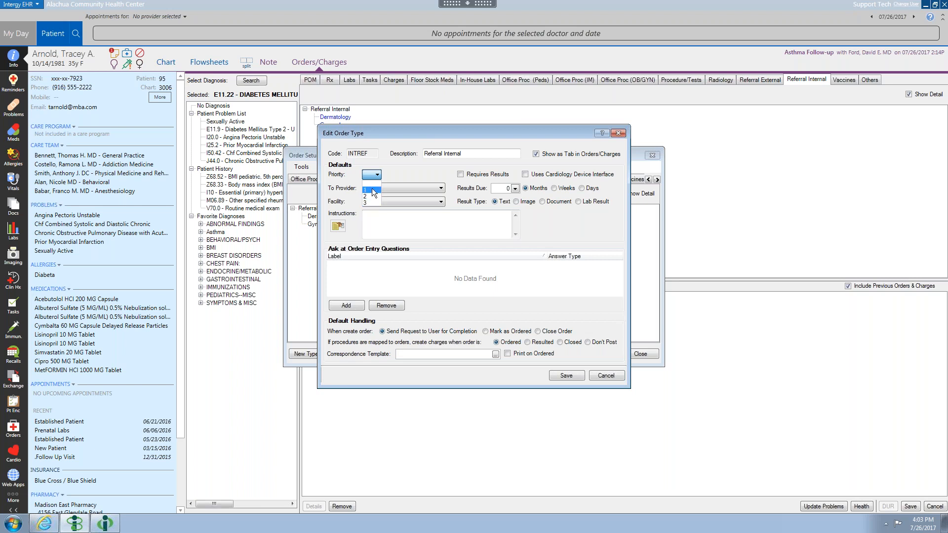
{"action": "key", "text": "Tab"}
{"action": "left_click", "coordinate": [380, 175]}
{"action": "left_click", "coordinate": [368, 174]}
{"action": "left_click", "coordinate": [461, 176]}
Step: Set the default results due period of the Referral Internal order type to 30 months
{"action": "left_click", "coordinate": [515, 189]}
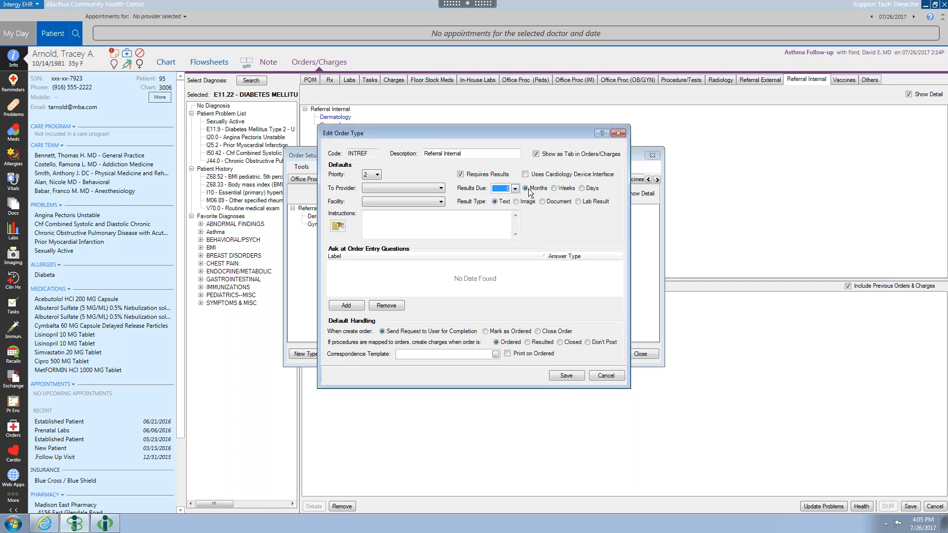
{"action": "left_click", "coordinate": [509, 224]}
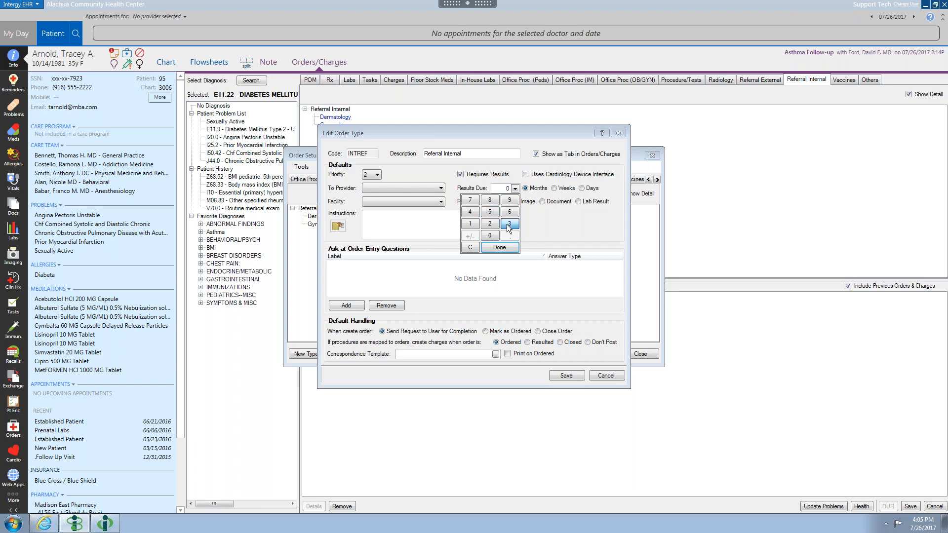
{"action": "left_click", "coordinate": [490, 237]}
{"action": "left_click", "coordinate": [508, 248]}
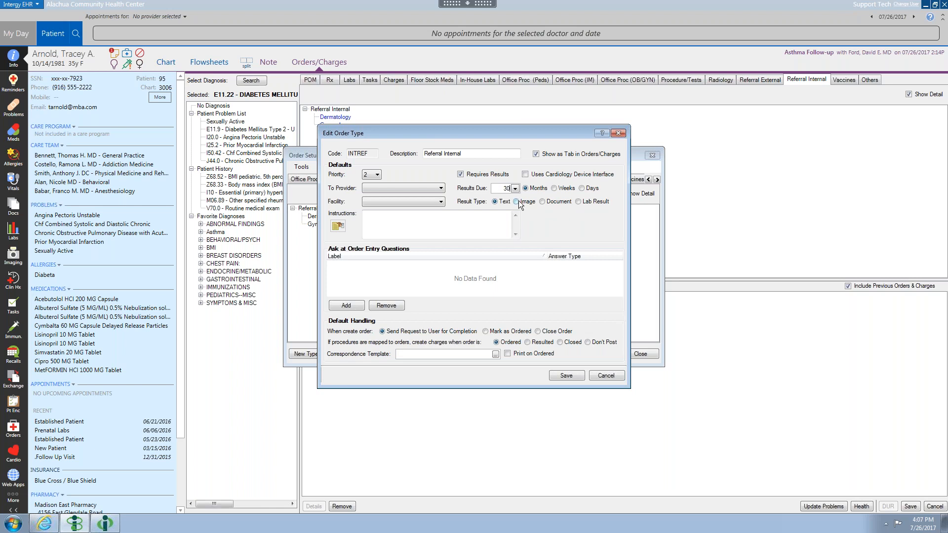
Step: Try the Document, Image and Lab Result default result types for Referral Internal, and cancel the order type edits
{"action": "left_click", "coordinate": [543, 202]}
{"action": "left_click", "coordinate": [578, 201]}
{"action": "left_click", "coordinate": [517, 203]}
{"action": "left_click", "coordinate": [542, 202]}
{"action": "left_click", "coordinate": [579, 202]}
{"action": "left_click_drag", "start_coordinate": [484, 132], "coordinate": [540, 141]}
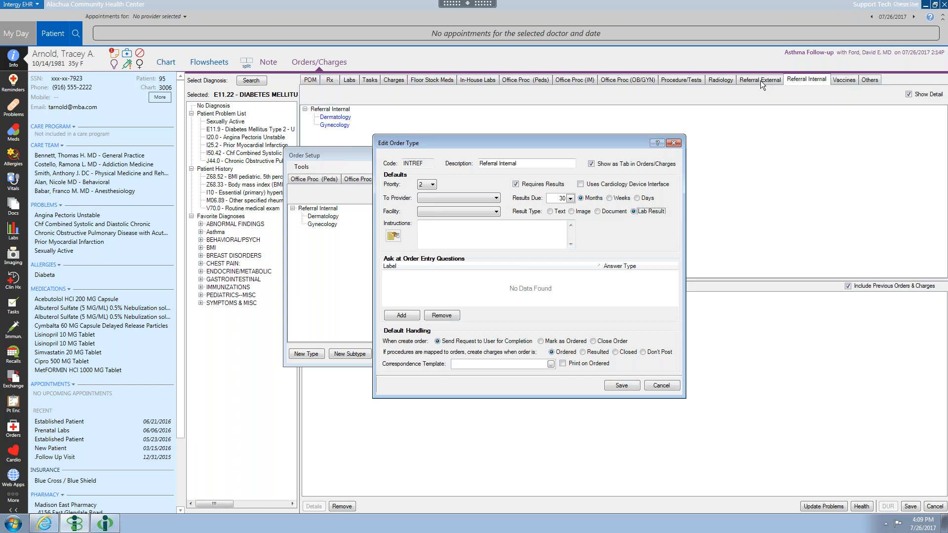
{"action": "left_click", "coordinate": [652, 387]}
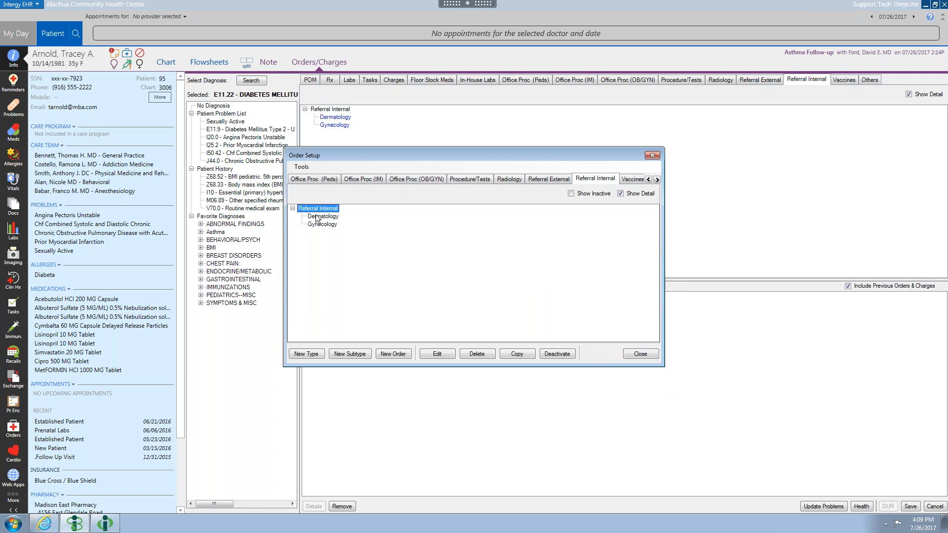
Step: Add a new subtype with code RAD and description Radiology under Referral Internal, and save it
{"action": "left_click", "coordinate": [361, 354]}
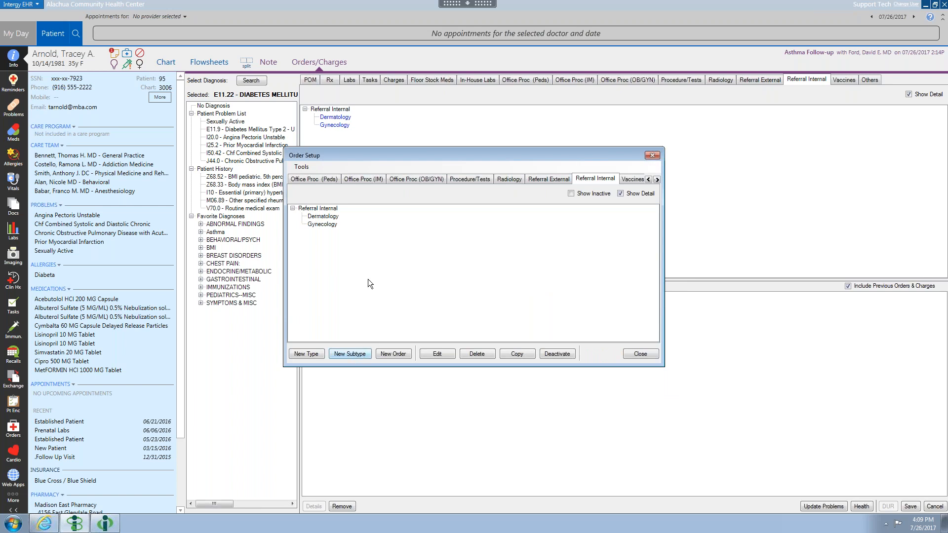
{"action": "type", "text": "RA"}
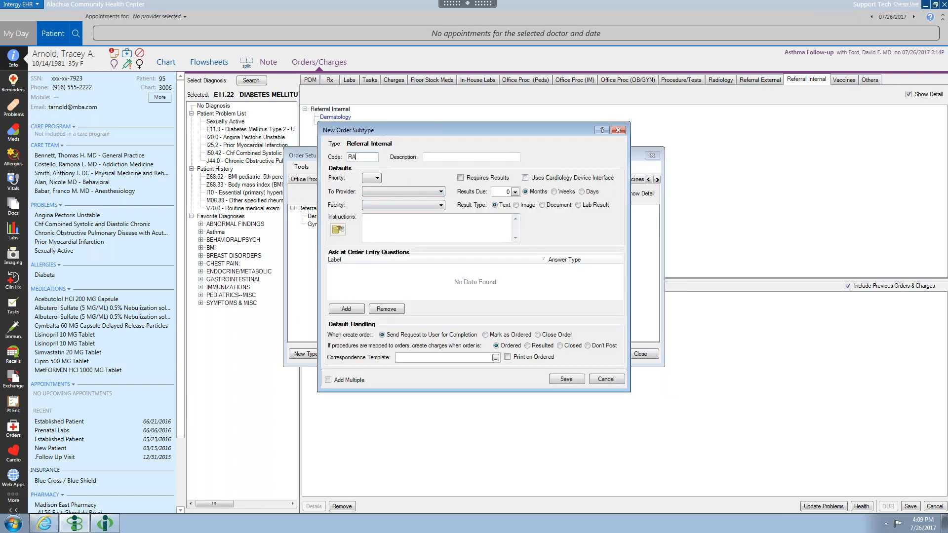
{"action": "type", "text": "D"}
{"action": "left_click", "coordinate": [447, 157]}
{"action": "type", "text": "Radiology"}
{"action": "left_click", "coordinate": [562, 378]}
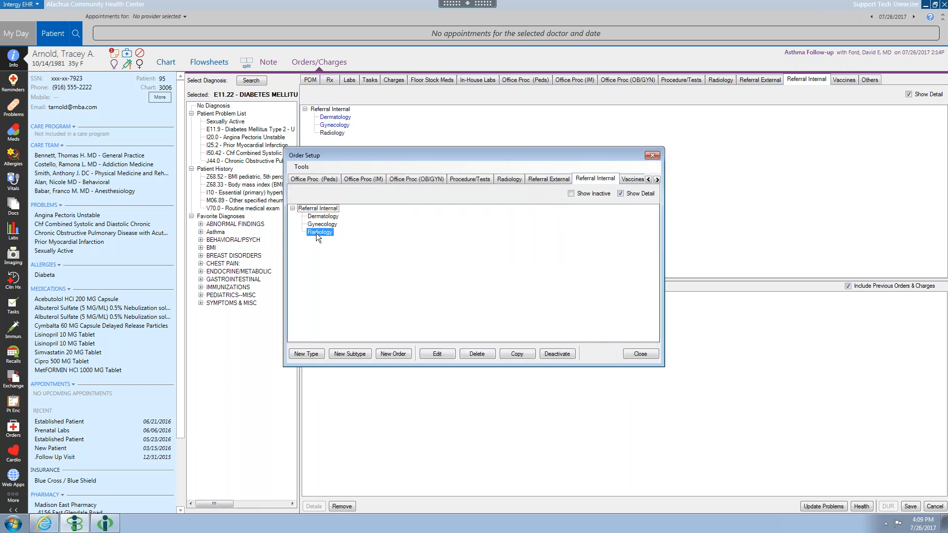
Step: Create a Chest X-ray order under the Radiology subtype of the Referral Internal order type
{"action": "left_click", "coordinate": [397, 355]}
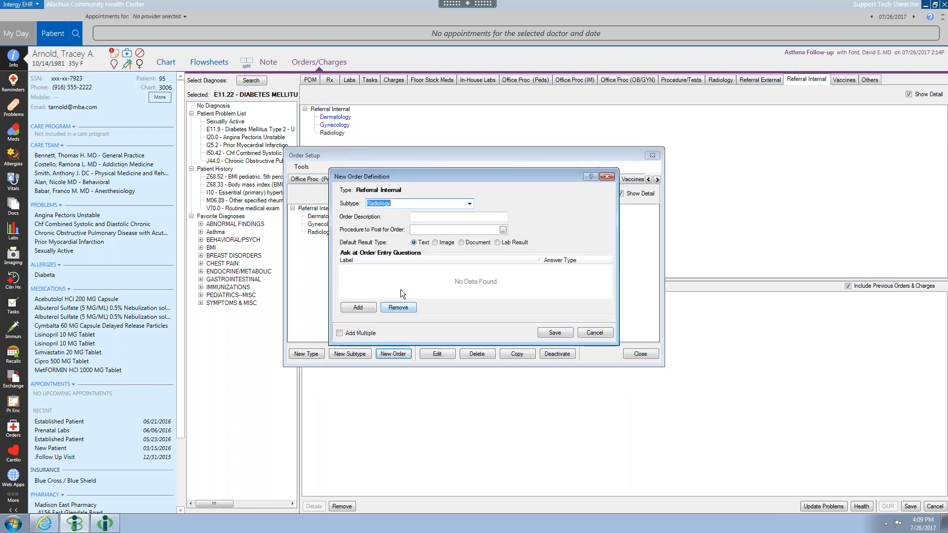
{"action": "key", "text": "Tab"}
{"action": "type", "text": "Chest X-ray"}
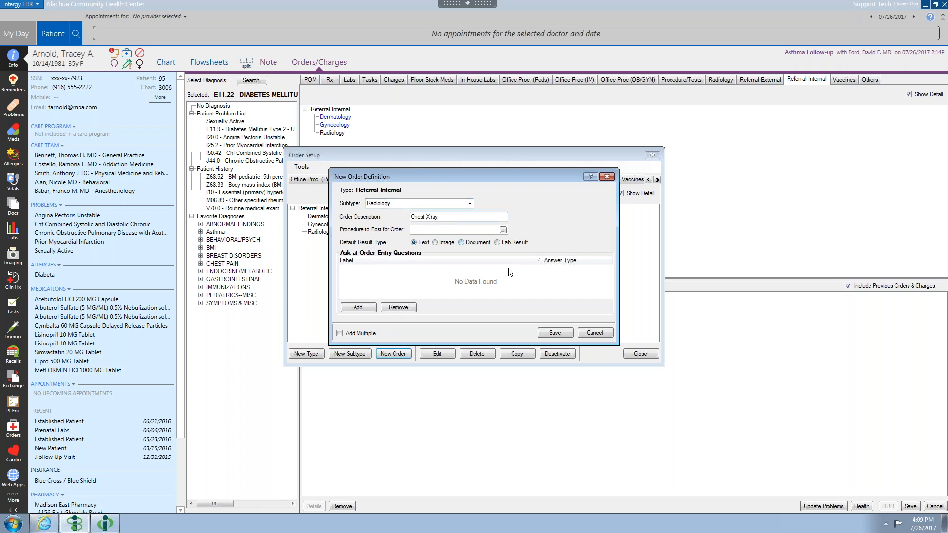
{"action": "left_click", "coordinate": [555, 333]}
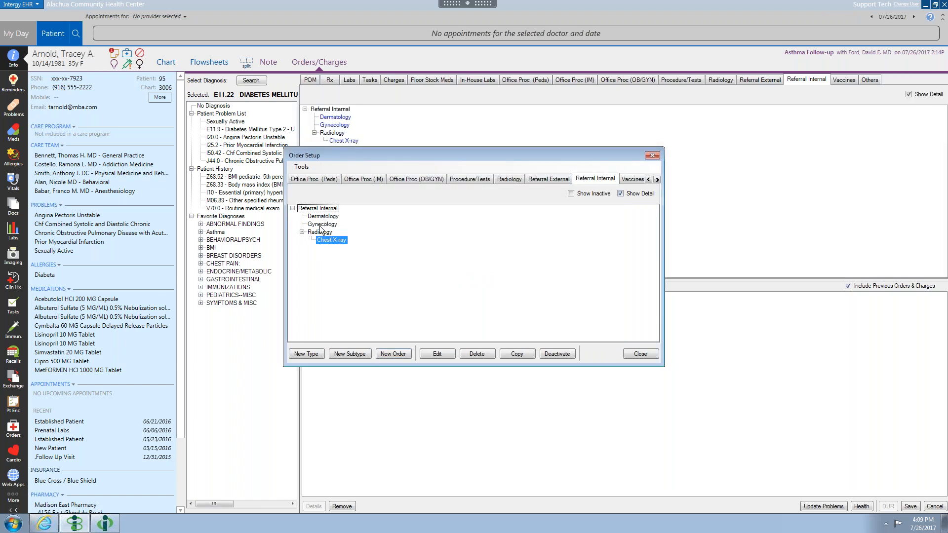
Step: Examine the edit settings of the Referral Internal type and its Radiology subtype, and compare them with the separate Radiology order type's list
{"action": "left_click", "coordinate": [315, 208]}
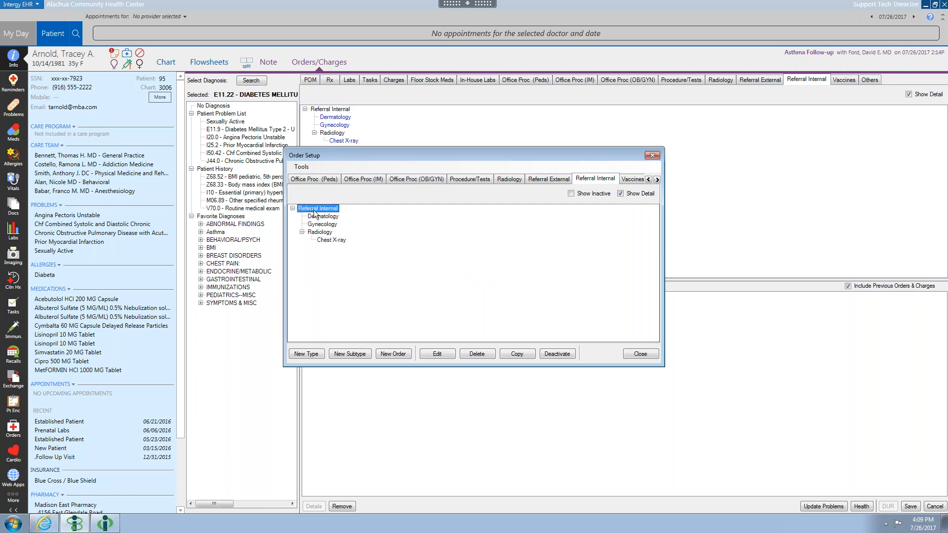
{"action": "left_click", "coordinate": [438, 354]}
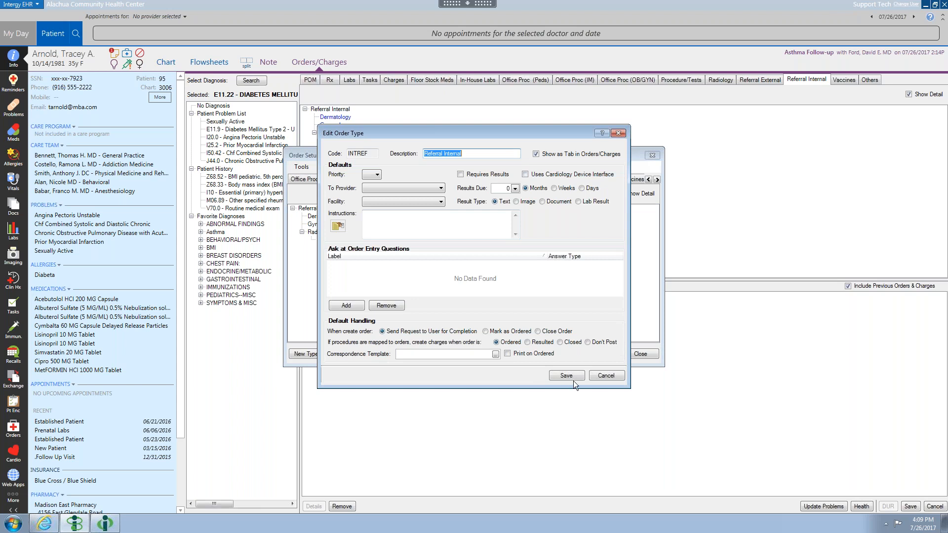
{"action": "left_click", "coordinate": [605, 375]}
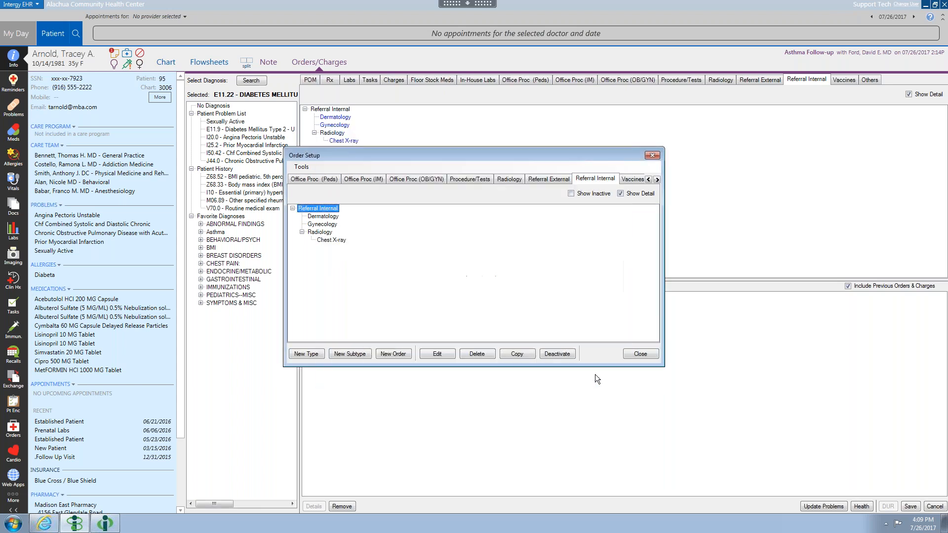
{"action": "left_click", "coordinate": [323, 232]}
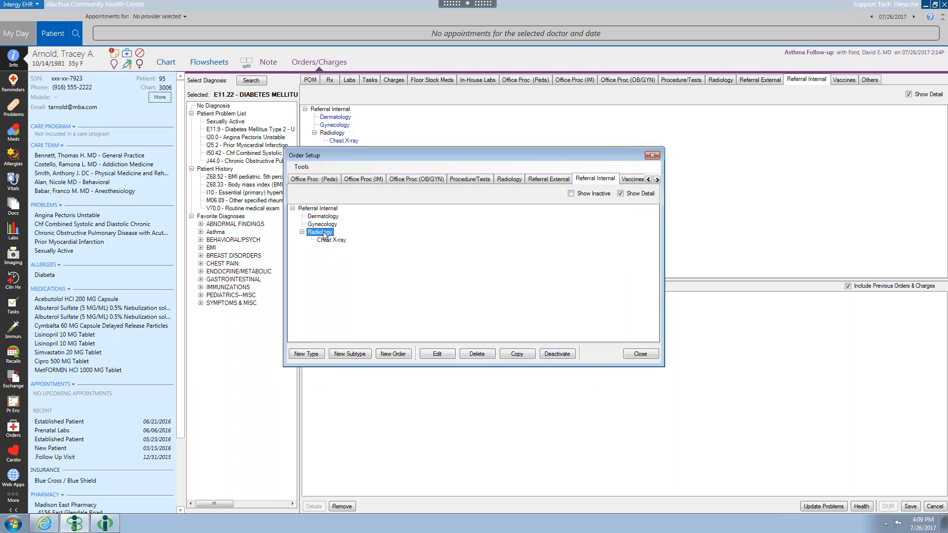
{"action": "left_click", "coordinate": [437, 354]}
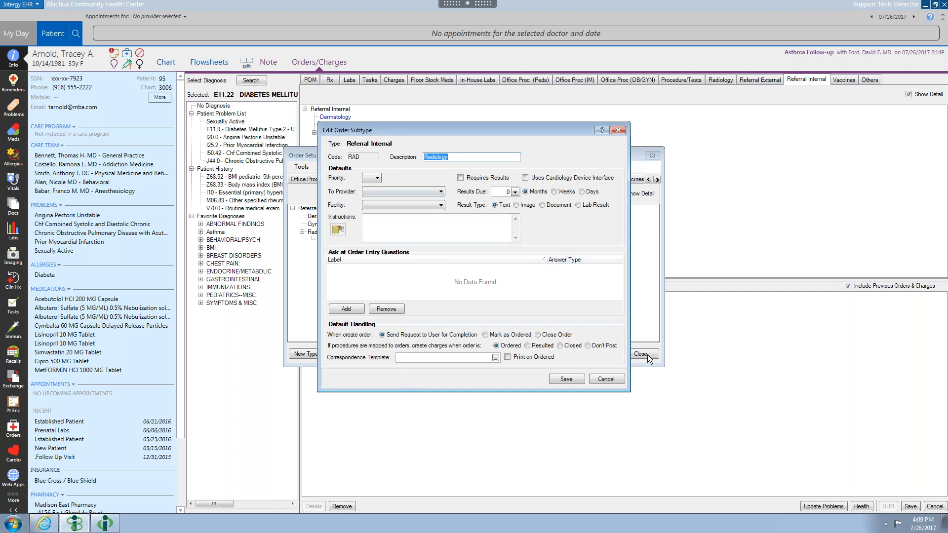
{"action": "left_click", "coordinate": [607, 379]}
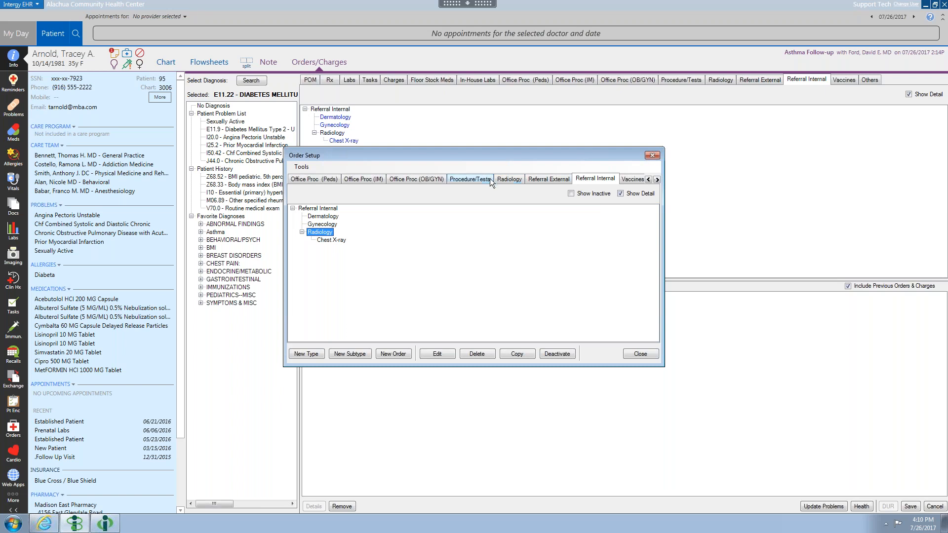
{"action": "left_click", "coordinate": [505, 179]}
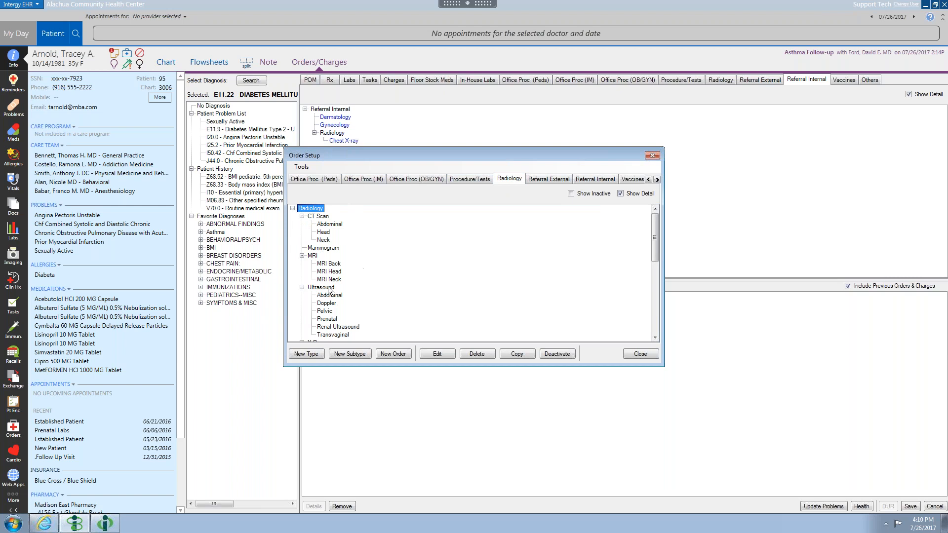
{"action": "left_click", "coordinate": [603, 178]}
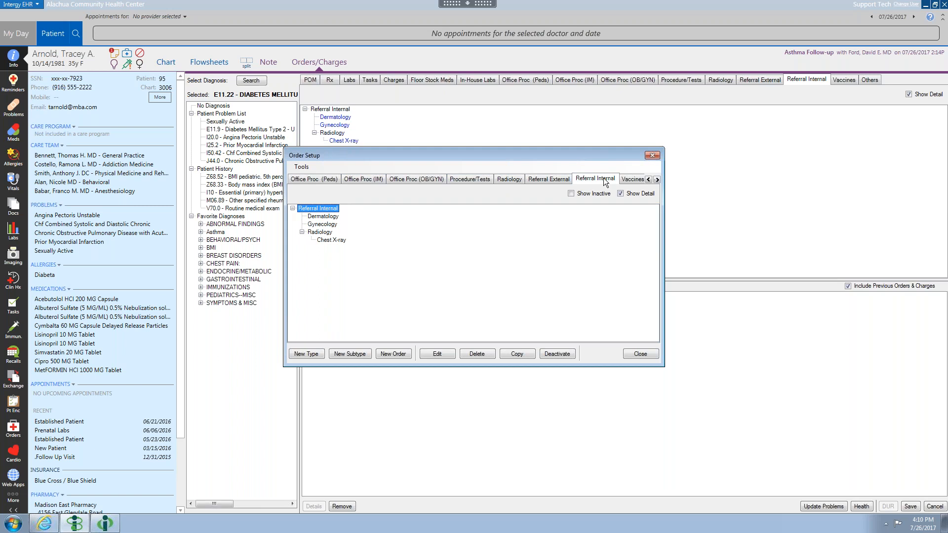
Step: Delete the Radiology subtype and its Chest X-ray order from the Referral Internal order type
{"action": "left_click", "coordinate": [321, 233]}
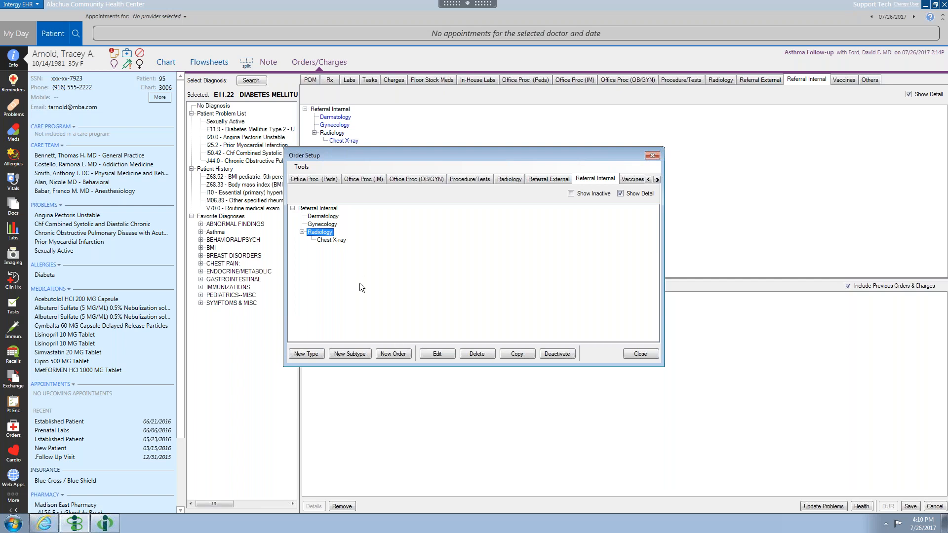
{"action": "left_click", "coordinate": [478, 354]}
{"action": "left_click", "coordinate": [494, 296]}
{"action": "left_click", "coordinate": [327, 232]}
{"action": "left_click", "coordinate": [472, 355]}
{"action": "left_click", "coordinate": [491, 297]}
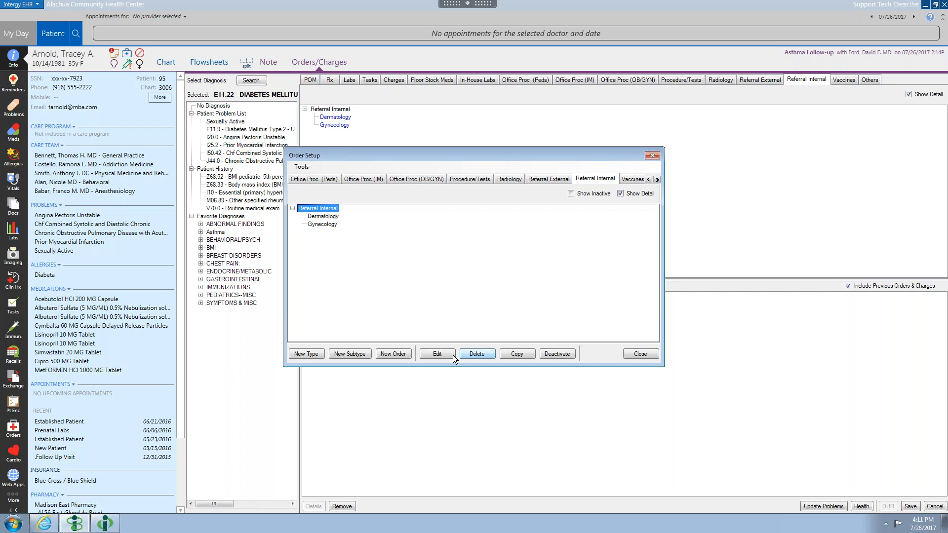
Step: Add the order entry questions "Are you pregnant" and "Do you have any metal in your body" to the Referral Internal type
{"action": "left_click", "coordinate": [436, 354]}
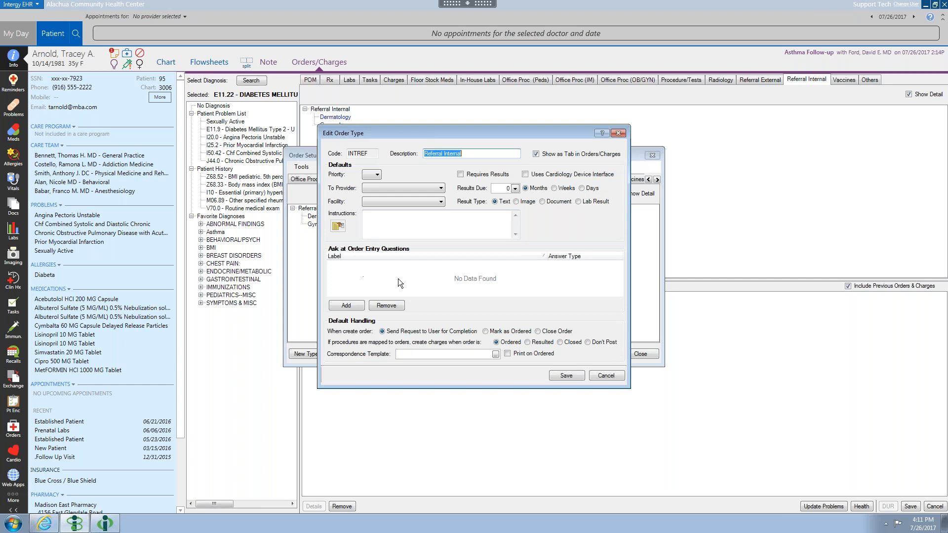
{"action": "left_click", "coordinate": [346, 305]}
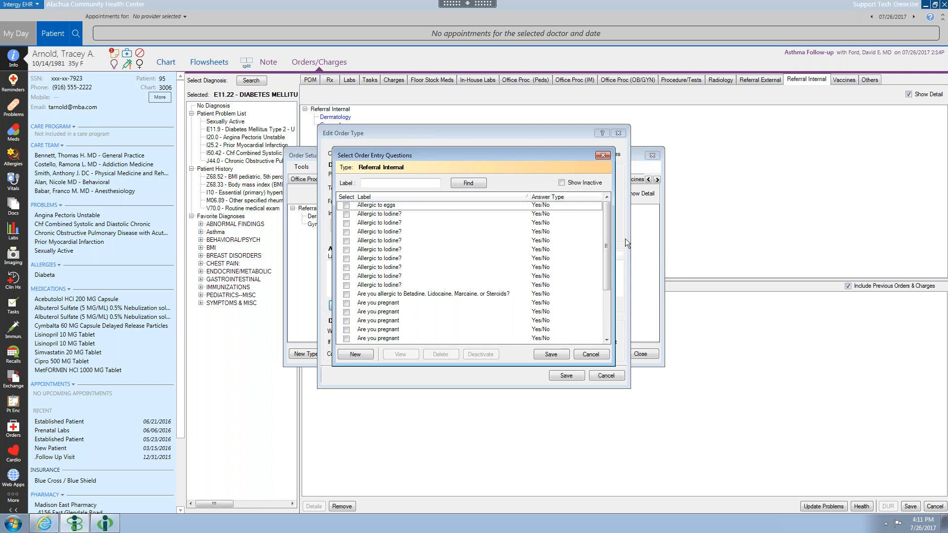
{"action": "left_click_drag", "start_coordinate": [609, 226], "coordinate": [608, 297]}
{"action": "left_click_drag", "start_coordinate": [608, 243], "coordinate": [609, 198]}
{"action": "left_click", "coordinate": [607, 339]}
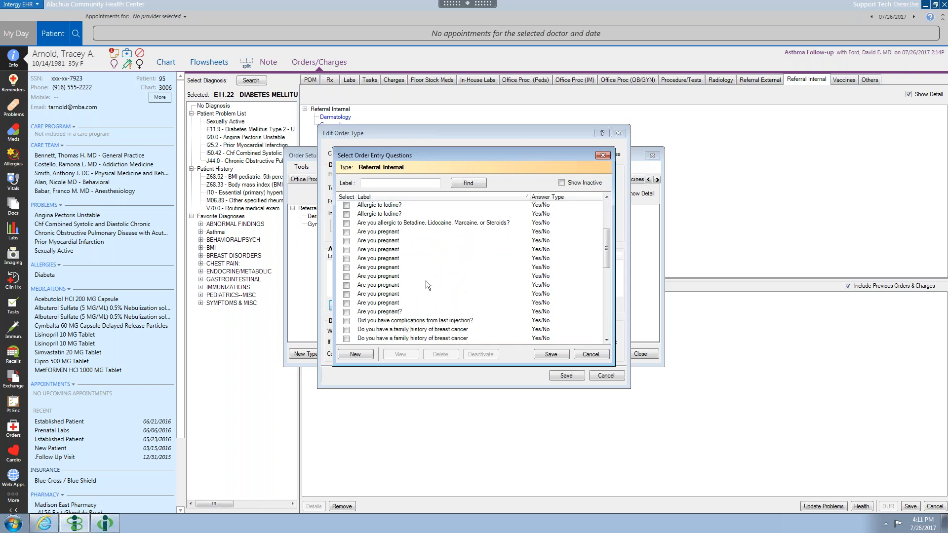
{"action": "left_click", "coordinate": [607, 339]}
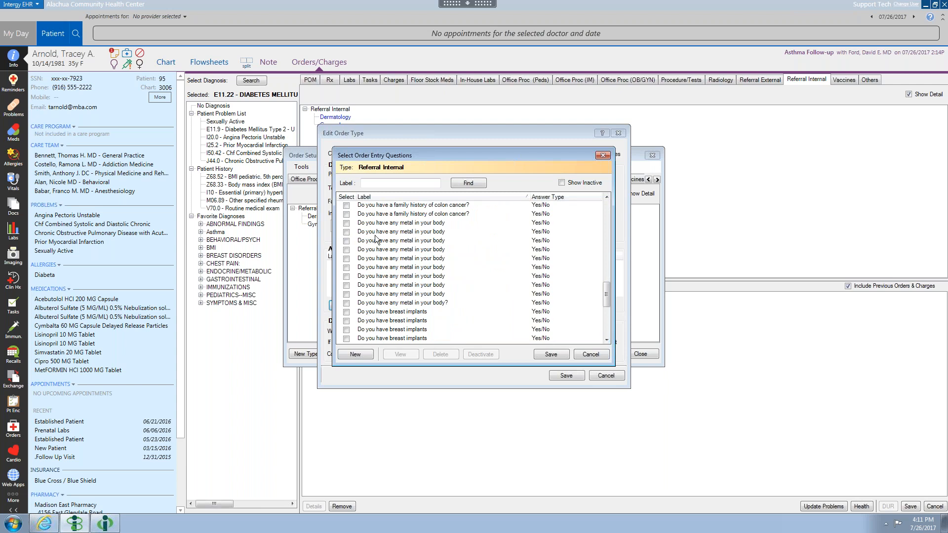
{"action": "left_click", "coordinate": [346, 223]}
{"action": "left_click", "coordinate": [551, 354]}
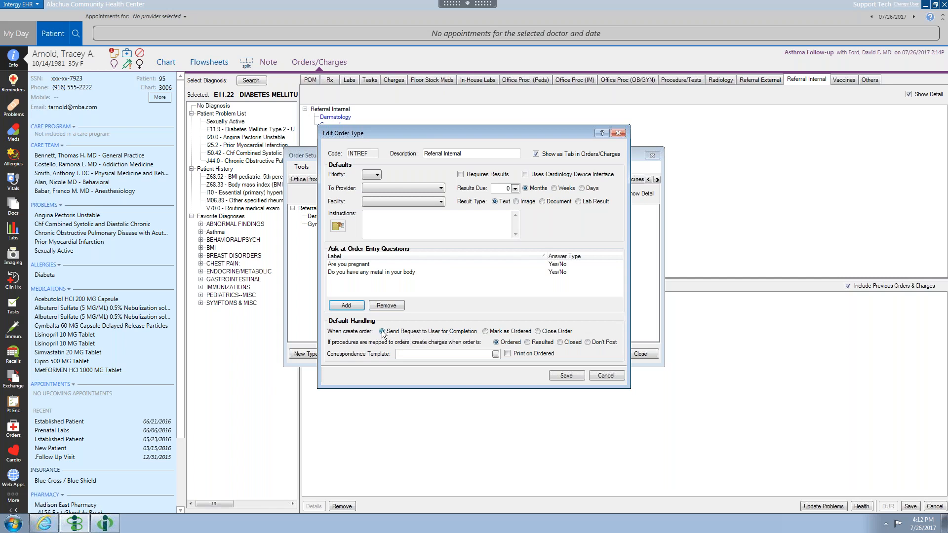
Step: Keep Send Request to User for Completion, assign the correspondence template "Template" with Print on Ordered, and save the Referral Internal type, closing the order setup
{"action": "left_click", "coordinate": [485, 331]}
{"action": "left_click", "coordinate": [538, 331]}
{"action": "left_click", "coordinate": [383, 331]}
{"action": "left_click", "coordinate": [495, 354]}
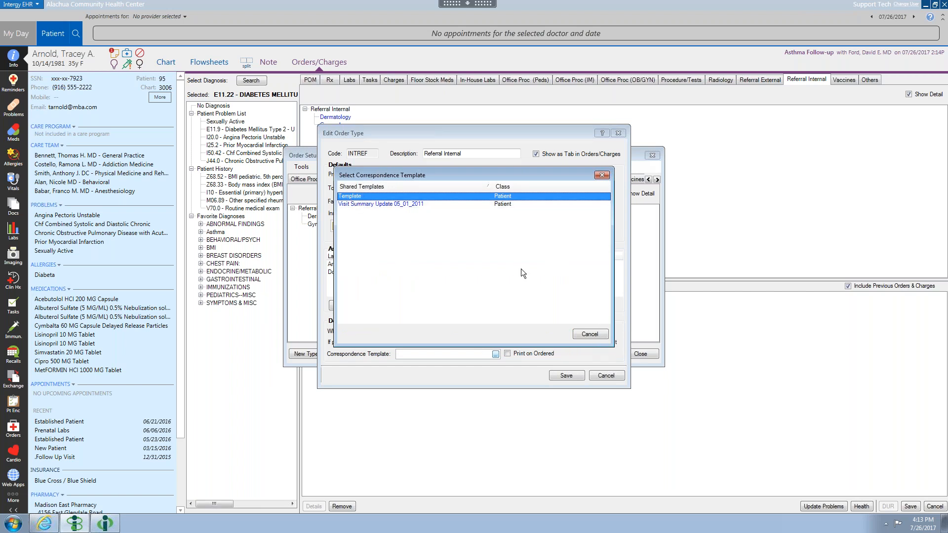
{"action": "double_click", "coordinate": [349, 197]}
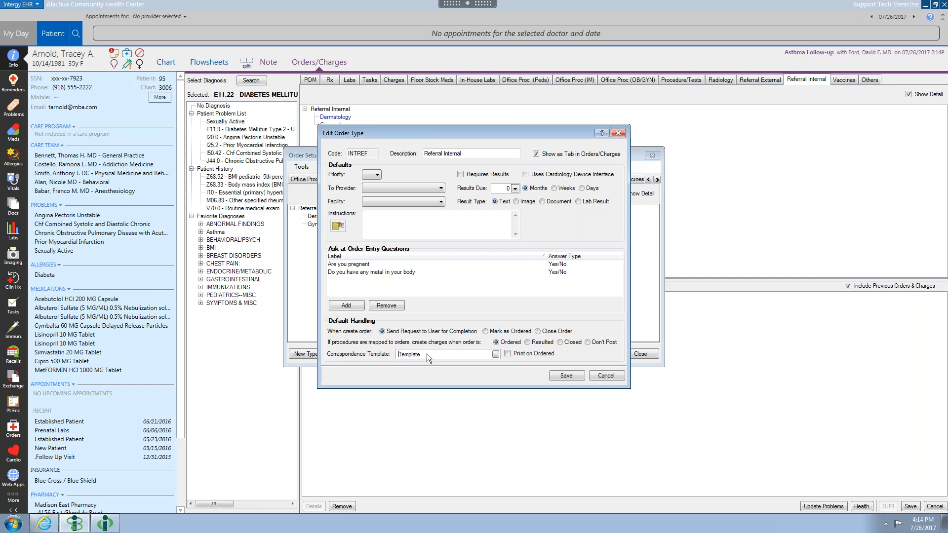
{"action": "left_click", "coordinate": [508, 353]}
{"action": "left_click", "coordinate": [557, 375]}
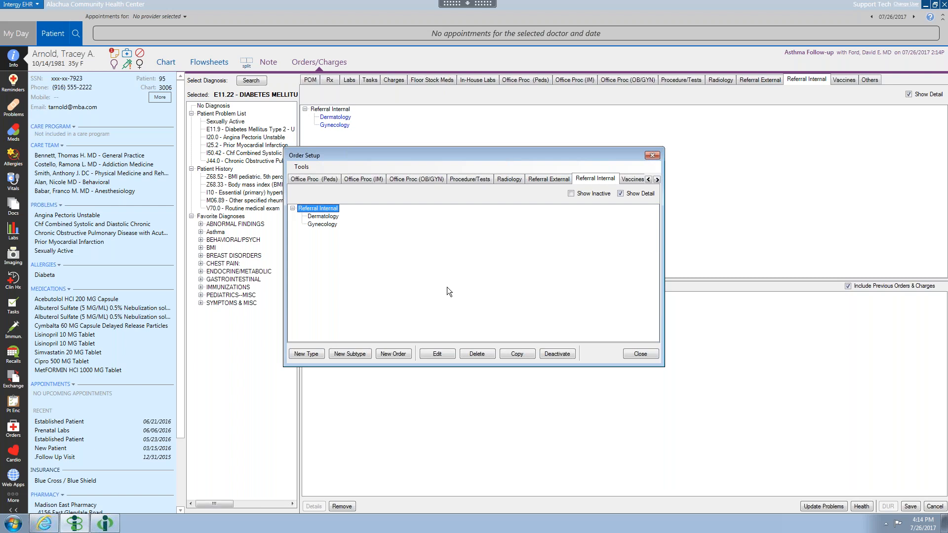
{"action": "left_click", "coordinate": [640, 354]}
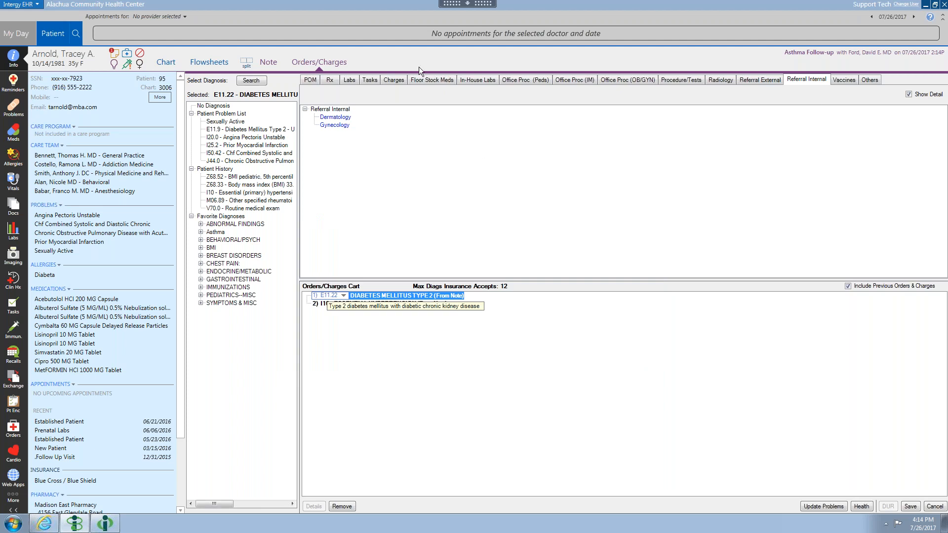
Step: Start a Dermatology internal referral for the E11.22 diagnosis, set it to Mark as Ordered, and try to save it
{"action": "left_click", "coordinate": [343, 121]}
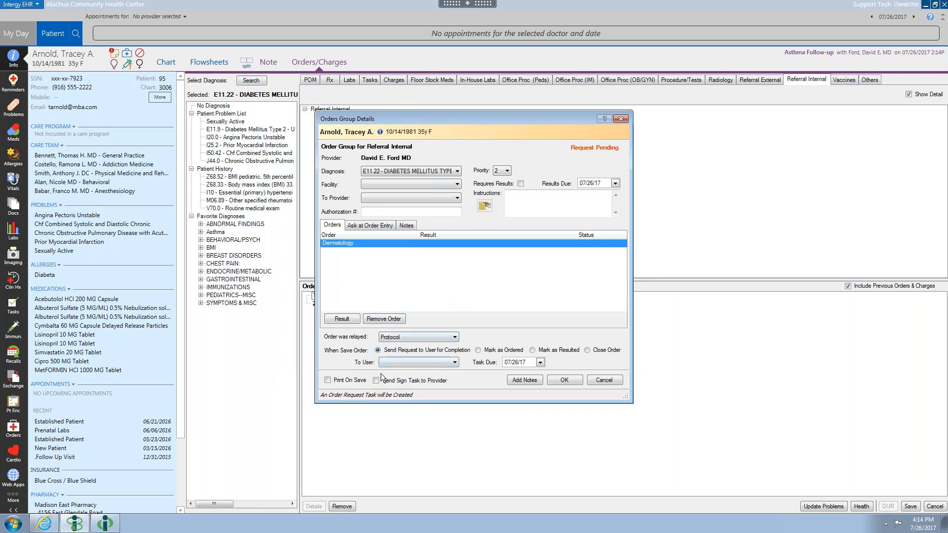
{"action": "left_click", "coordinate": [478, 350]}
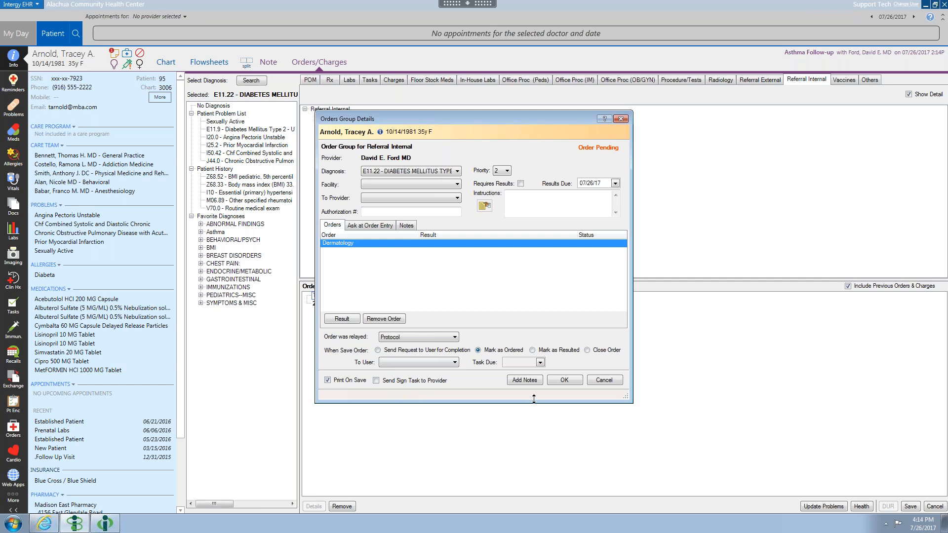
{"action": "left_click", "coordinate": [565, 380]}
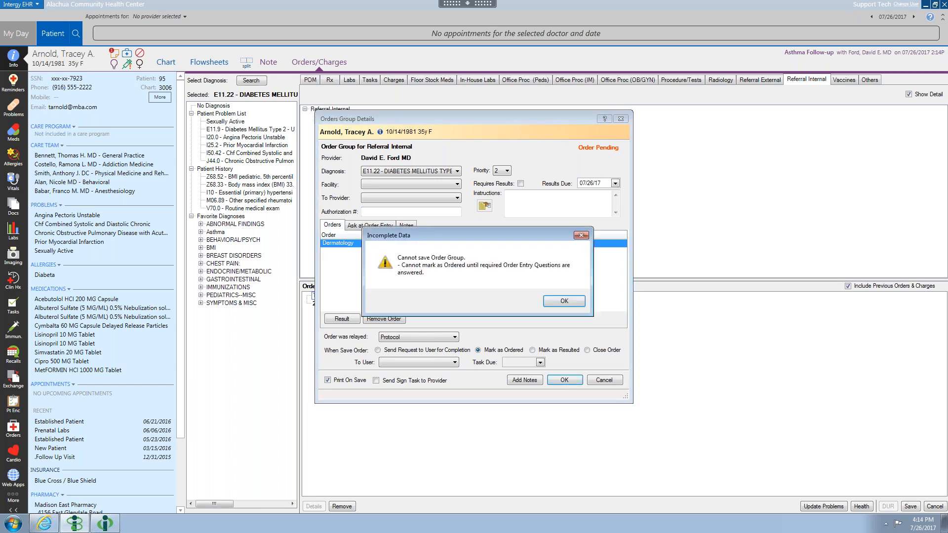
{"action": "left_click", "coordinate": [564, 302]}
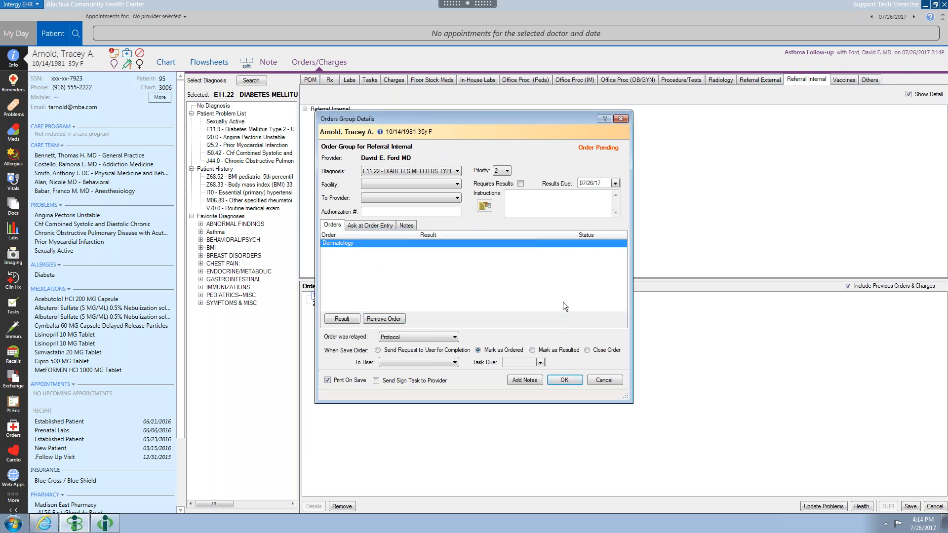
Step: Answer the required Ask at Order Entry questions, choosing No for metal in the body, and accept the Dermatology referral
{"action": "left_click", "coordinate": [369, 224]}
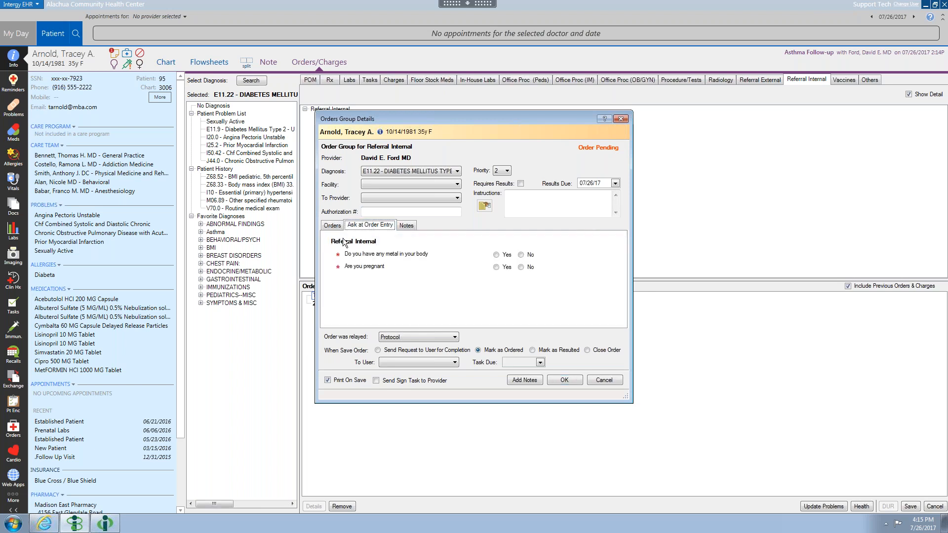
{"action": "left_click", "coordinate": [332, 226]}
{"action": "left_click", "coordinate": [564, 380]}
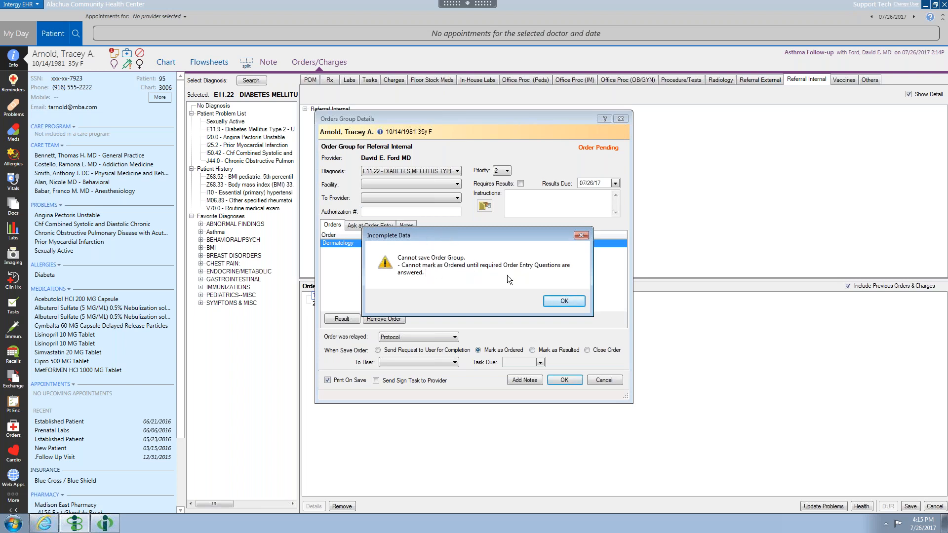
{"action": "left_click", "coordinate": [566, 301]}
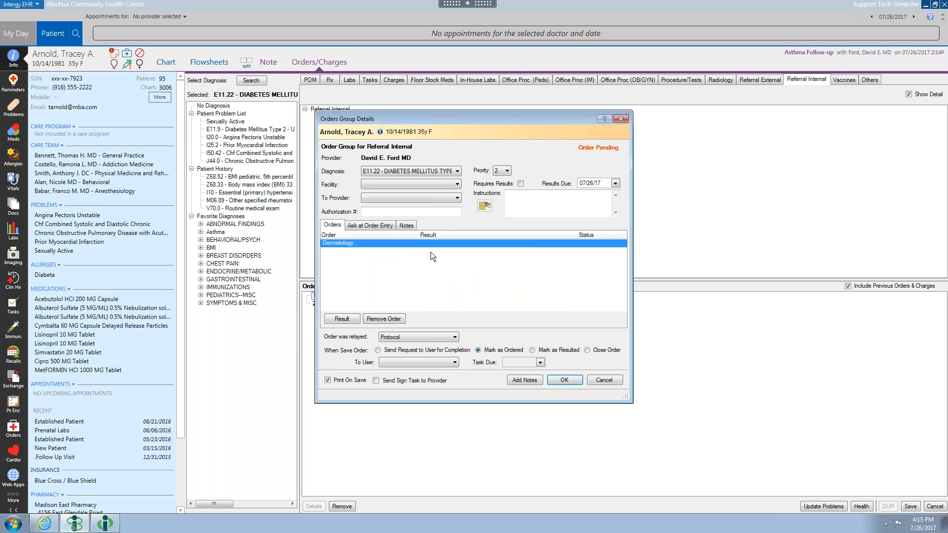
{"action": "left_click", "coordinate": [372, 225]}
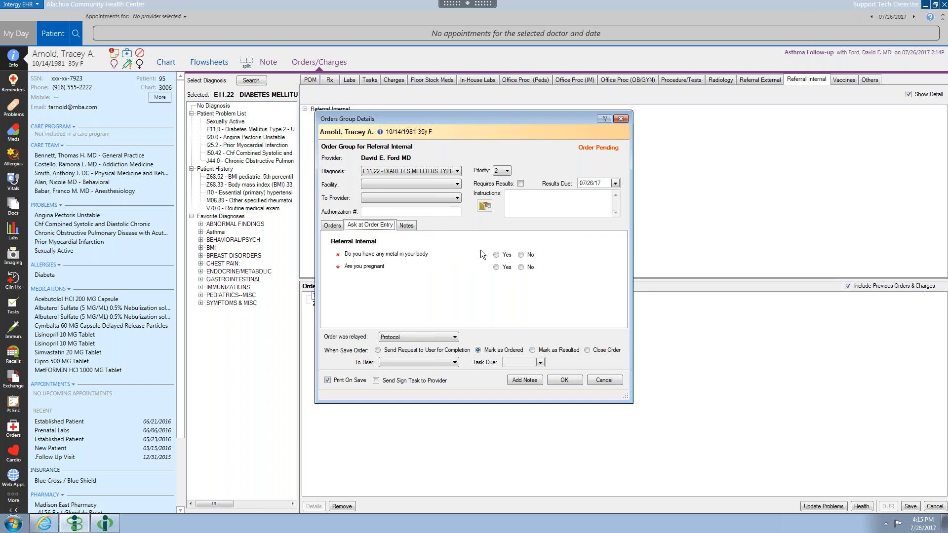
{"action": "left_click", "coordinate": [521, 256]}
{"action": "left_click", "coordinate": [562, 381]}
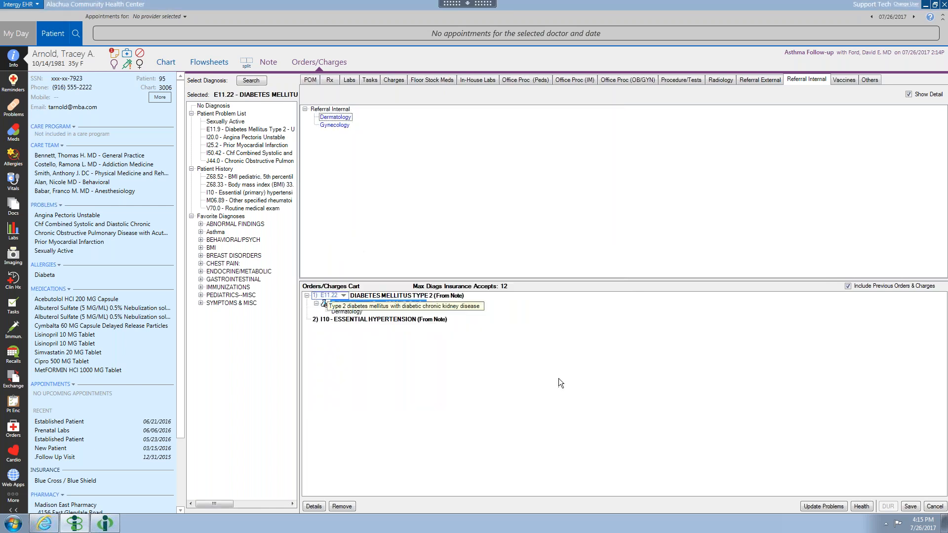
Step: Save the orders cart, preview the patient letter based on "Template", and cancel the clinical correspondence without printing
{"action": "left_click", "coordinate": [910, 507]}
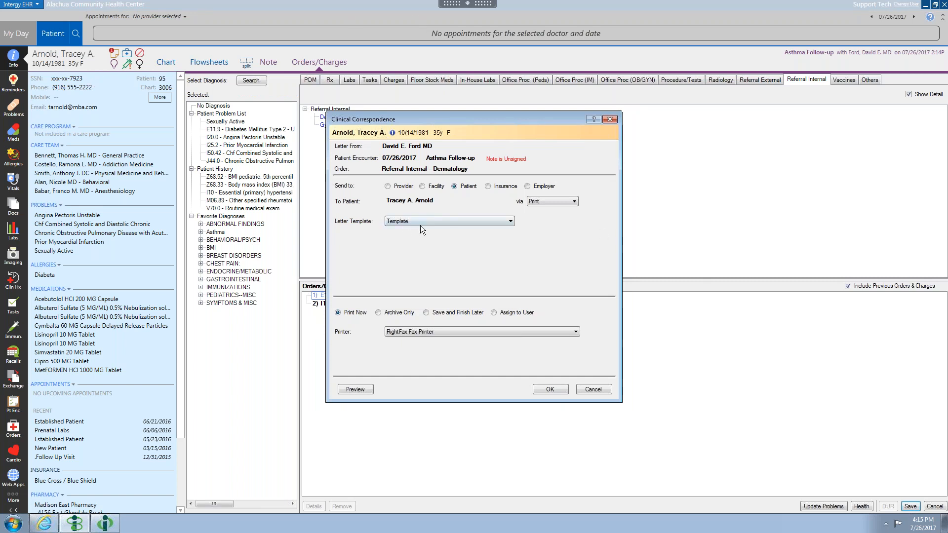
{"action": "left_click", "coordinate": [356, 390]}
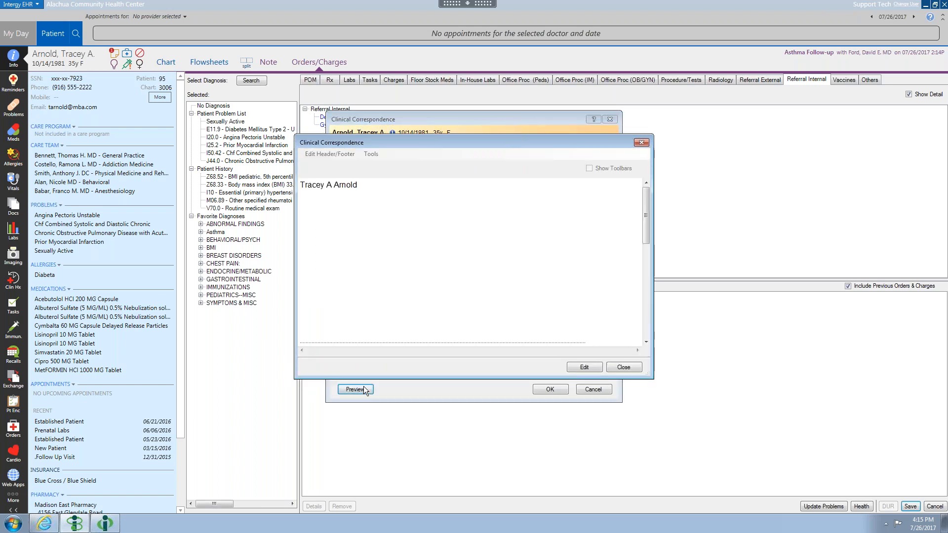
{"action": "left_click_drag", "start_coordinate": [646, 221], "coordinate": [650, 186]}
{"action": "left_click", "coordinate": [624, 367]}
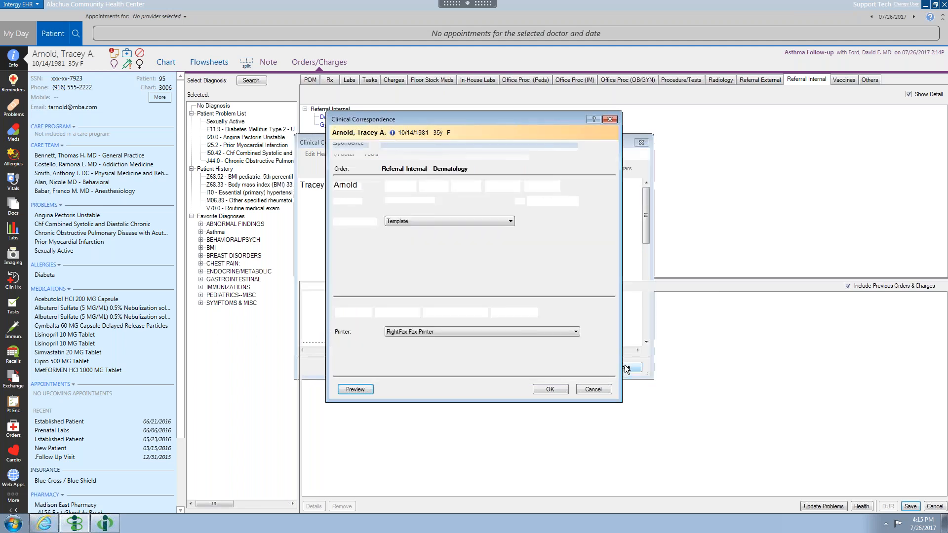
{"action": "left_click", "coordinate": [590, 390]}
{"action": "left_click", "coordinate": [479, 297]}
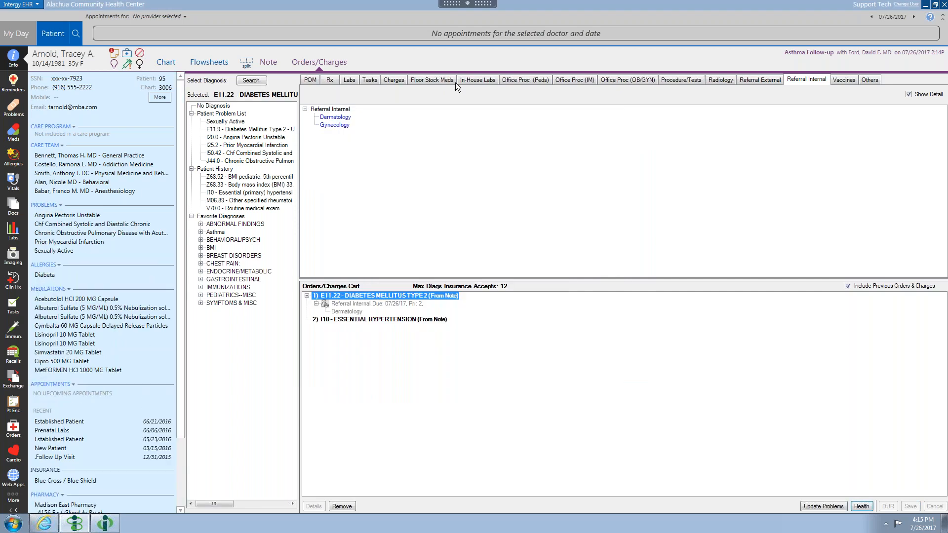
Step: Open the order setup and show the Procedure/Tests orders
{"action": "left_click", "coordinate": [30, 6]}
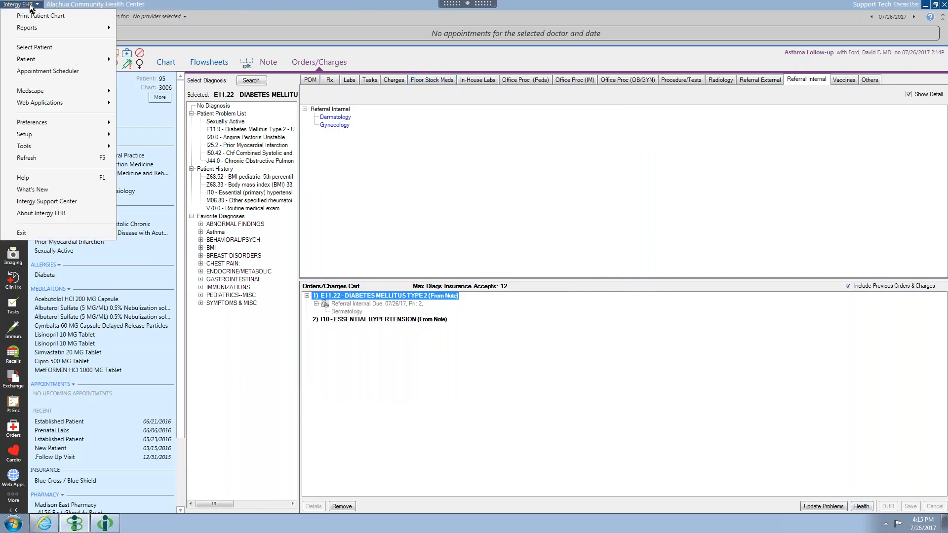
{"action": "mouse_move", "coordinate": [37, 145]}
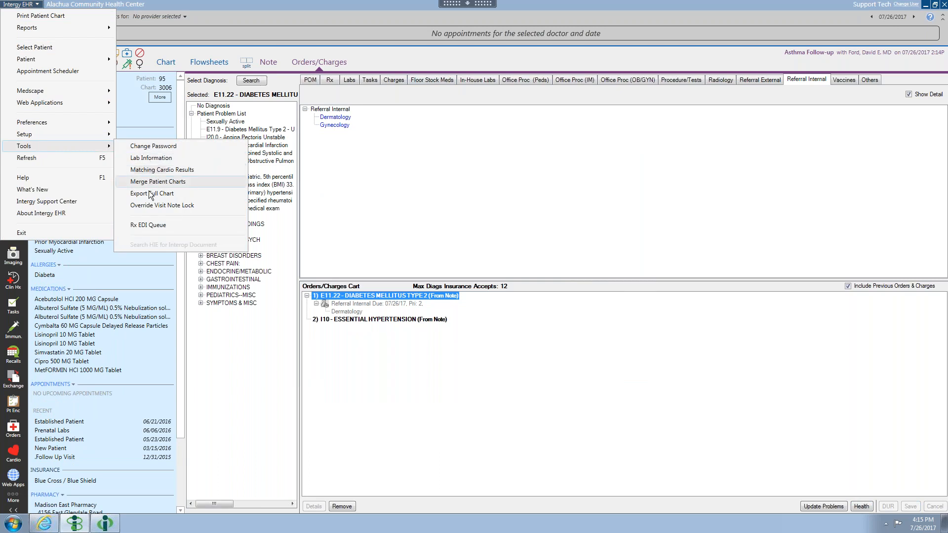
{"action": "mouse_move", "coordinate": [82, 133]}
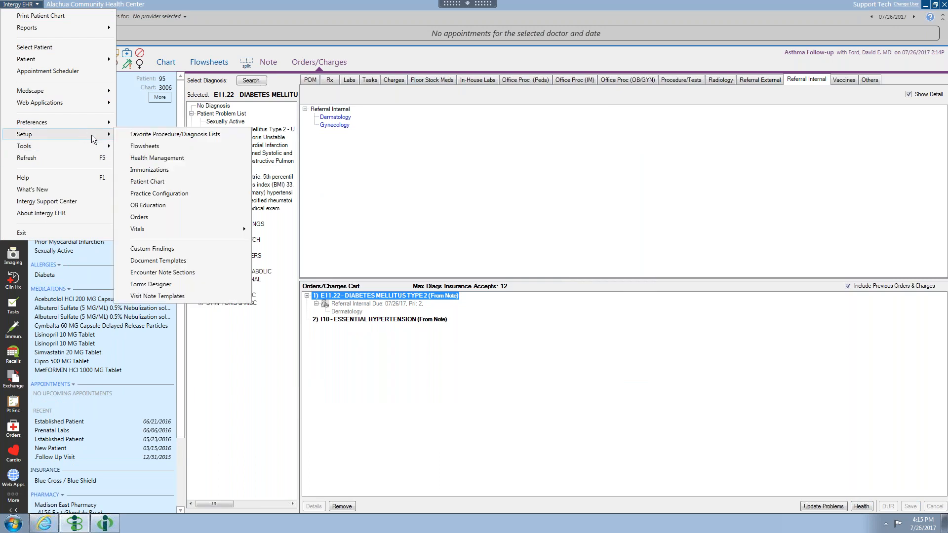
{"action": "left_click", "coordinate": [155, 218]}
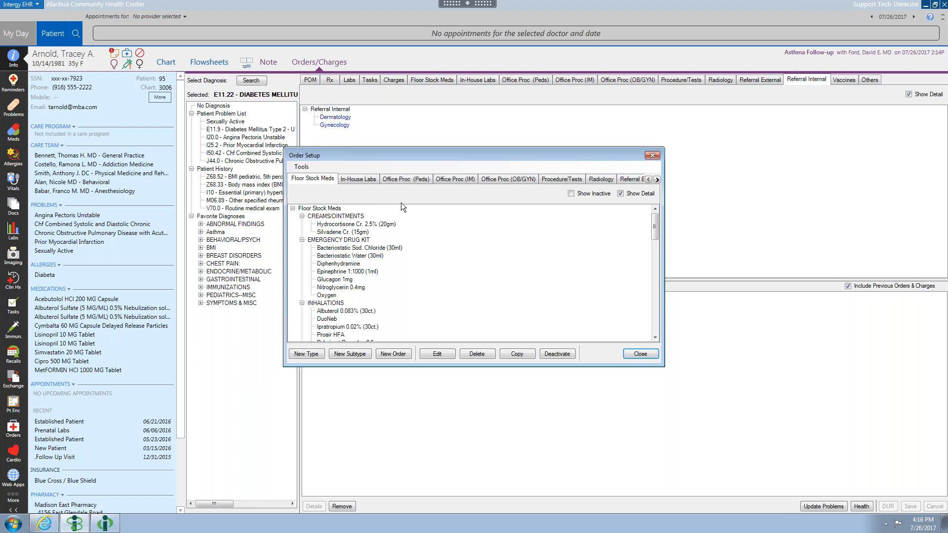
{"action": "left_click", "coordinate": [574, 178]}
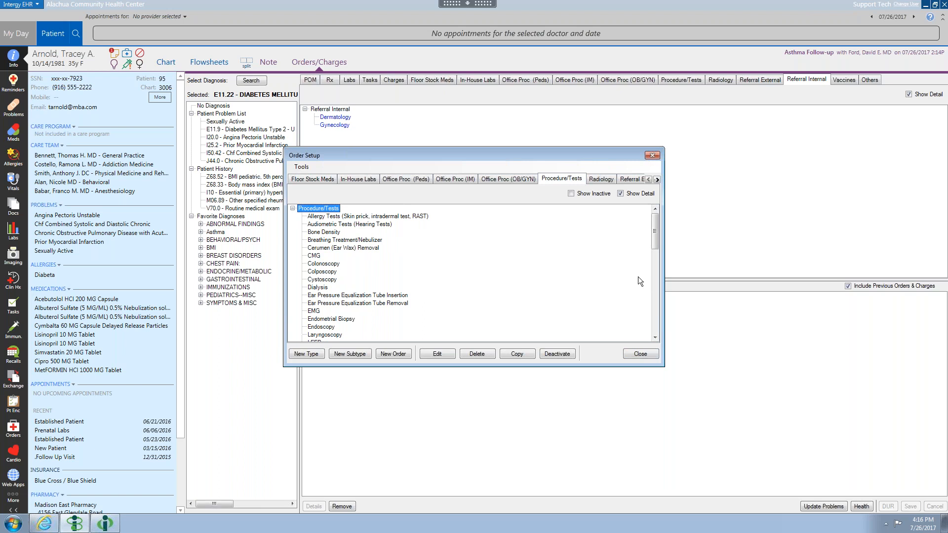
Step: Look through the list of orders defined under the Procedure/Tests type, with and without detail
{"action": "left_click_drag", "start_coordinate": [656, 248], "coordinate": [657, 255]}
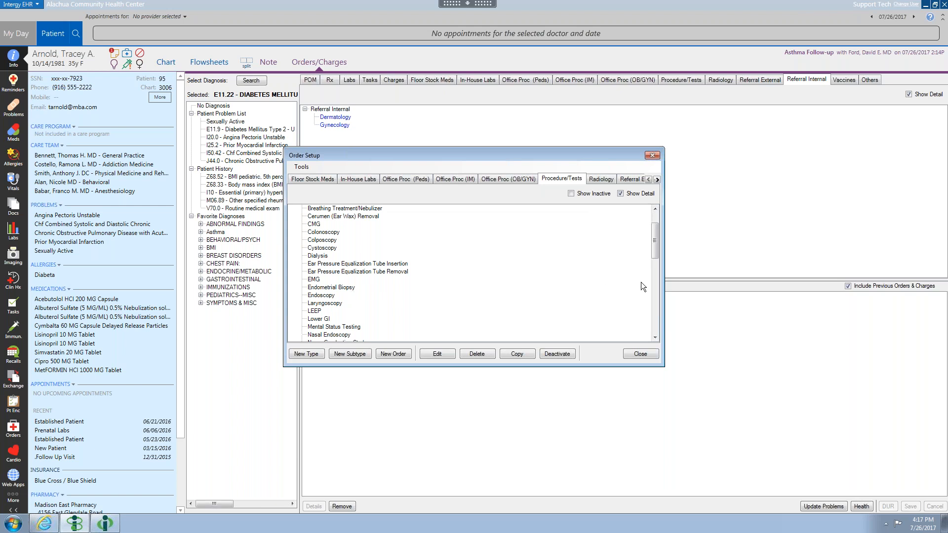
{"action": "left_click_drag", "start_coordinate": [658, 240], "coordinate": [656, 219]}
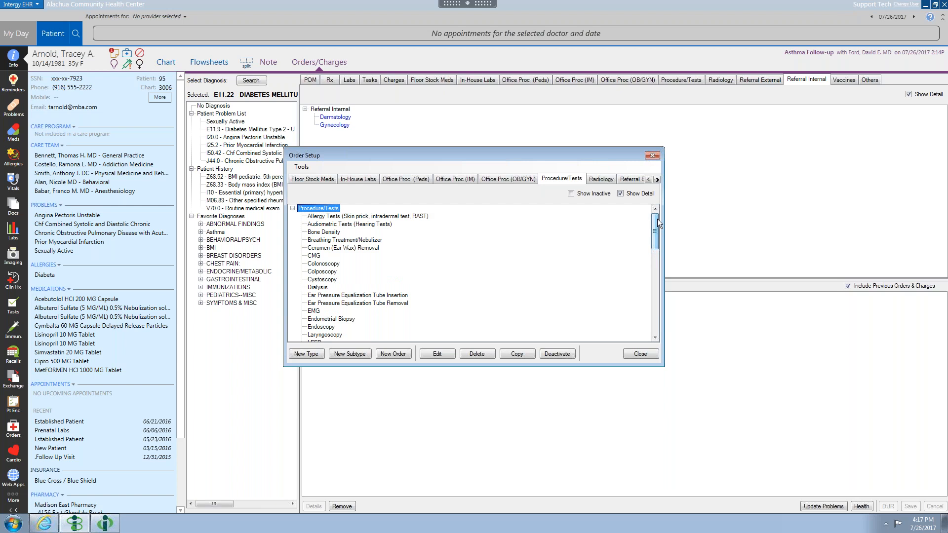
{"action": "left_click", "coordinate": [292, 209]}
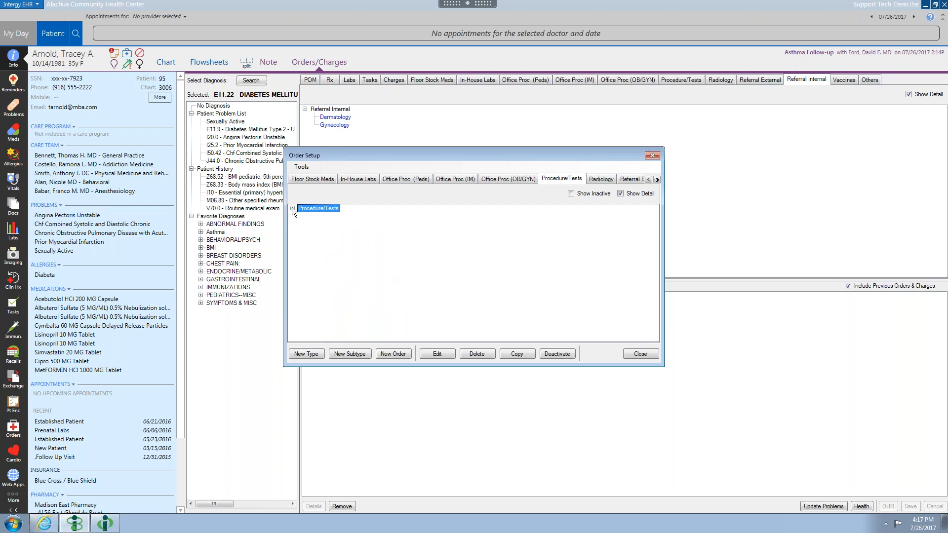
{"action": "left_click", "coordinate": [292, 209]}
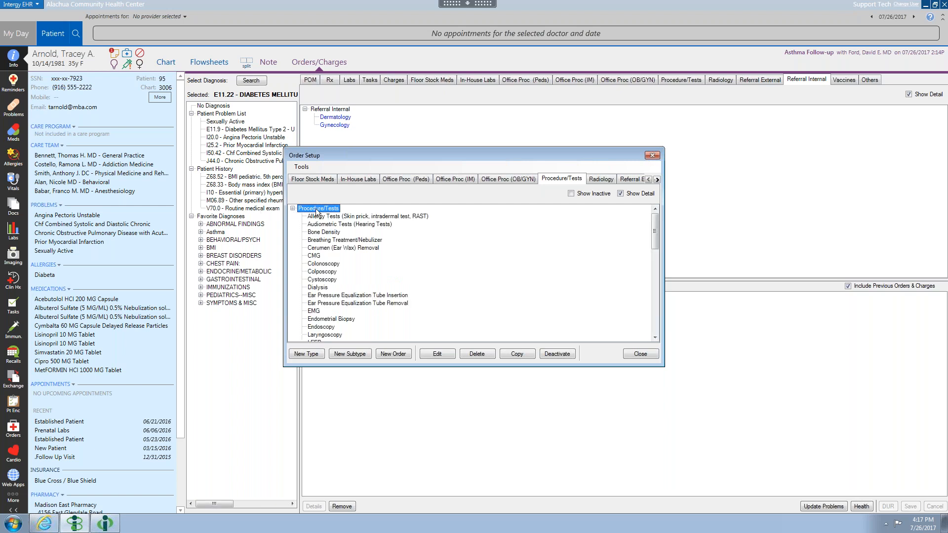
{"action": "left_click", "coordinate": [620, 193]}
{"action": "left_click", "coordinate": [621, 193]}
{"action": "left_click", "coordinate": [314, 312]}
Step: Map the Audiometric Tests (Hearing Tests) order to the Hearing Screen procedure, found by searching all procedures for "hear", and save the definition
{"action": "left_click", "coordinate": [322, 225]}
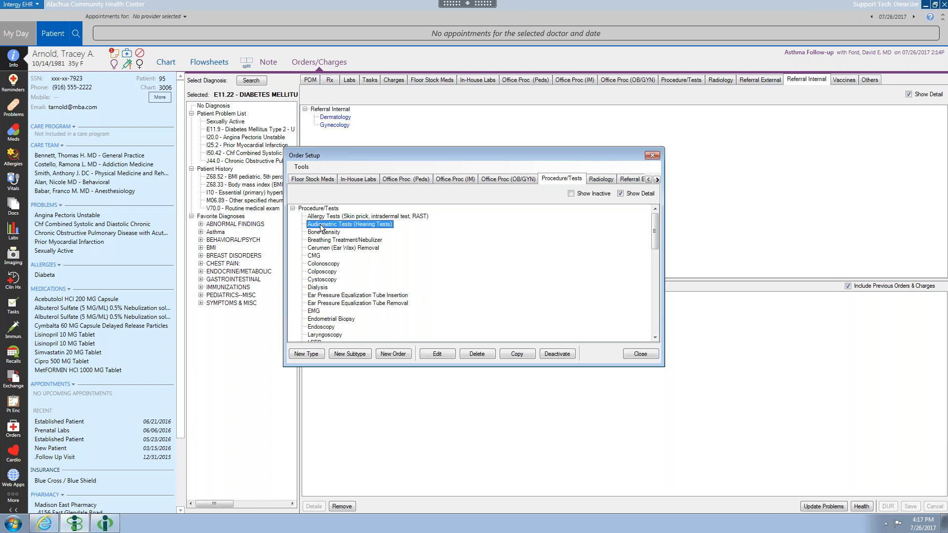
{"action": "left_click", "coordinate": [435, 352]}
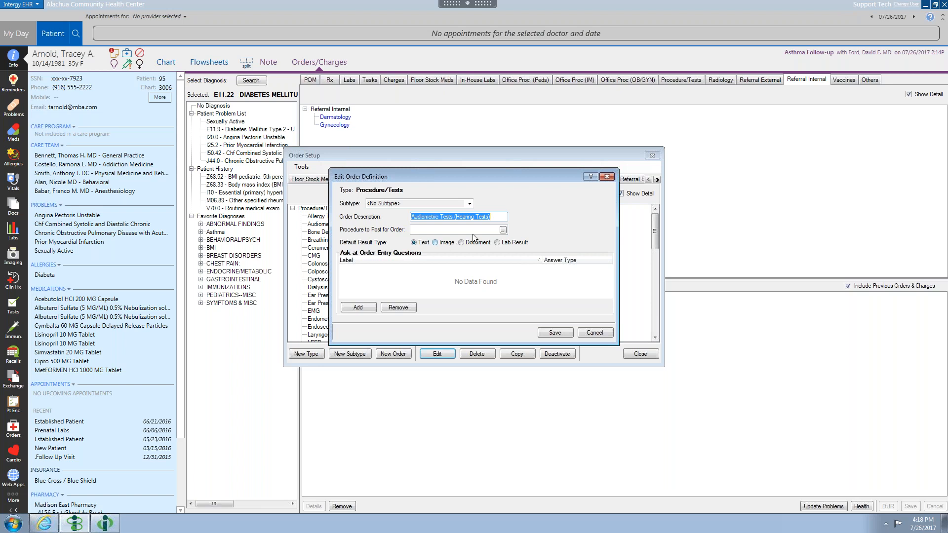
{"action": "left_click", "coordinate": [503, 230]}
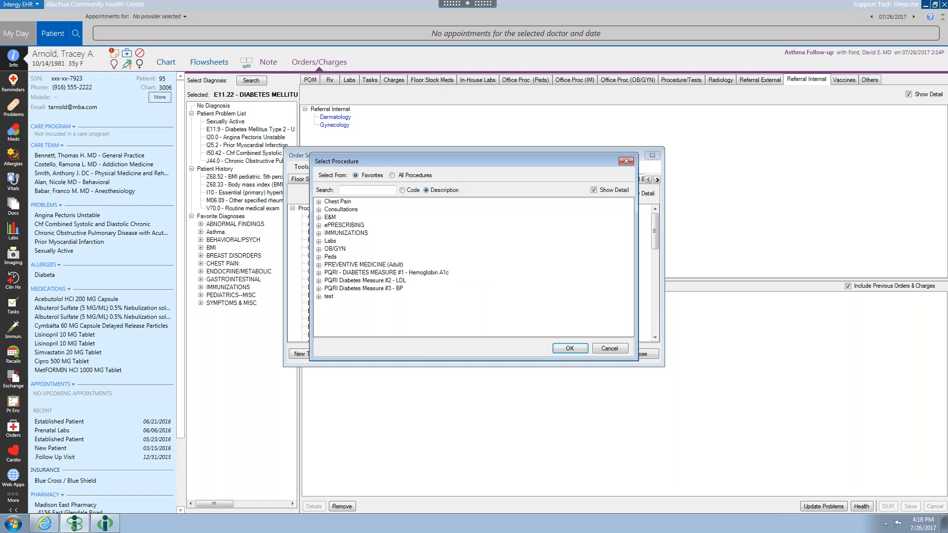
{"action": "left_click", "coordinate": [392, 176]}
{"action": "type", "text": "au"}
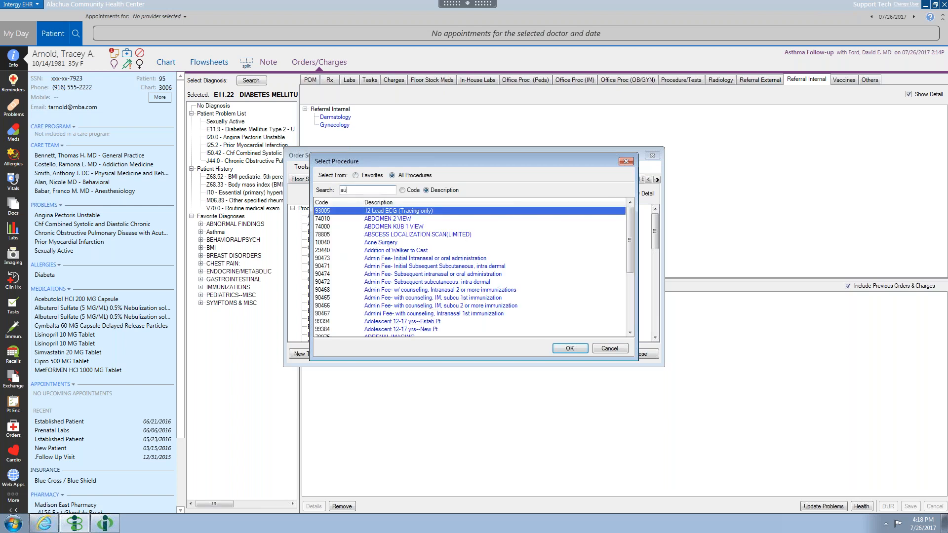
{"action": "key", "text": "BackSpace"}
{"action": "key", "text": "BackSpace"}
{"action": "type", "text": "hear"}
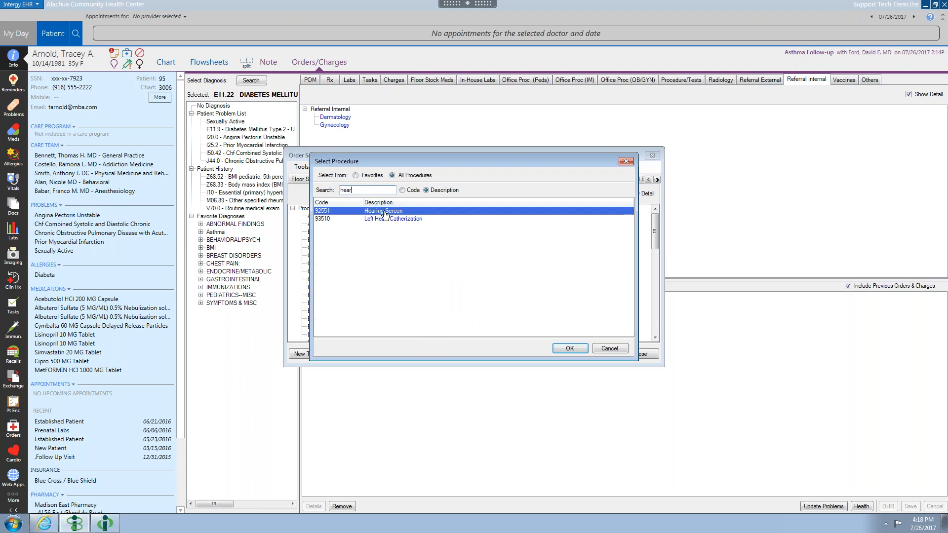
{"action": "double_click", "coordinate": [382, 214]}
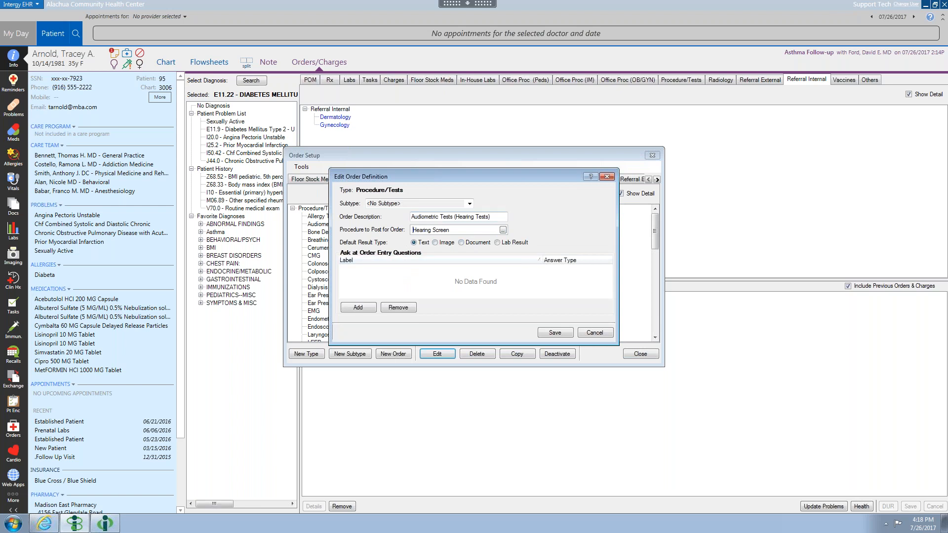
{"action": "left_click", "coordinate": [555, 333]}
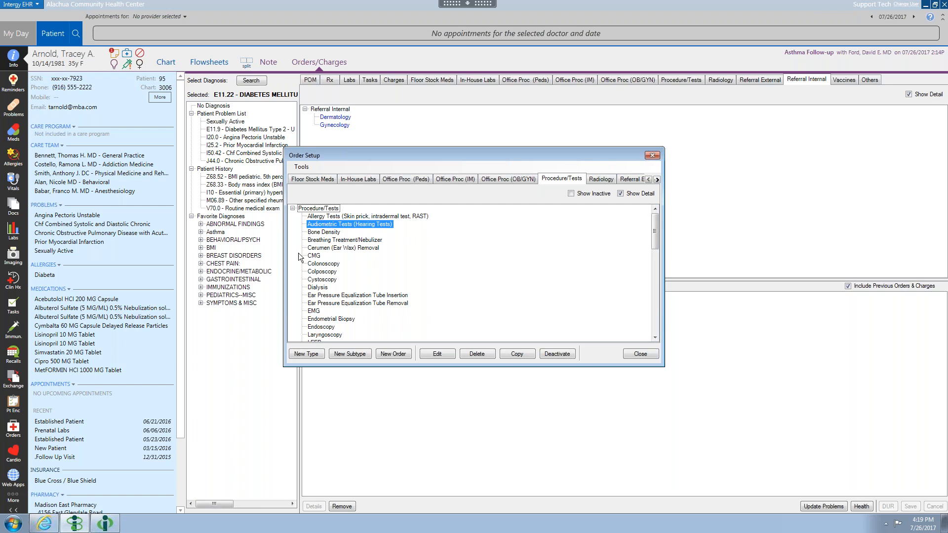
Step: Set the Procedure/Tests type to Mark as Ordered, turn off Print on Ordered, save it, and close the order setup
{"action": "left_click", "coordinate": [338, 209]}
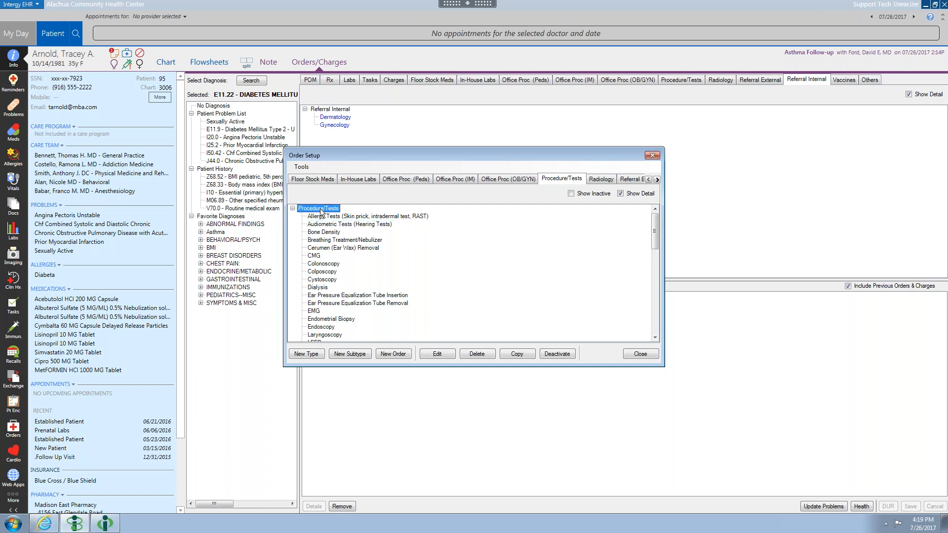
{"action": "left_click", "coordinate": [434, 353]}
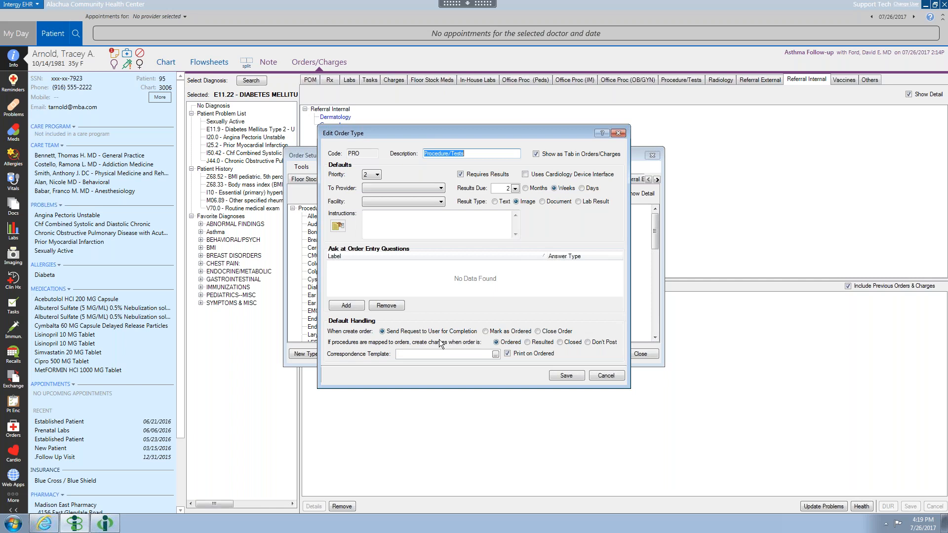
{"action": "left_click", "coordinate": [486, 332]}
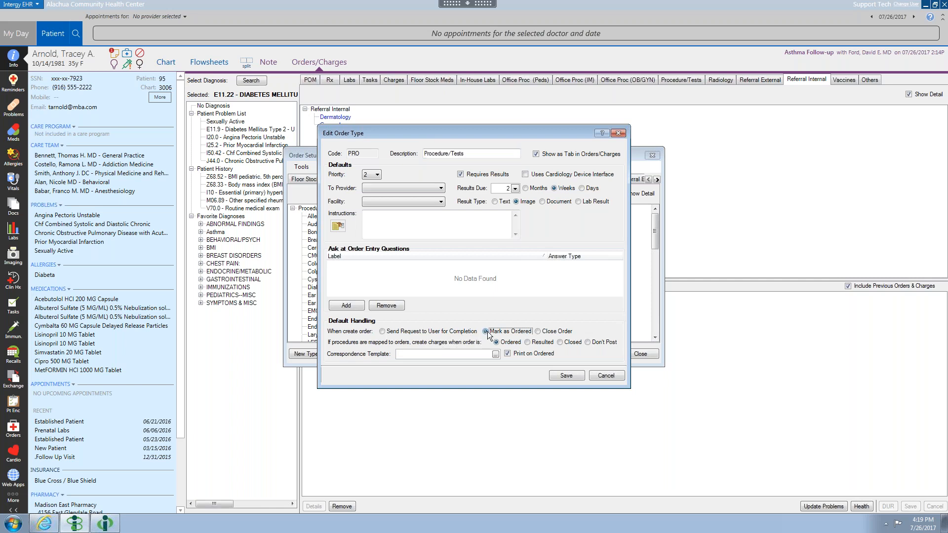
{"action": "left_click", "coordinate": [508, 354]}
{"action": "left_click", "coordinate": [561, 376]}
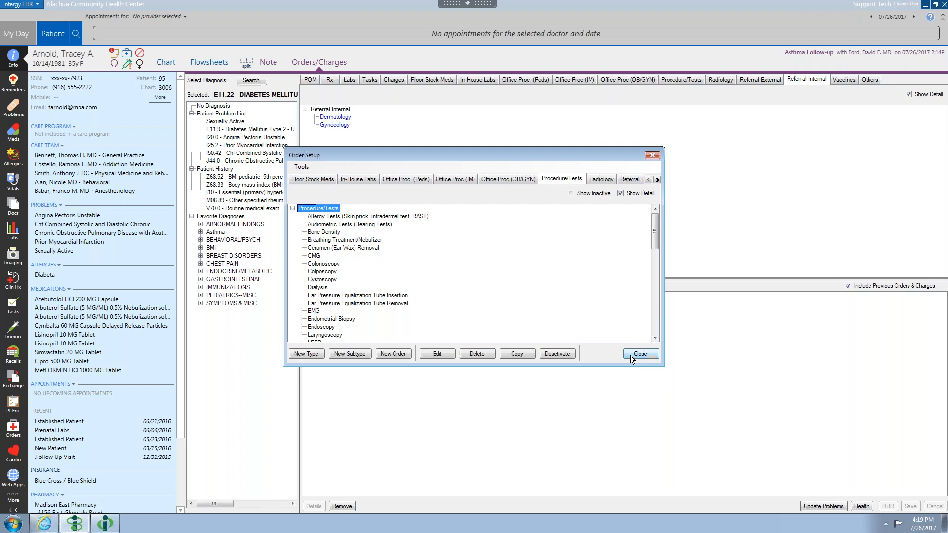
{"action": "left_click", "coordinate": [634, 355]}
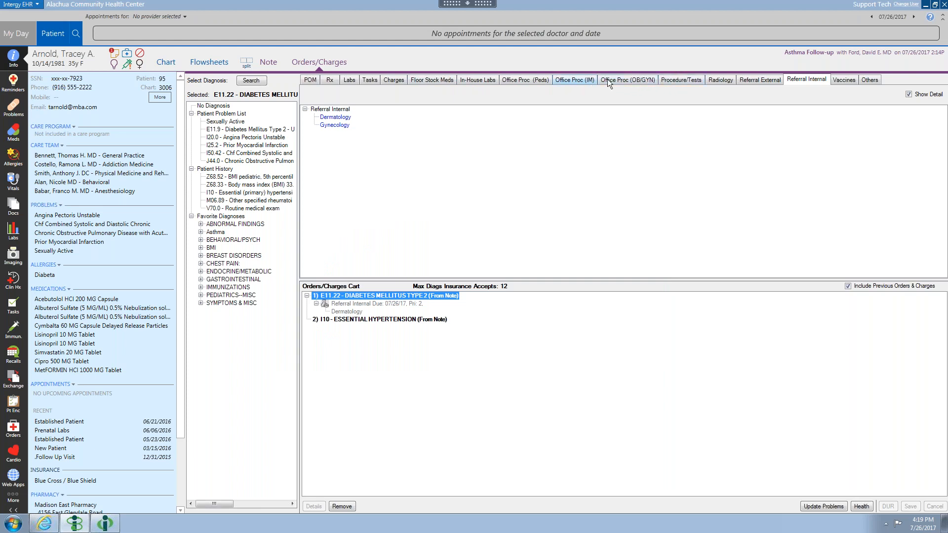
Step: Add an Audiometric Tests (Hearing Tests) order under the E11.22 diagnosis and select its Hearing Screen charge in the cart
{"action": "left_click", "coordinate": [674, 81]}
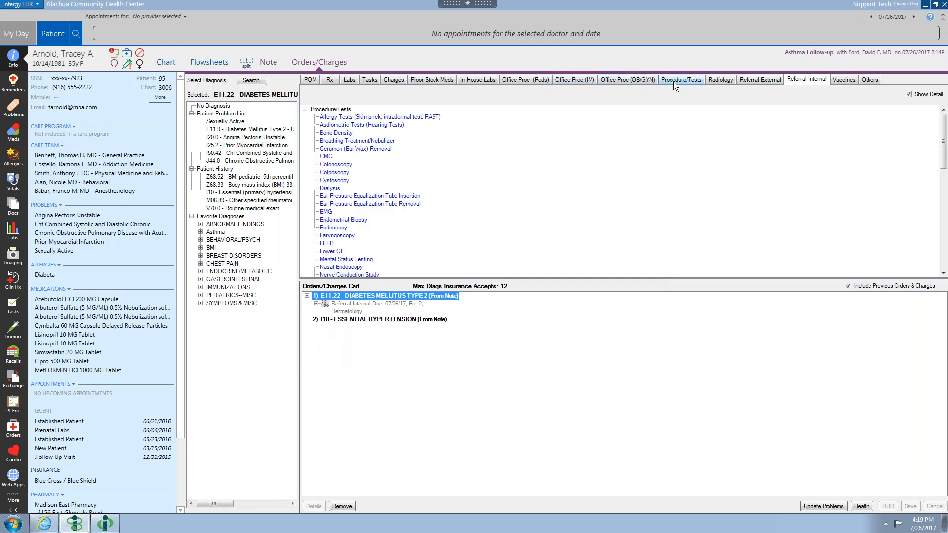
{"action": "double_click", "coordinate": [340, 127]}
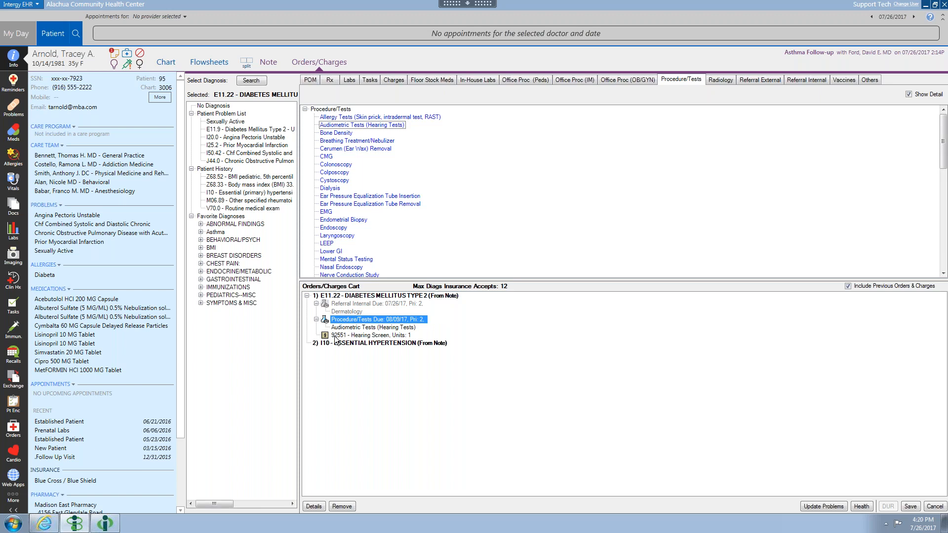
{"action": "left_click", "coordinate": [335, 336]}
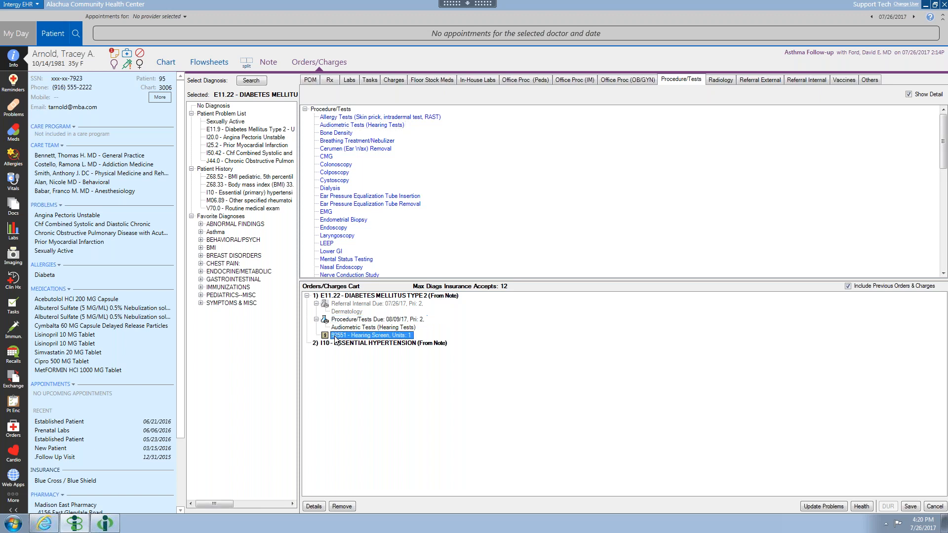
Step: Remove the Hearing Screen charge and the whole Procedure/Tests order from the orders cart
{"action": "left_click", "coordinate": [344, 507]}
{"action": "left_click", "coordinate": [344, 507]}
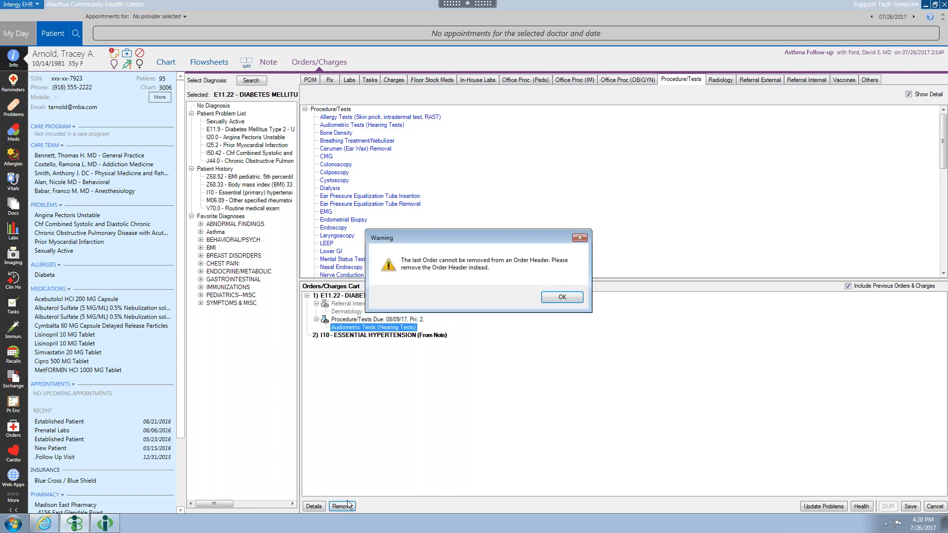
{"action": "left_click", "coordinate": [561, 297]}
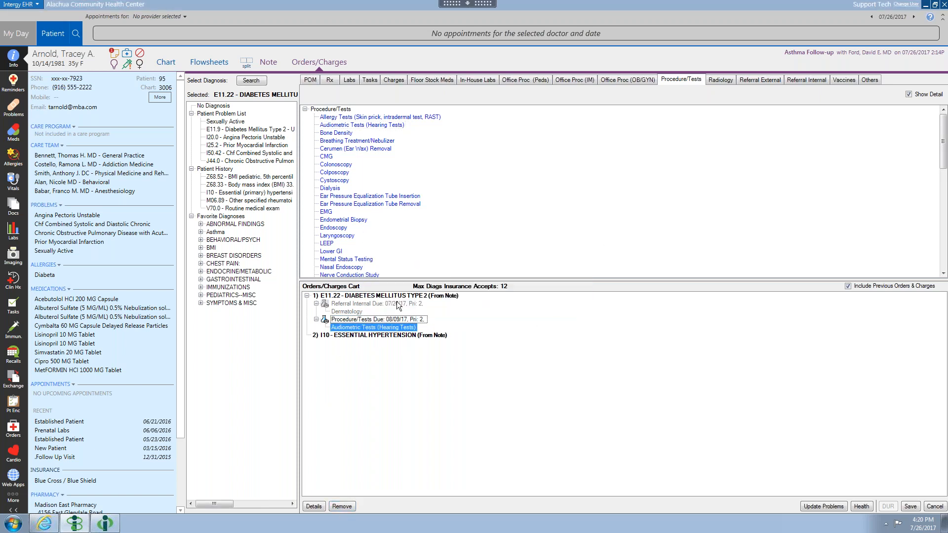
{"action": "left_click", "coordinate": [357, 318]}
{"action": "left_click", "coordinate": [340, 507]}
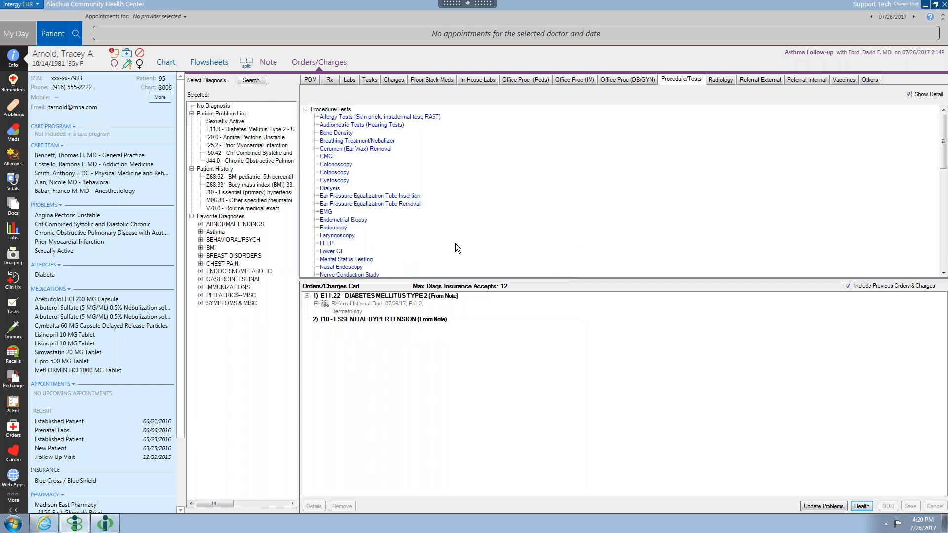
Step: Set the Procedure/Tests type to create charges when Resulted and to Send Request to User for Completion, save it, and close the order setup
{"action": "left_click", "coordinate": [18, 5]}
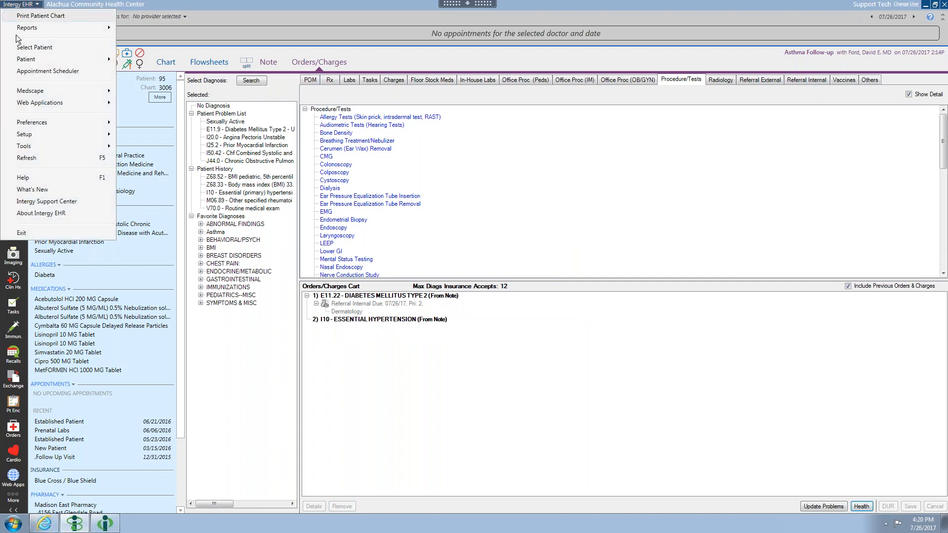
{"action": "mouse_move", "coordinate": [30, 140]}
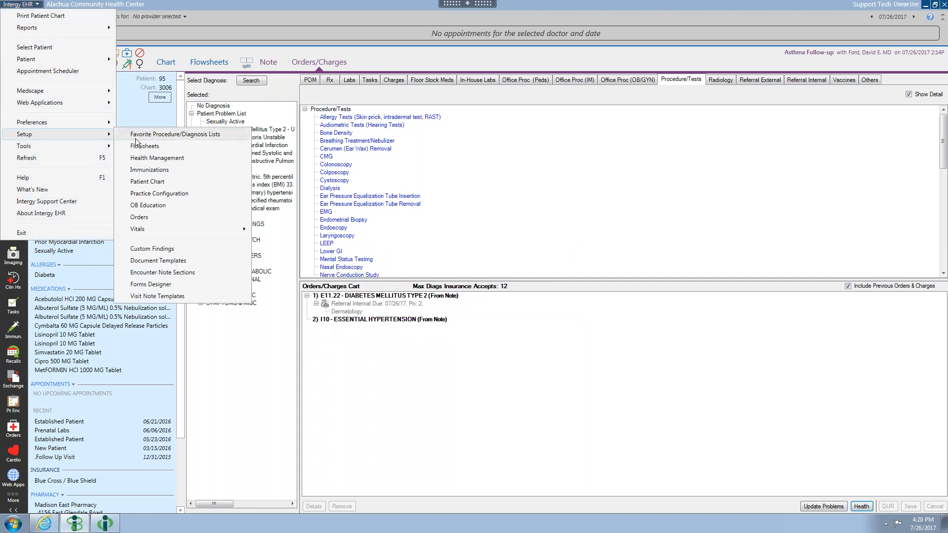
{"action": "left_click", "coordinate": [140, 217]}
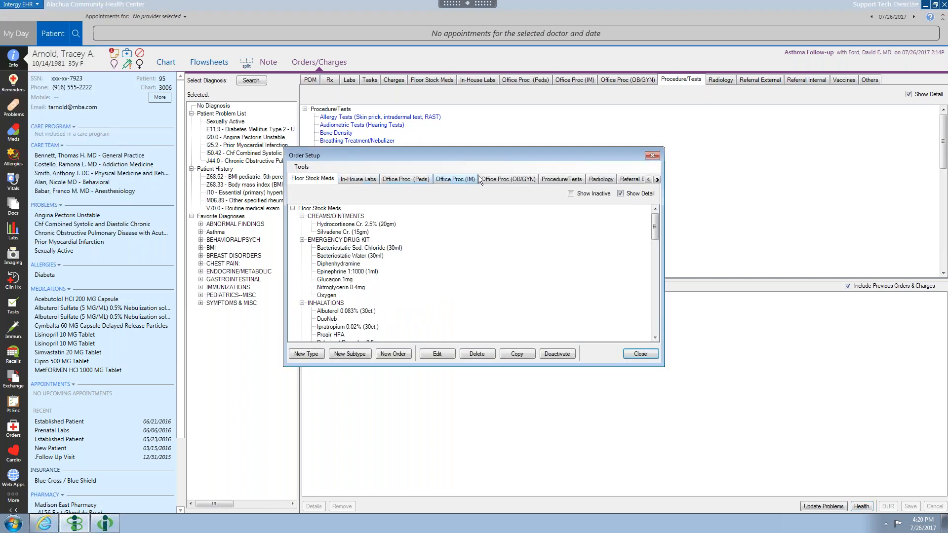
{"action": "left_click", "coordinate": [546, 179]}
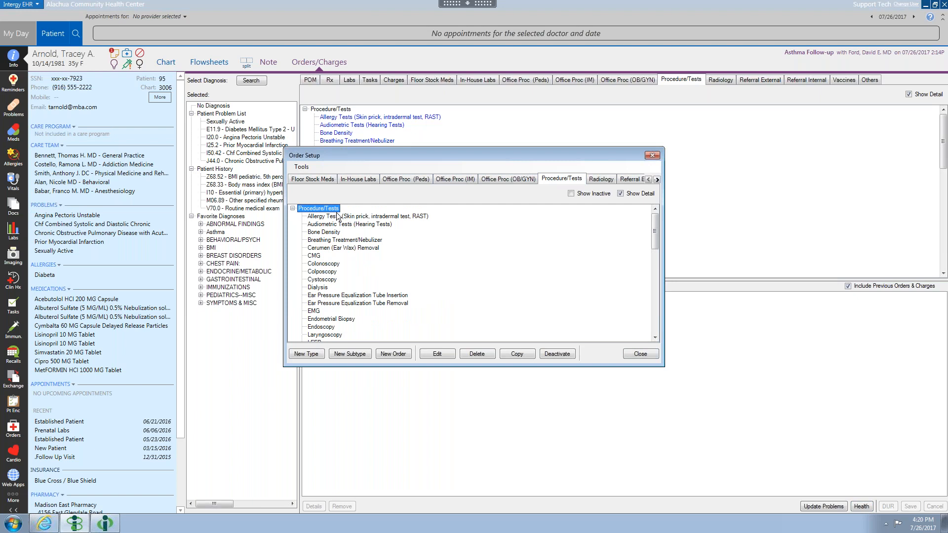
{"action": "left_click", "coordinate": [439, 353]}
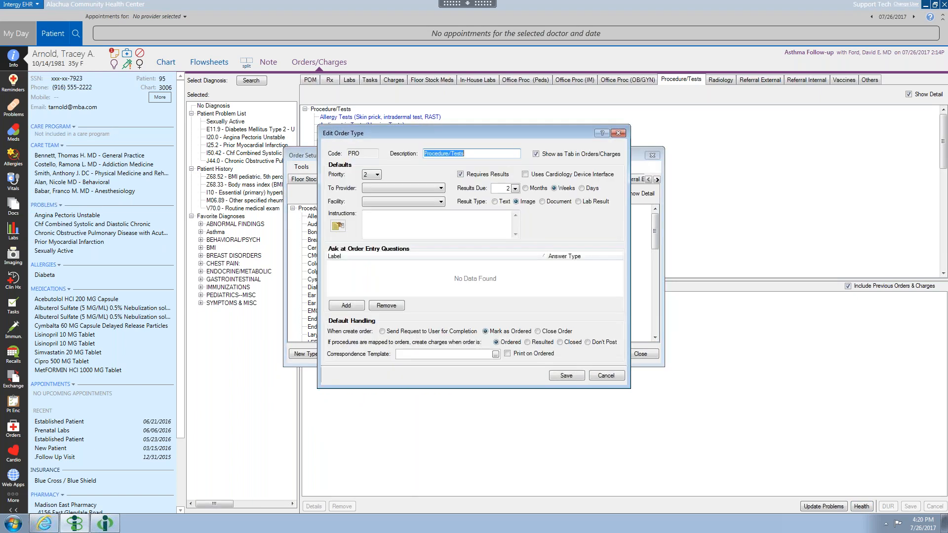
{"action": "left_click", "coordinate": [528, 342]}
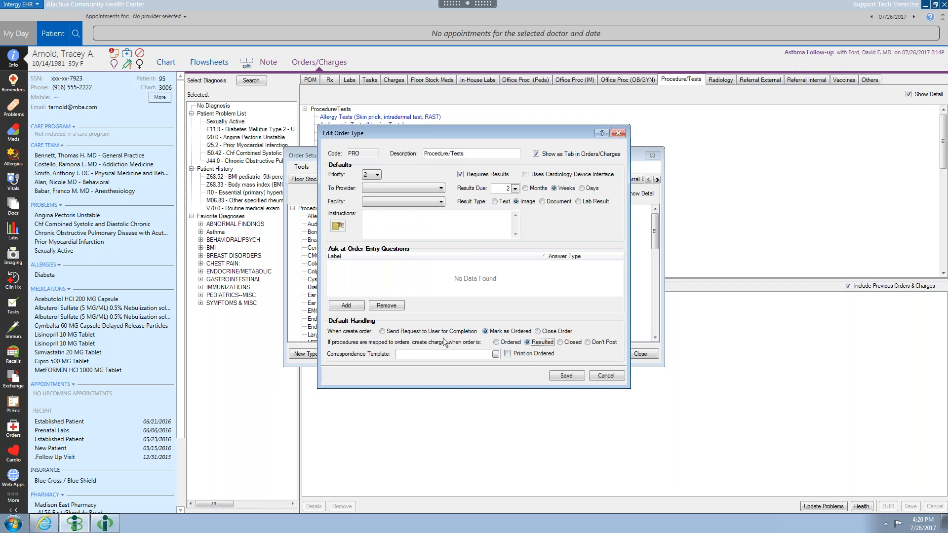
{"action": "left_click", "coordinate": [383, 331]}
{"action": "left_click", "coordinate": [566, 376]}
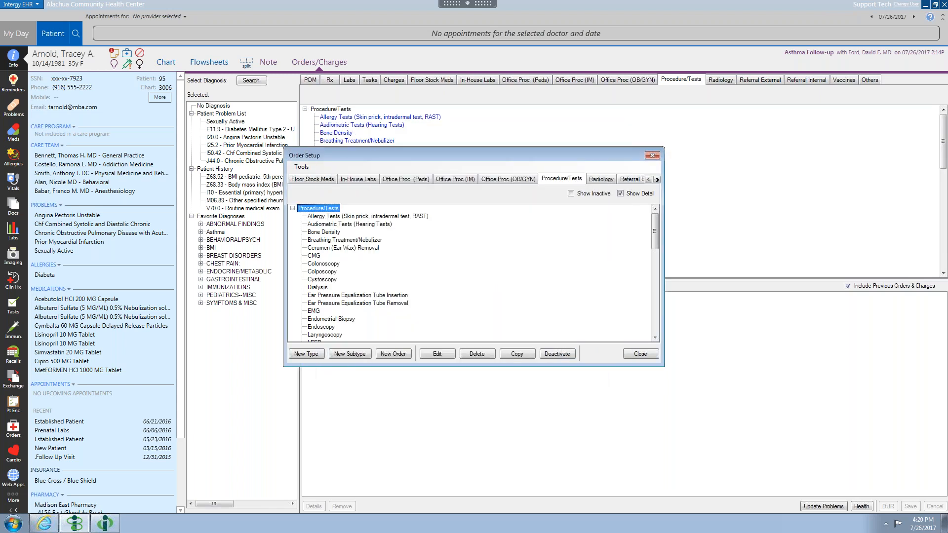
{"action": "left_click", "coordinate": [637, 353]}
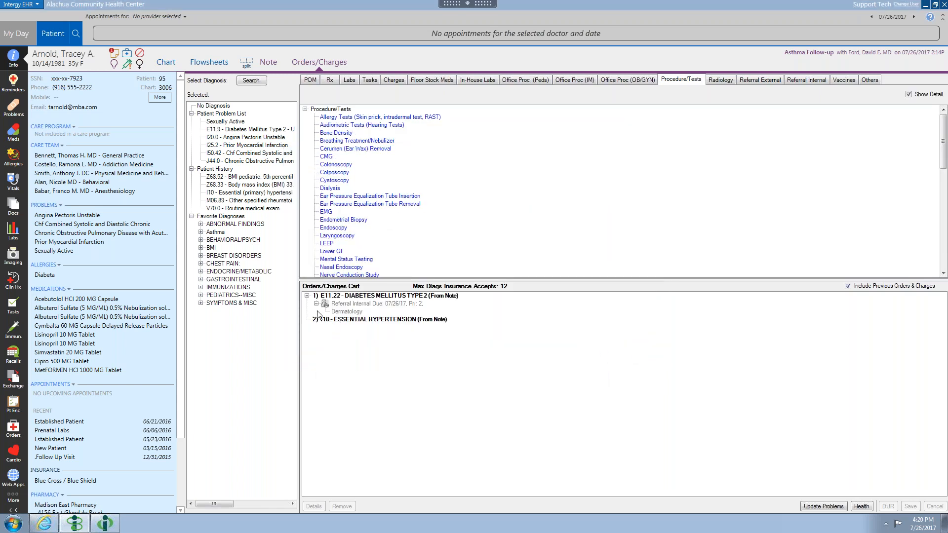
Step: Start an Audiometric Tests (Hearing Tests) order under the E11.22 diabetes diagnosis
{"action": "left_click", "coordinate": [346, 126]}
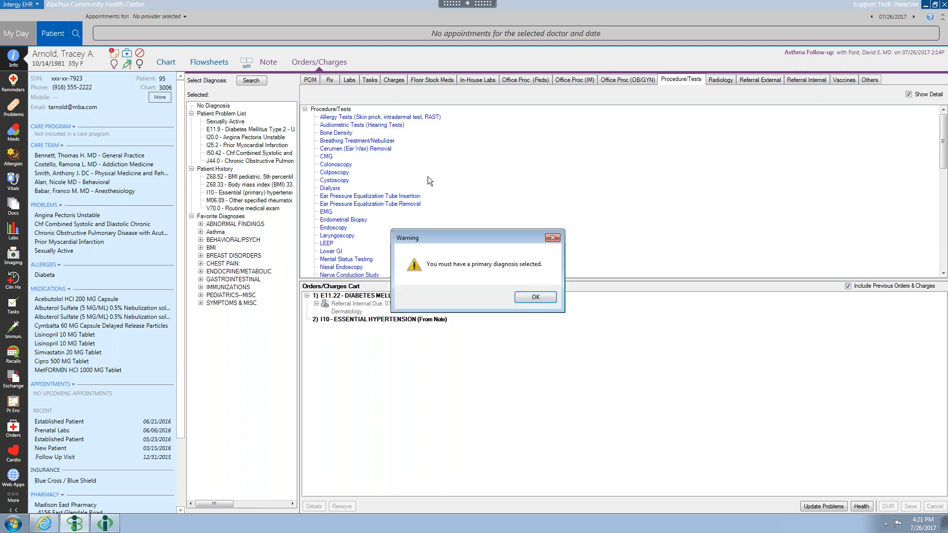
{"action": "left_click", "coordinate": [380, 296]}
{"action": "double_click", "coordinate": [356, 125]}
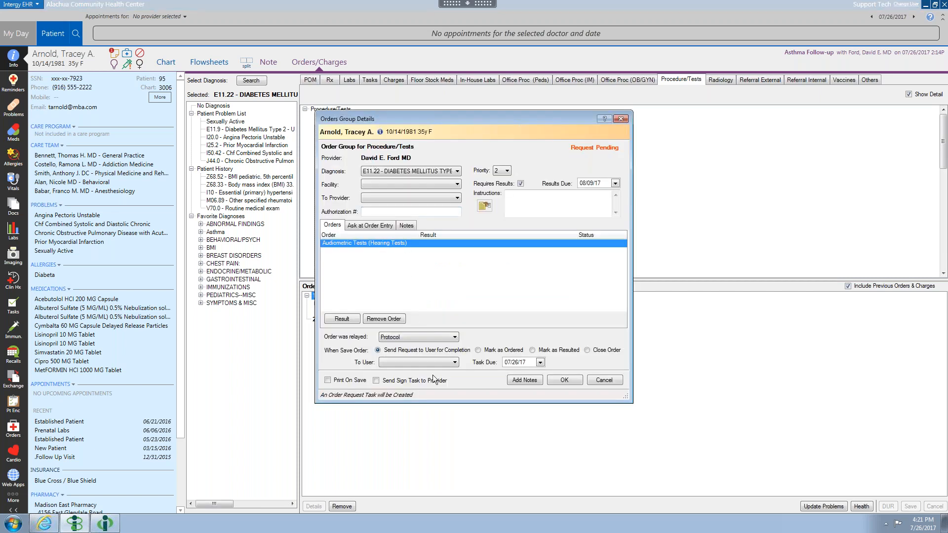
Step: Assign the Audiometric Tests order request to the Support Tech user and save the orders cart
{"action": "left_click", "coordinate": [455, 363]}
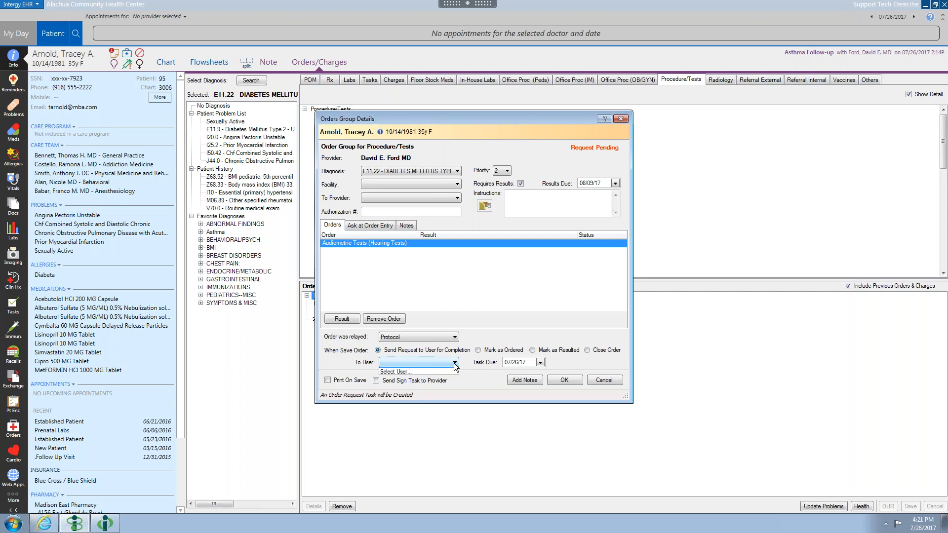
{"action": "left_click", "coordinate": [429, 378]}
{"action": "type", "text": "b"}
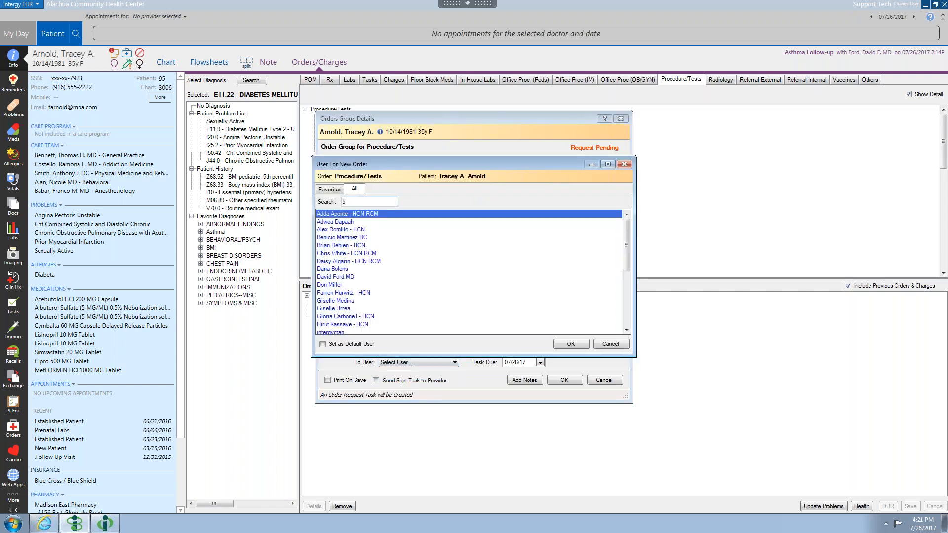
{"action": "key", "text": "BackSpace"}
{"action": "type", "text": "supp"}
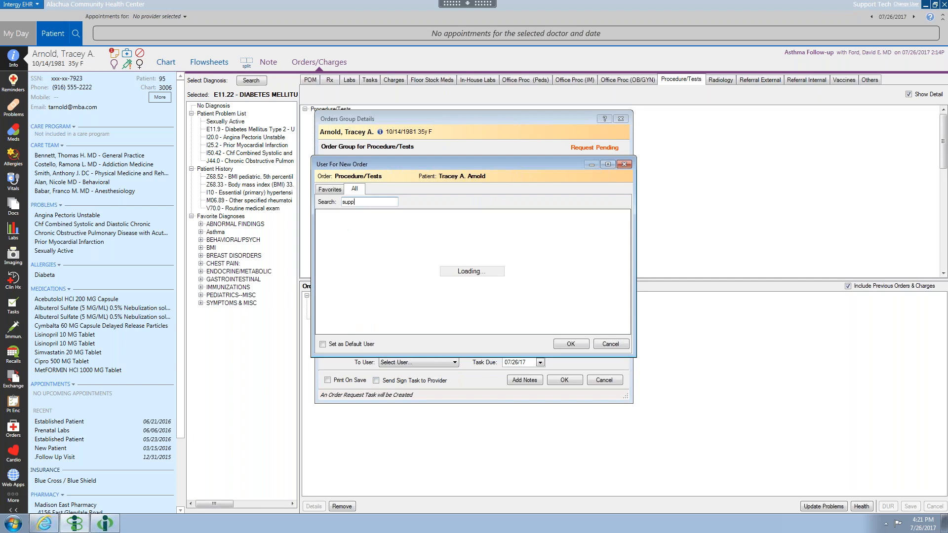
{"action": "left_click", "coordinate": [565, 345]}
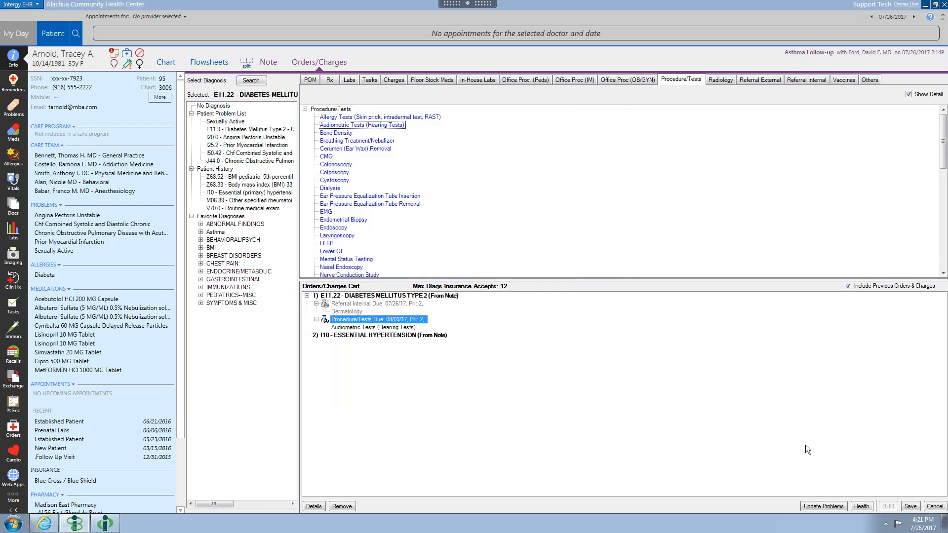
{"action": "left_click", "coordinate": [911, 507]}
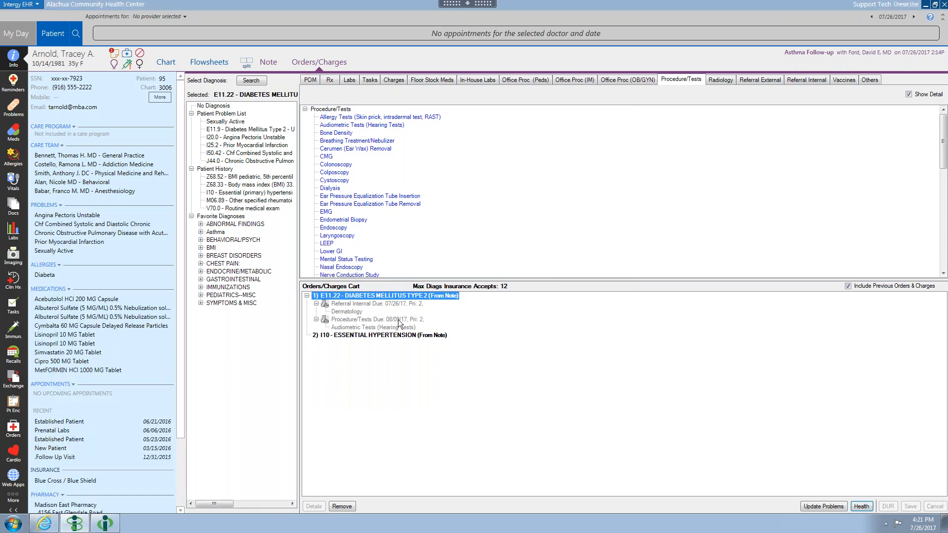
Step: Open the Audiometric Tests order request task in the My Day summary and start completing the order
{"action": "left_click", "coordinate": [14, 33]}
{"action": "left_click", "coordinate": [14, 57]}
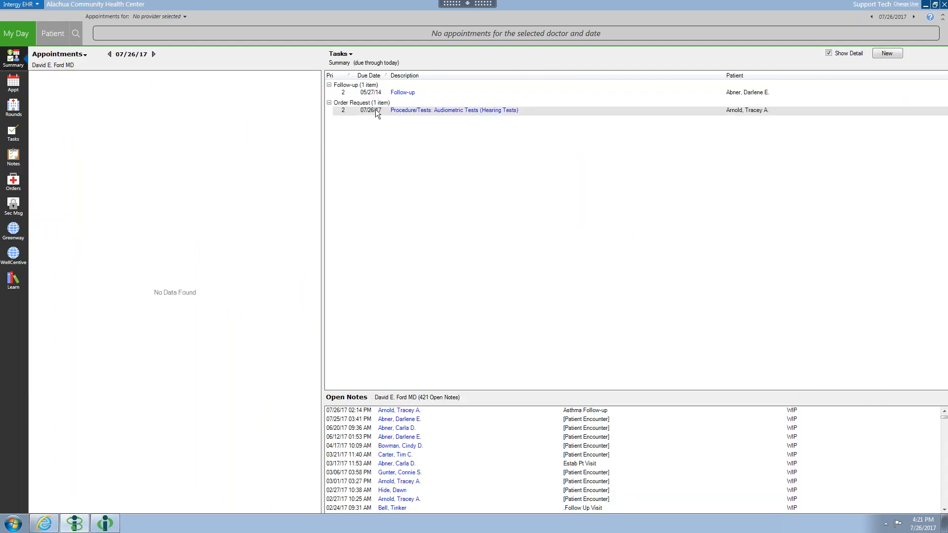
{"action": "left_click", "coordinate": [452, 111]}
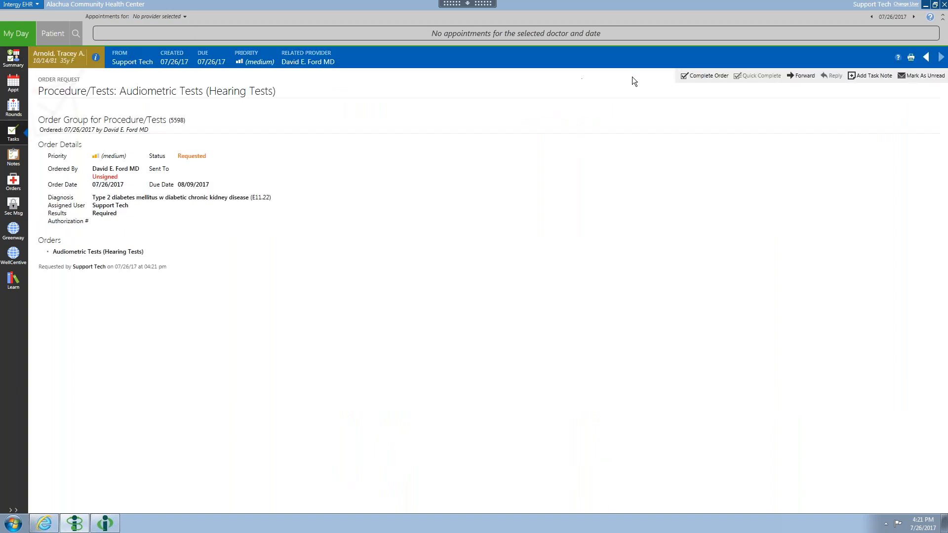
{"action": "left_click", "coordinate": [704, 75]}
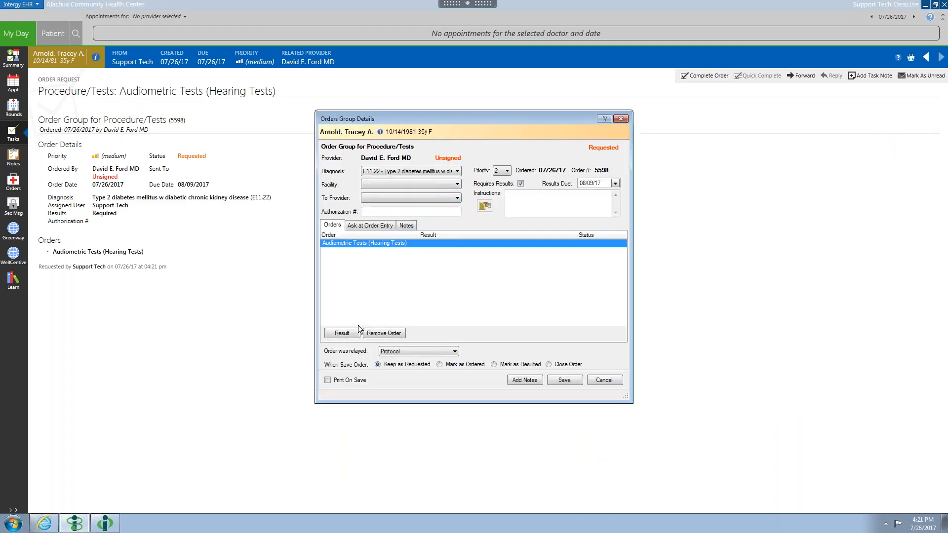
Step: Turn off Requires Results, save the order group as Resulted despite missing results, and return to the patient's orders cart
{"action": "left_click", "coordinate": [494, 365]}
{"action": "left_click", "coordinate": [563, 381]}
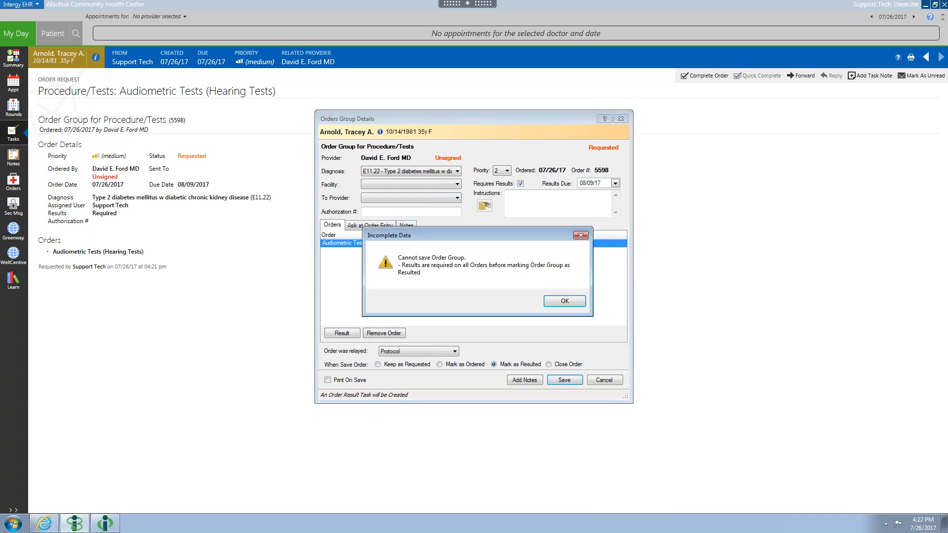
{"action": "left_click", "coordinate": [555, 300]}
{"action": "left_click", "coordinate": [521, 184]}
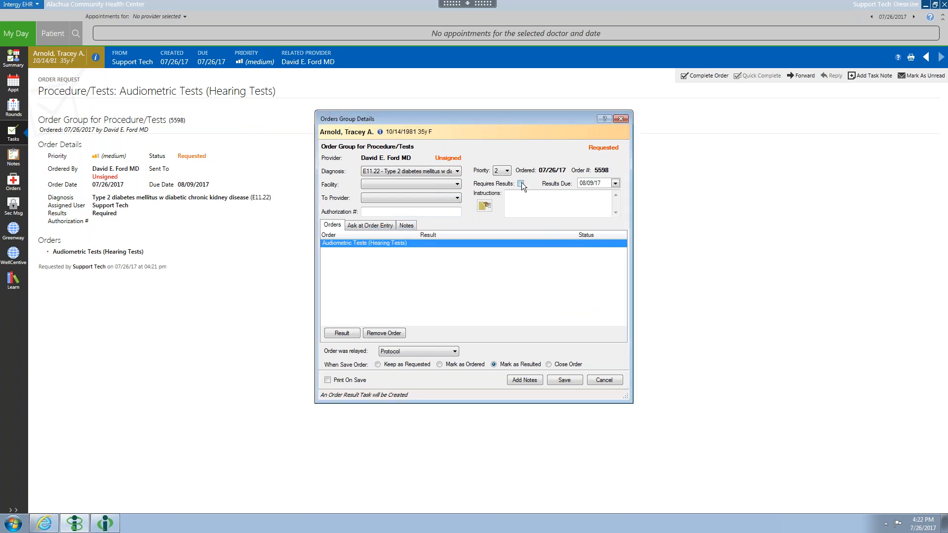
{"action": "left_click", "coordinate": [562, 380]}
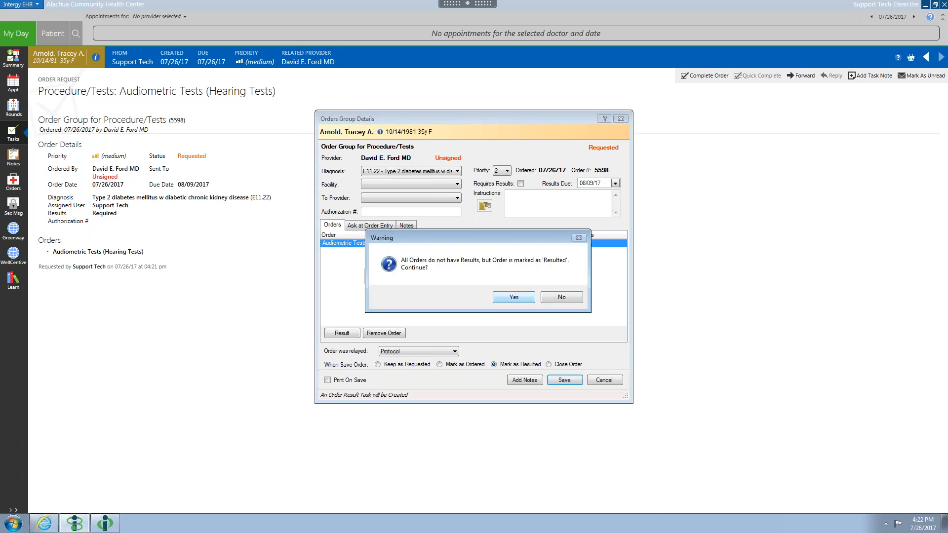
{"action": "key", "text": "Return"}
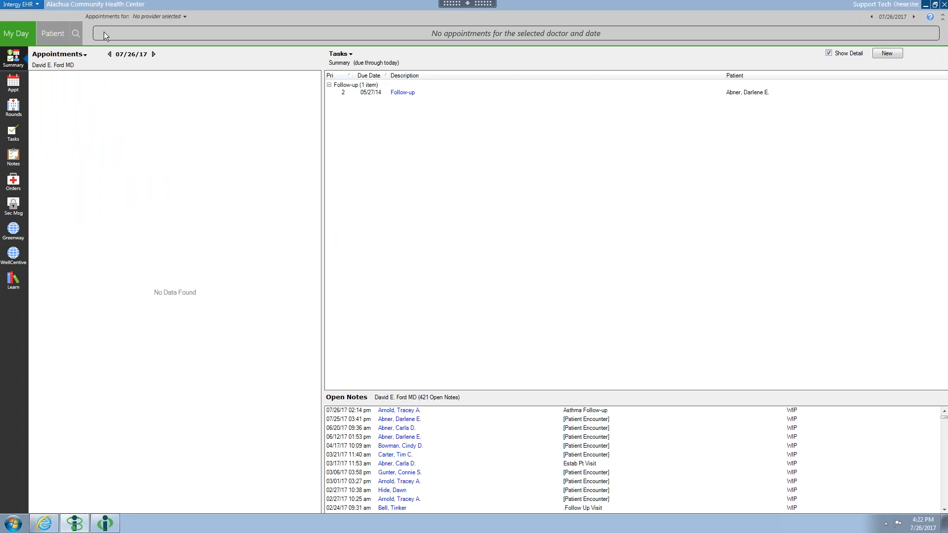
{"action": "left_click", "coordinate": [50, 31]}
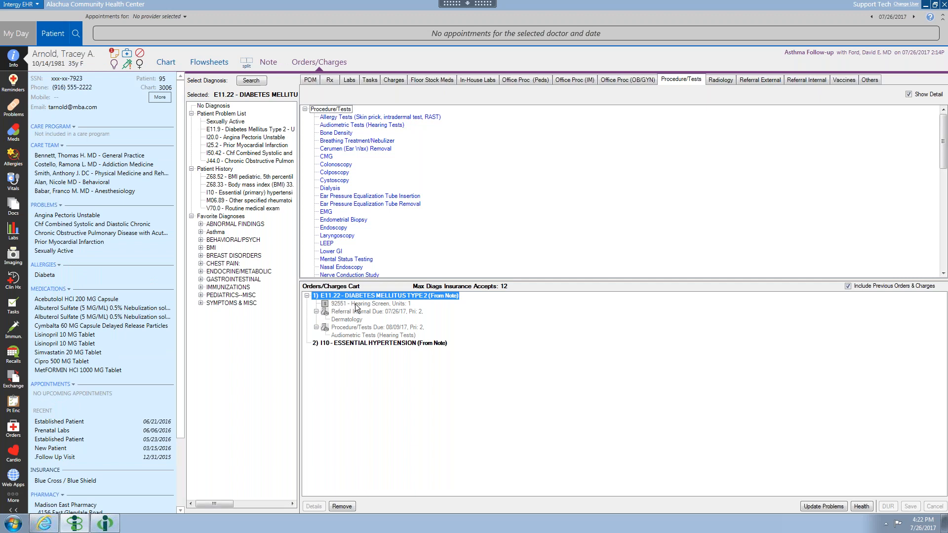
Step: Review the Procedure/Tests type's charge-creation options, trying Closed, Don't Post and Ordered, and leave the order setup without saving
{"action": "left_click", "coordinate": [17, 7]}
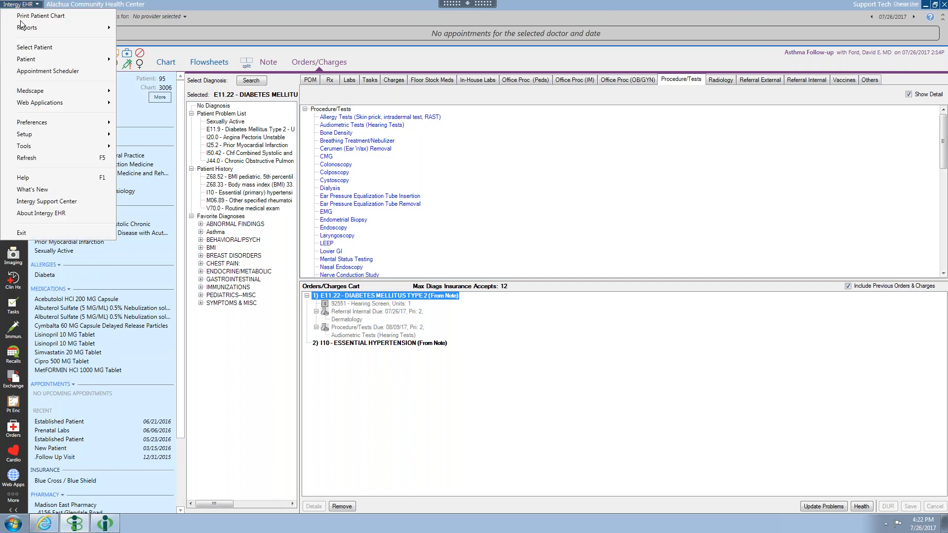
{"action": "mouse_move", "coordinate": [61, 146]}
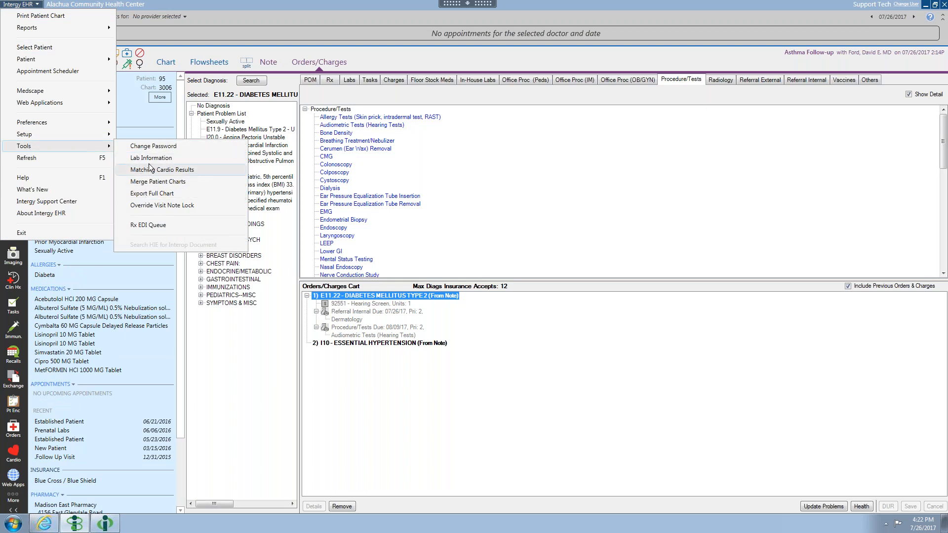
{"action": "mouse_move", "coordinate": [100, 134]}
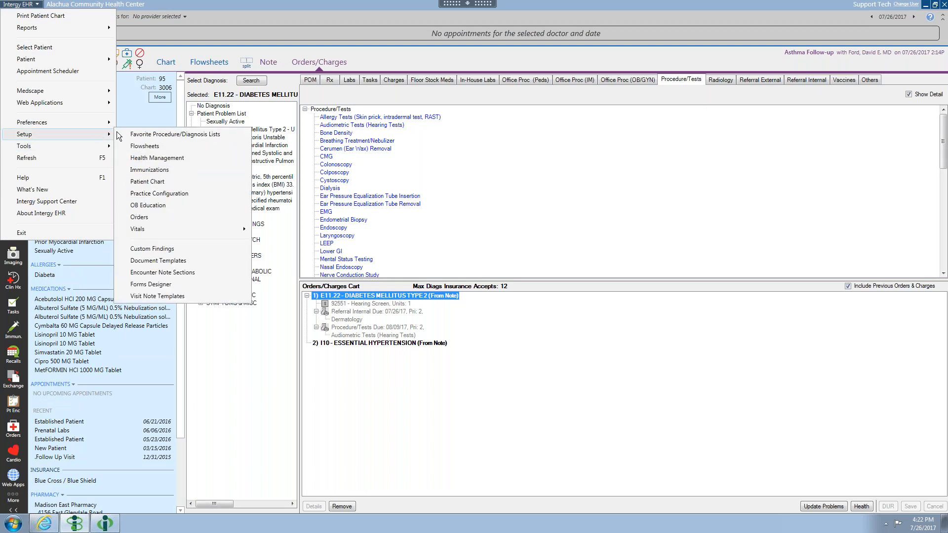
{"action": "left_click", "coordinate": [139, 217]}
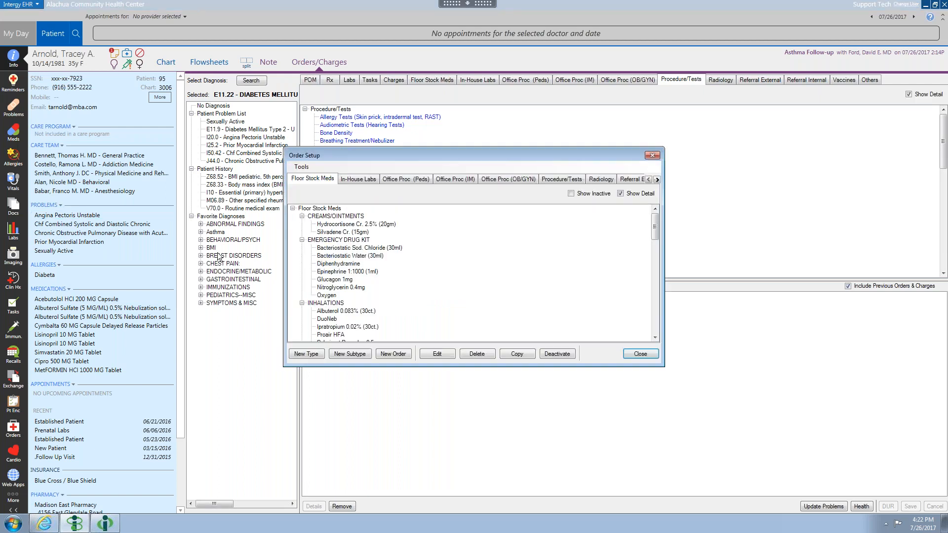
{"action": "left_click", "coordinate": [557, 176]}
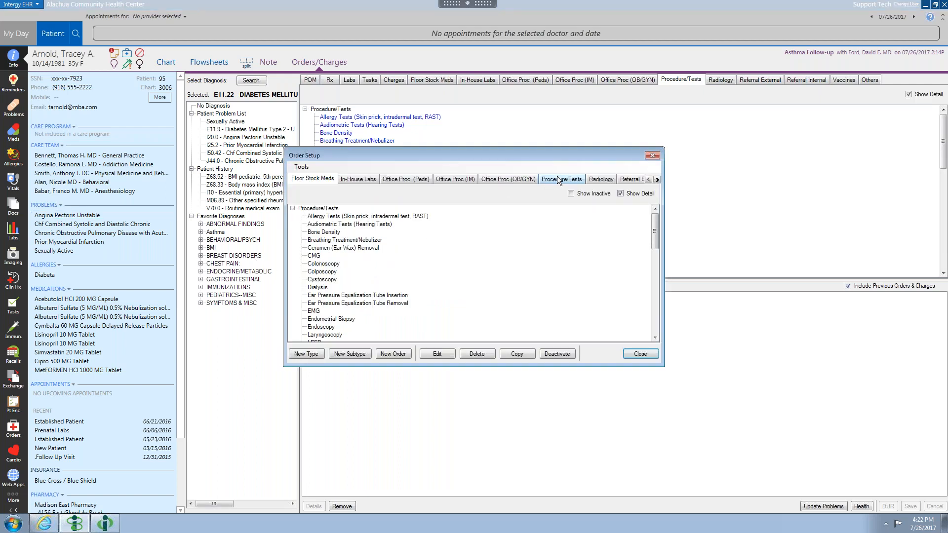
{"action": "left_click", "coordinate": [338, 224]}
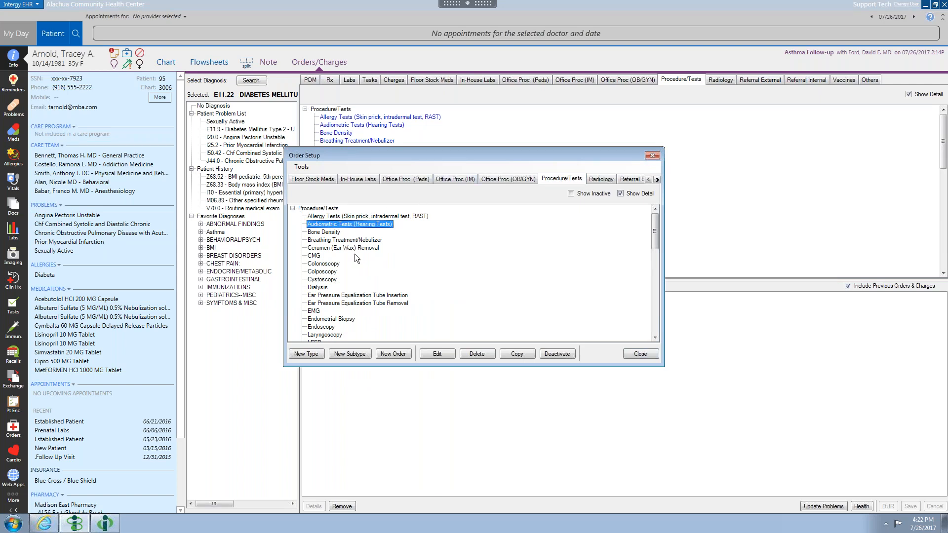
{"action": "left_click", "coordinate": [319, 209]}
{"action": "left_click", "coordinate": [437, 354]}
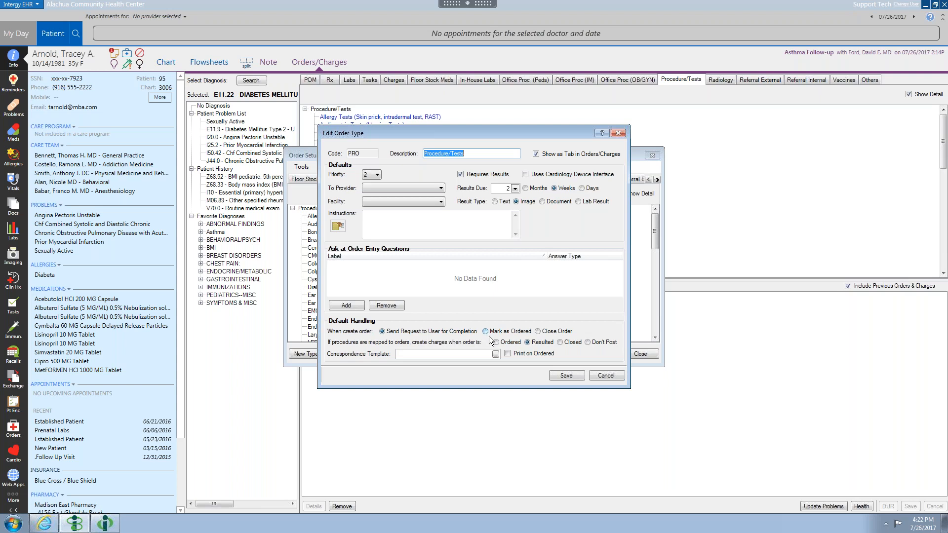
{"action": "left_click", "coordinate": [560, 342]}
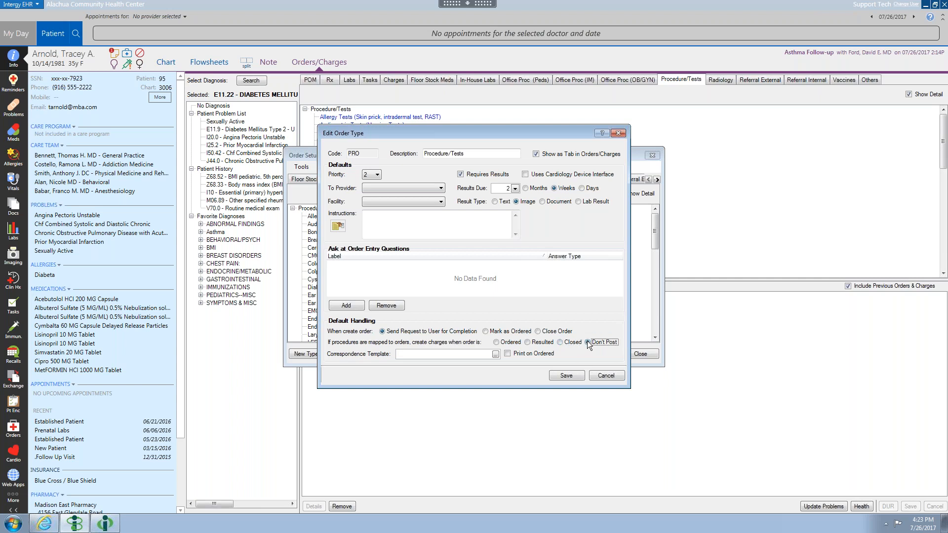
{"action": "left_click", "coordinate": [497, 342]}
{"action": "left_click", "coordinate": [609, 375]}
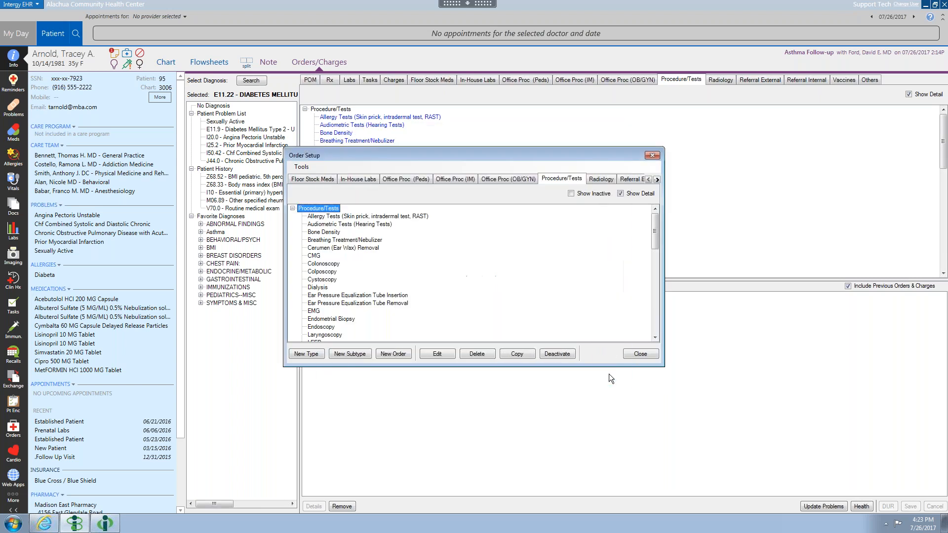
{"action": "left_click", "coordinate": [635, 354]}
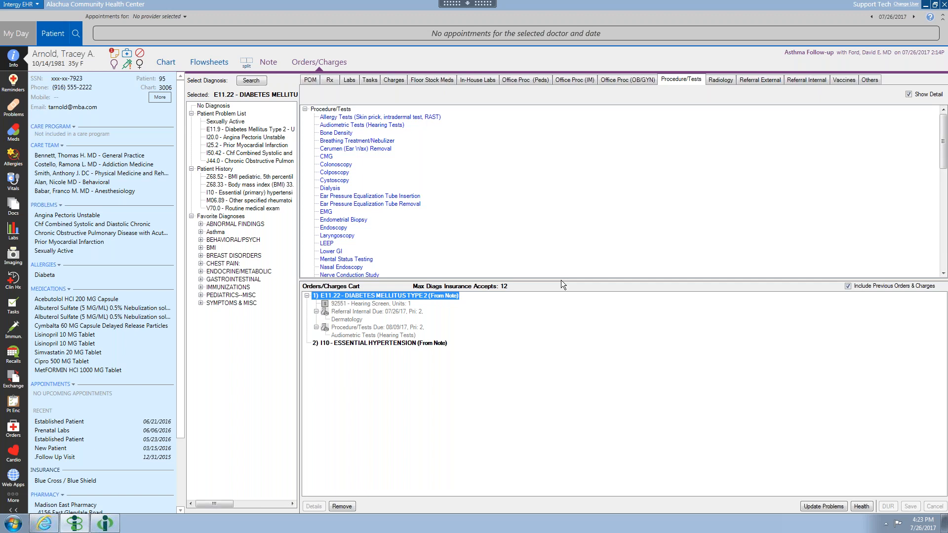
Step: Look at the favorite lab orders in the Lab Information utilities and close the window
{"action": "left_click", "coordinate": [13, 4]}
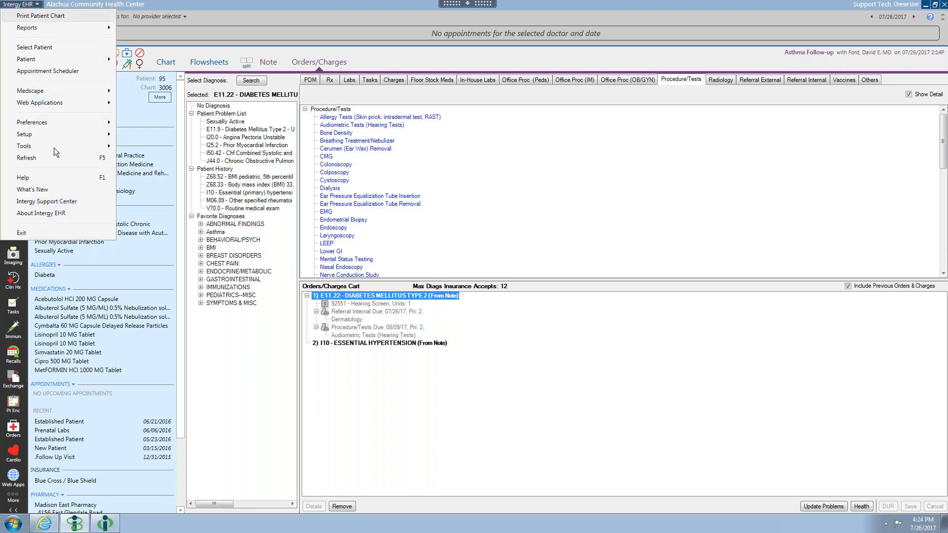
{"action": "mouse_move", "coordinate": [63, 145]}
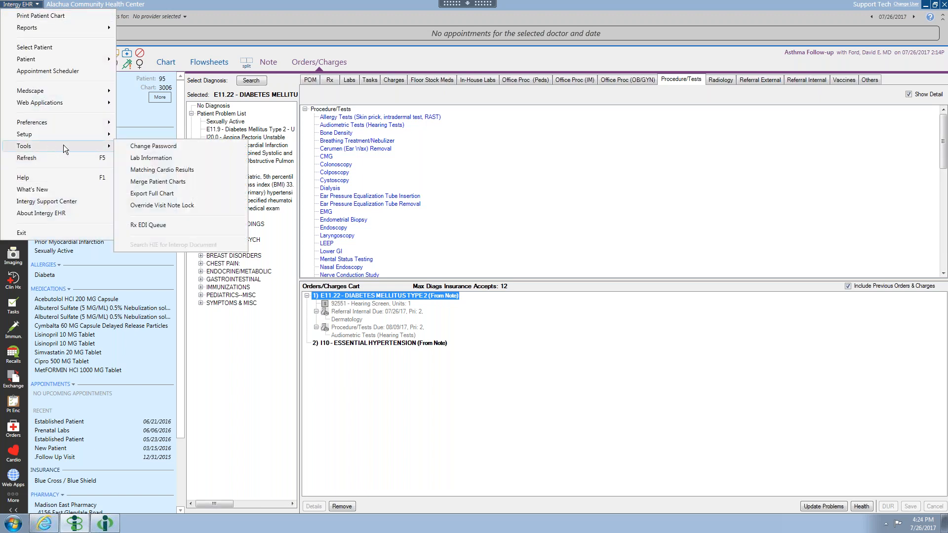
{"action": "left_click", "coordinate": [164, 156]}
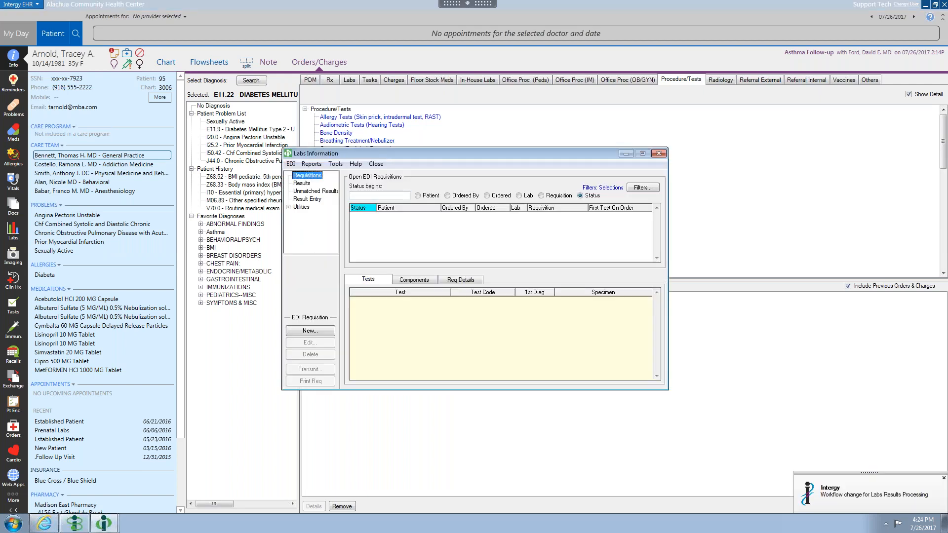
{"action": "left_click", "coordinate": [288, 207]}
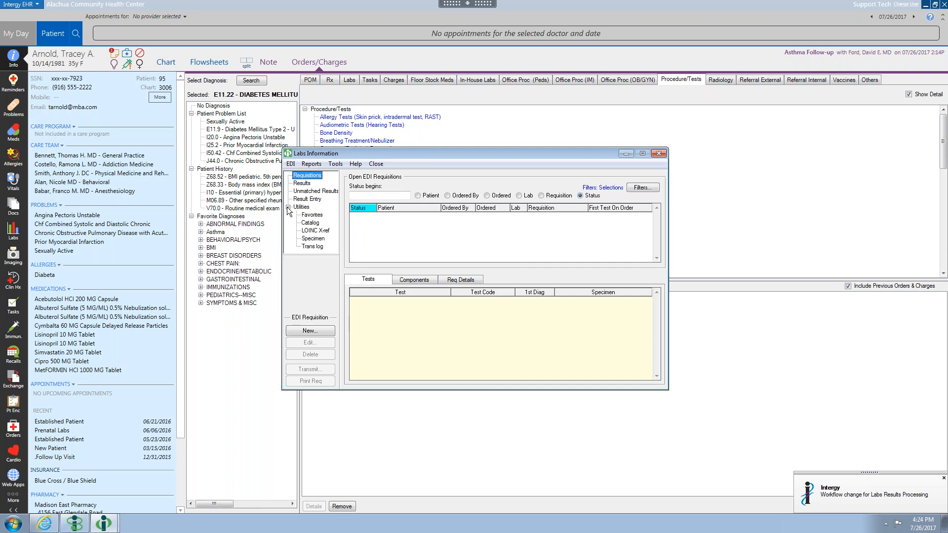
{"action": "left_click", "coordinate": [314, 217]}
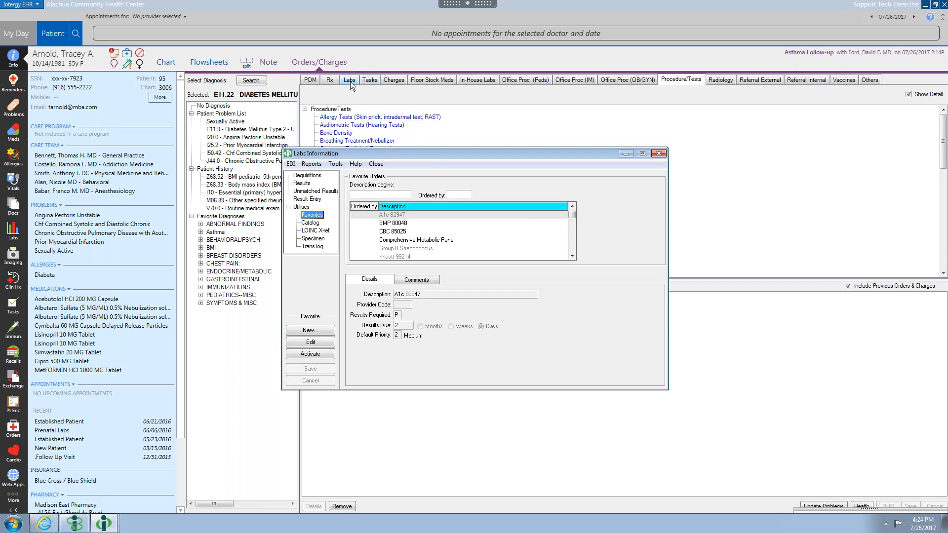
{"action": "left_click", "coordinate": [658, 154]}
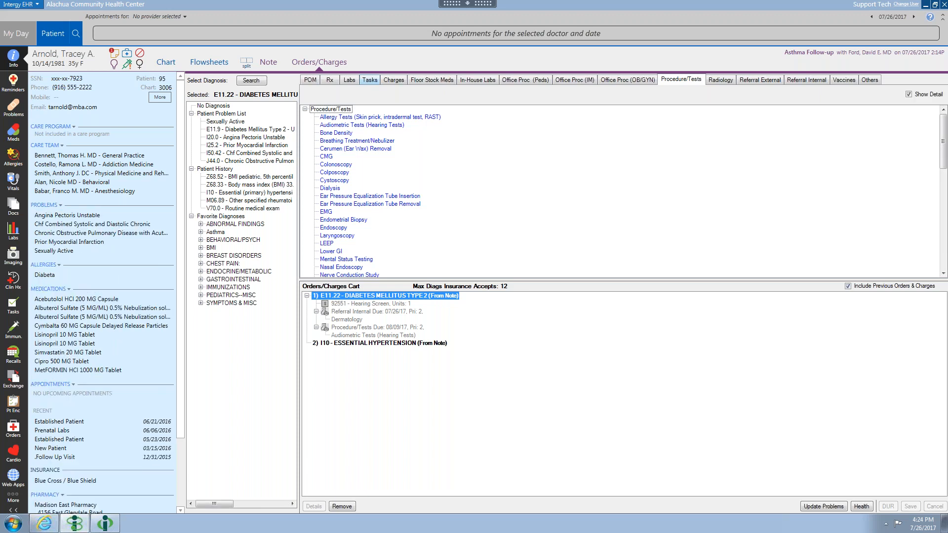
Step: View the task types available for ordering, and bring up the general task types in Intergy's Task Setup
{"action": "left_click", "coordinate": [370, 80]}
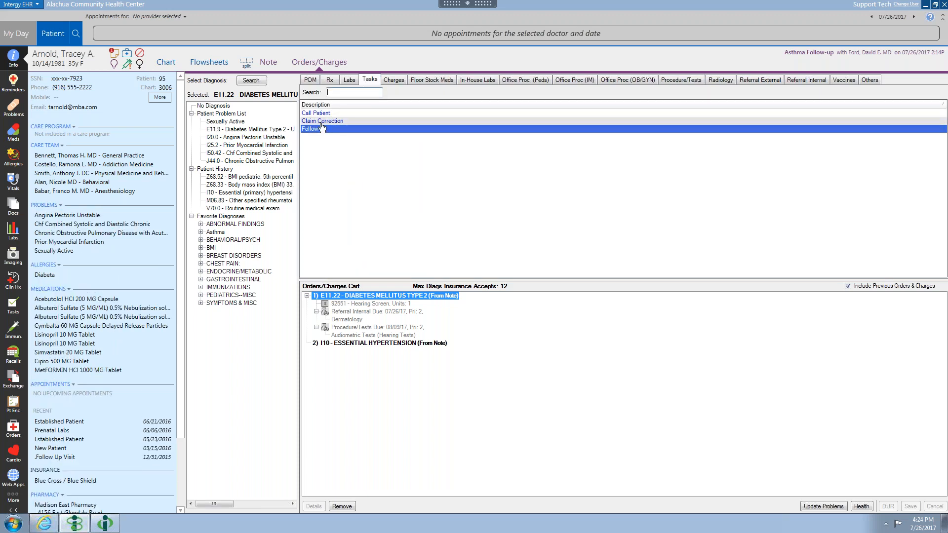
{"action": "left_click", "coordinate": [111, 529]}
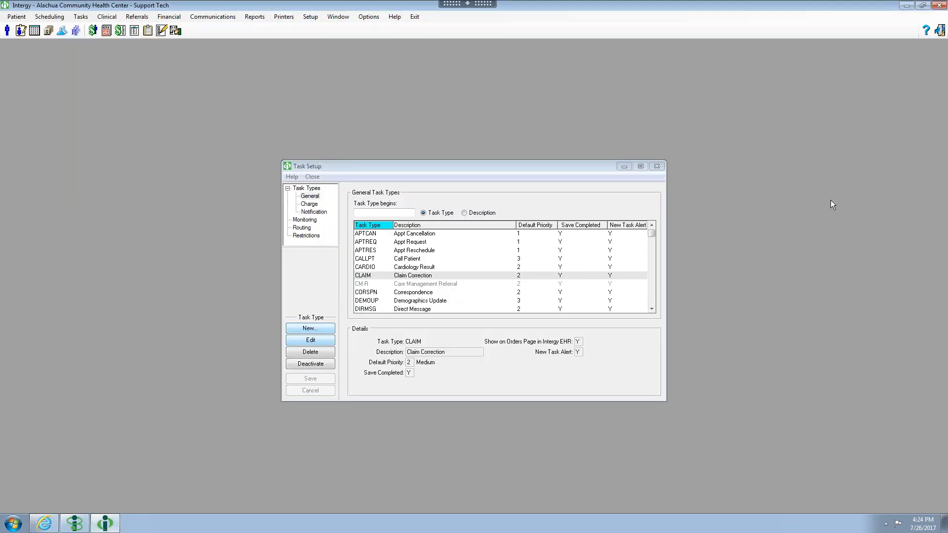
{"action": "left_click", "coordinate": [310, 17]}
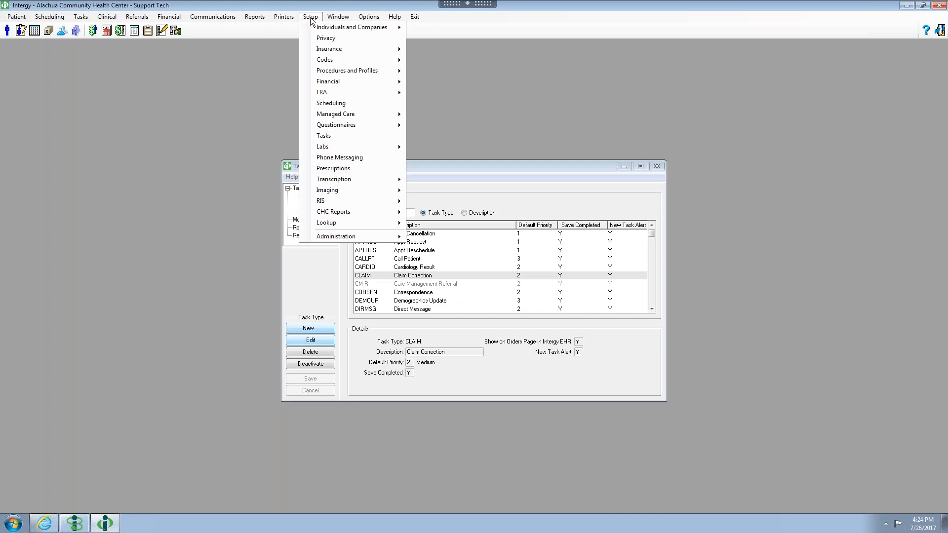
{"action": "left_click", "coordinate": [333, 137]}
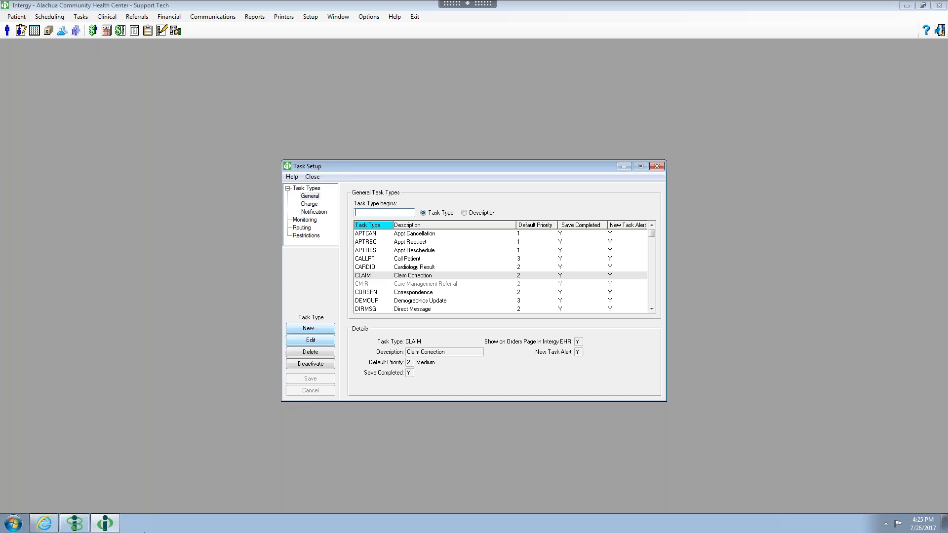
Step: Switch to Intergy EHR and open the Hydrocortisone Cr. 2.5% (20gm) floor stock order definition from the order setup
{"action": "left_click", "coordinate": [74, 526]}
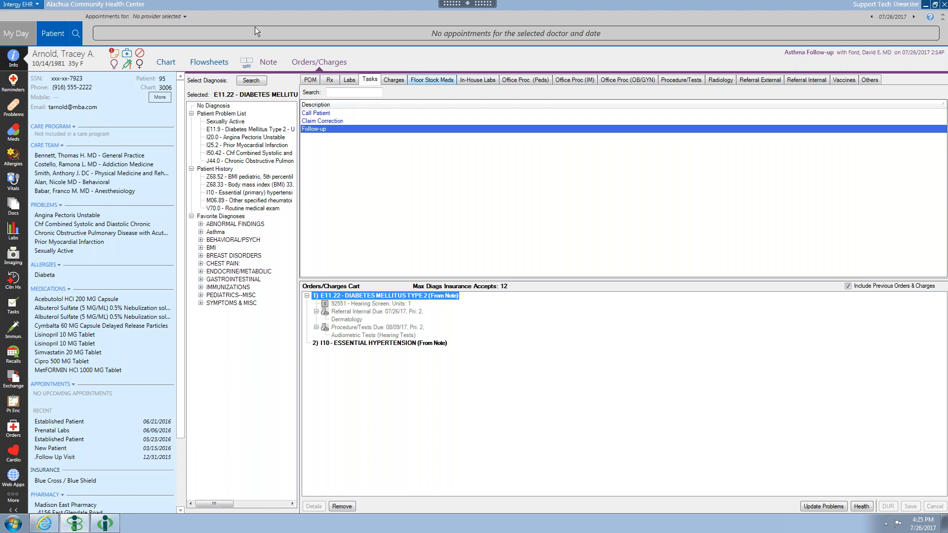
{"action": "left_click", "coordinate": [19, 4]}
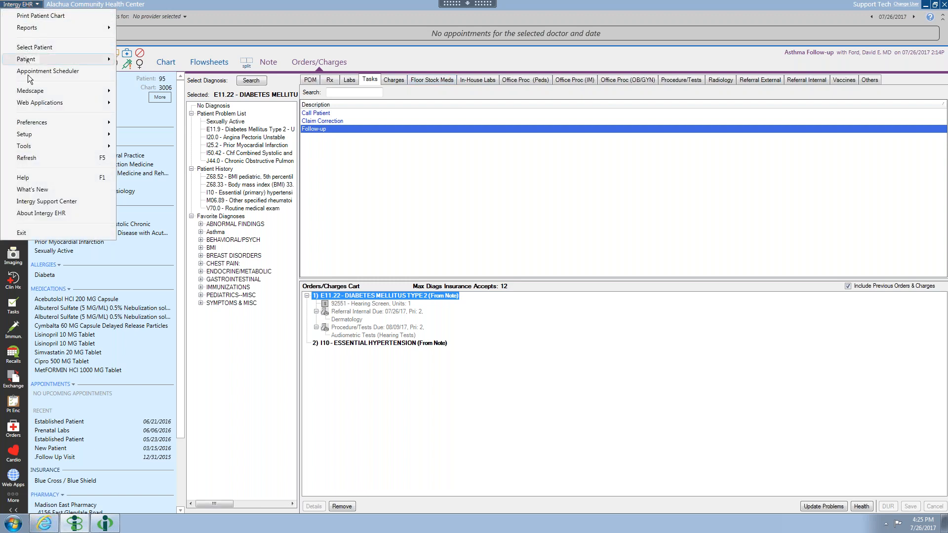
{"action": "mouse_move", "coordinate": [61, 137]}
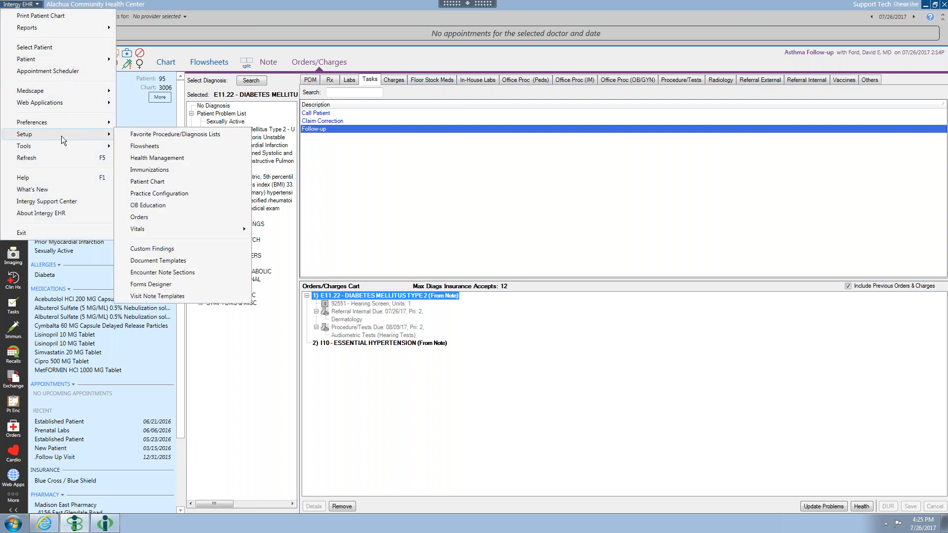
{"action": "left_click", "coordinate": [153, 218]}
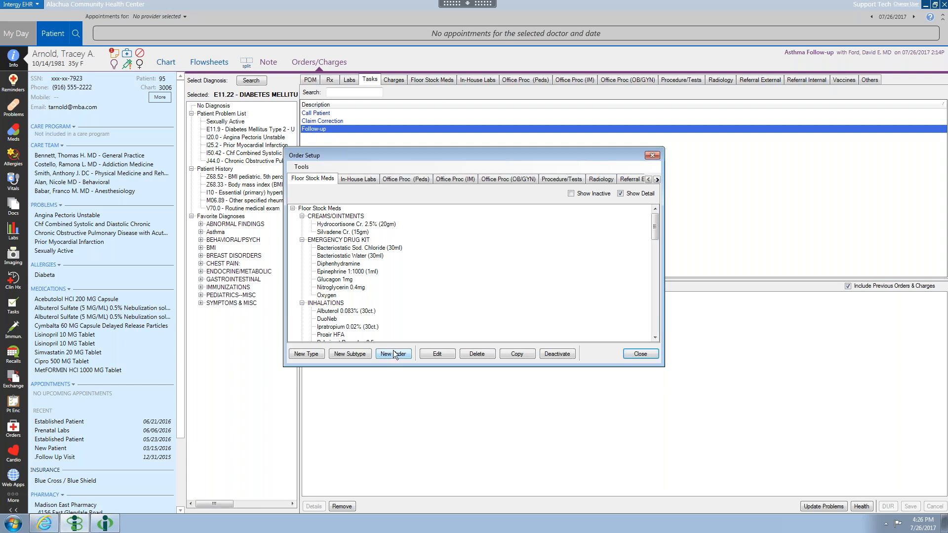
{"action": "left_click", "coordinate": [343, 225]}
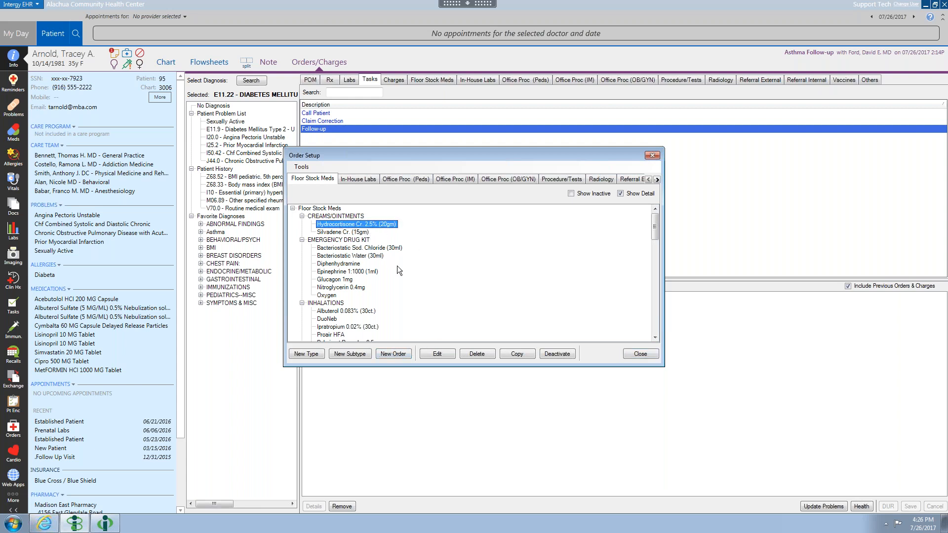
{"action": "left_click", "coordinate": [447, 353]}
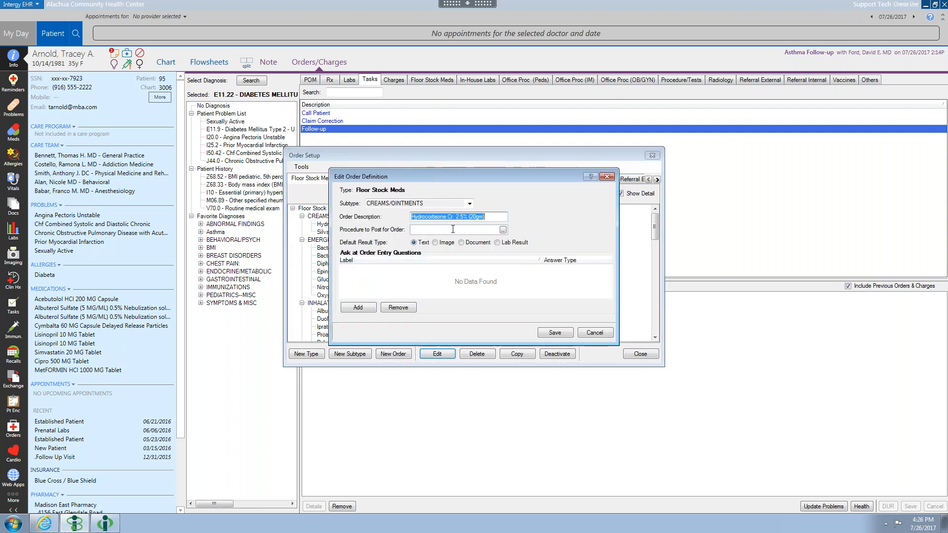
Step: Search all procedures by description for "oin" and "crea" as the procedure to post, and leave the order definition without saving
{"action": "left_click", "coordinate": [502, 230]}
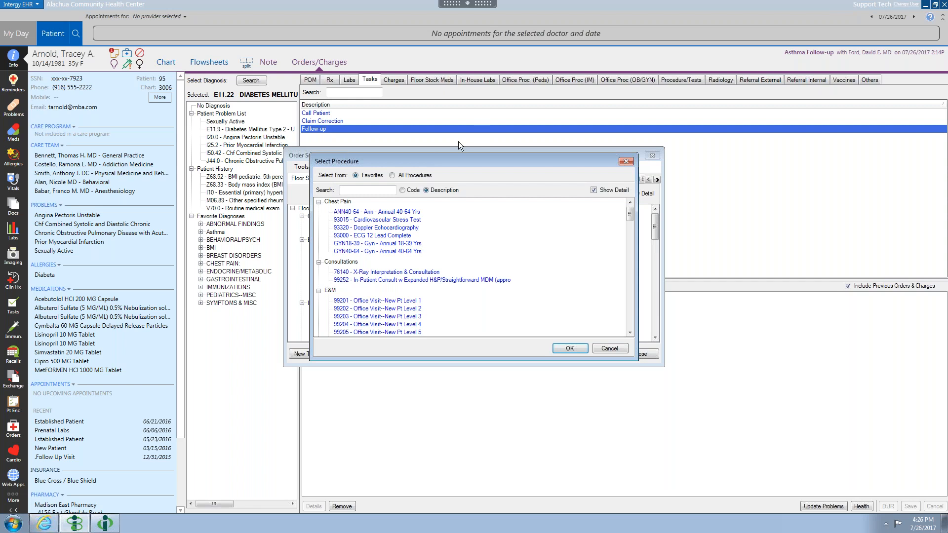
{"action": "left_click", "coordinate": [392, 176]}
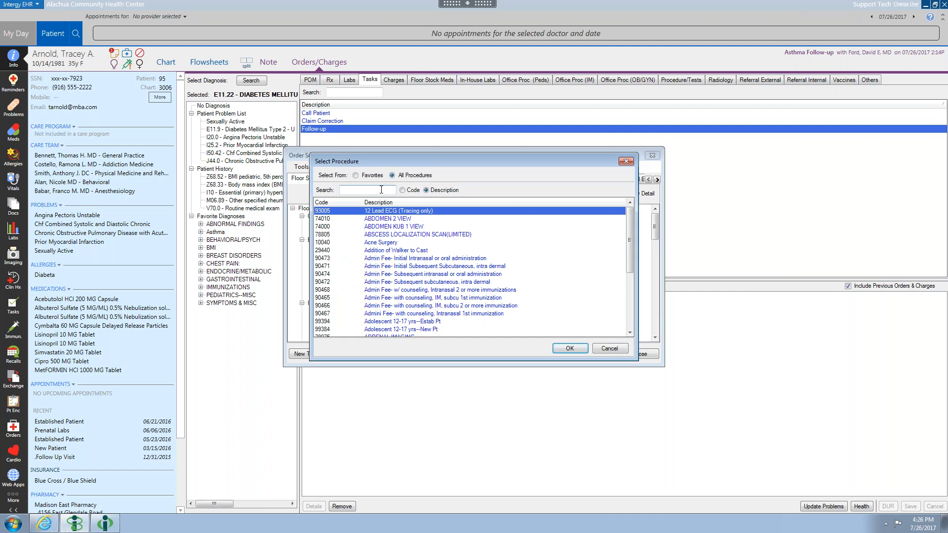
{"action": "type", "text": "oin"}
{"action": "key", "text": "BackSpace"}
{"action": "key", "text": "BackSpace"}
{"action": "key", "text": "BackSpace"}
{"action": "type", "text": "crea"}
{"action": "left_click", "coordinate": [603, 348]}
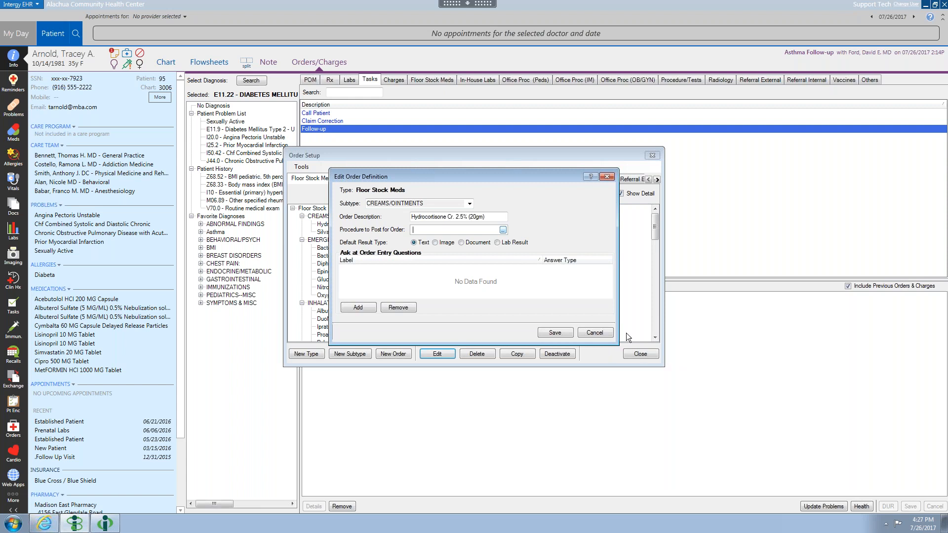
{"action": "left_click", "coordinate": [598, 332]}
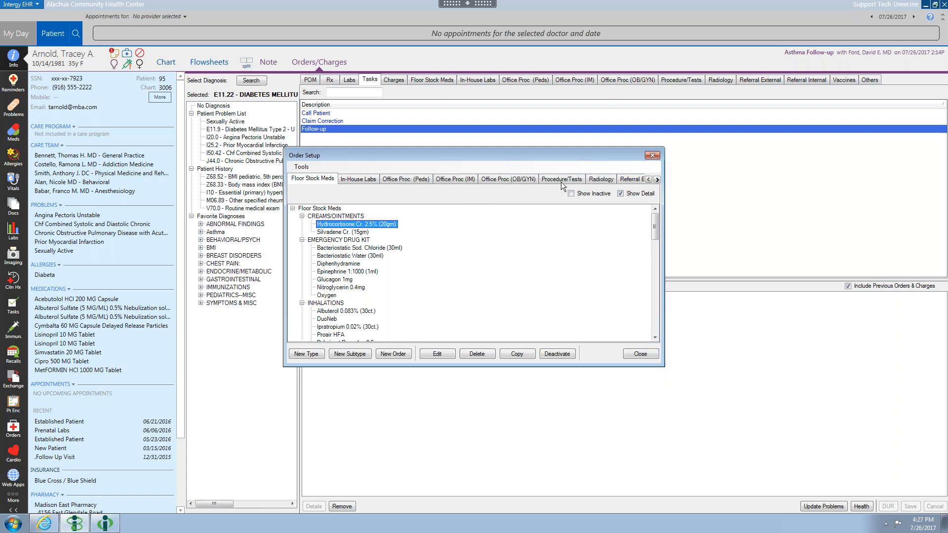
Step: Review the Radiology order type's defaults and charge handling, and leave the order setup without changes
{"action": "left_click", "coordinate": [601, 179]}
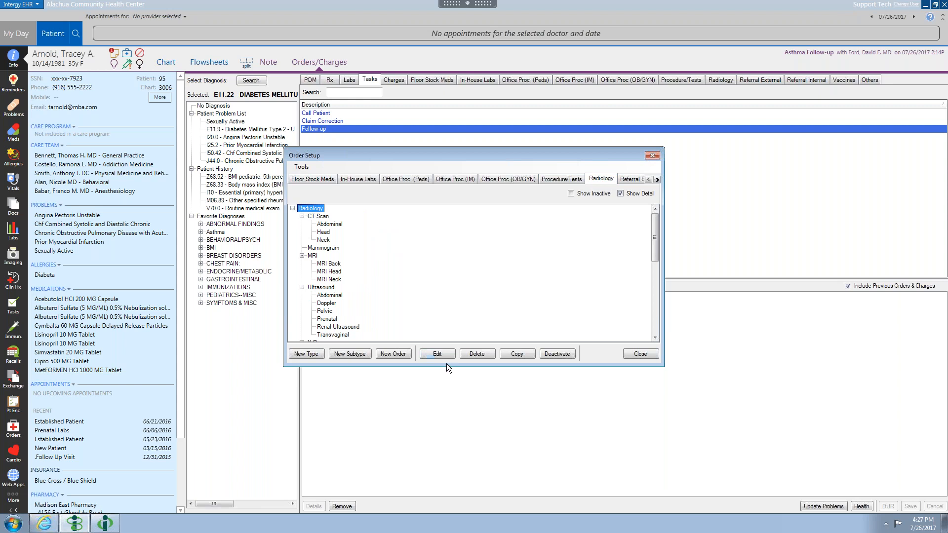
{"action": "left_click", "coordinate": [438, 354]}
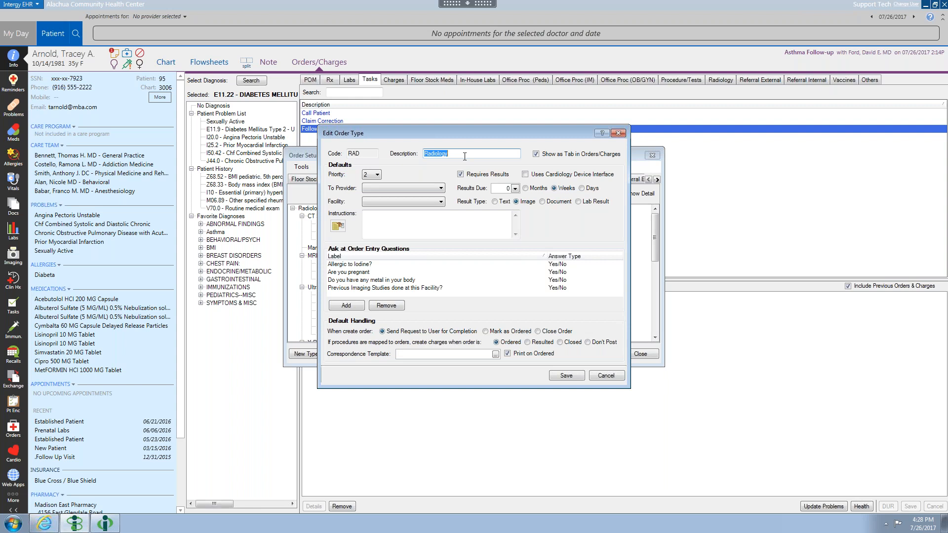
{"action": "left_click", "coordinate": [606, 375]}
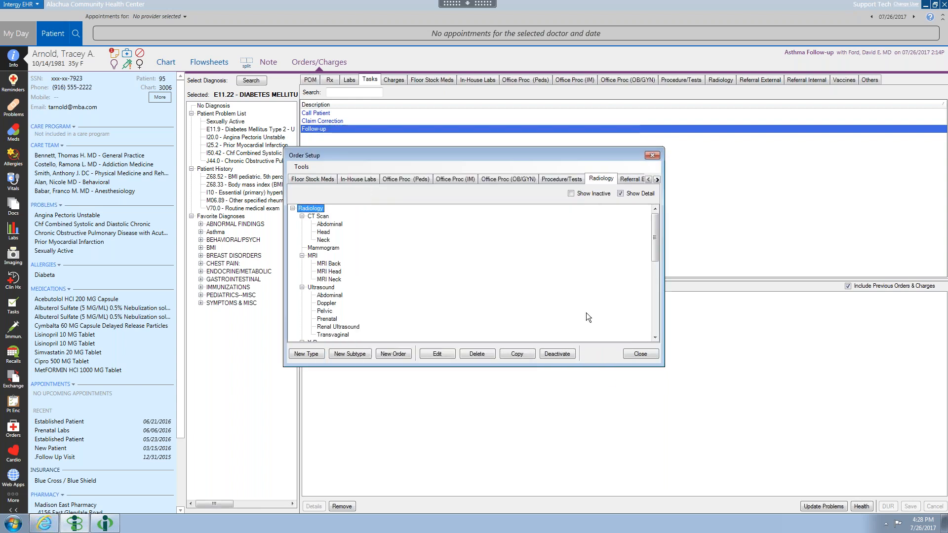
{"action": "left_click", "coordinate": [644, 353]}
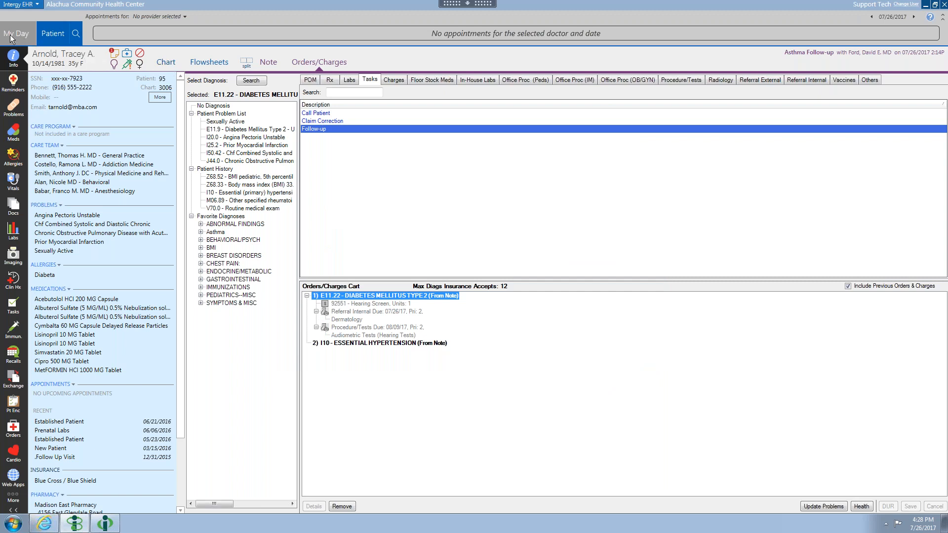
Step: View the order types available for filtering the provider's orders in My Day, and return to the patient's orders cart
{"action": "left_click", "coordinate": [11, 37]}
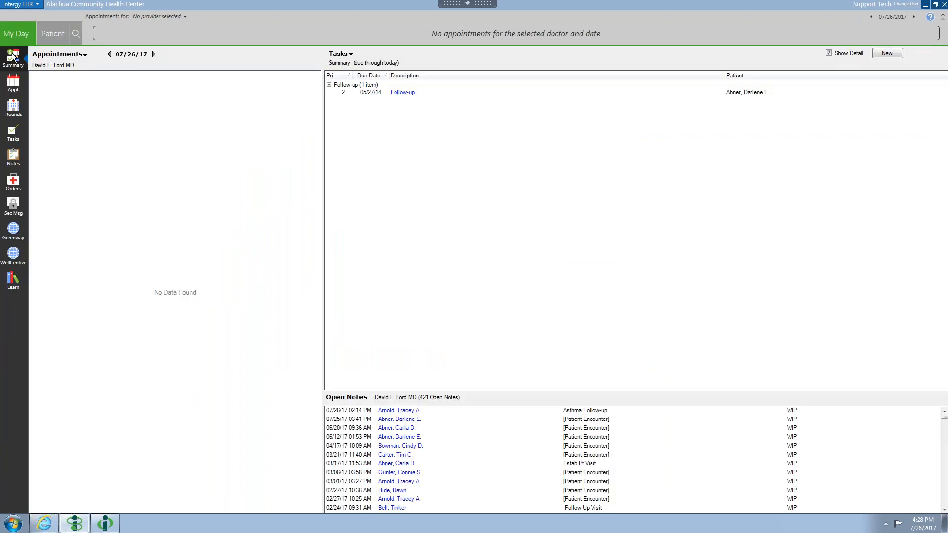
{"action": "left_click", "coordinate": [18, 185]}
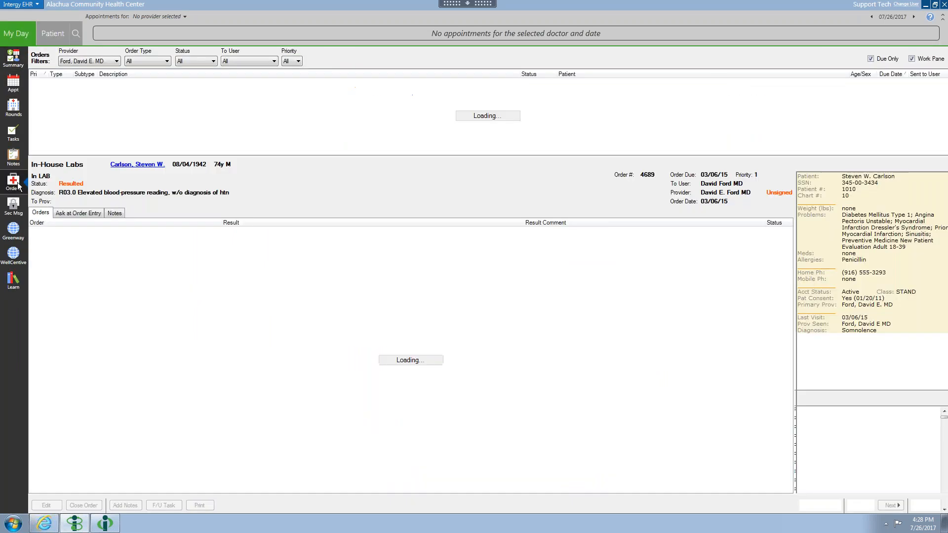
{"action": "left_click", "coordinate": [167, 61]}
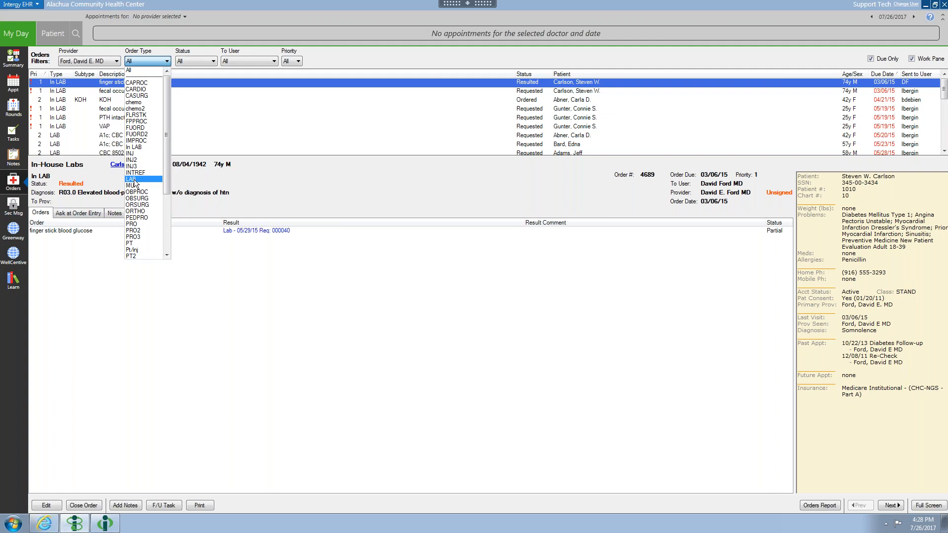
{"action": "left_click", "coordinate": [297, 40]}
{"action": "left_click", "coordinate": [53, 33]}
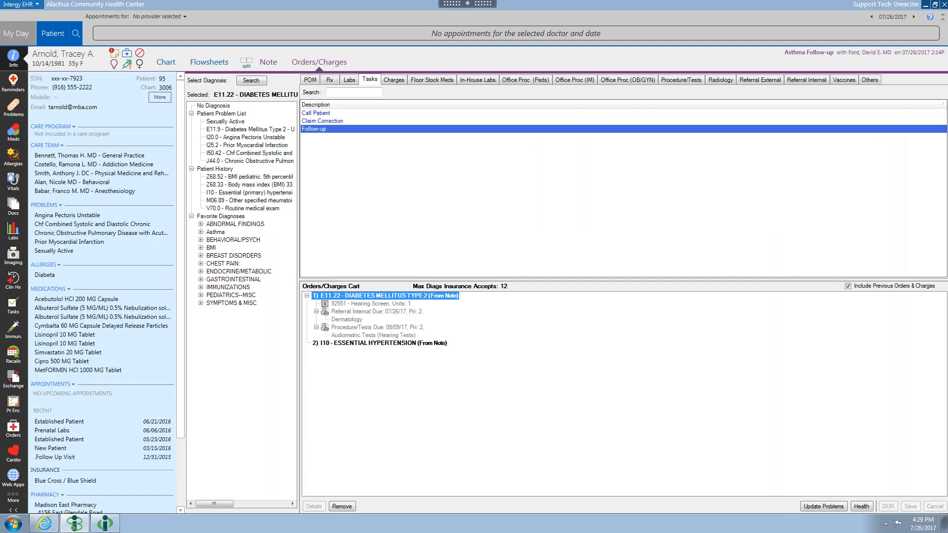
Step: Look at the patient's lab favorites, recheck the order type filter choices in My Day, and return to the patient's orders
{"action": "left_click", "coordinate": [350, 80]}
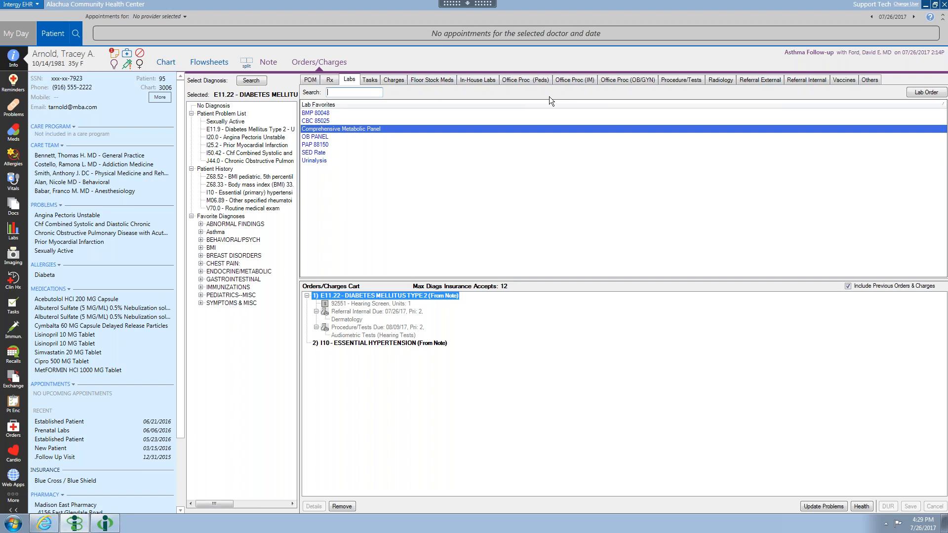
{"action": "left_click", "coordinate": [14, 36]}
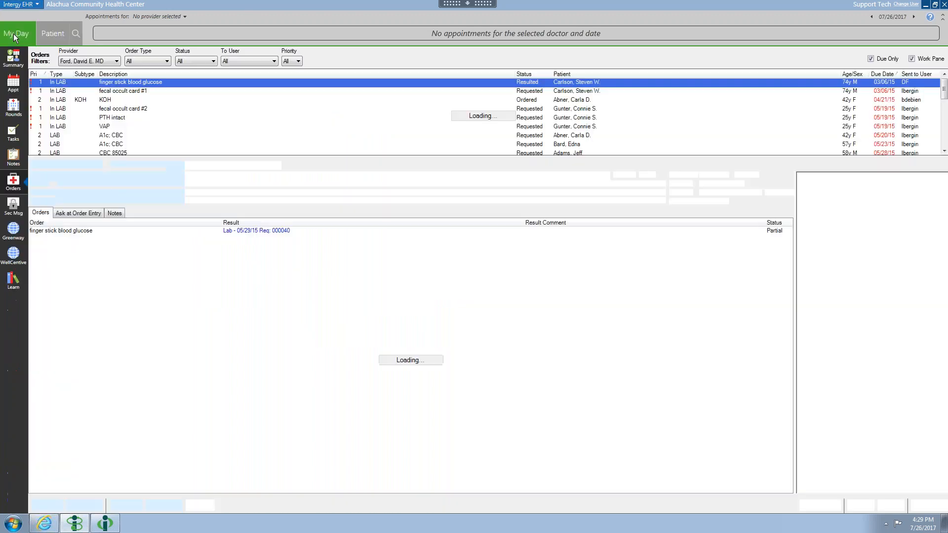
{"action": "left_click", "coordinate": [167, 60]}
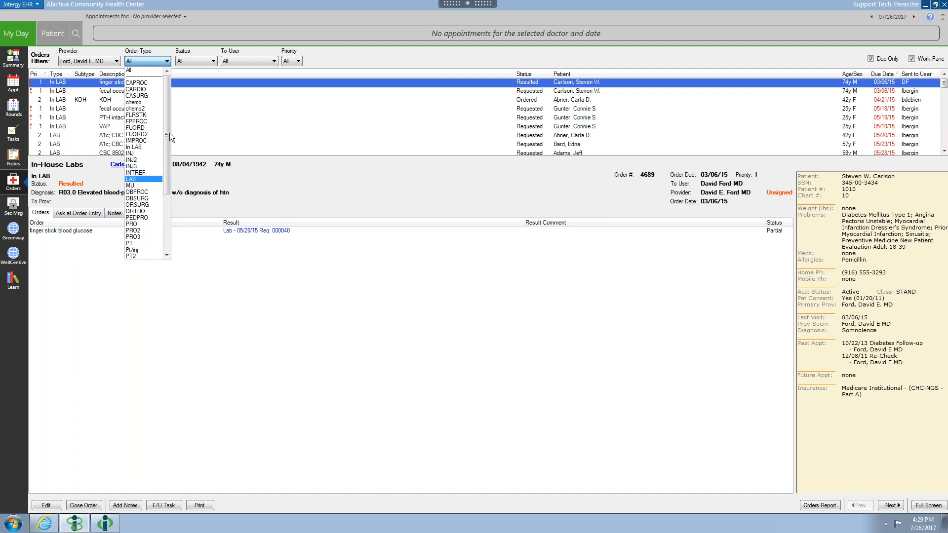
{"action": "left_click", "coordinate": [206, 28]}
{"action": "left_click", "coordinate": [19, 5]}
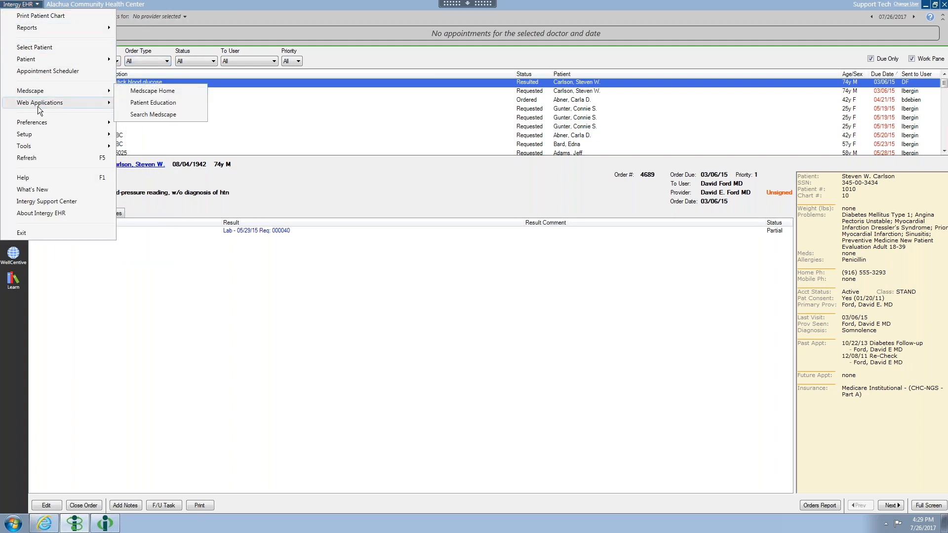
{"action": "left_click", "coordinate": [169, 23]}
{"action": "left_click", "coordinate": [60, 28]}
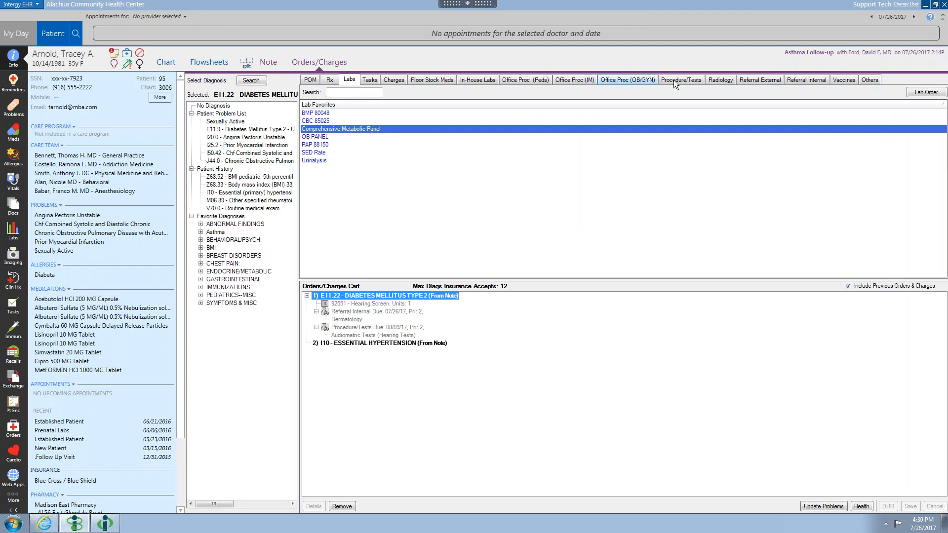
Step: Display the vaccine orders available for the patient, and bring up the Vaccines type in the order setup
{"action": "left_click", "coordinate": [843, 80]}
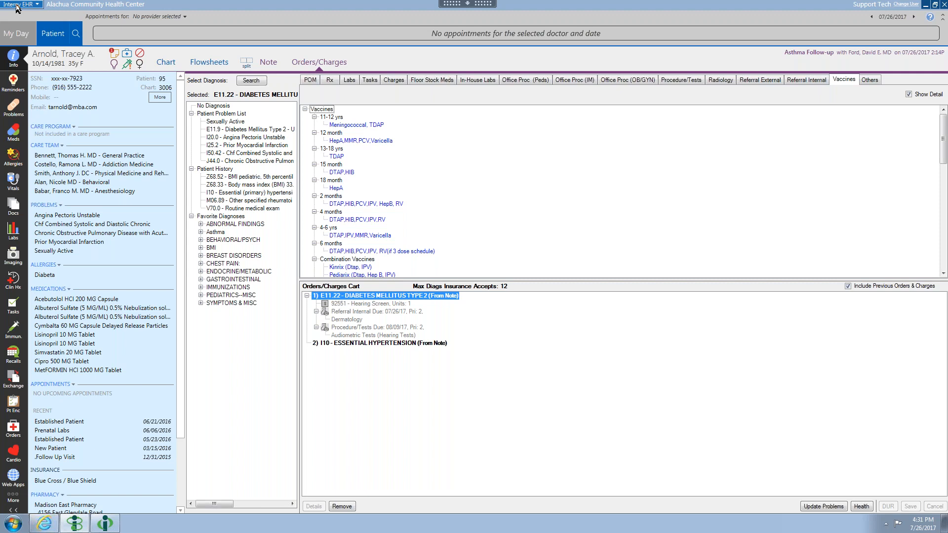
{"action": "left_click", "coordinate": [17, 5]}
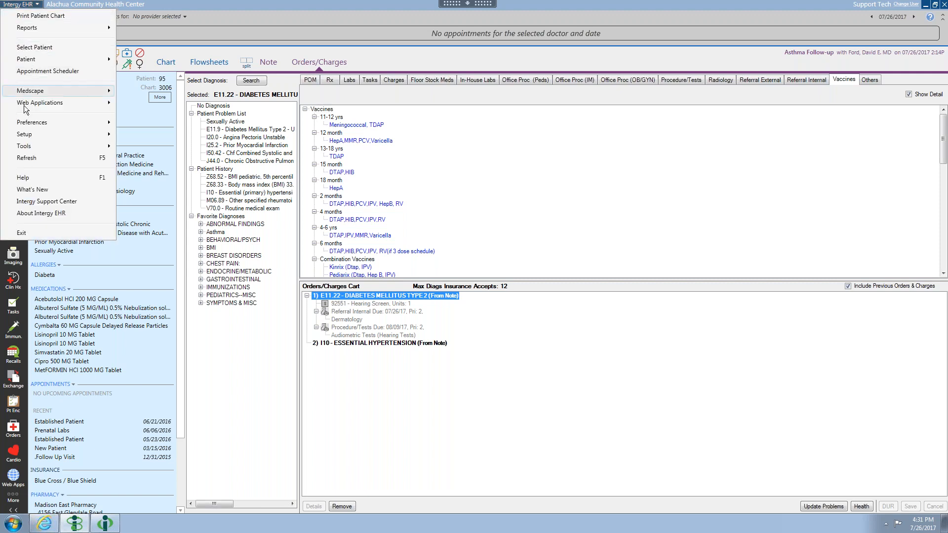
{"action": "mouse_move", "coordinate": [28, 140]}
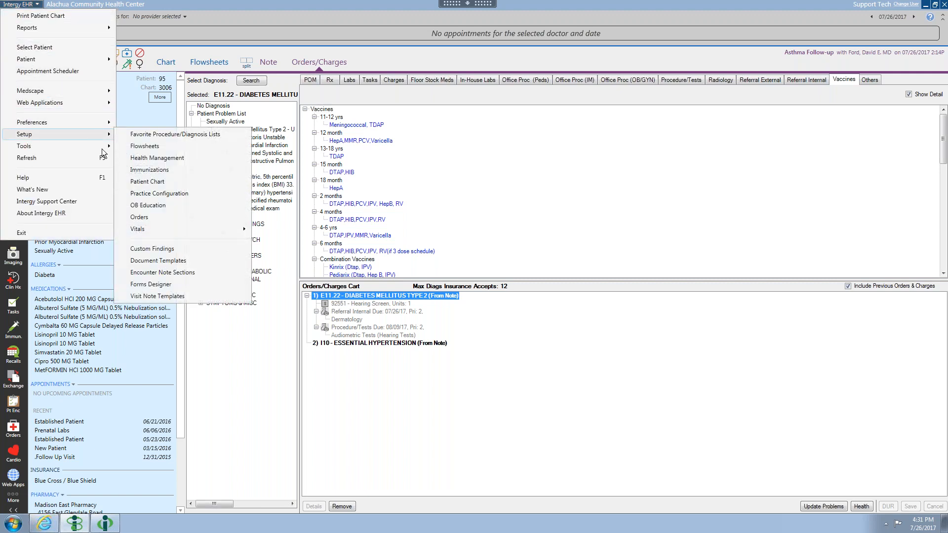
{"action": "left_click", "coordinate": [164, 214]}
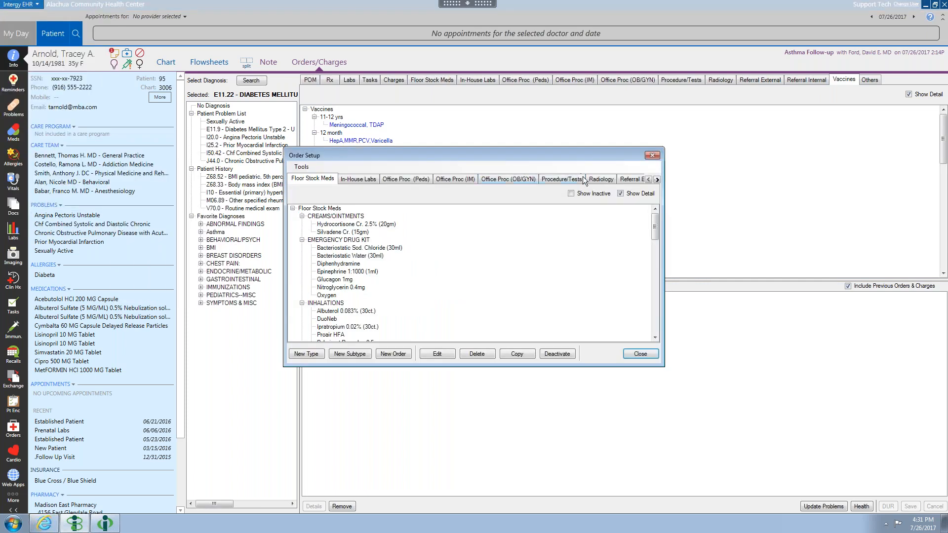
{"action": "left_click", "coordinate": [657, 180]}
{"action": "left_click", "coordinate": [657, 179]}
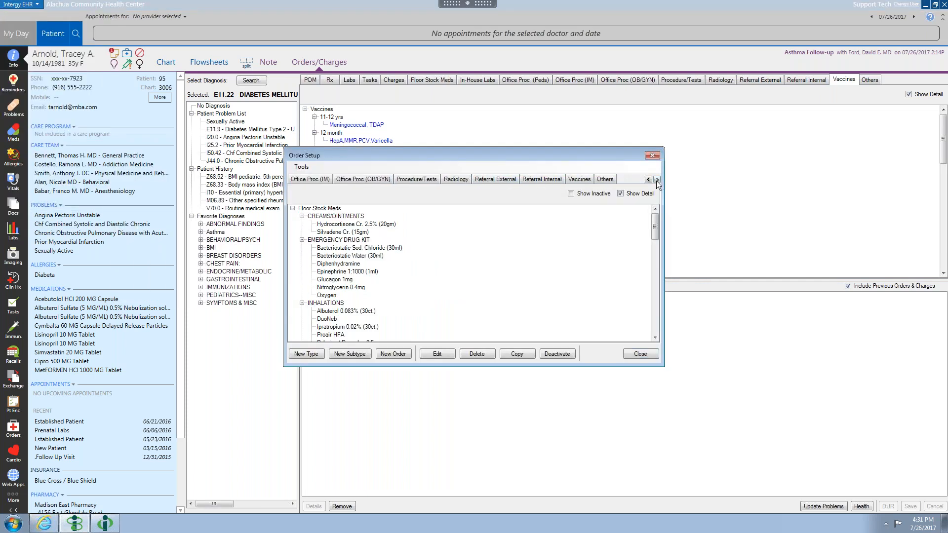
{"action": "left_click", "coordinate": [575, 177]}
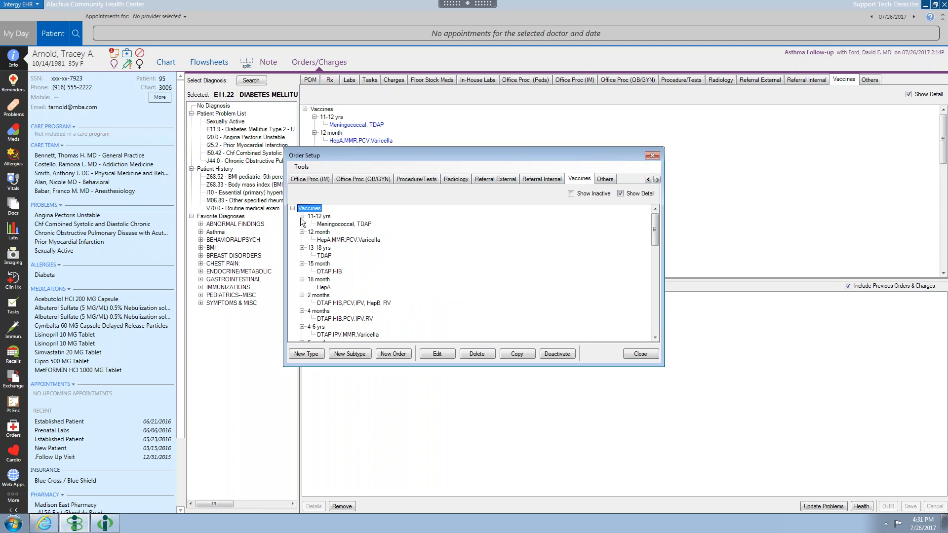
Step: Review the definitions of the 11-12 yrs, 12 month and 13-18 yrs vaccine orders, and leave the order setup without changes
{"action": "left_click", "coordinate": [329, 225]}
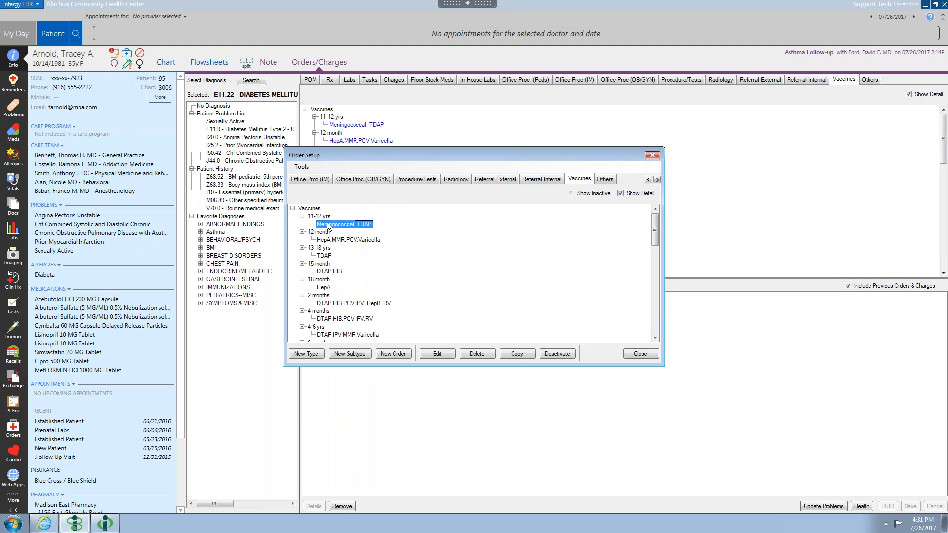
{"action": "left_click", "coordinate": [438, 353]}
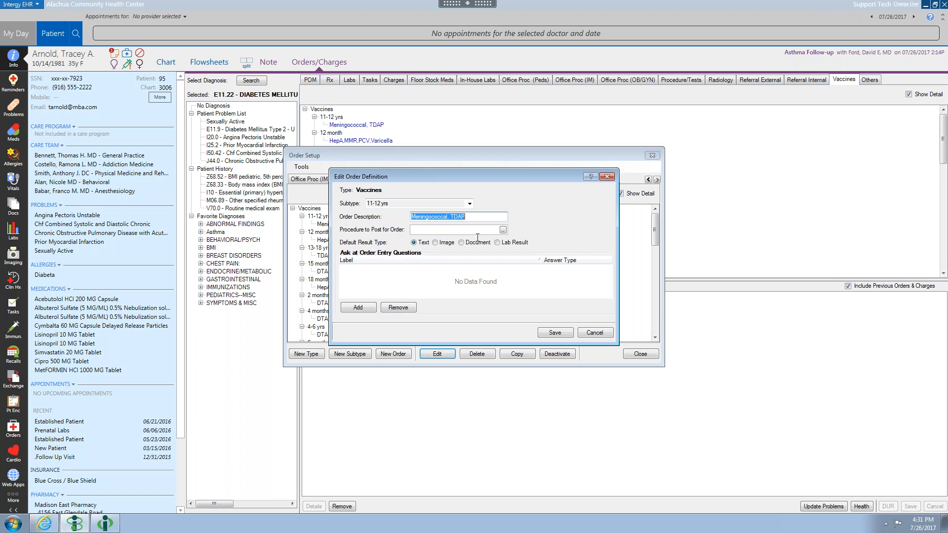
{"action": "left_click", "coordinate": [600, 333]}
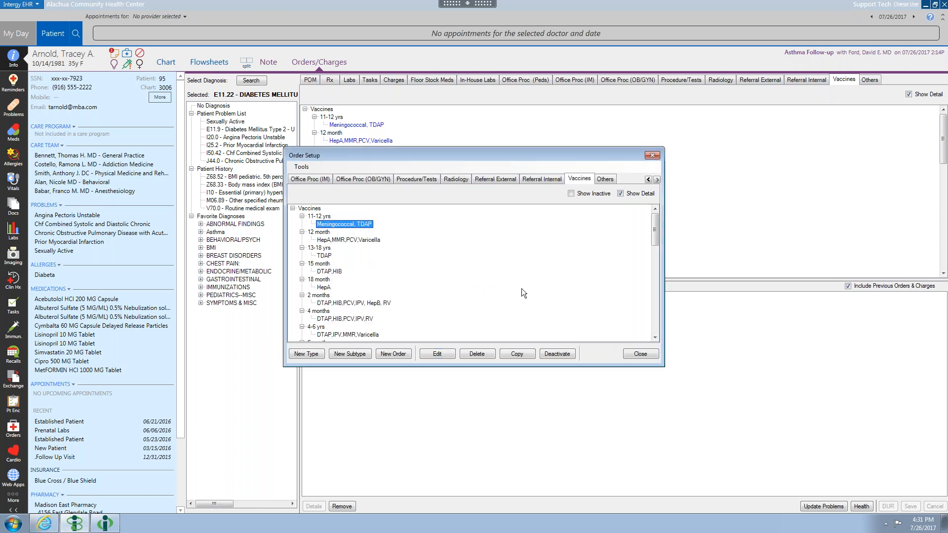
{"action": "left_click", "coordinate": [358, 242]}
{"action": "left_click", "coordinate": [434, 353]}
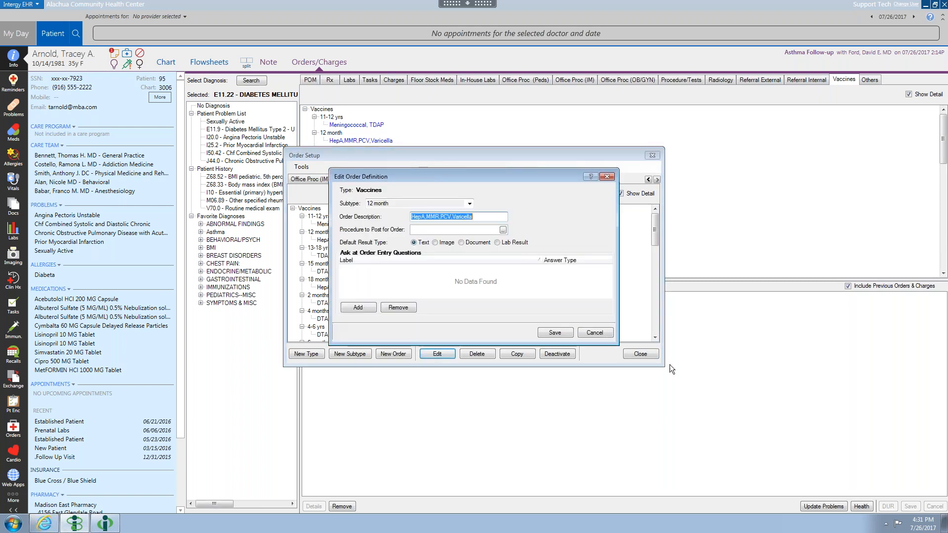
{"action": "left_click", "coordinate": [594, 332]}
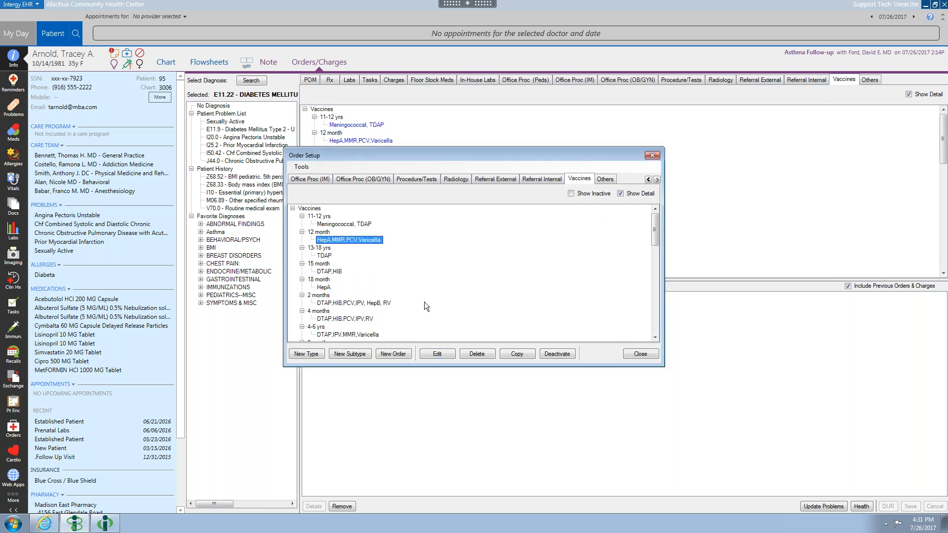
{"action": "left_click", "coordinate": [324, 256]}
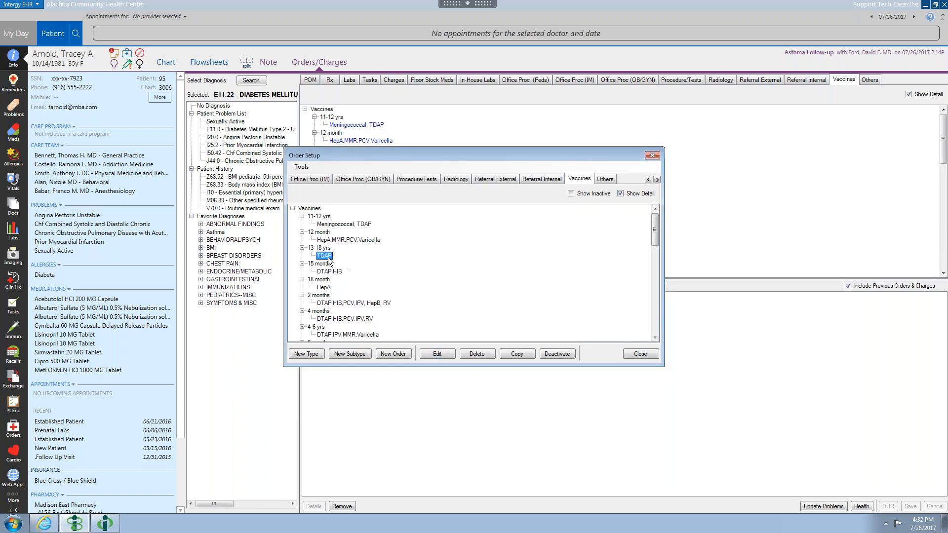
{"action": "left_click", "coordinate": [436, 354]}
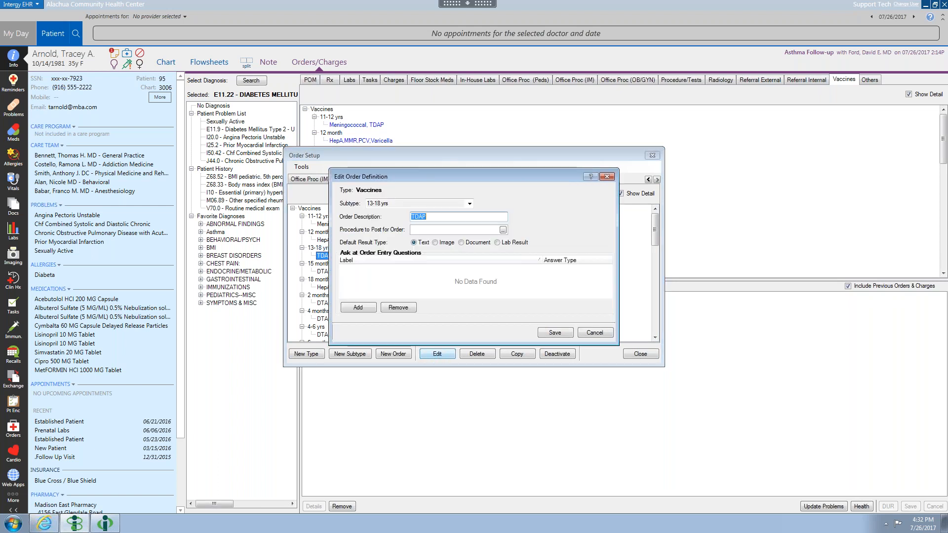
{"action": "left_click", "coordinate": [596, 333]}
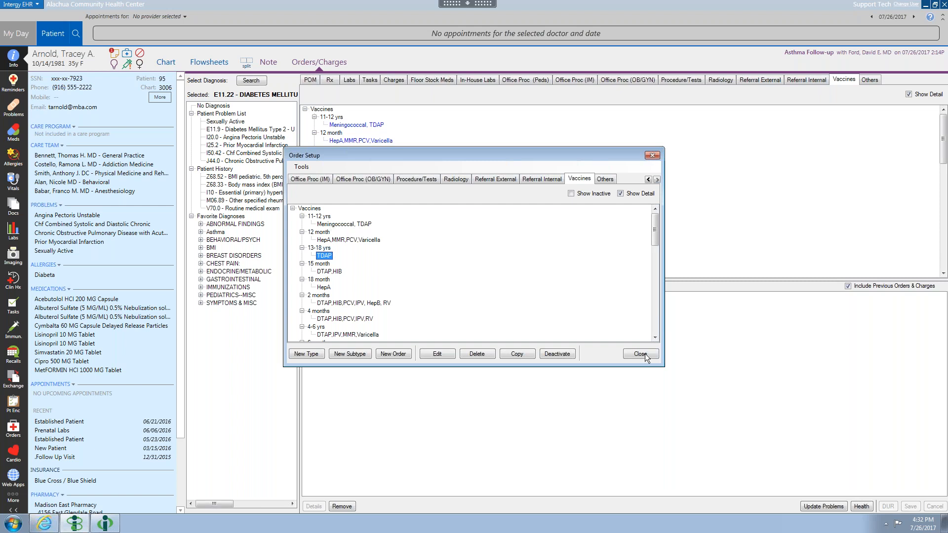
{"action": "left_click", "coordinate": [632, 352]}
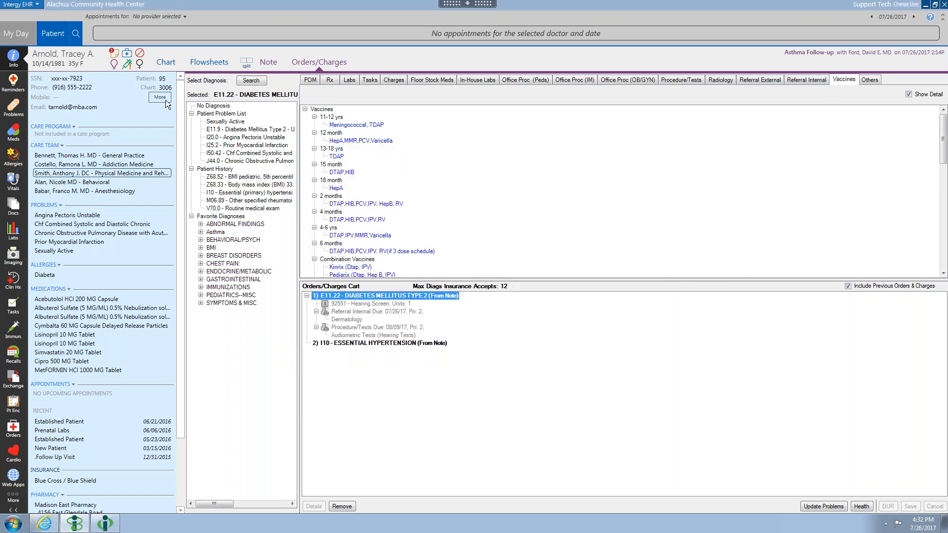
Step: Review the DTaP vaccine's procedure code and default details in the immunization setup, and leave it without changes
{"action": "left_click", "coordinate": [19, 4]}
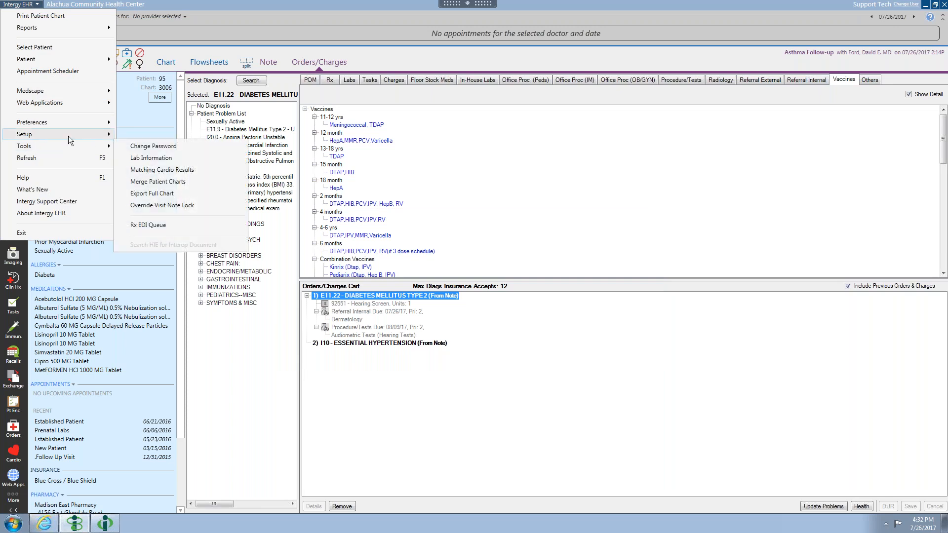
{"action": "mouse_move", "coordinate": [69, 136]}
{"action": "left_click", "coordinate": [149, 160]}
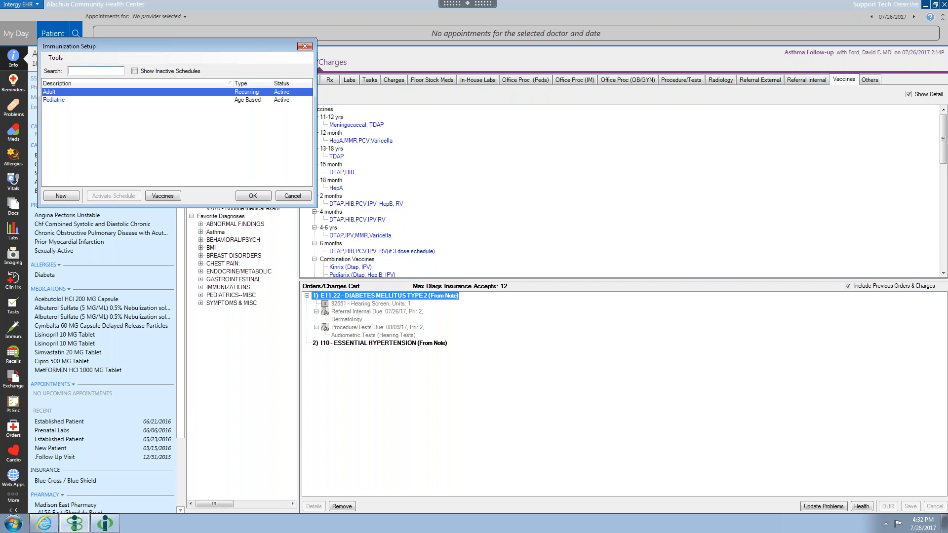
{"action": "left_click", "coordinate": [54, 57]}
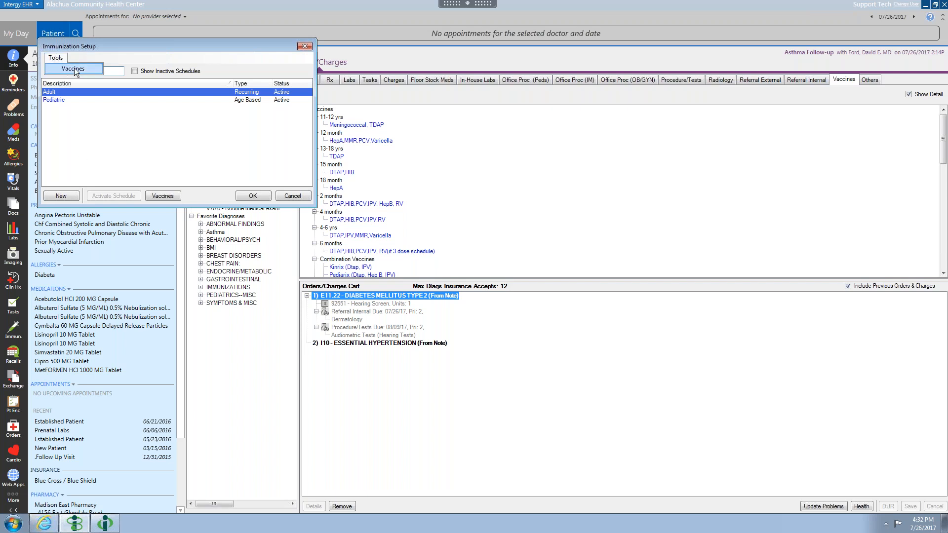
{"action": "left_click", "coordinate": [74, 67]}
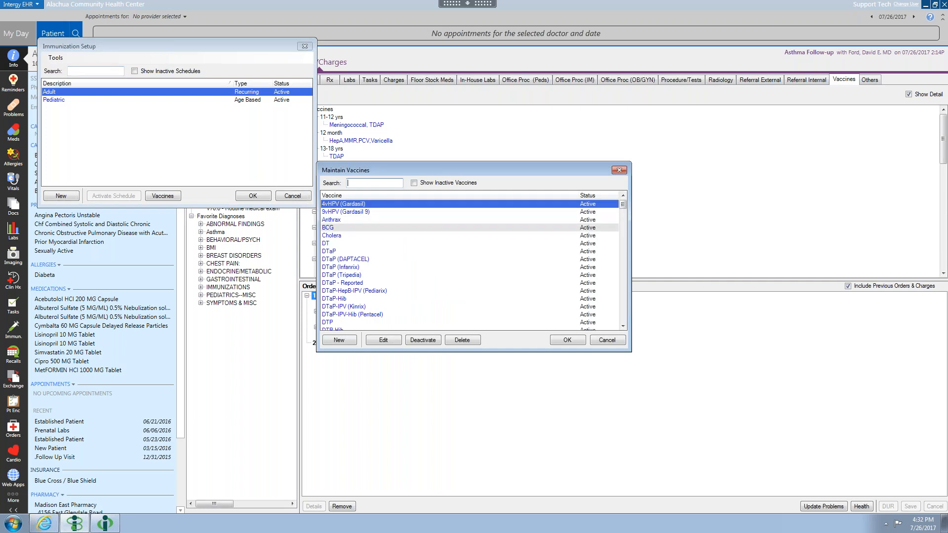
{"action": "double_click", "coordinate": [329, 250]}
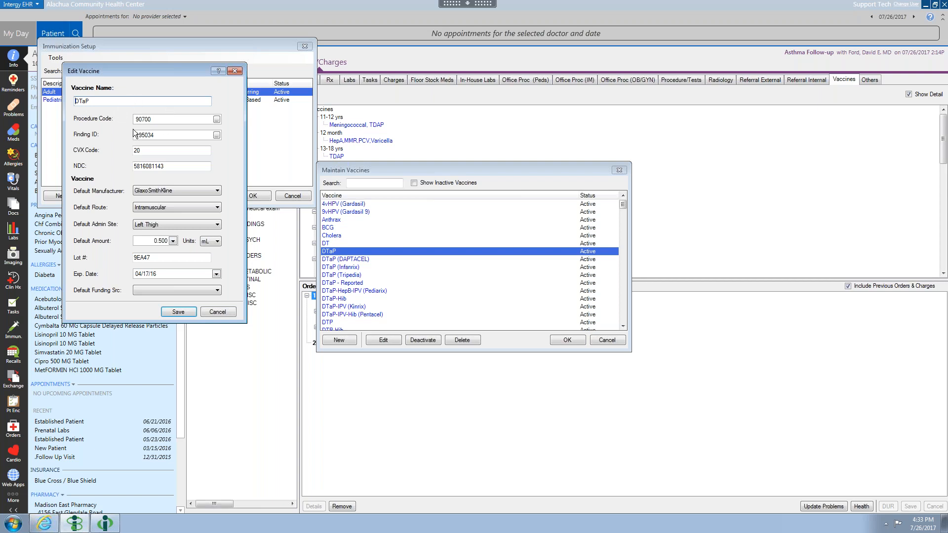
{"action": "left_click", "coordinate": [217, 311]}
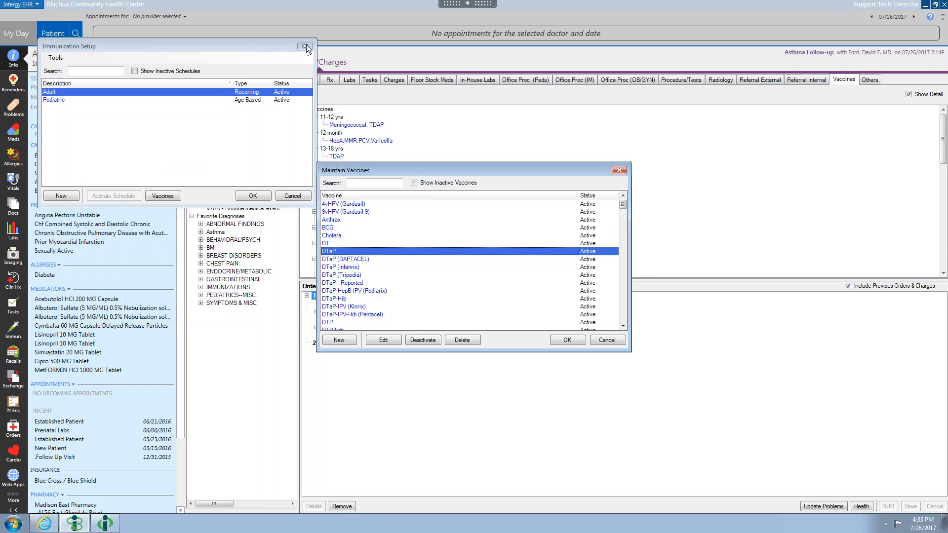
{"action": "left_click", "coordinate": [604, 339]}
{"action": "left_click", "coordinate": [296, 198]}
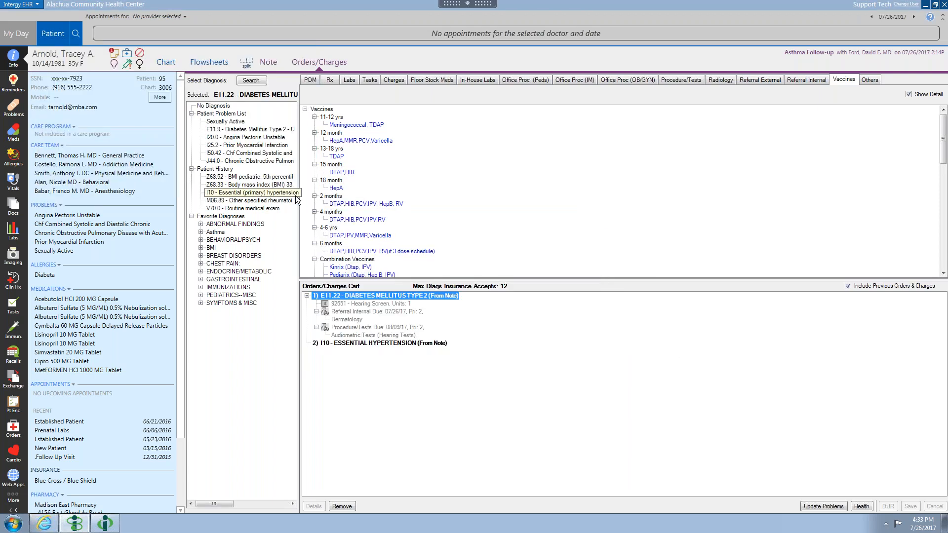
Step: Recheck the procedure to post for the Meningococcal, TDAP order in the Vaccines order setup, and leave it without changes
{"action": "left_click", "coordinate": [13, 6]}
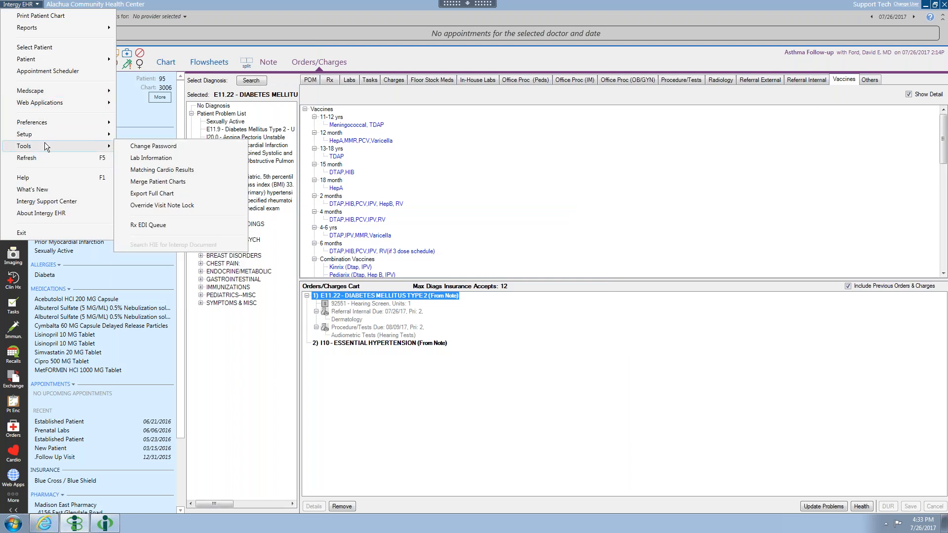
{"action": "mouse_move", "coordinate": [70, 134]}
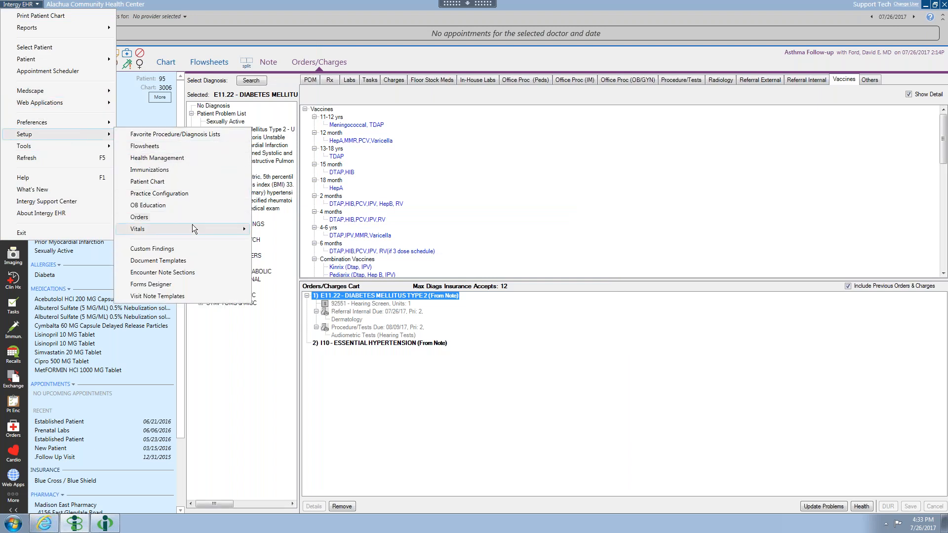
{"action": "left_click", "coordinate": [210, 217]}
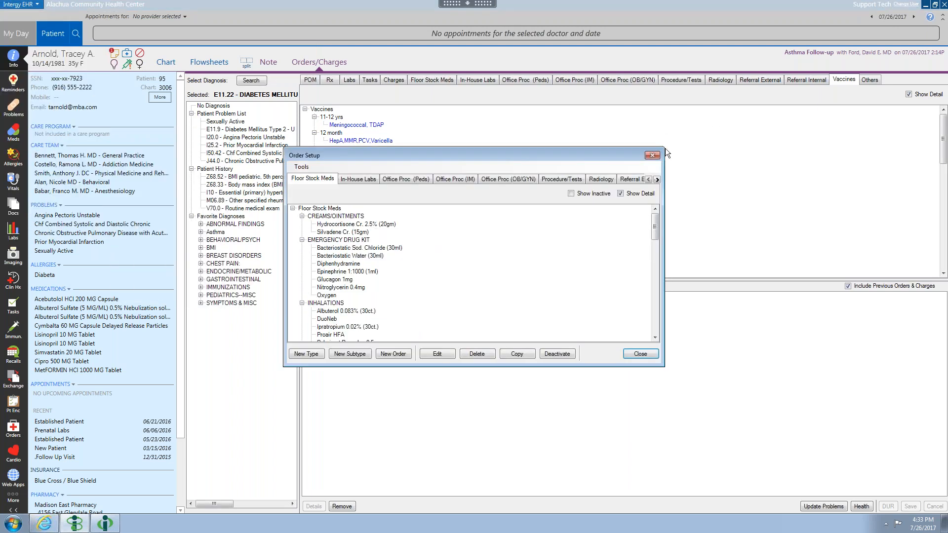
{"action": "left_click", "coordinate": [656, 180]}
{"action": "left_click", "coordinate": [657, 180]}
{"action": "left_click", "coordinate": [657, 180]}
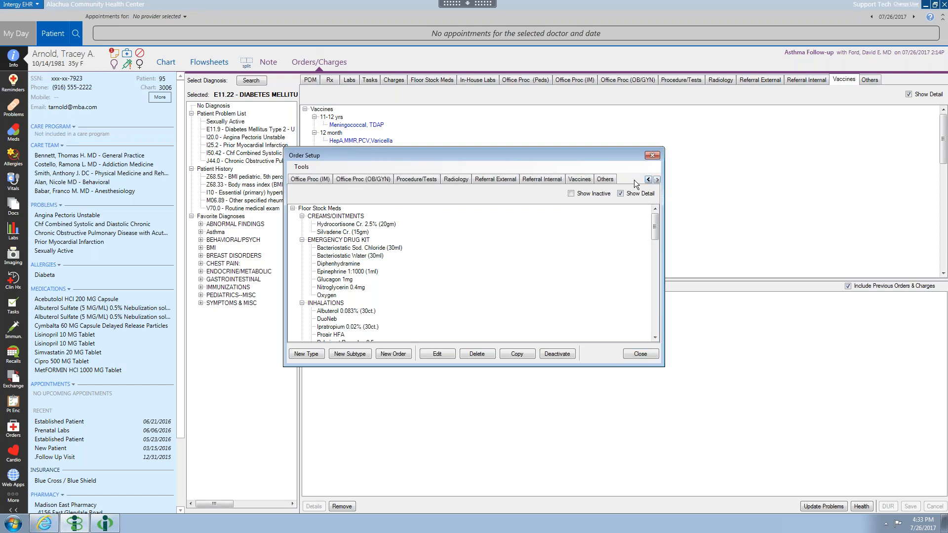
{"action": "left_click", "coordinate": [589, 179]}
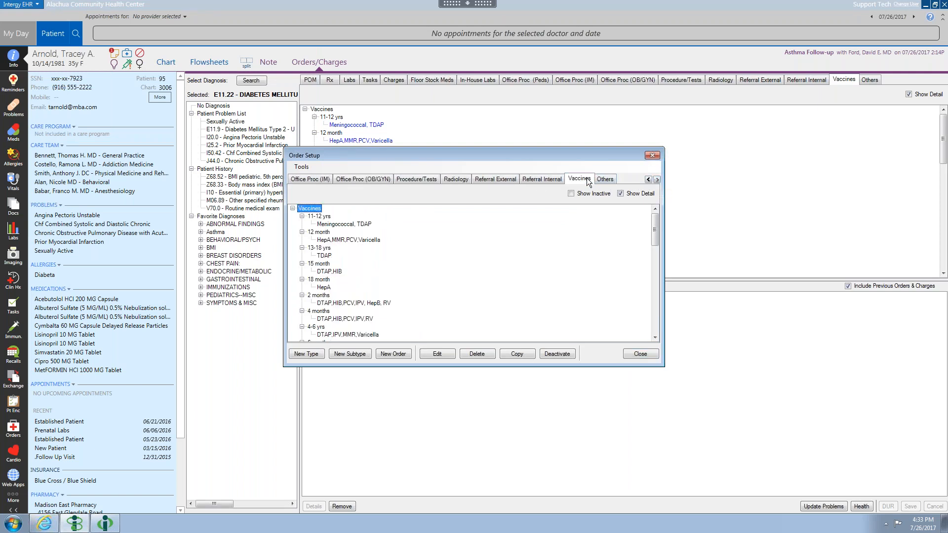
{"action": "left_click", "coordinate": [352, 224]}
{"action": "left_click", "coordinate": [429, 352]}
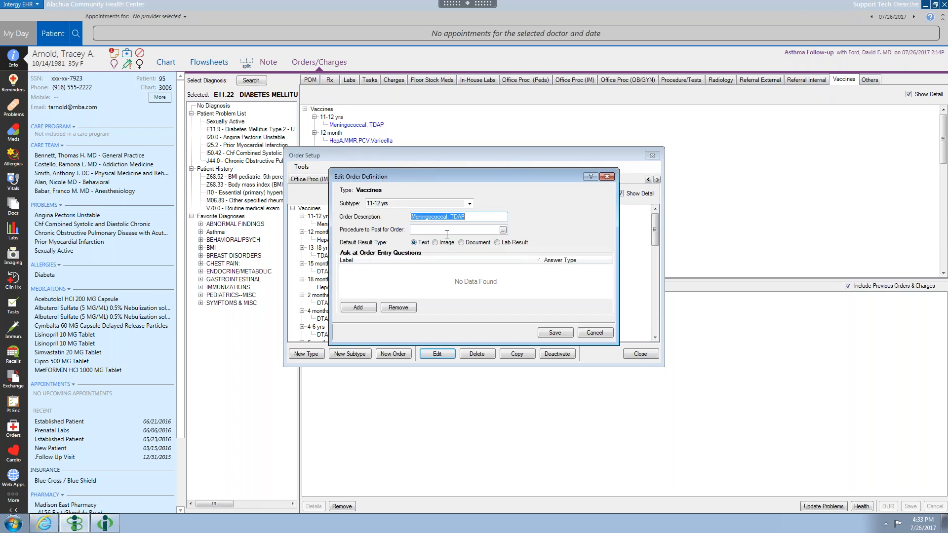
{"action": "left_click", "coordinate": [590, 333]}
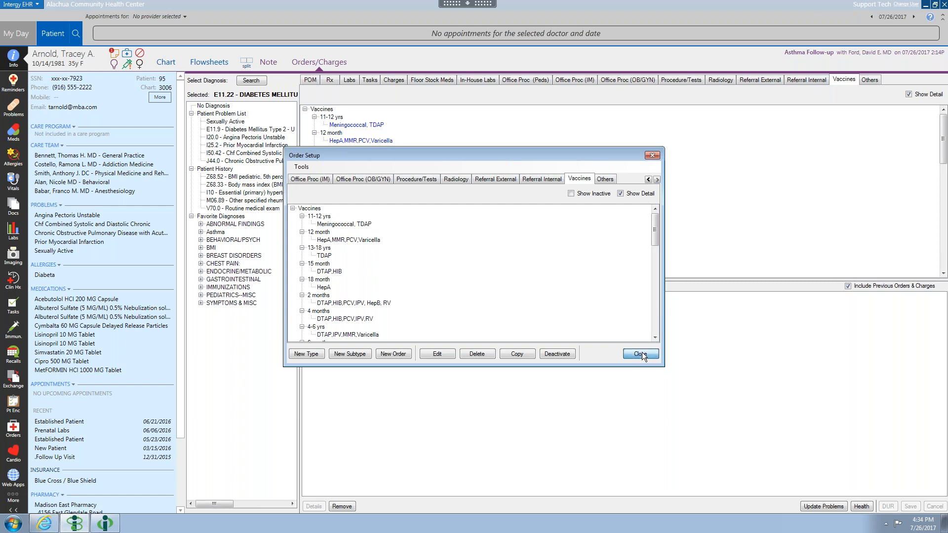
{"action": "left_click", "coordinate": [640, 353]}
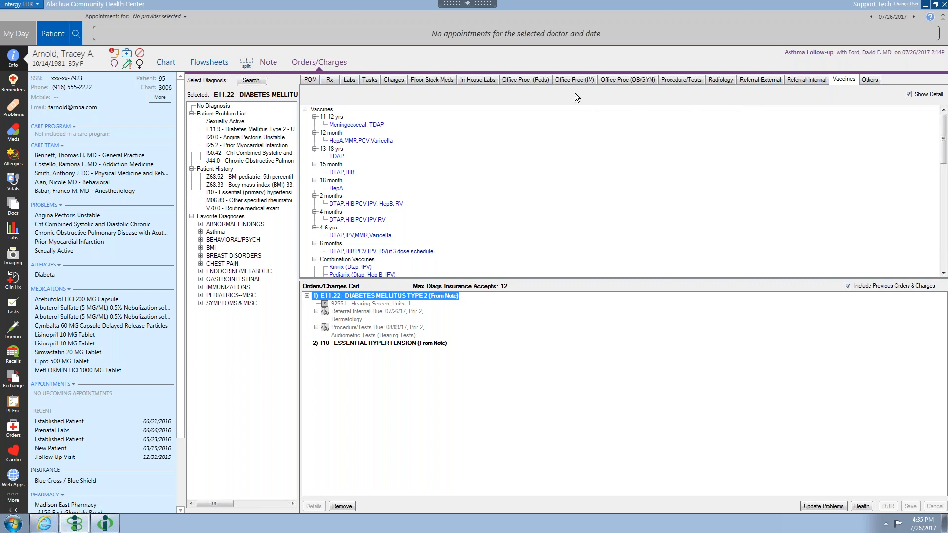
Step: Look at the patient's available tasks, search the lab favorites for "cbc", and clear the search
{"action": "left_click", "coordinate": [374, 80]}
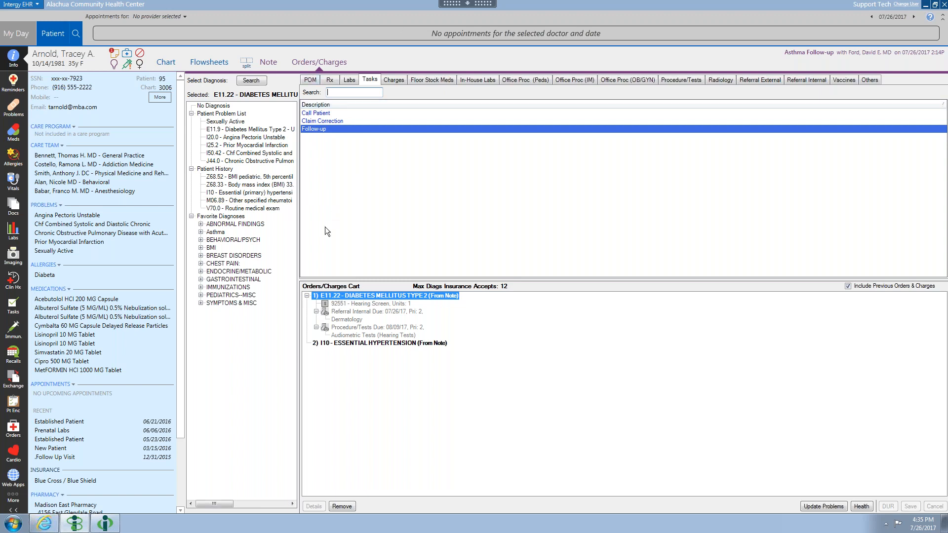
{"action": "left_click", "coordinate": [350, 80]}
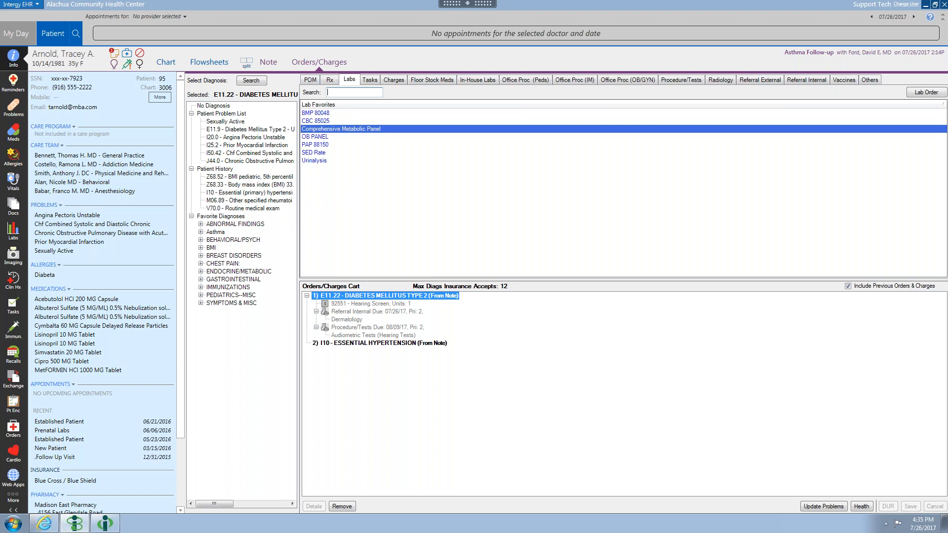
{"action": "type", "text": "cbc"}
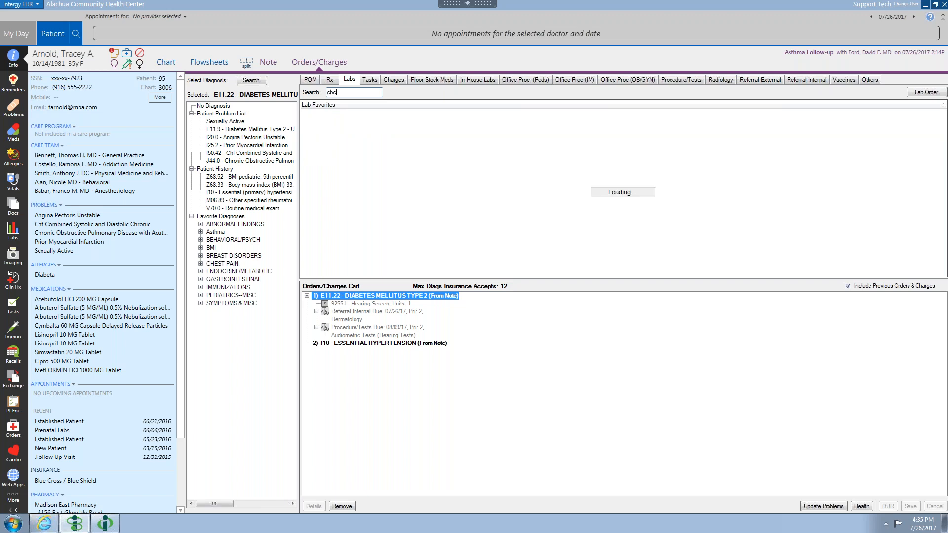
{"action": "key", "text": "BackSpace"}
{"action": "key", "text": "BackSpace"}
{"action": "key", "text": "BackSpace"}
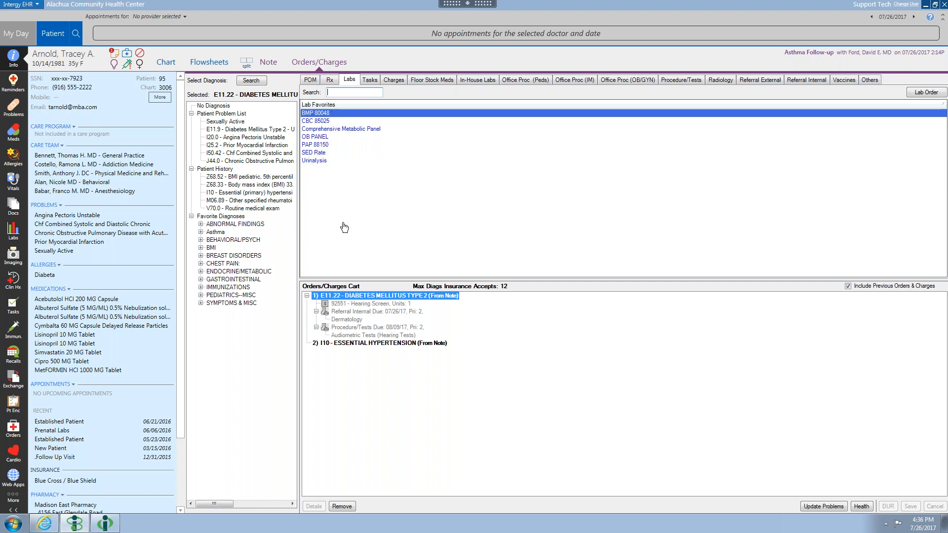
Step: Check the results due date choices for the Comprehensive Metabolic Panel and OB PANEL lab favorites without choosing a date
{"action": "left_click", "coordinate": [352, 131]}
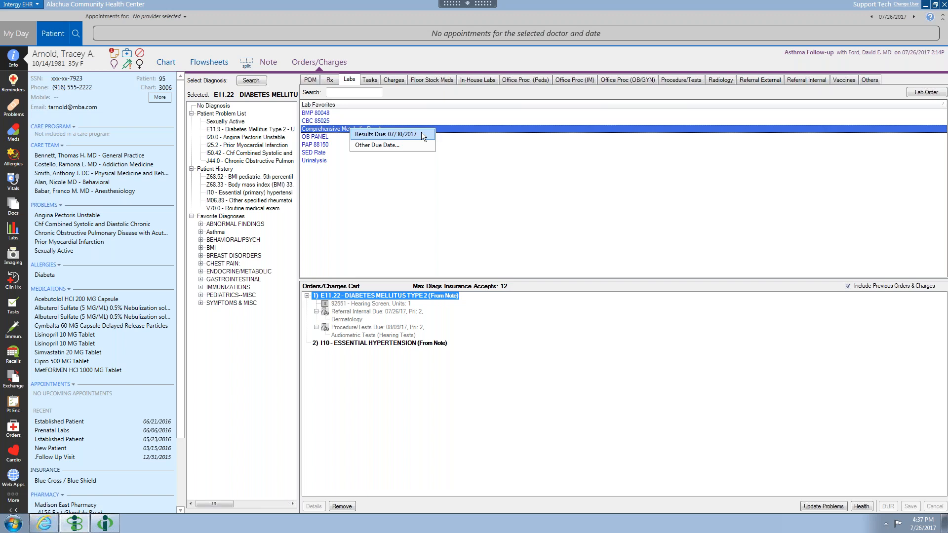
{"action": "left_click", "coordinate": [384, 150]}
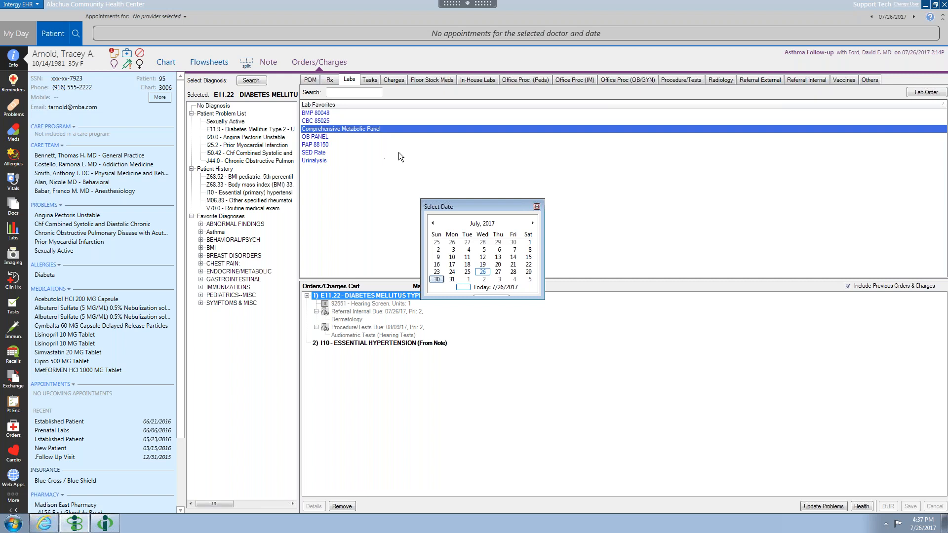
{"action": "left_click", "coordinate": [562, 171]}
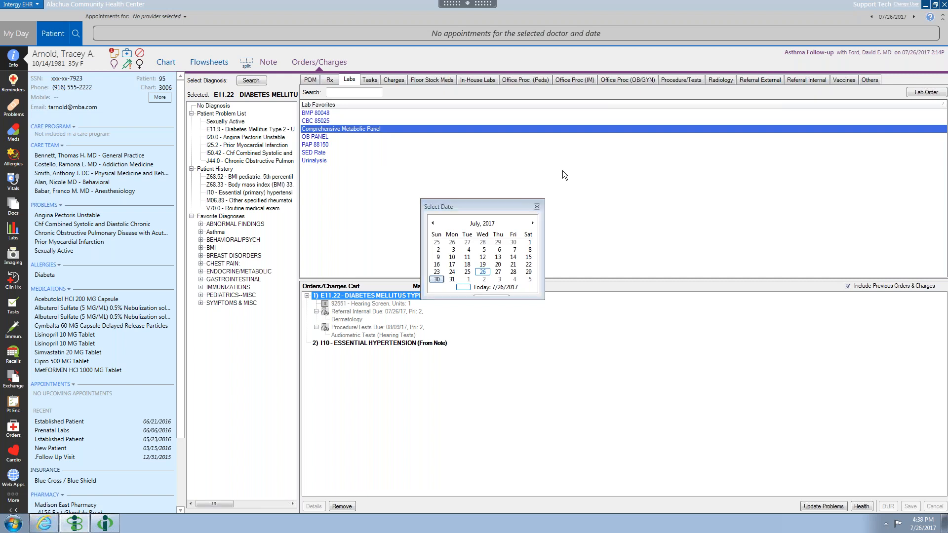
{"action": "left_click", "coordinate": [536, 207]}
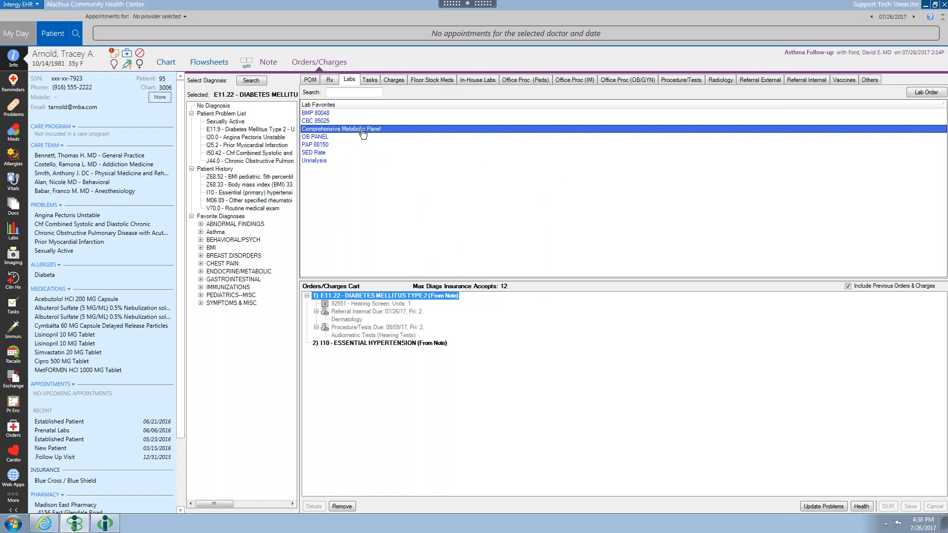
{"action": "left_click", "coordinate": [319, 138]}
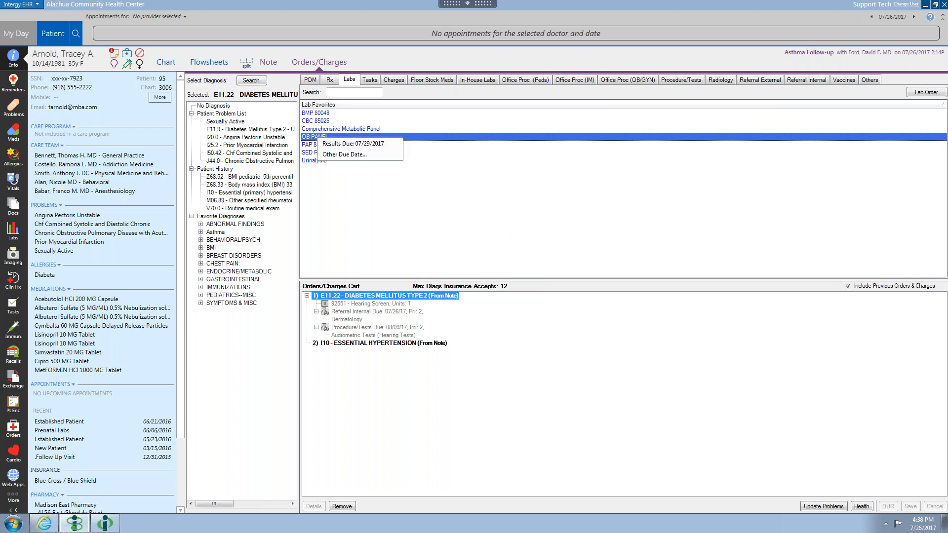
Step: Order the Comprehensive Metabolic Panel for the diabetes diagnosis with results due 07/30/2017, sending the request to Support Tech for completion
{"action": "left_click", "coordinate": [340, 130]}
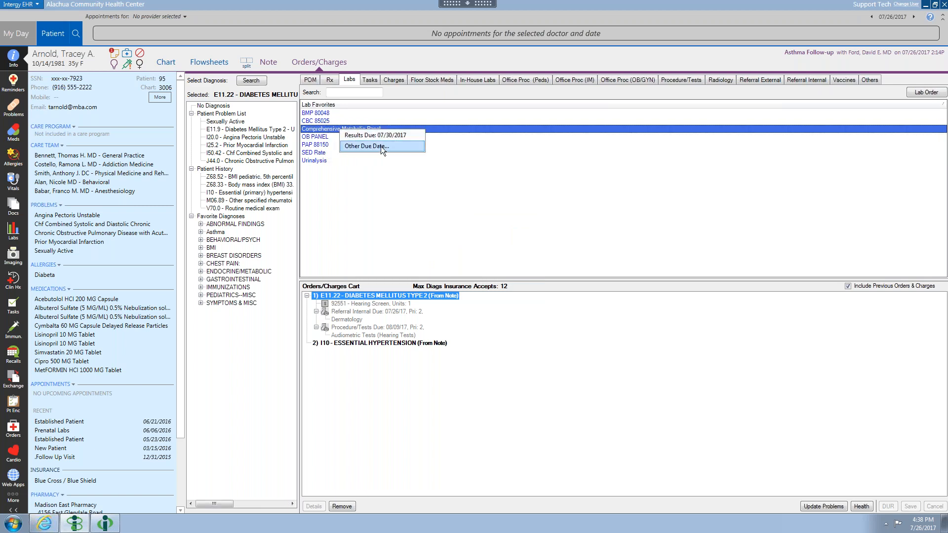
{"action": "left_click", "coordinate": [396, 134]}
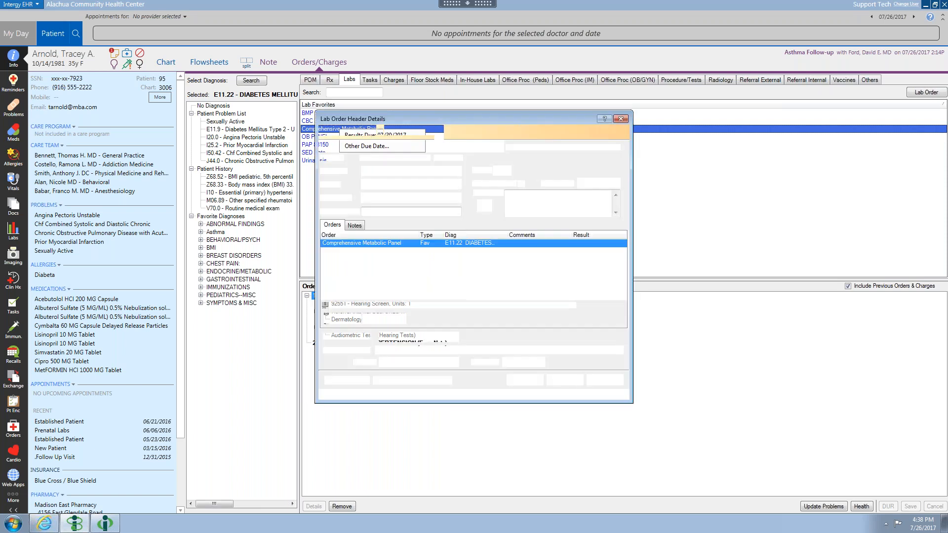
{"action": "left_click", "coordinate": [454, 362]}
{"action": "left_click", "coordinate": [434, 377]}
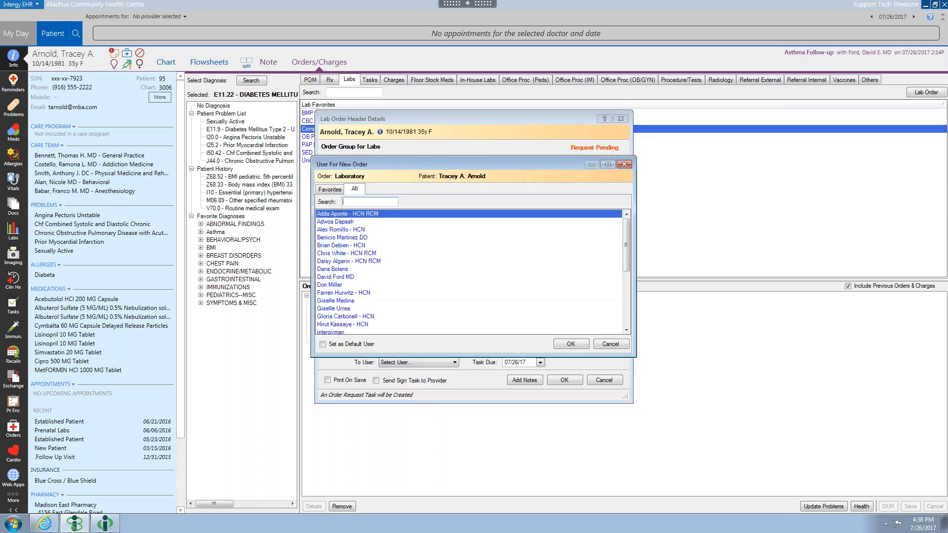
{"action": "type", "text": "supp"}
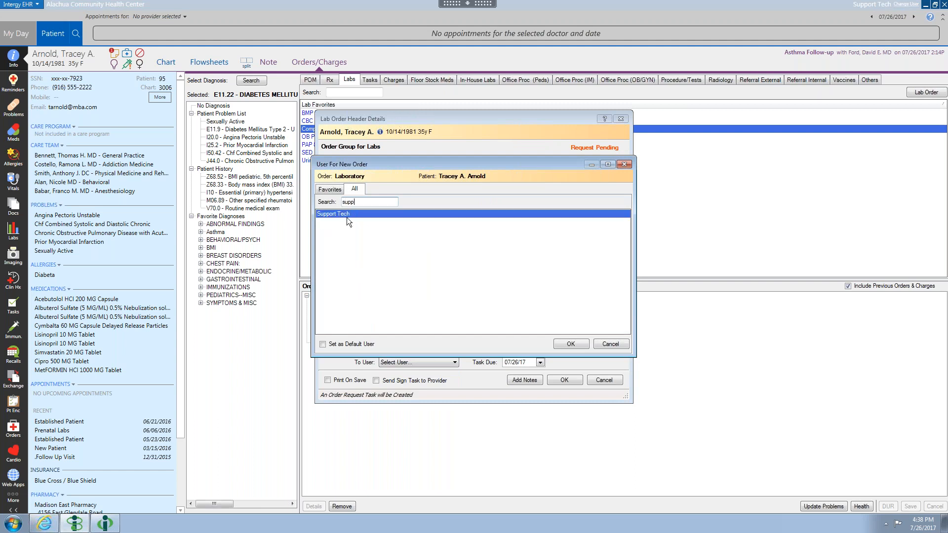
{"action": "double_click", "coordinate": [347, 217]}
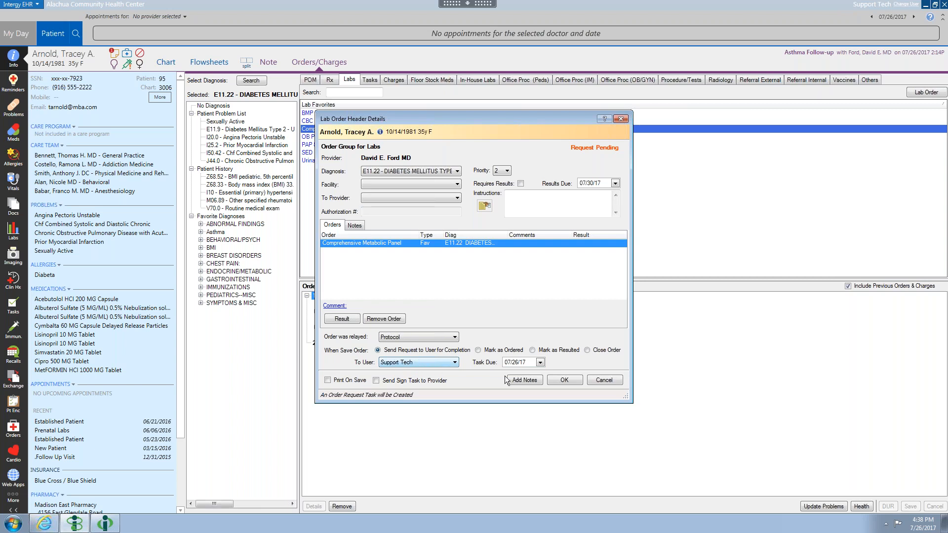
{"action": "left_click", "coordinate": [564, 380]}
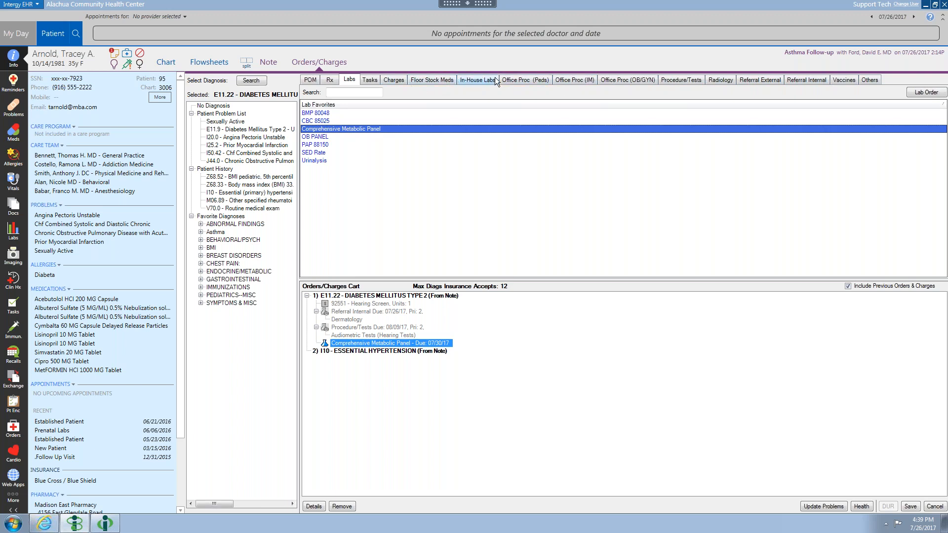
Step: Check the order type preferences for the default task user and favorite user list, and leave them without changes
{"action": "left_click", "coordinate": [20, 4]}
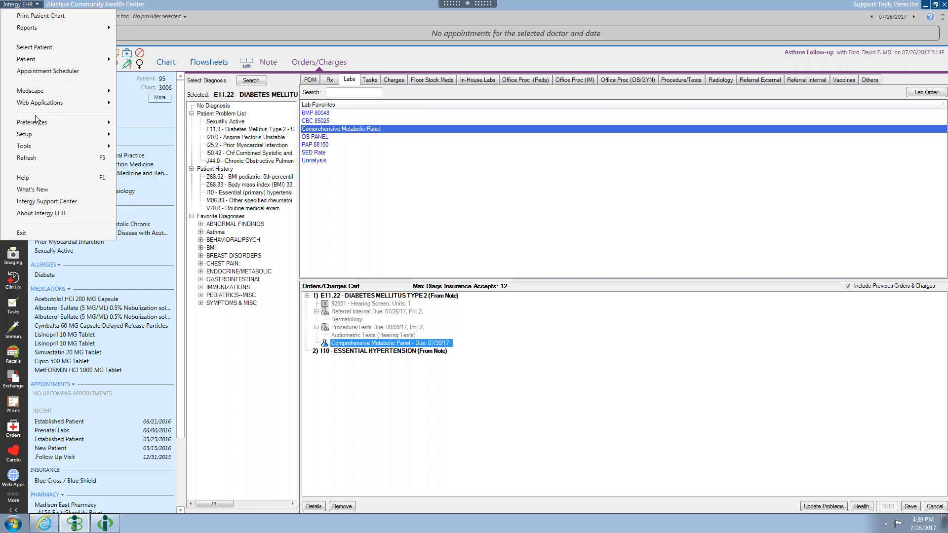
{"action": "mouse_move", "coordinate": [36, 123]}
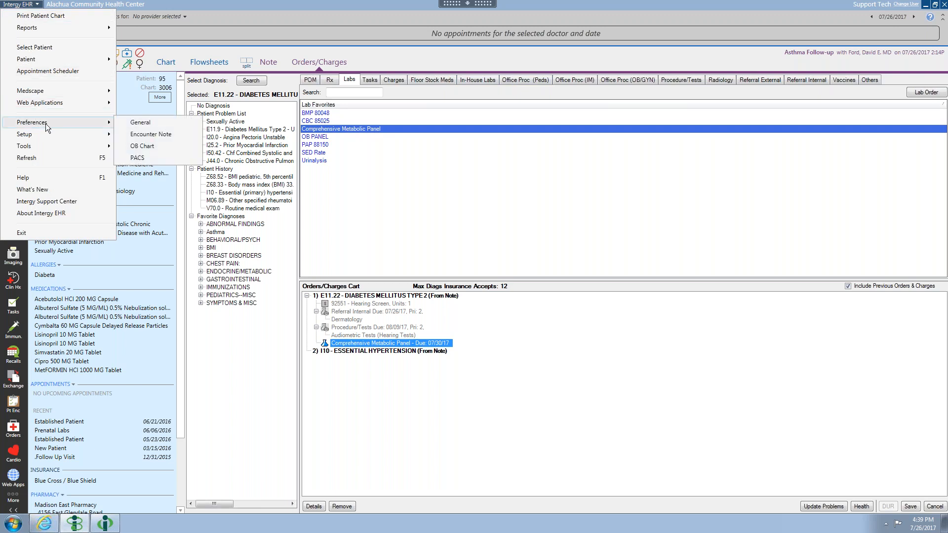
{"action": "left_click", "coordinate": [140, 123]}
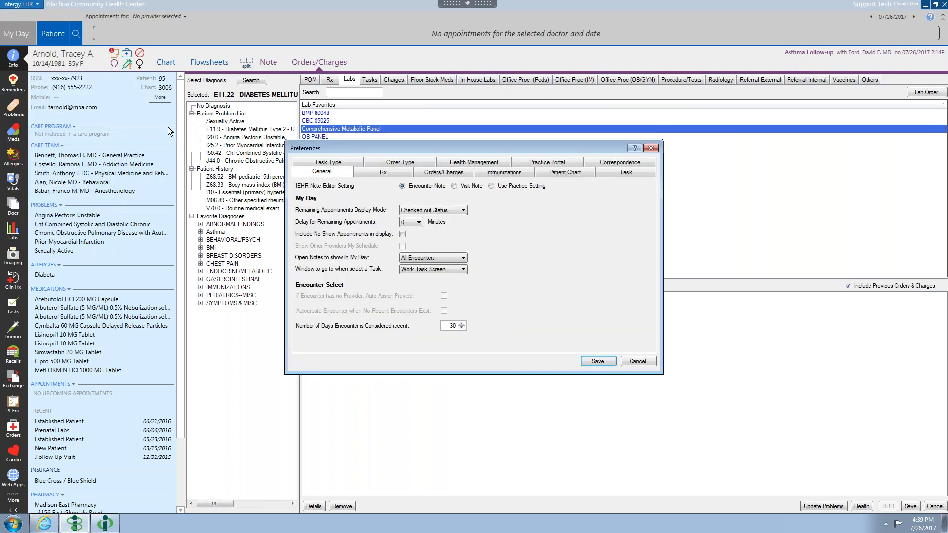
{"action": "left_click", "coordinate": [399, 162]}
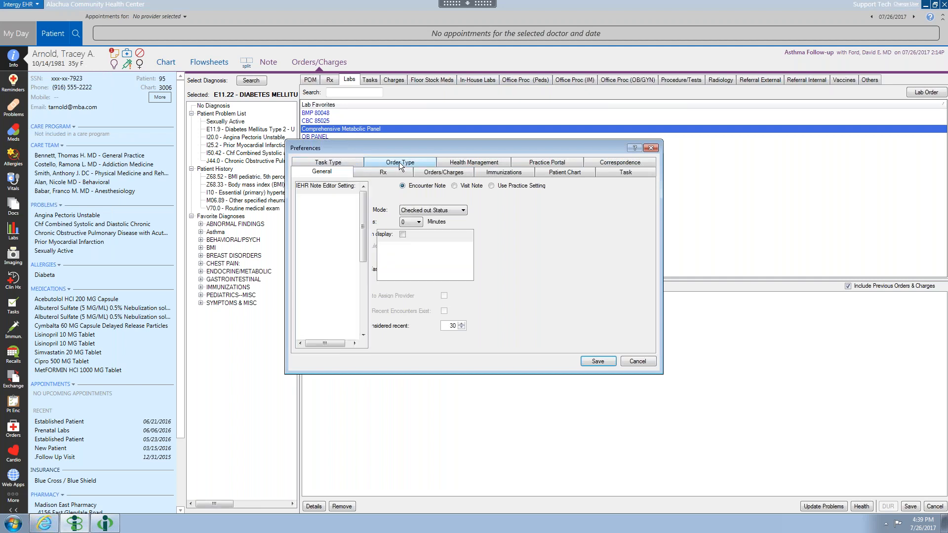
{"action": "mouse_move", "coordinate": [360, 202]}
{"action": "left_mouse_down"}
{"action": "mouse_move", "coordinate": [369, 273]}
{"action": "mouse_move", "coordinate": [366, 198]}
{"action": "left_mouse_up"}
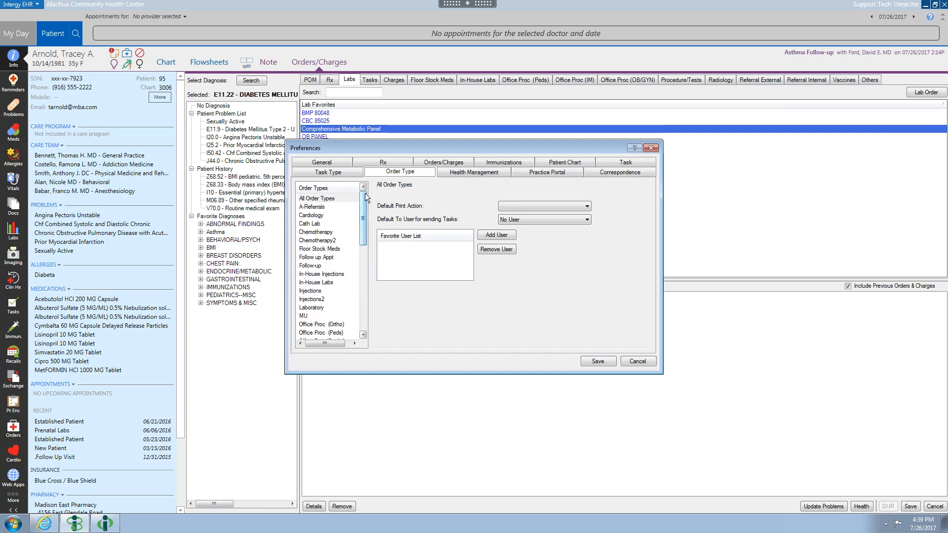
{"action": "left_click", "coordinate": [632, 360]}
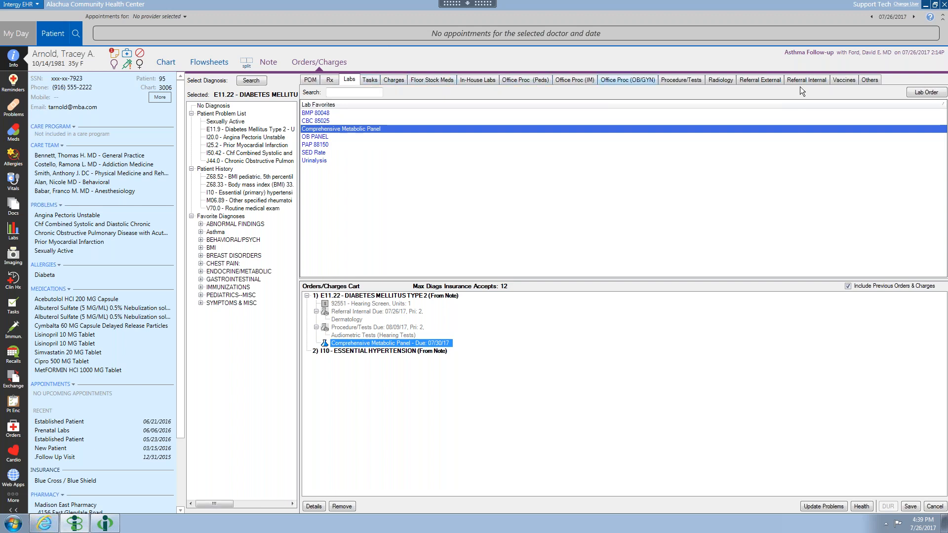
Step: Add a Novolin 70/30 order from the floor stock insulins to the cart and mark it as ordered
{"action": "left_click", "coordinate": [440, 81]}
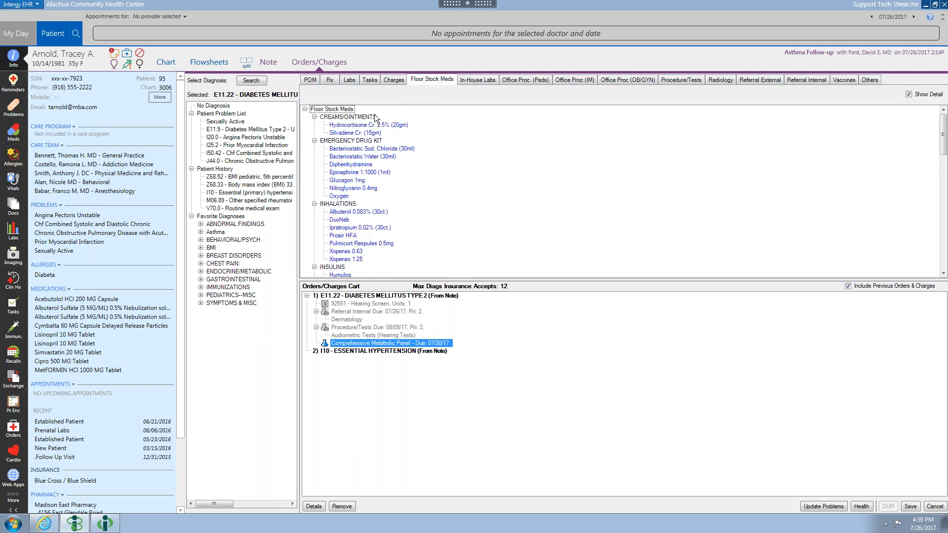
{"action": "left_click", "coordinate": [314, 204]}
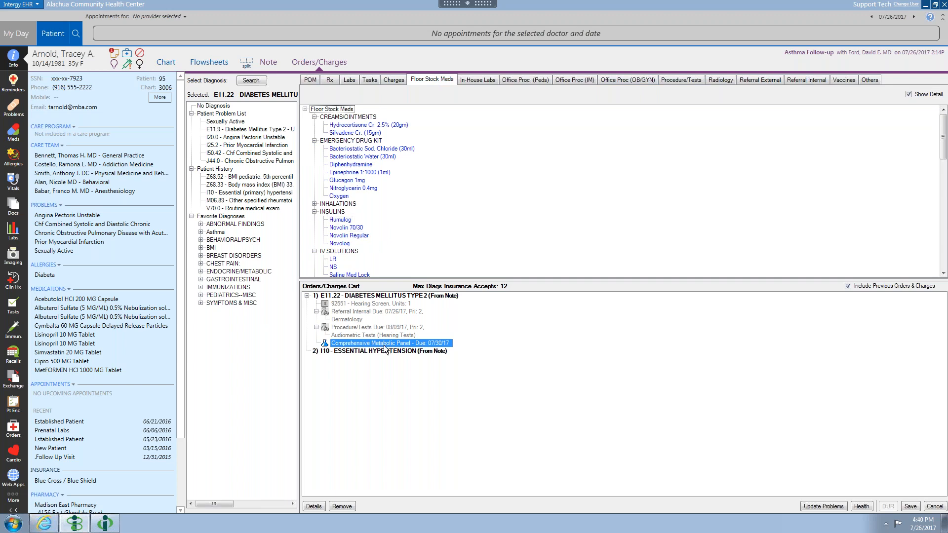
{"action": "left_click", "coordinate": [347, 228]}
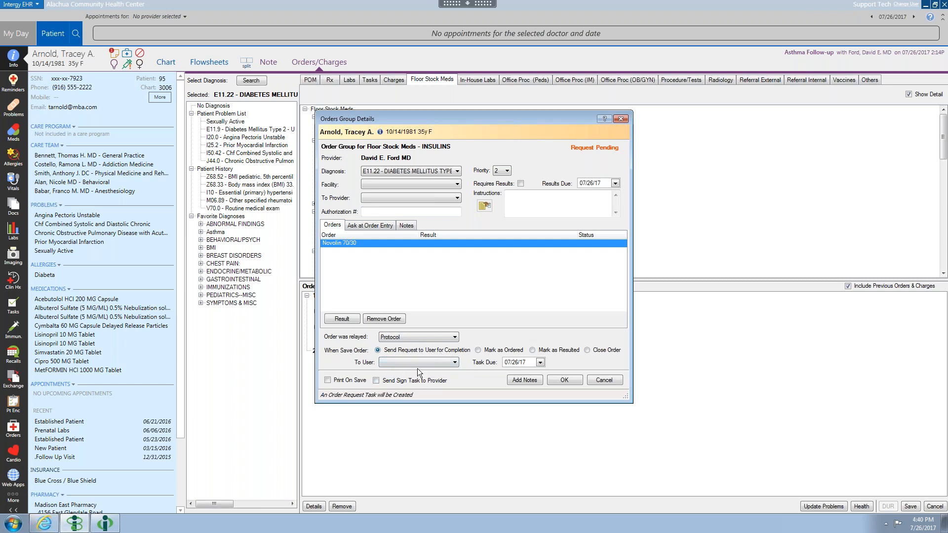
{"action": "left_click", "coordinate": [479, 351]}
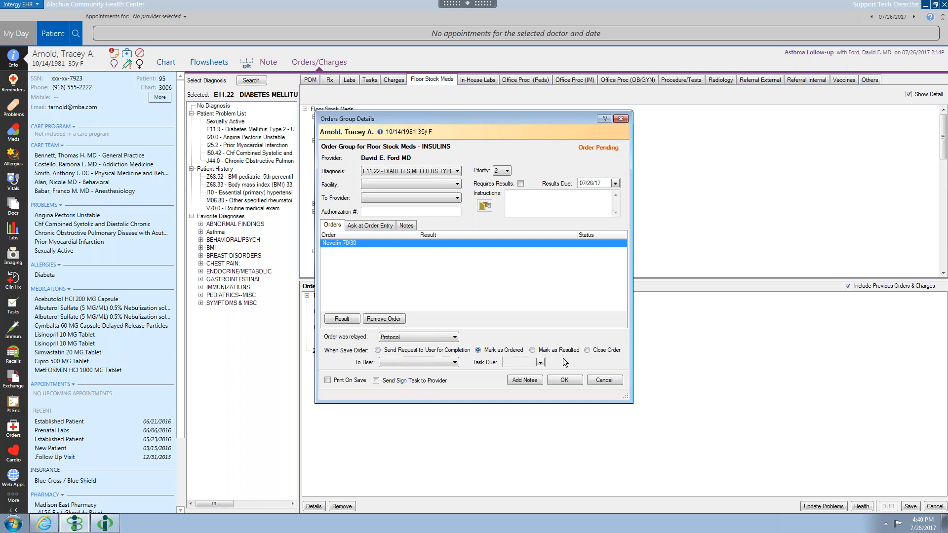
{"action": "left_click", "coordinate": [557, 383]}
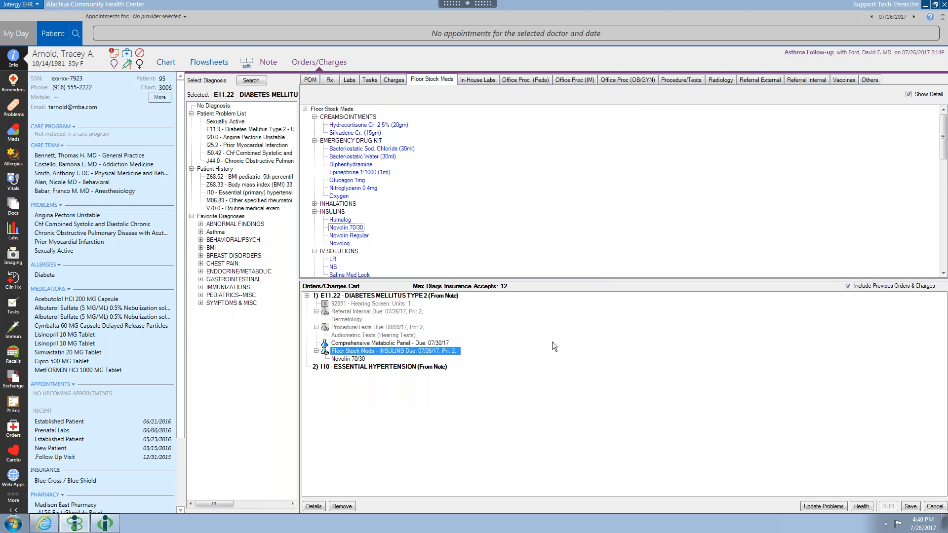
Step: Look at the order details for the in-house rapid strep test, and leave without ordering it
{"action": "left_click", "coordinate": [479, 80]}
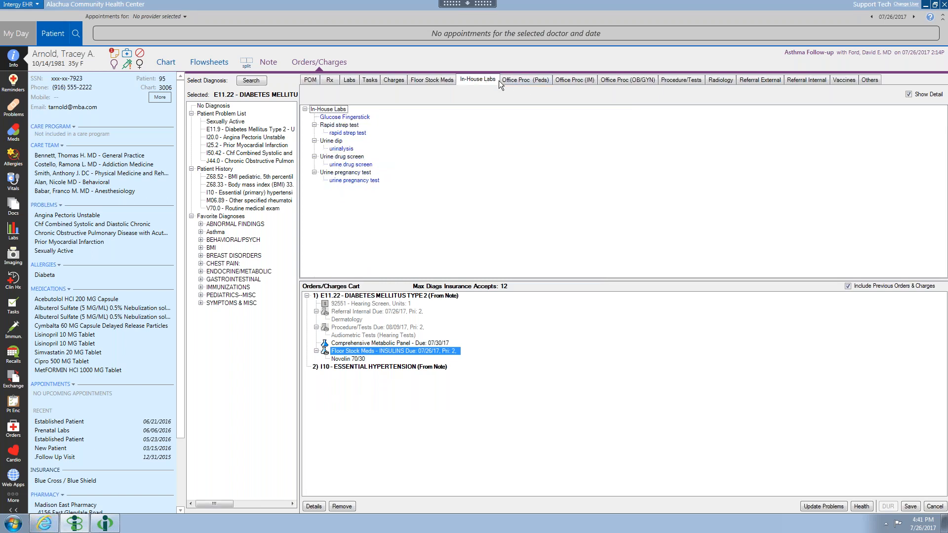
{"action": "left_click", "coordinate": [354, 133]}
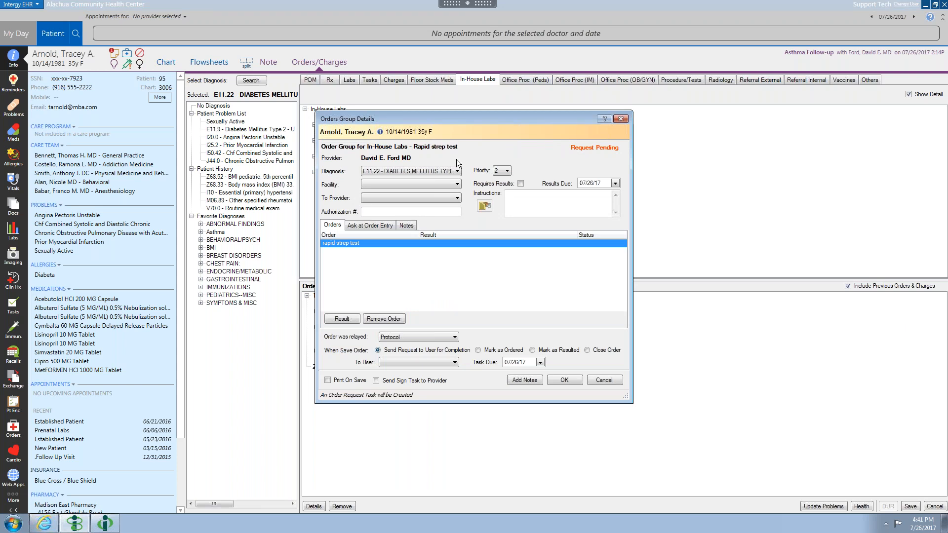
{"action": "left_click", "coordinate": [604, 380]}
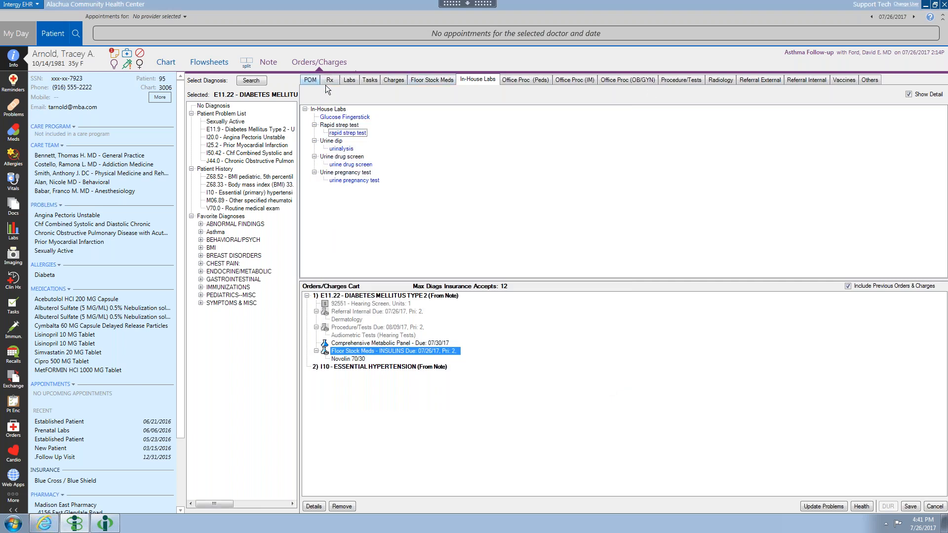
Step: Compare the charge favorites, the prescription renewal list and the POM overview of the patient's orders for the diabetes diagnosis
{"action": "left_click", "coordinate": [392, 80]}
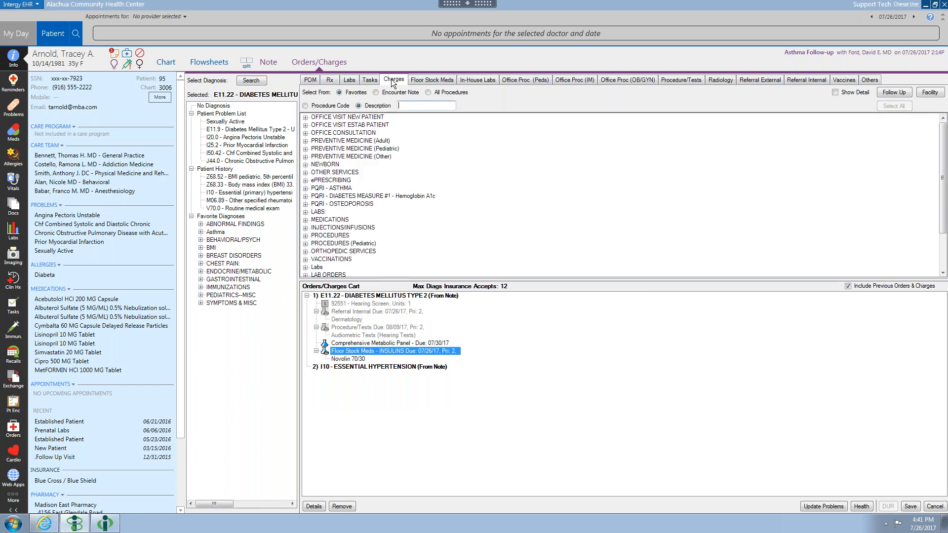
{"action": "left_click", "coordinate": [332, 80]}
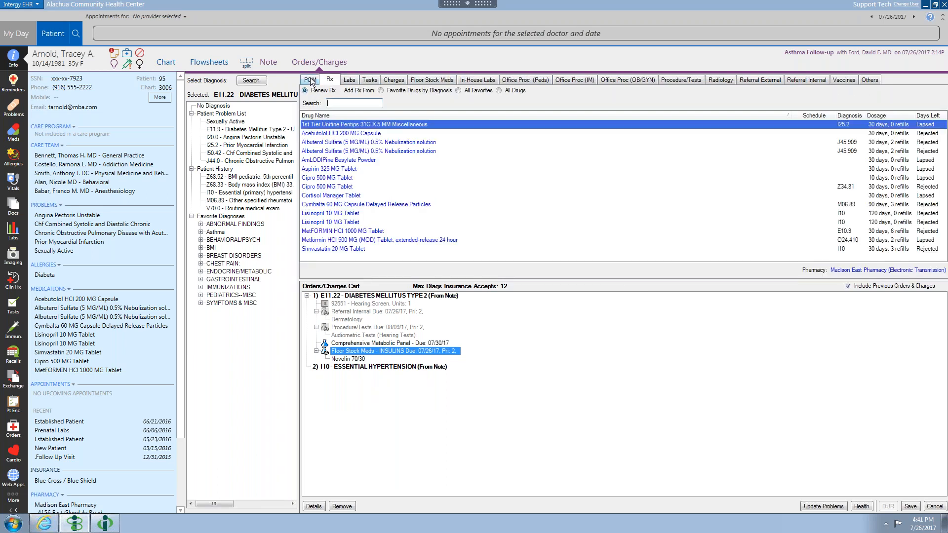
{"action": "left_click", "coordinate": [311, 80]}
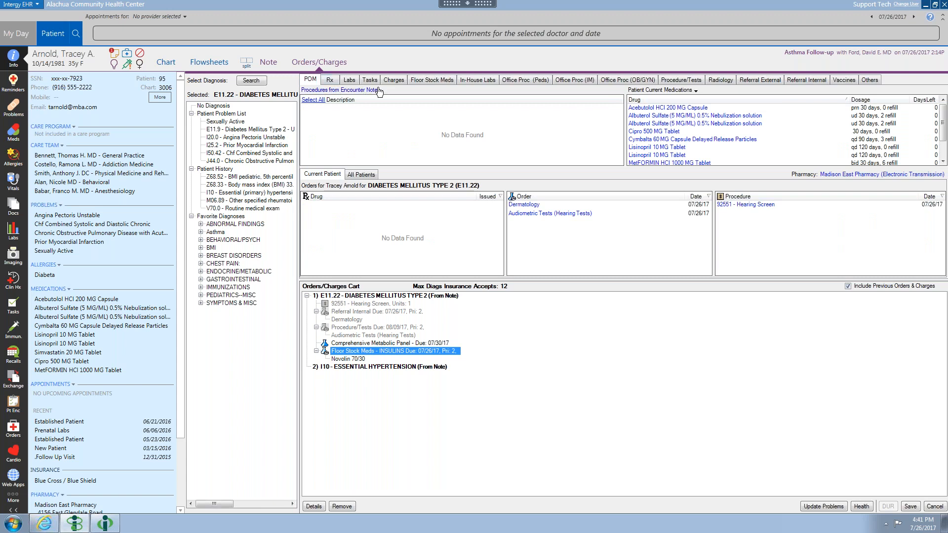
{"action": "left_click", "coordinate": [393, 81]}
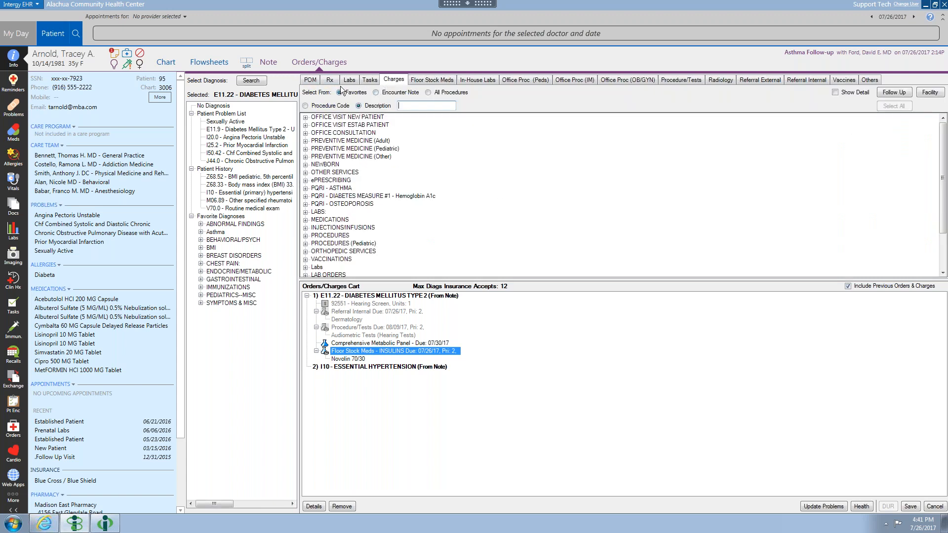
{"action": "left_click", "coordinate": [331, 81]}
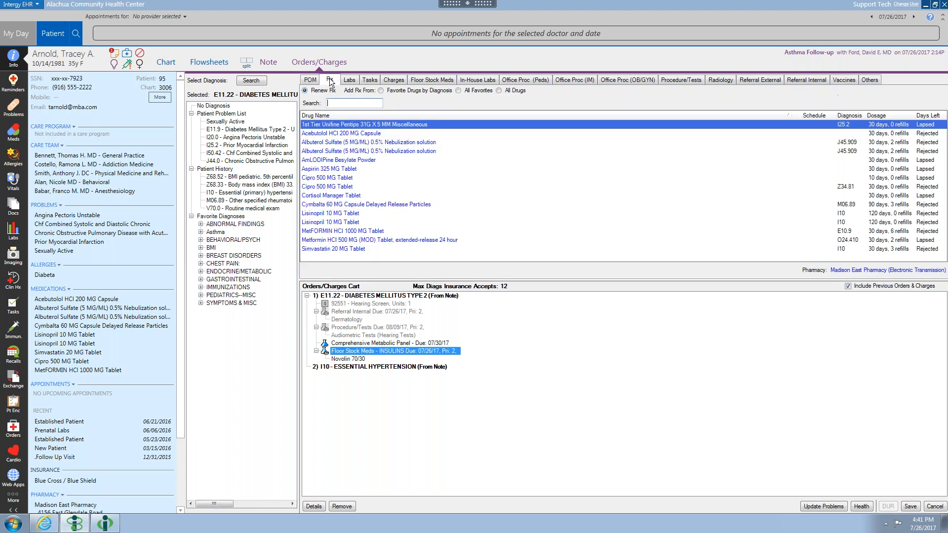
{"action": "left_click", "coordinate": [394, 81]}
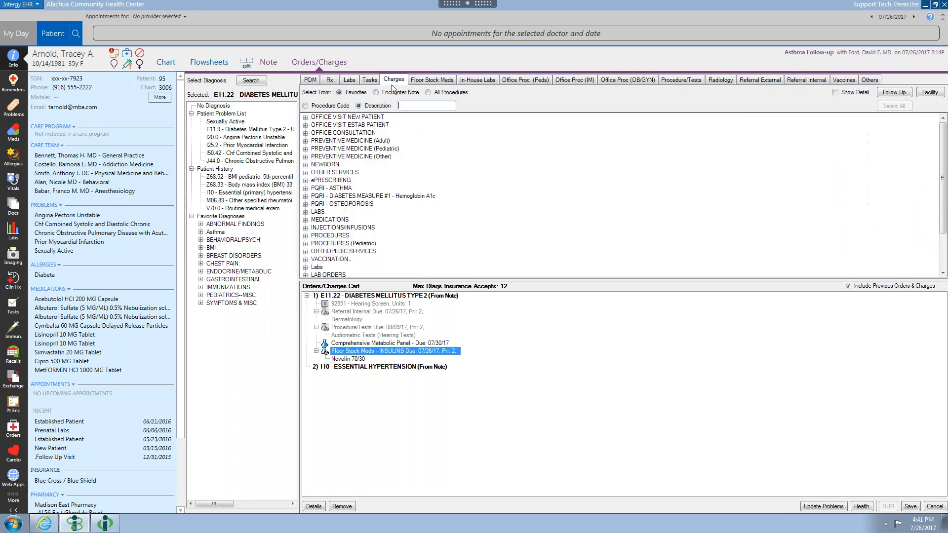
{"action": "left_click", "coordinate": [330, 81]}
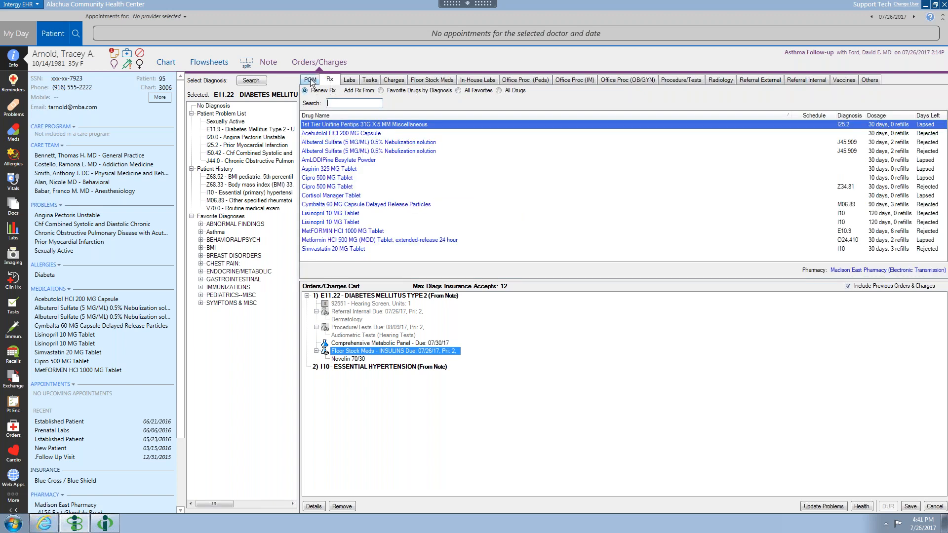
{"action": "left_click", "coordinate": [311, 81]}
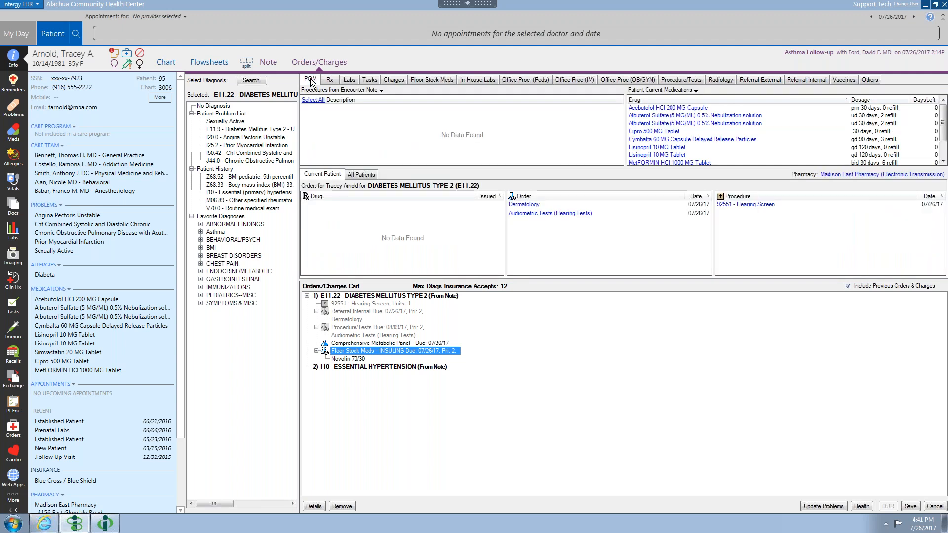
Step: Review the drugs, orders and procedures used for essential hypertension (I10), first for the current patient and for all patients
{"action": "left_click", "coordinate": [372, 366]}
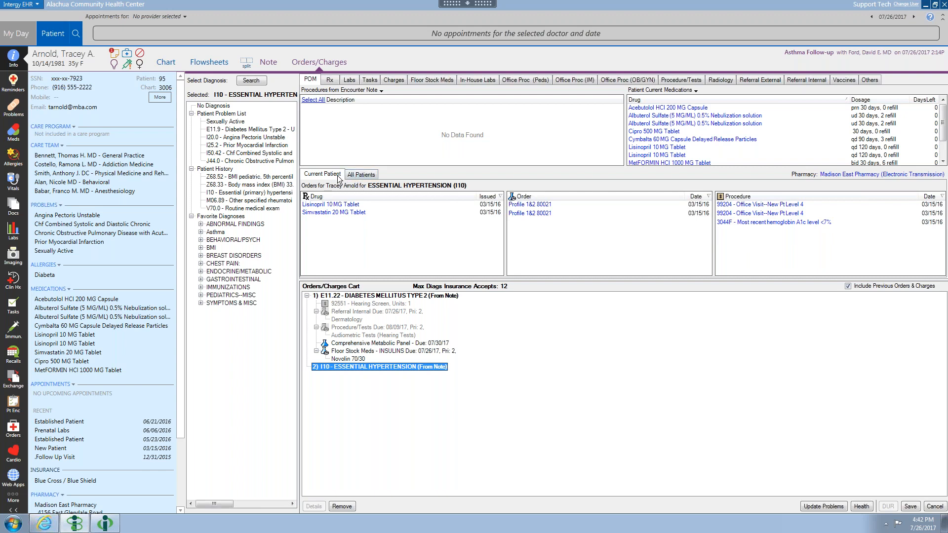
{"action": "left_click", "coordinate": [359, 176]}
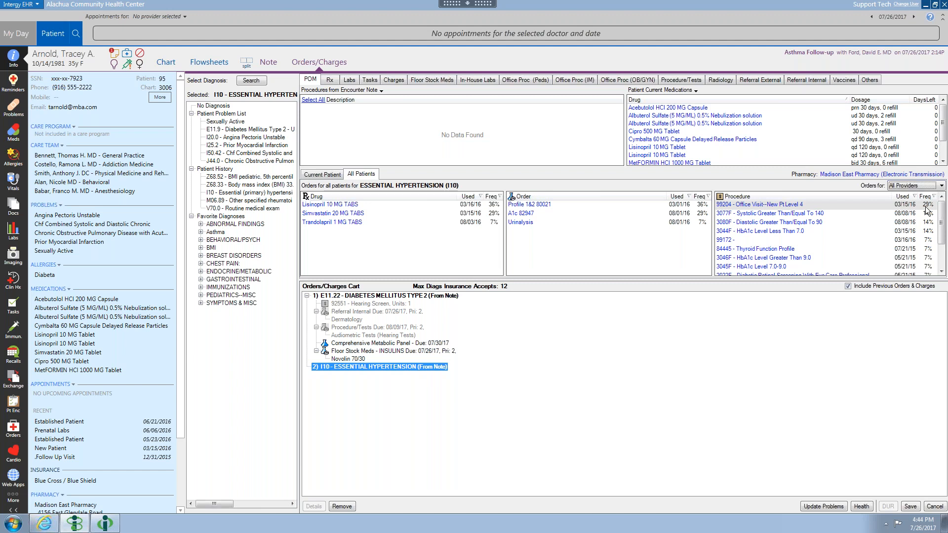
{"action": "left_click", "coordinate": [942, 273]}
{"action": "left_click", "coordinate": [942, 273]}
{"action": "left_click", "coordinate": [942, 273]}
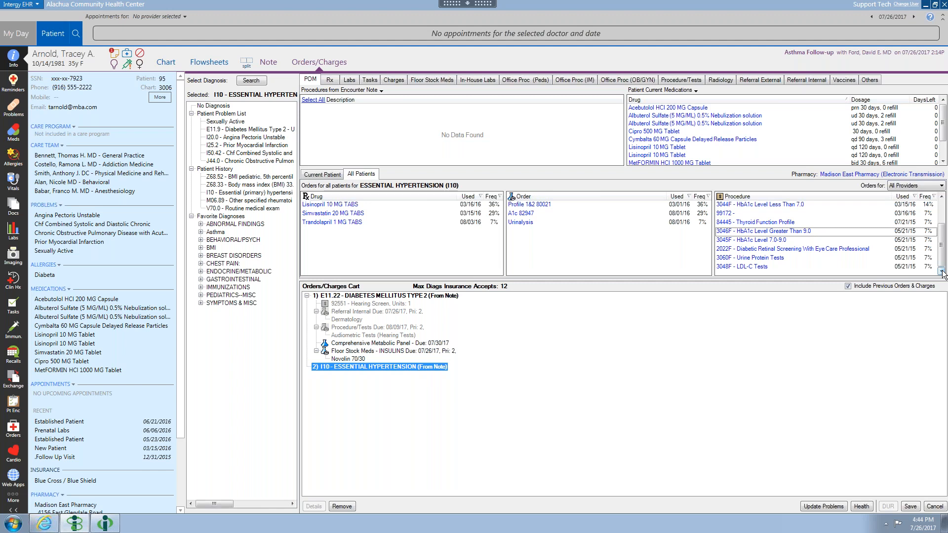
{"action": "left_click_drag", "start_coordinate": [943, 228], "coordinate": [944, 205]}
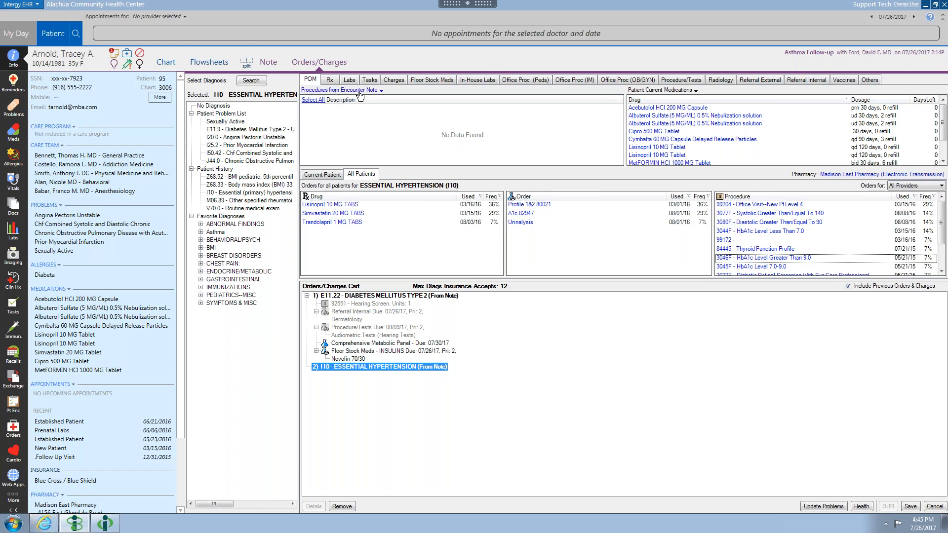
Step: Open the HCN QUALITY MEASURES form in the patient's encounter note
{"action": "left_click", "coordinate": [267, 64]}
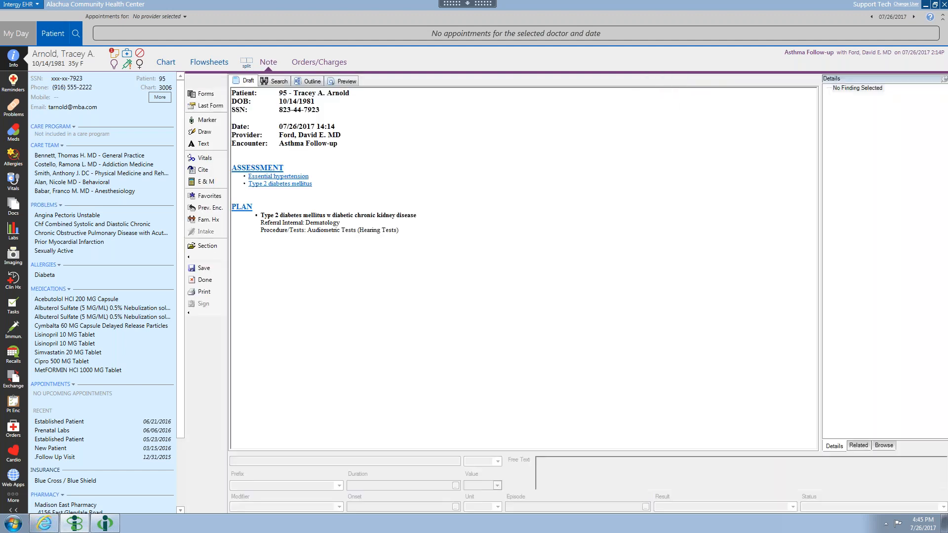
{"action": "left_click", "coordinate": [205, 95]}
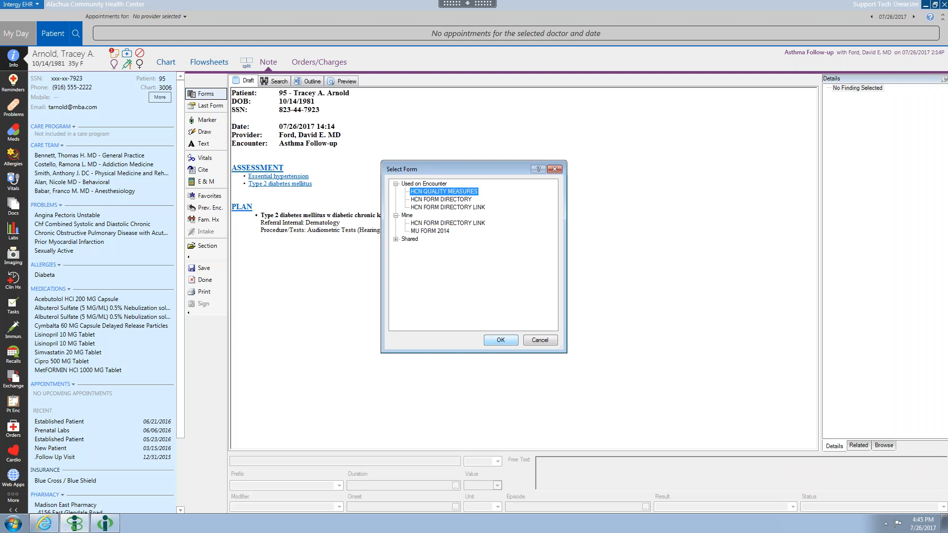
{"action": "double_click", "coordinate": [436, 193]}
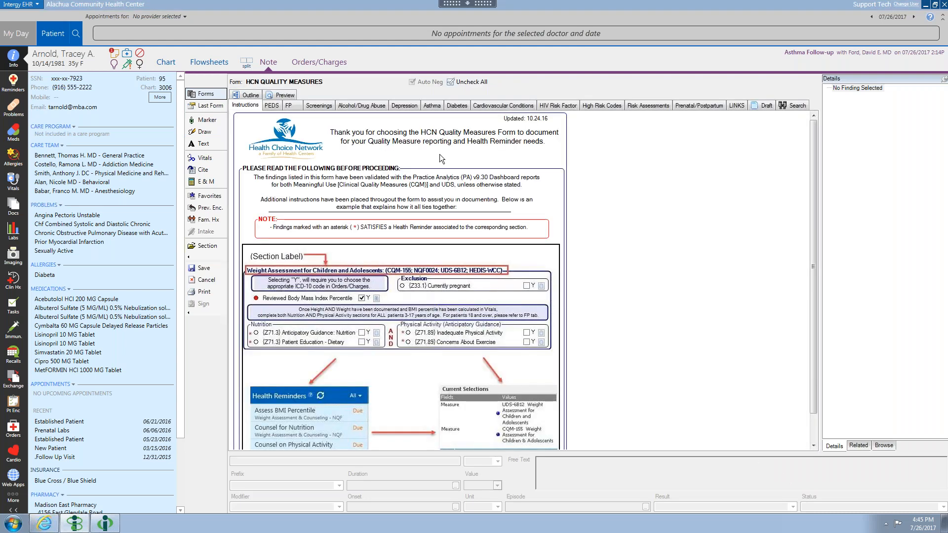
Step: Document HbA1c Control 7.0 - 9.0% (3045F) among the diabetes lab measures of the HCN QUALITY MEASURES form and save it to the note
{"action": "left_click", "coordinate": [451, 106]}
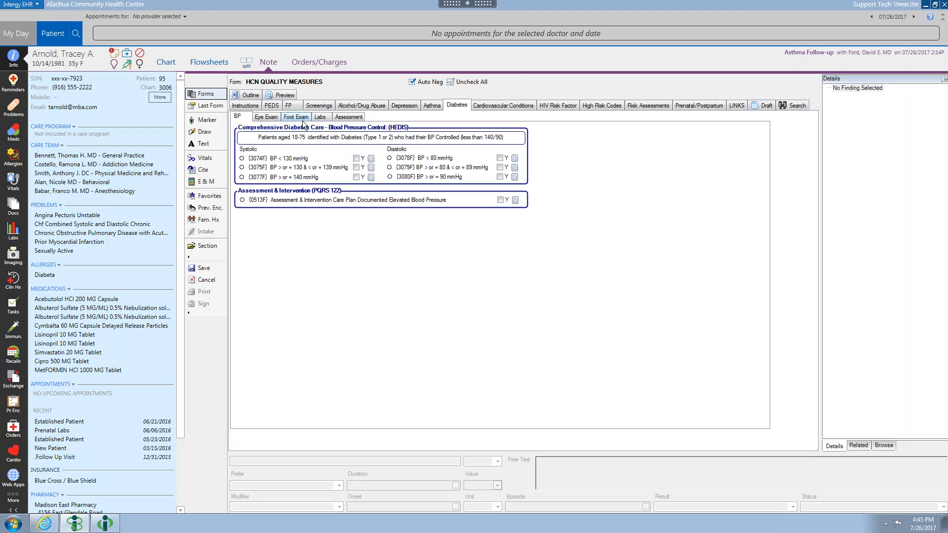
{"action": "left_click", "coordinate": [319, 117]}
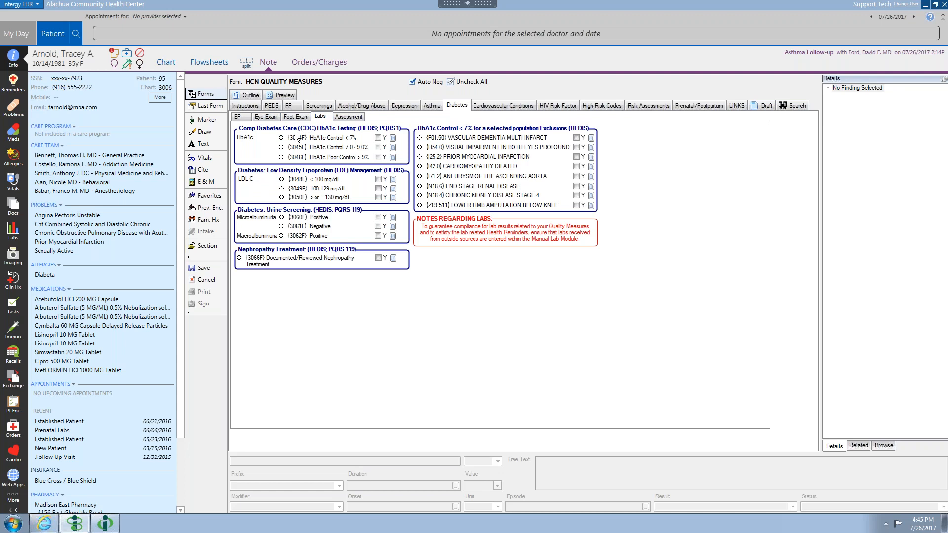
{"action": "left_click", "coordinate": [378, 147]}
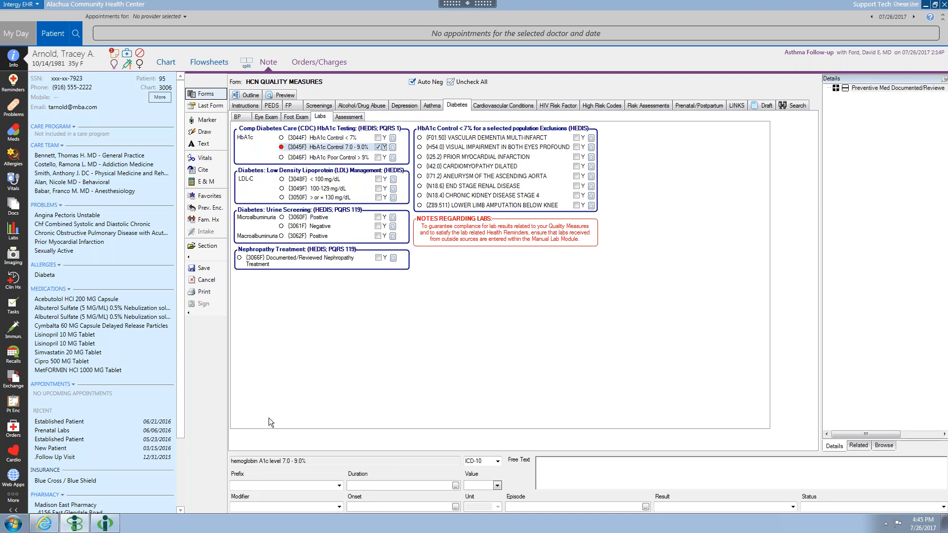
{"action": "left_click", "coordinate": [203, 268]}
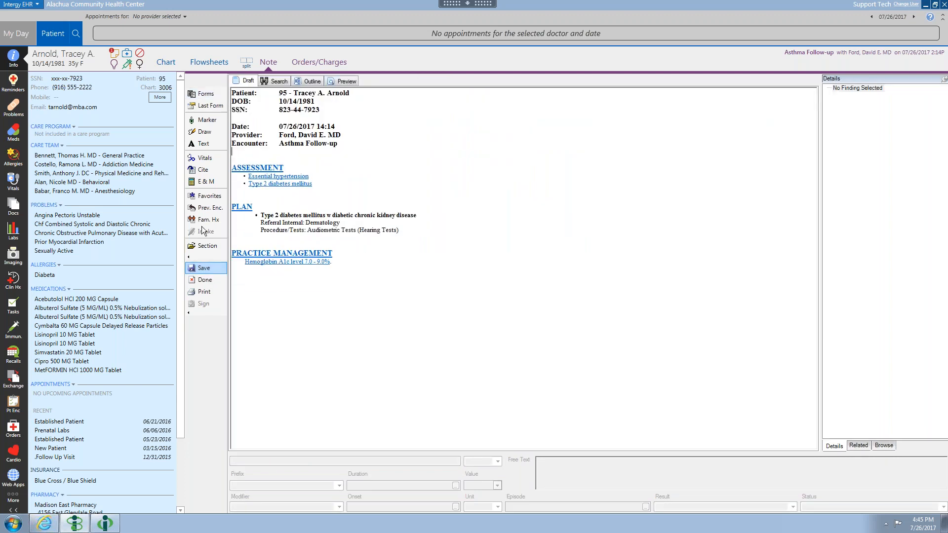
Step: In the POM overview of orders and charges, replace the current medications list with Patient Information and finally with Renewable Rx's
{"action": "left_click", "coordinate": [330, 63]}
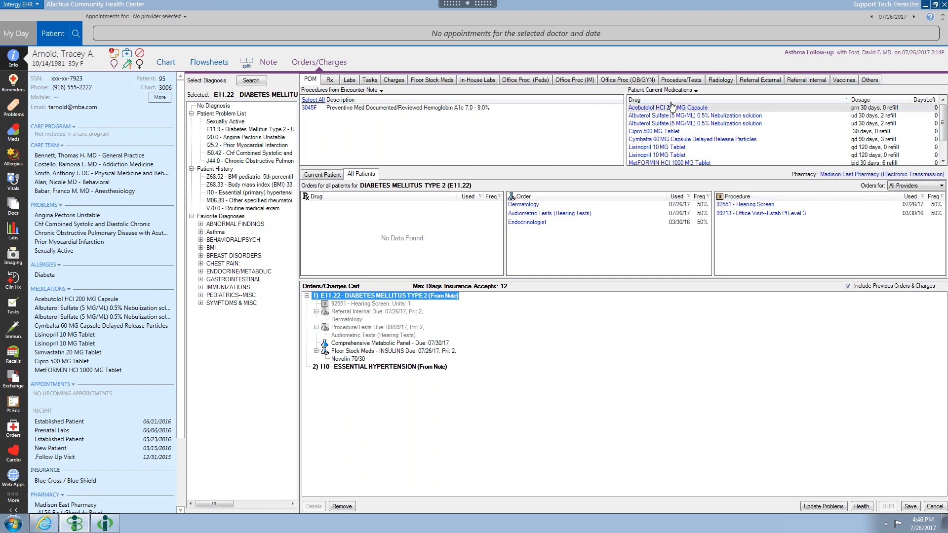
{"action": "left_click", "coordinate": [695, 91]}
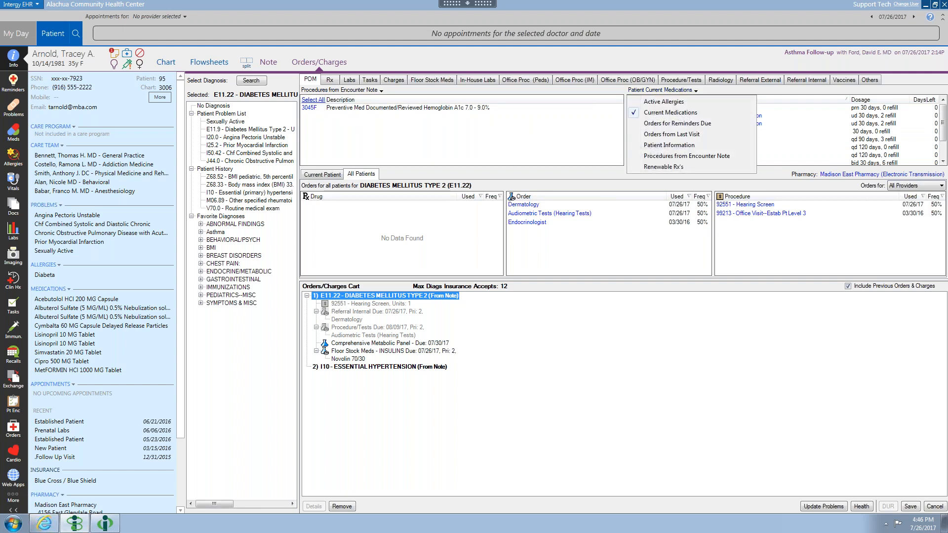
{"action": "left_click", "coordinate": [675, 146]}
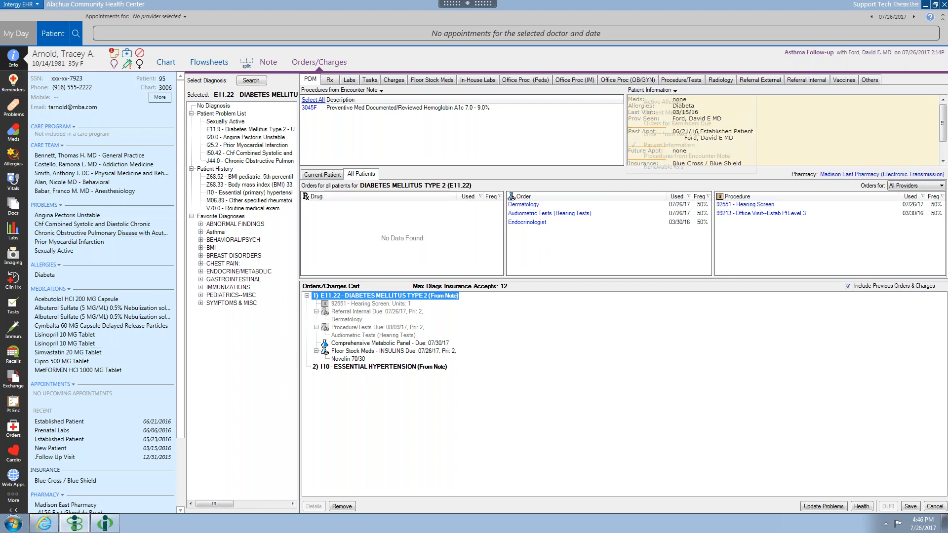
{"action": "left_click", "coordinate": [672, 92]}
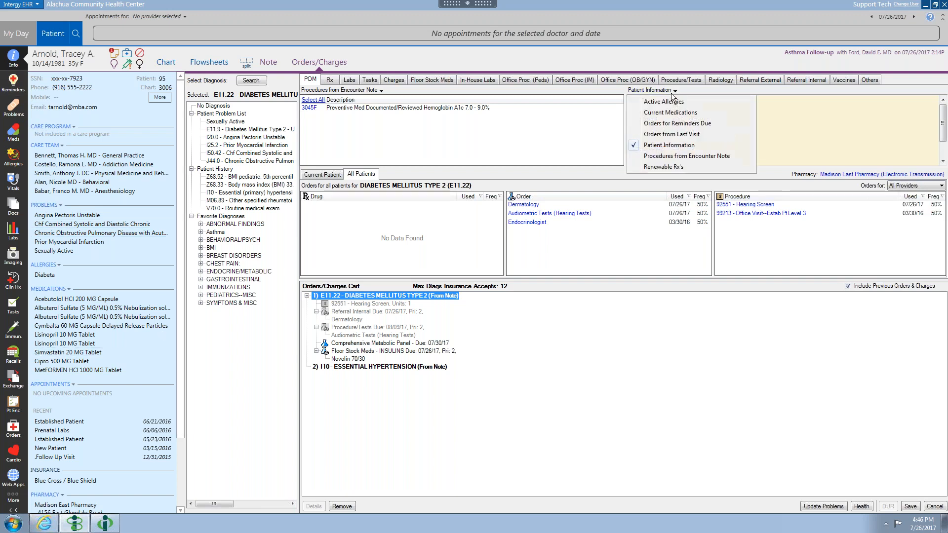
{"action": "left_click", "coordinate": [664, 167]}
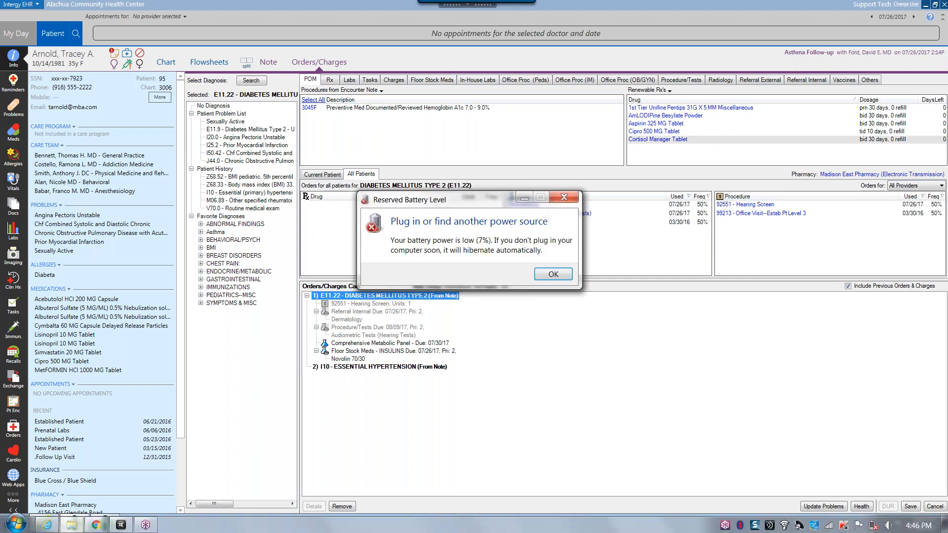
Step: Dismiss the low battery warning and add renewals of Cortisol Manager Tablet and Aspirin 325 MG Tablet to the orders cart
{"action": "left_click", "coordinate": [552, 275]}
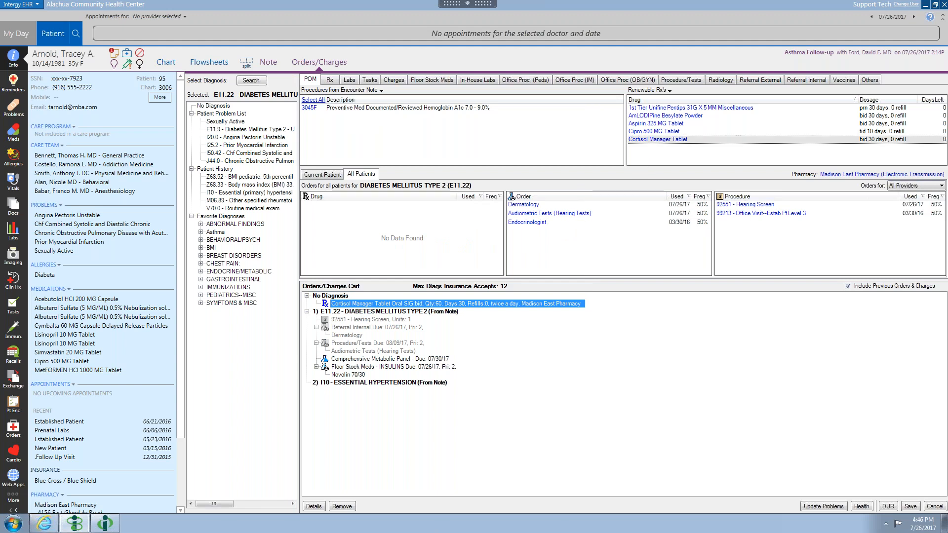
{"action": "left_click", "coordinate": [551, 297]}
{"action": "double_click", "coordinate": [657, 123]}
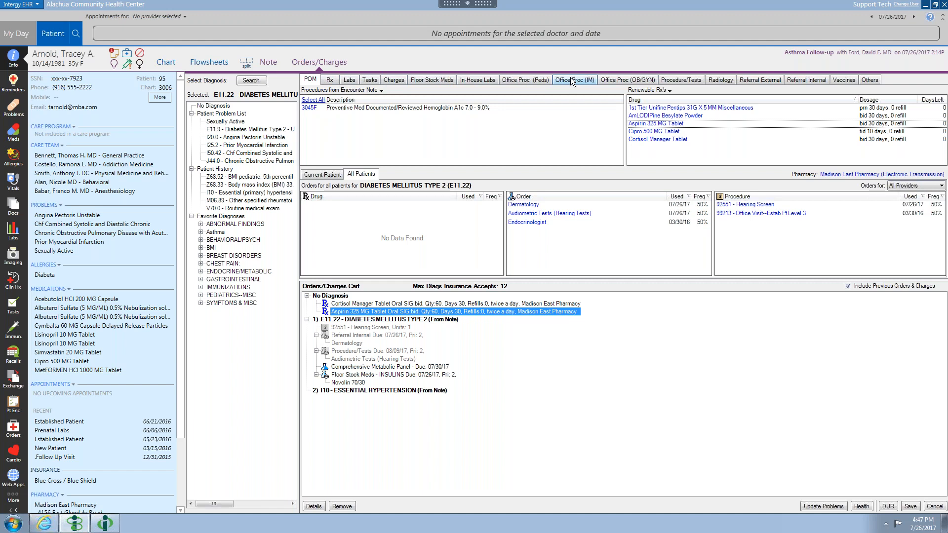
Step: Check the full prescription renewal list, return to the POM overview and select the E11.22 diabetes diagnosis in the cart
{"action": "left_click", "coordinate": [334, 82]}
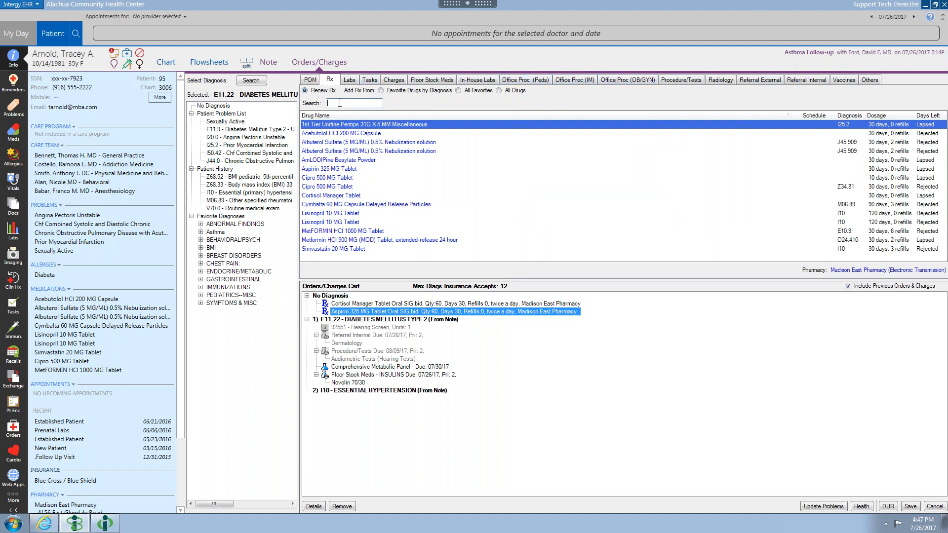
{"action": "left_click", "coordinate": [311, 81]}
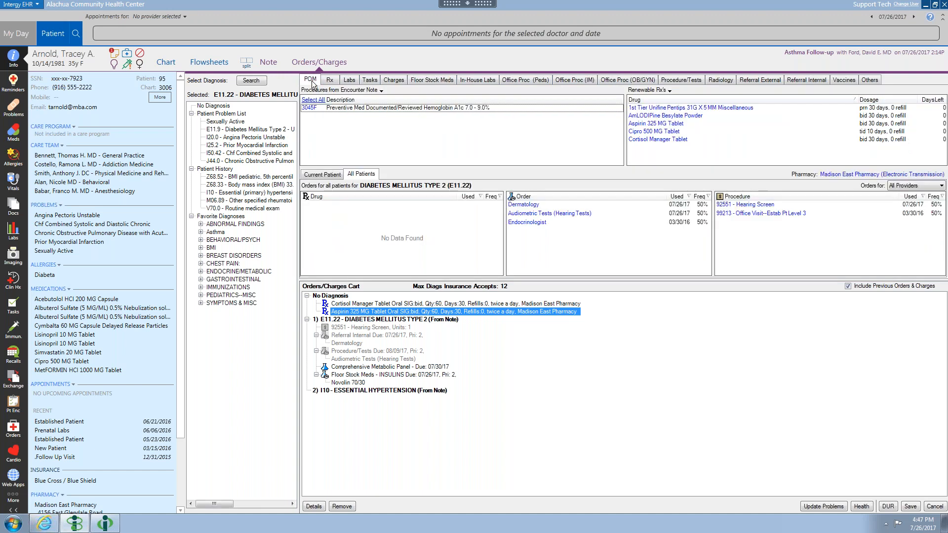
{"action": "left_click", "coordinate": [382, 320]}
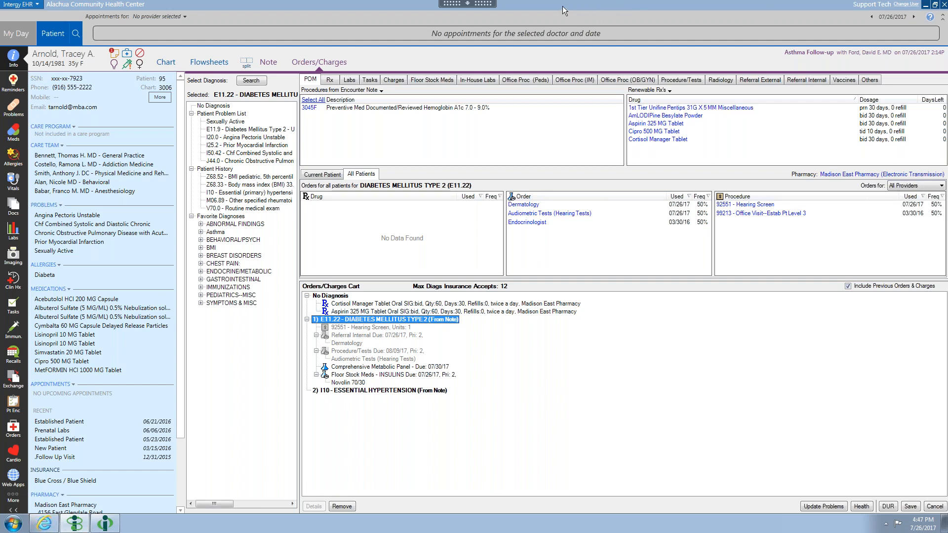
Step: Switch the remote Training desktop from full screen to a window, and move and enlarge it to fill most of the local desktop
{"action": "left_click", "coordinate": [483, 4]}
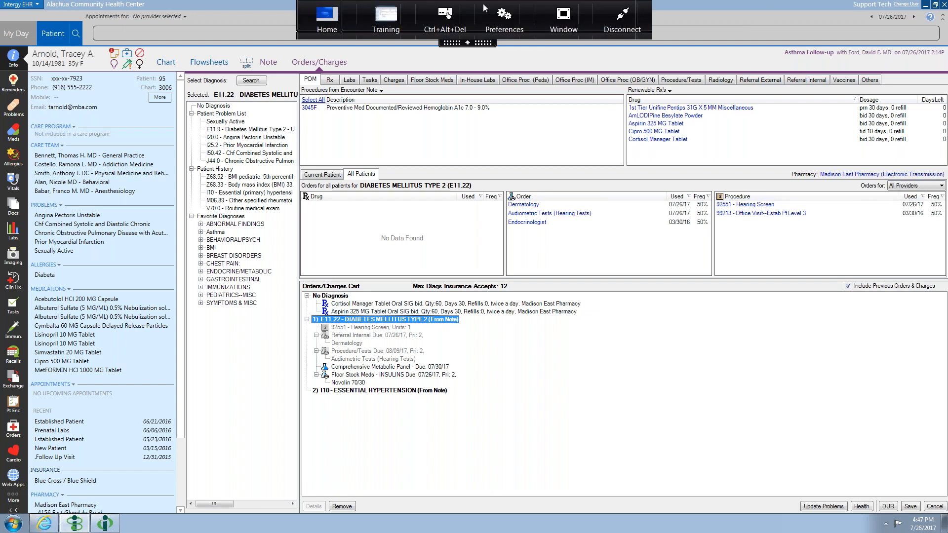
{"action": "left_click", "coordinate": [564, 17]}
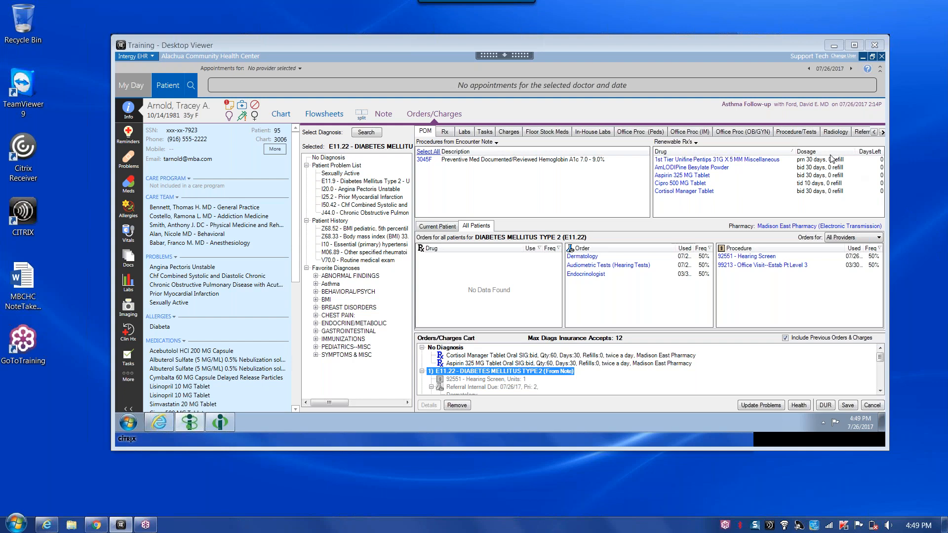
{"action": "mouse_move", "coordinate": [505, 4]}
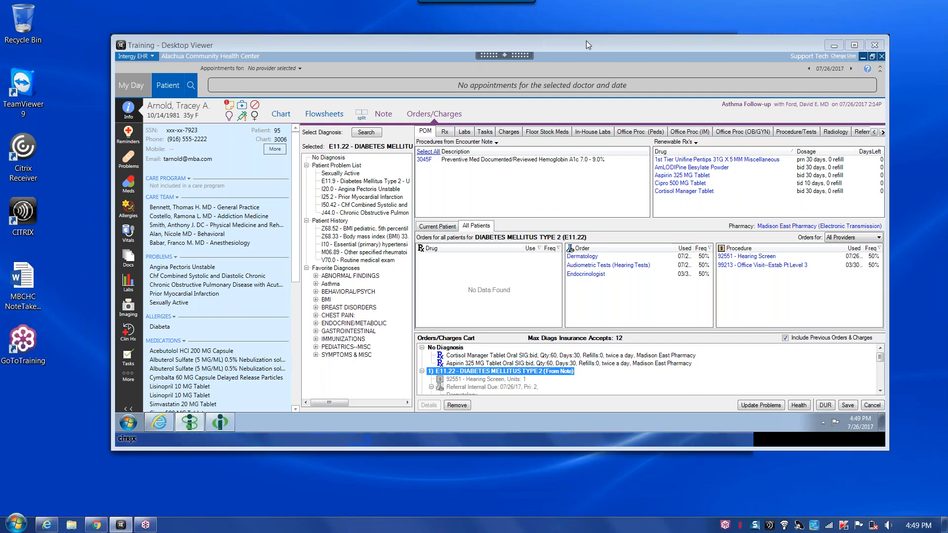
{"action": "left_click_drag", "start_coordinate": [583, 40], "coordinate": [552, 33]}
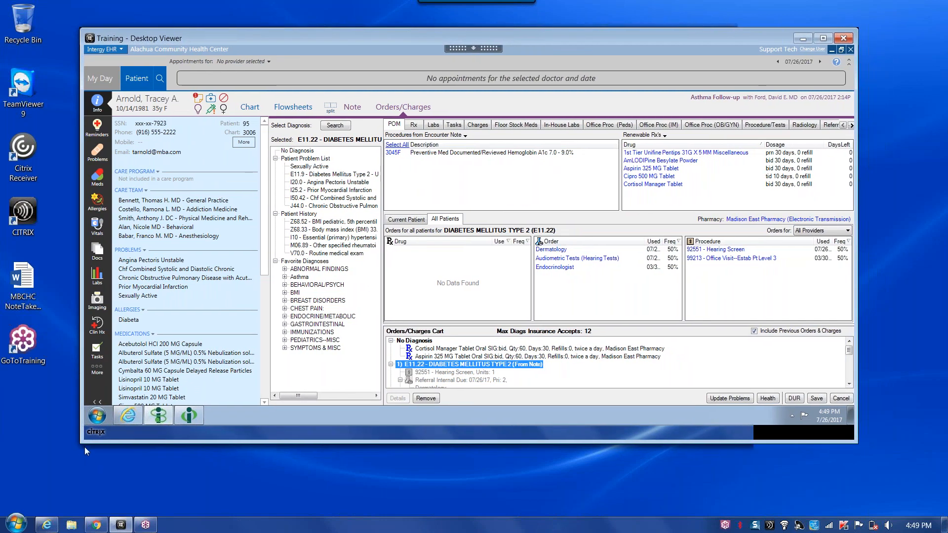
{"action": "left_click_drag", "start_coordinate": [82, 446], "coordinate": [7, 508]}
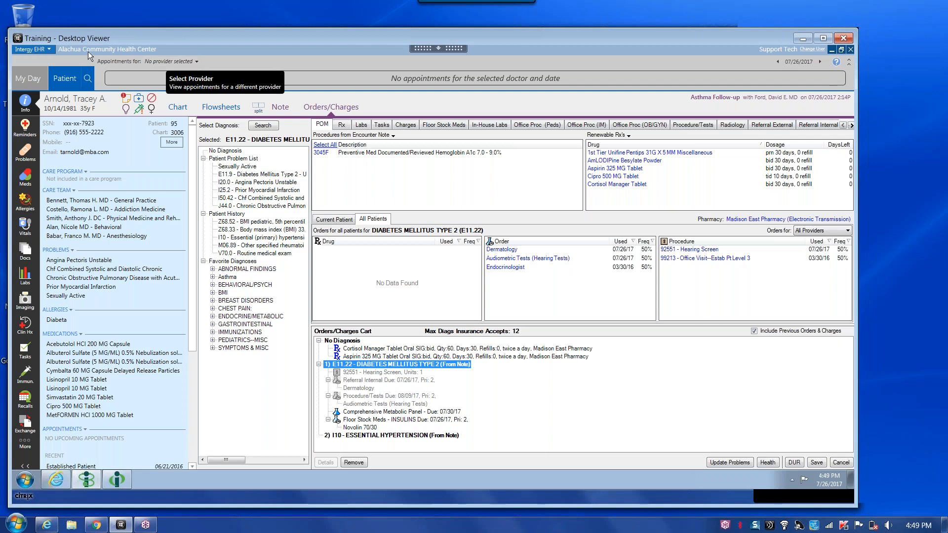
Step: Open the Floor Stock Meds order type for editing in the order setup
{"action": "left_click", "coordinate": [35, 49]}
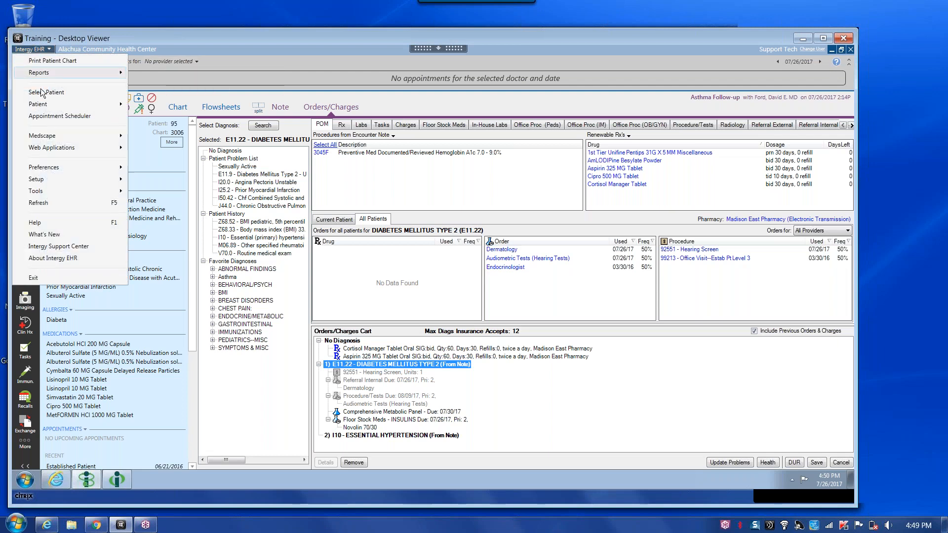
{"action": "mouse_move", "coordinate": [53, 185]}
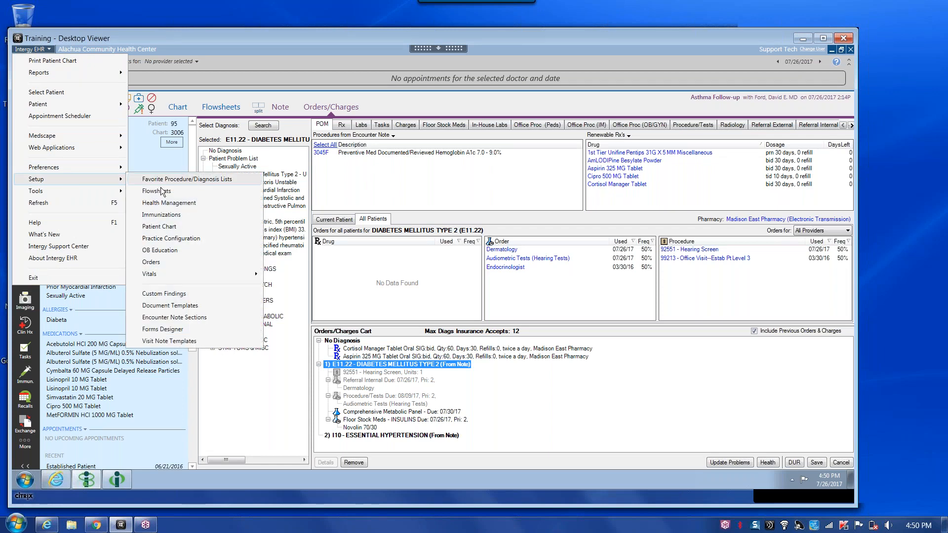
{"action": "left_click", "coordinate": [159, 263]}
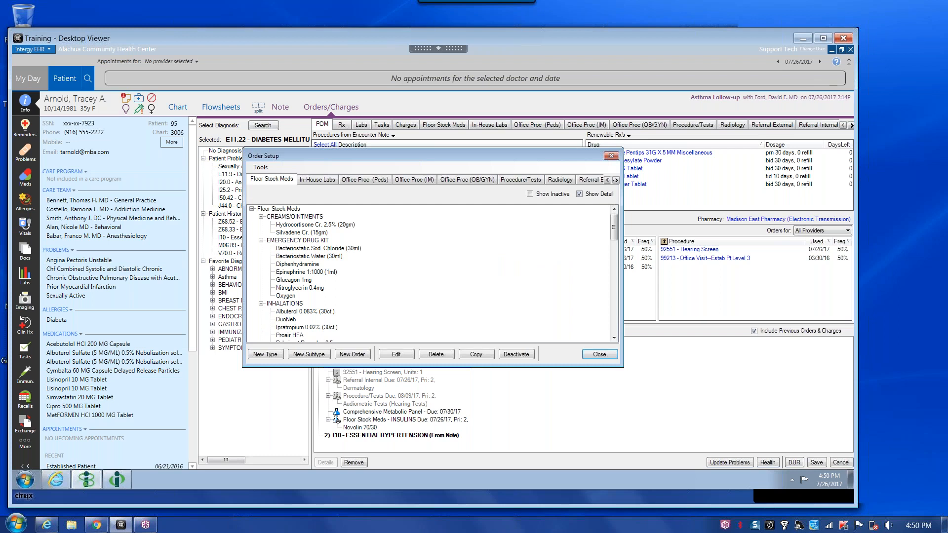
{"action": "left_click", "coordinate": [396, 354]}
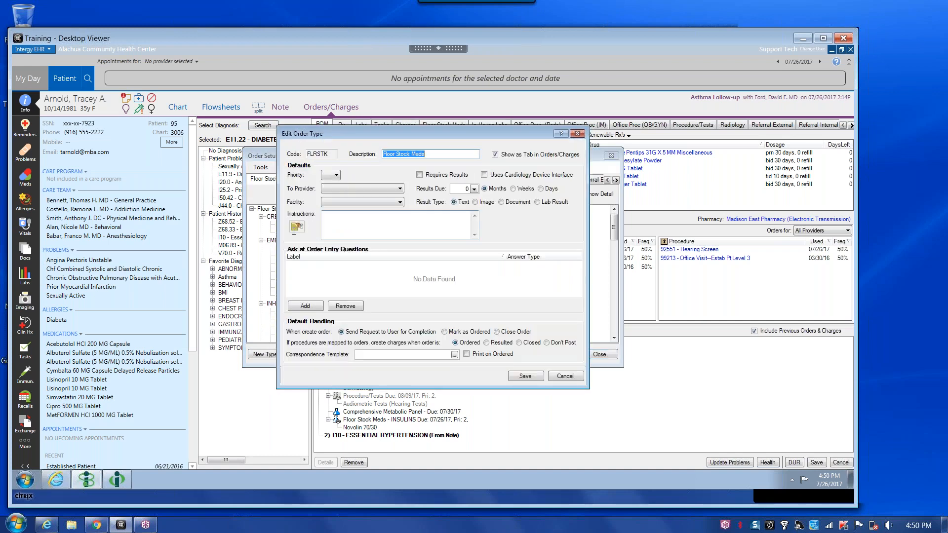
Step: Browse the order entry questions available for the Floor Stock Meds type and leave the list without adding any
{"action": "left_click", "coordinate": [311, 306]}
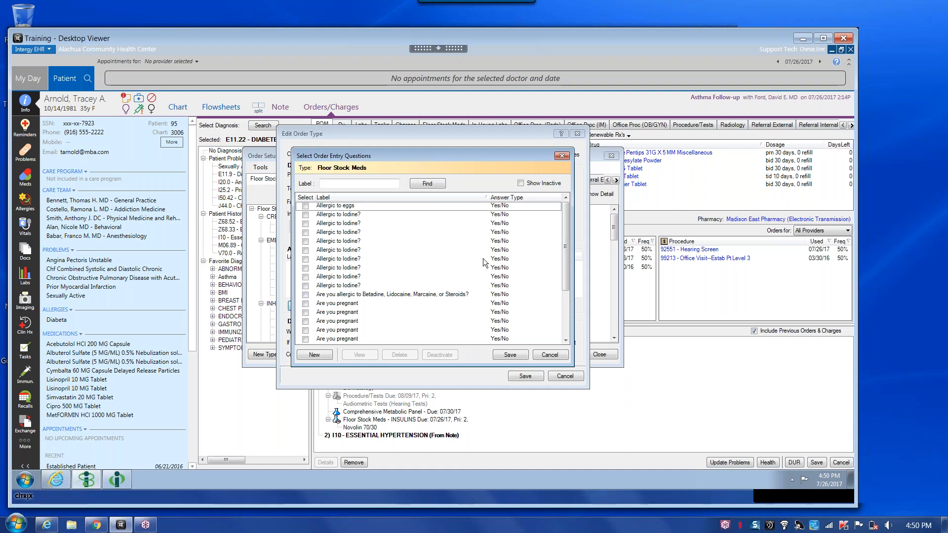
{"action": "left_click_drag", "start_coordinate": [566, 264], "coordinate": [566, 307]}
{"action": "left_click", "coordinate": [566, 318]}
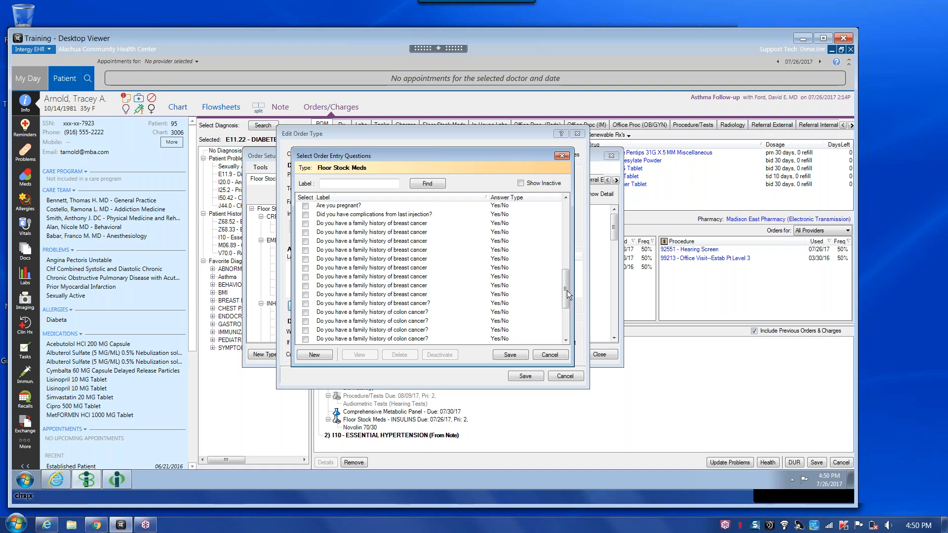
{"action": "left_click_drag", "start_coordinate": [566, 285], "coordinate": [561, 232]}
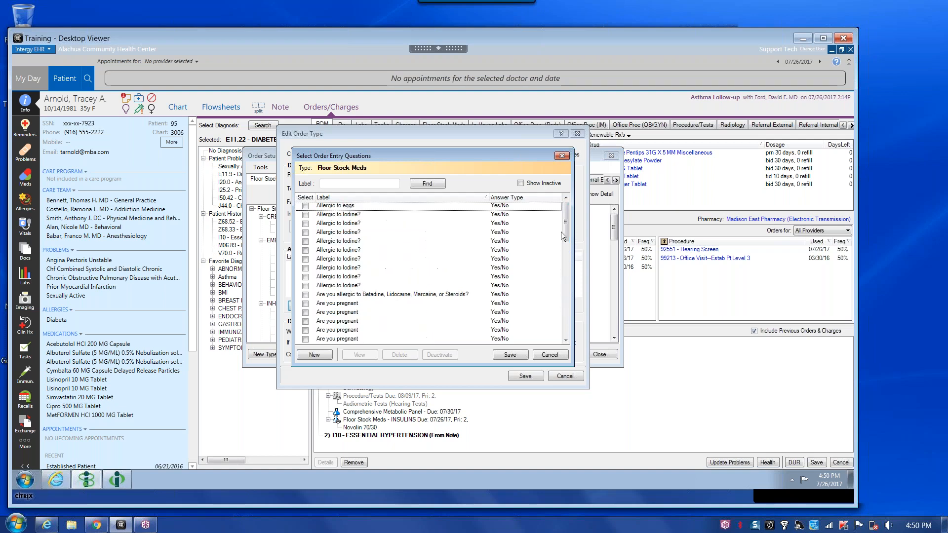
{"action": "left_click", "coordinate": [548, 357]}
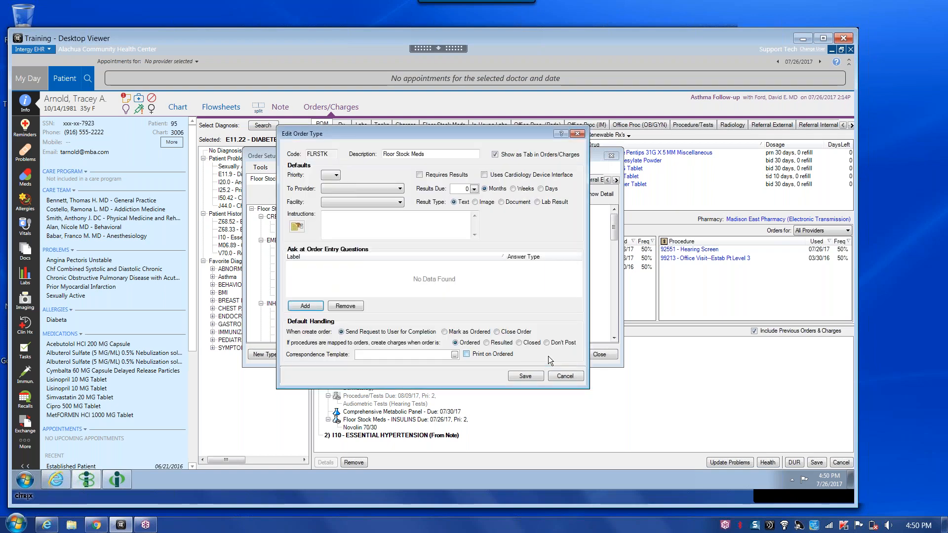